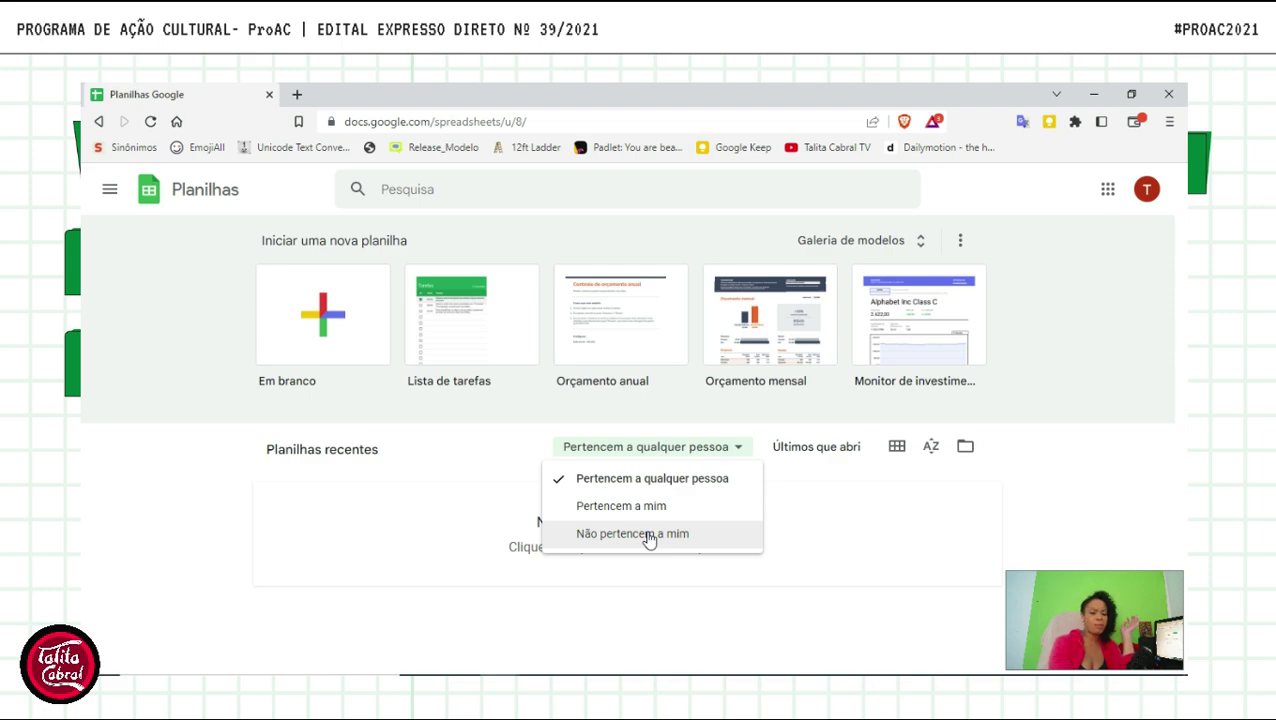
- Dismiss the ownership filter and create a blank spreadsheet from the 'Em branco' tile
click(821, 518)
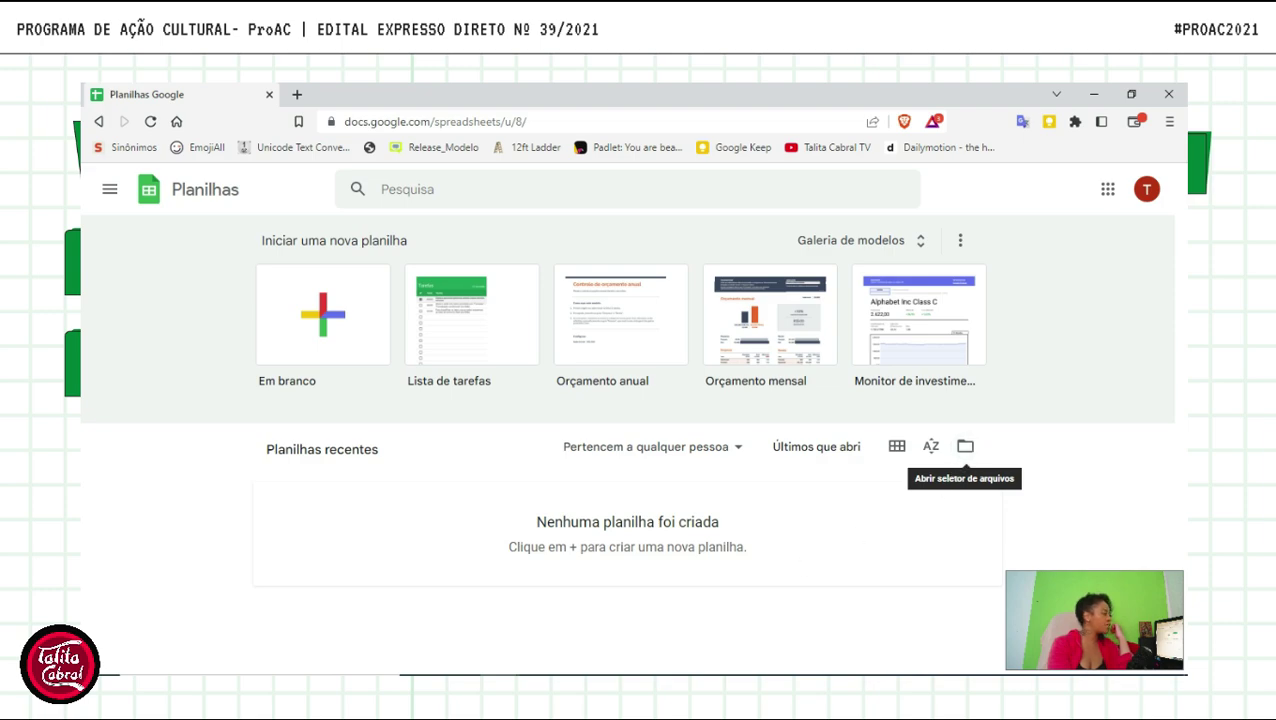
click(347, 330)
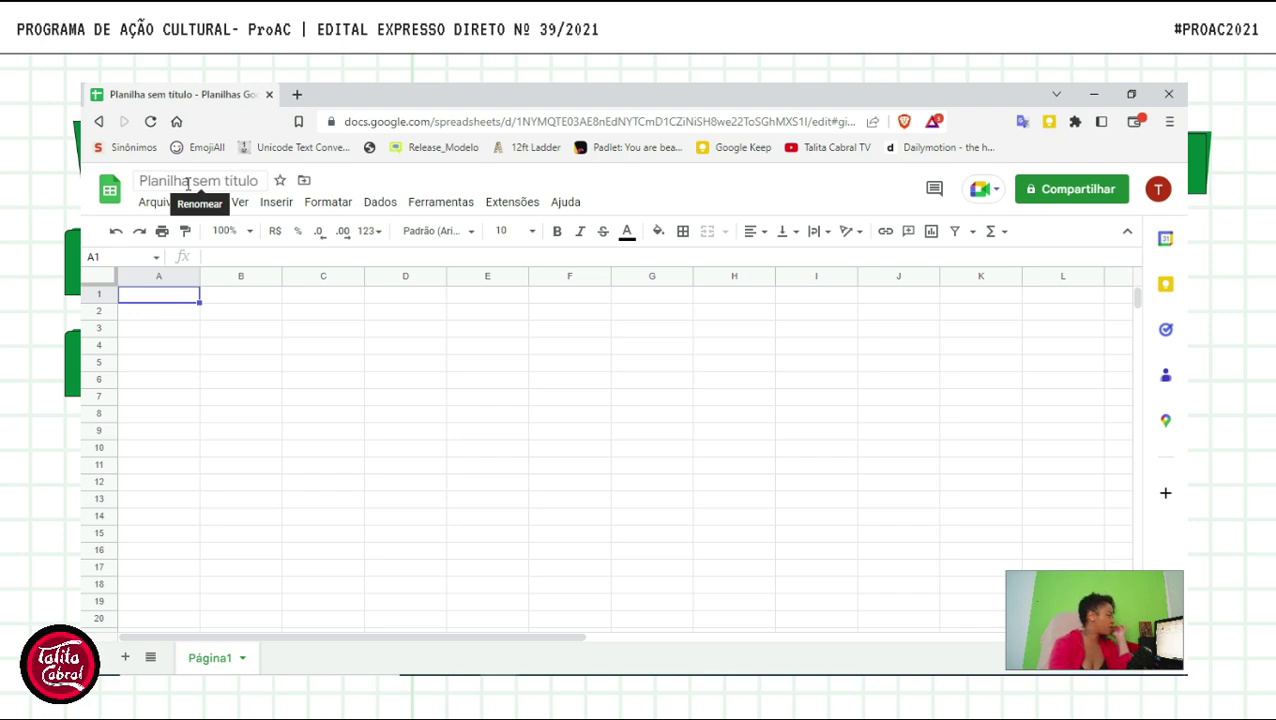
- Rename 'Planilha sem título' to 'ProAC_39' and star the file
click(187, 183)
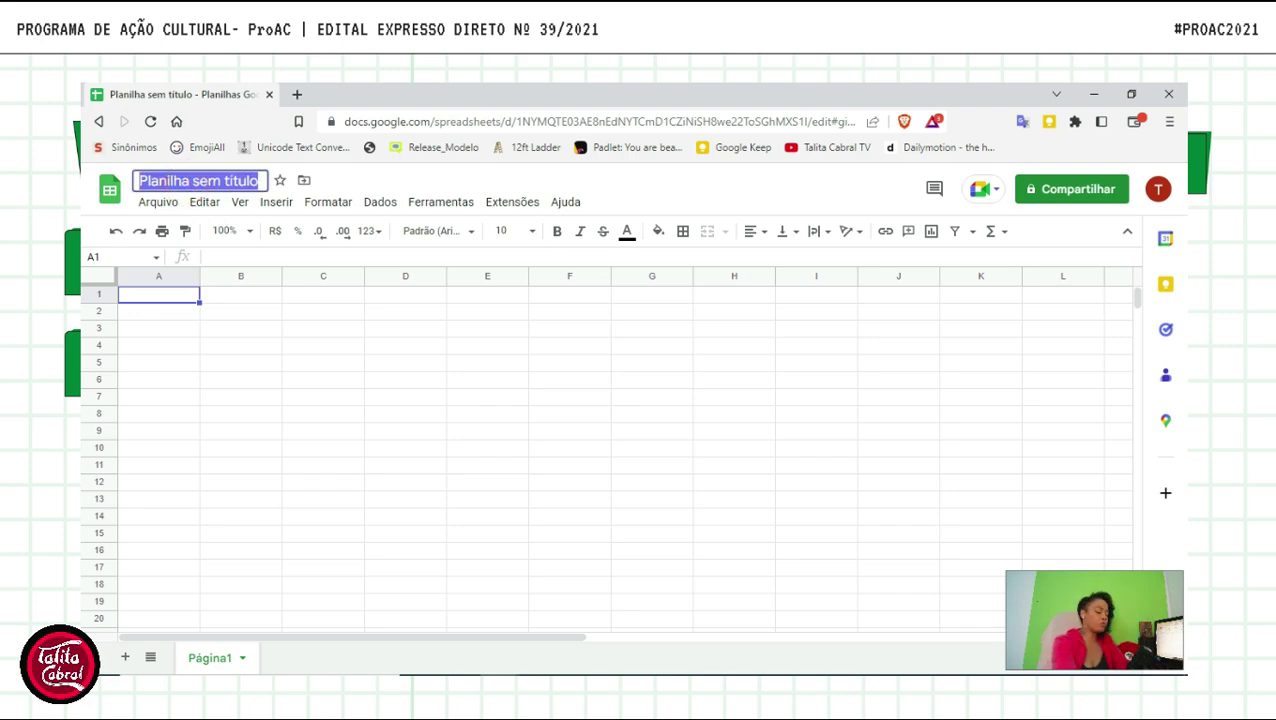
text(Pro)
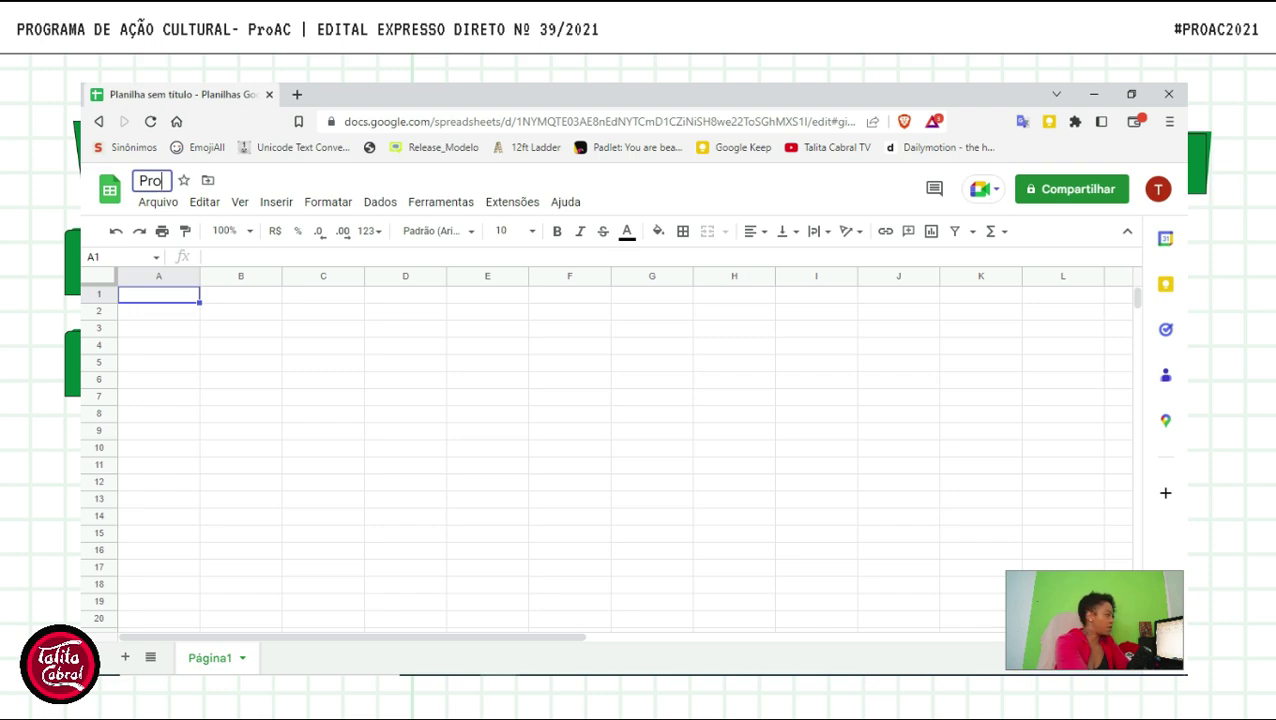
text(AC)
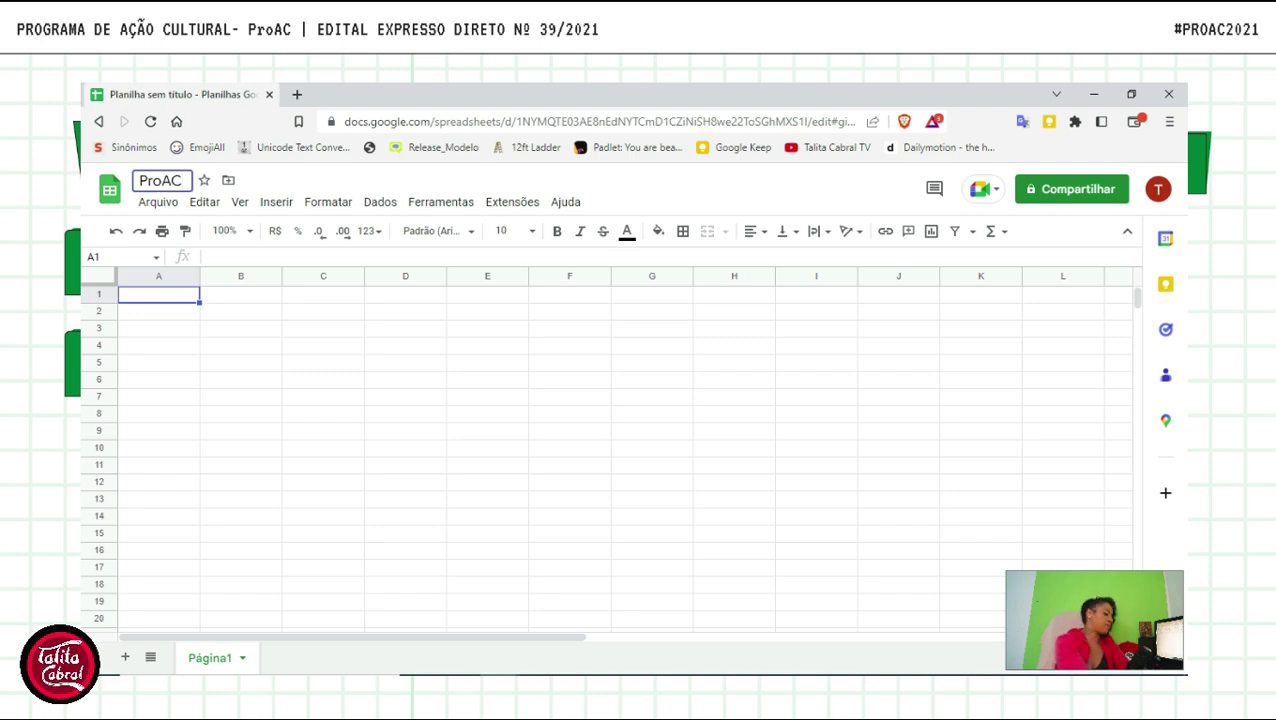
text(_39)
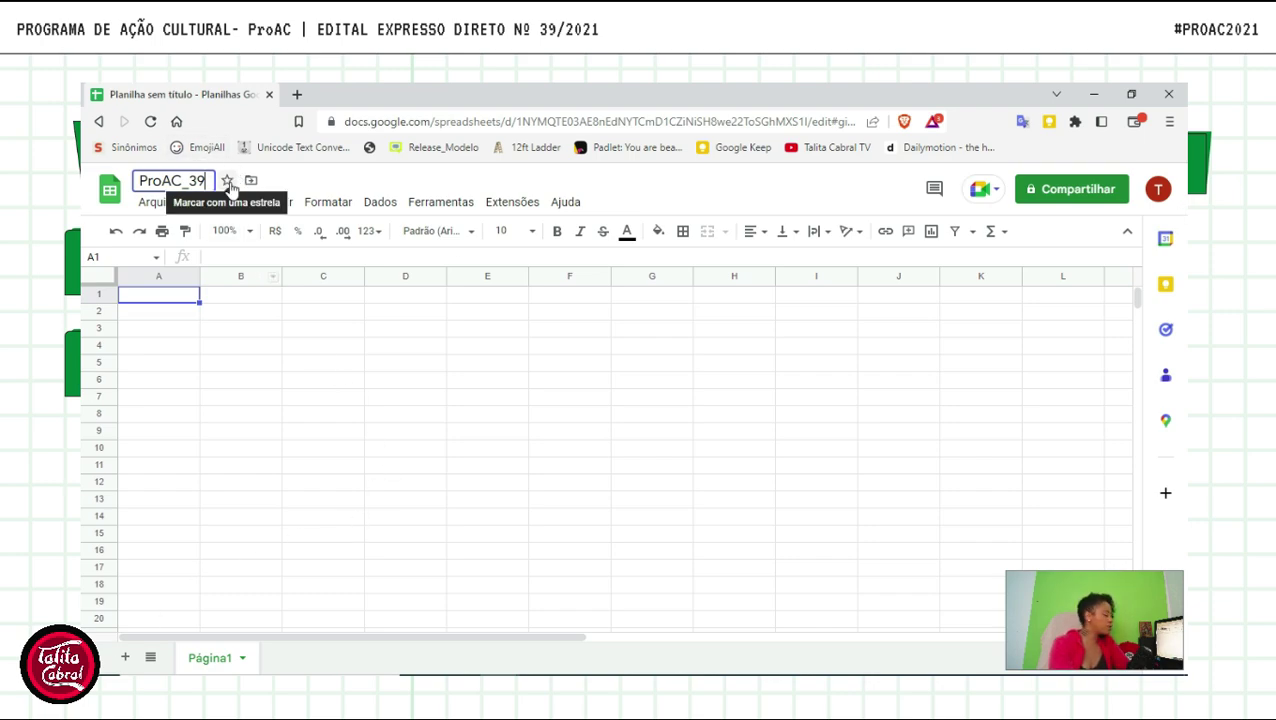
key(Return)
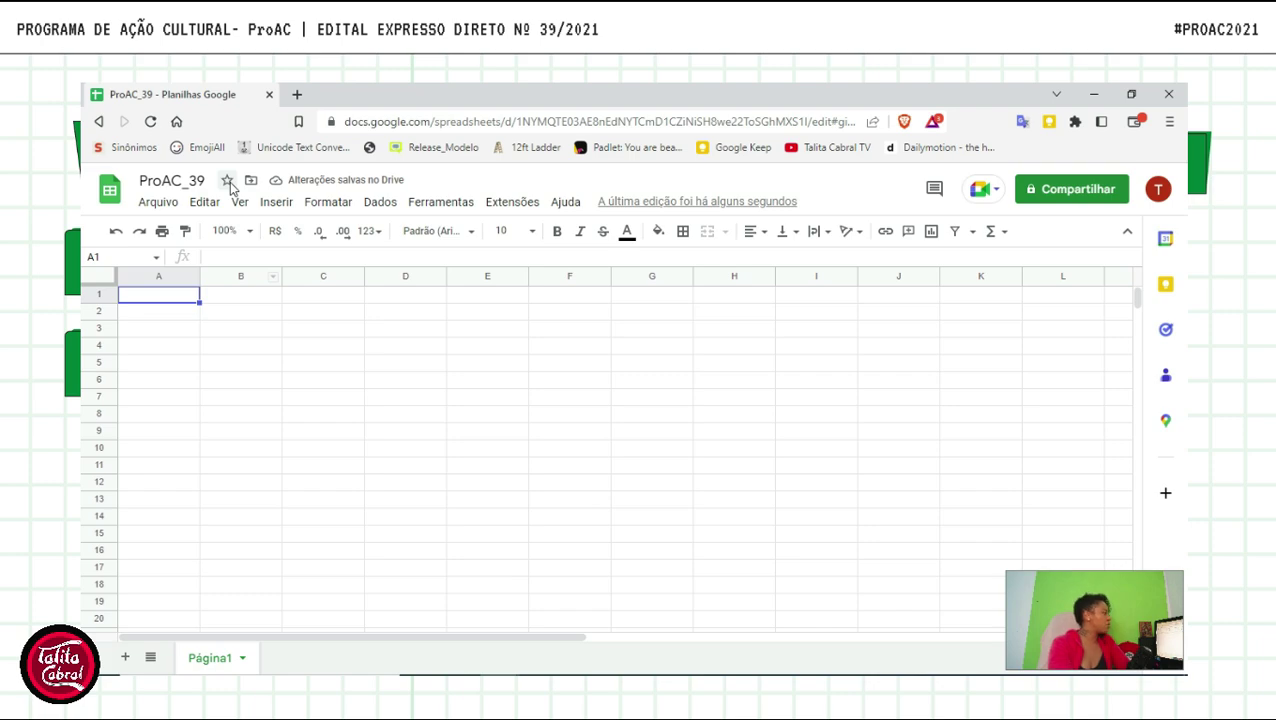
click(227, 181)
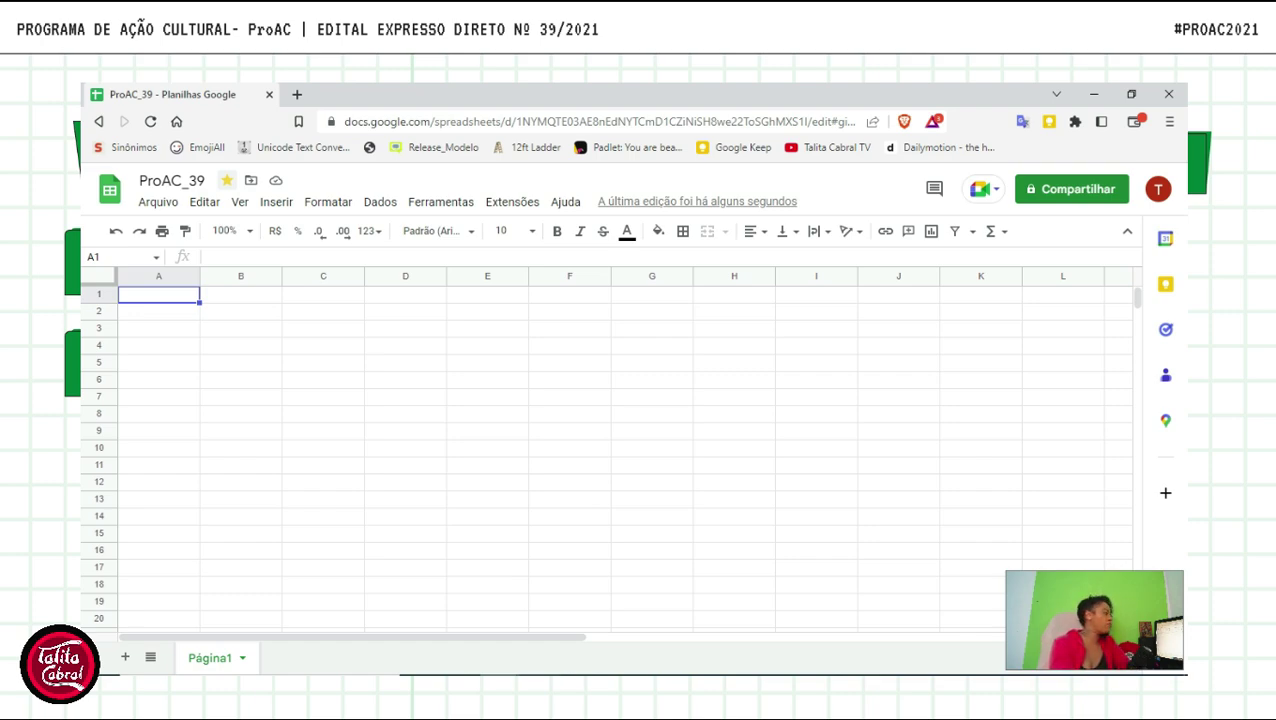
mouse_move(540, 673)
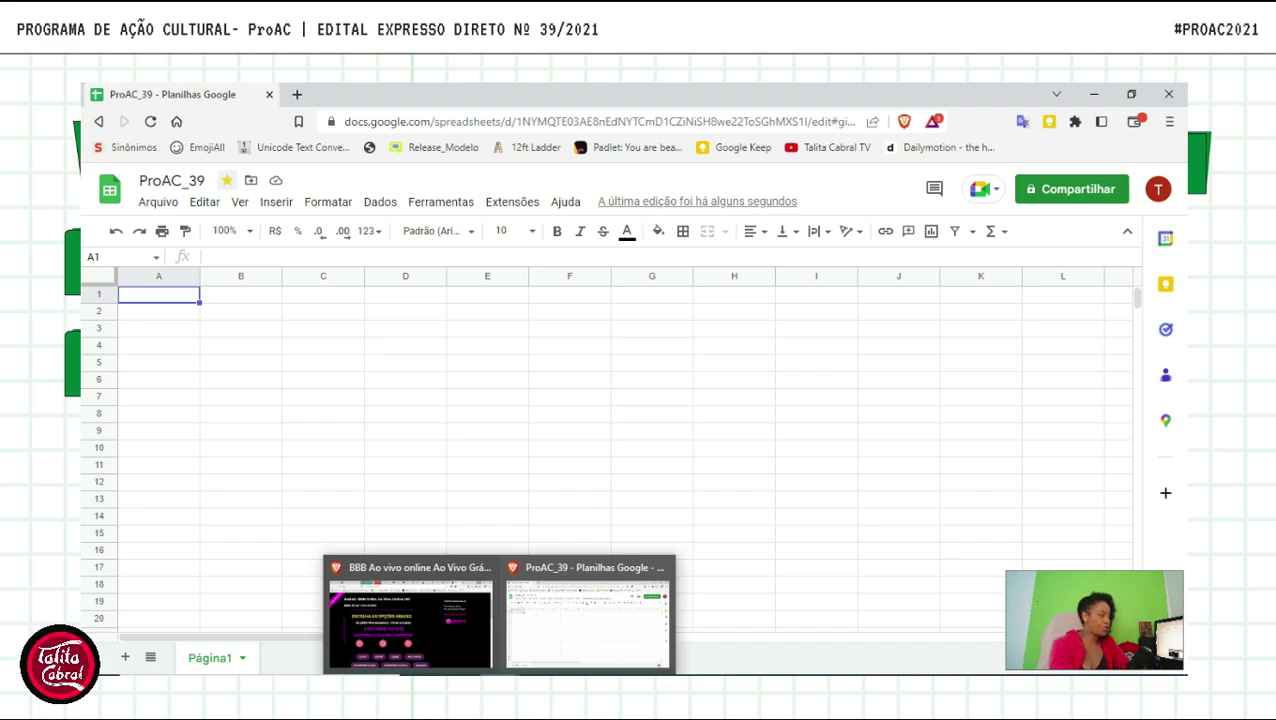
click(162, 203)
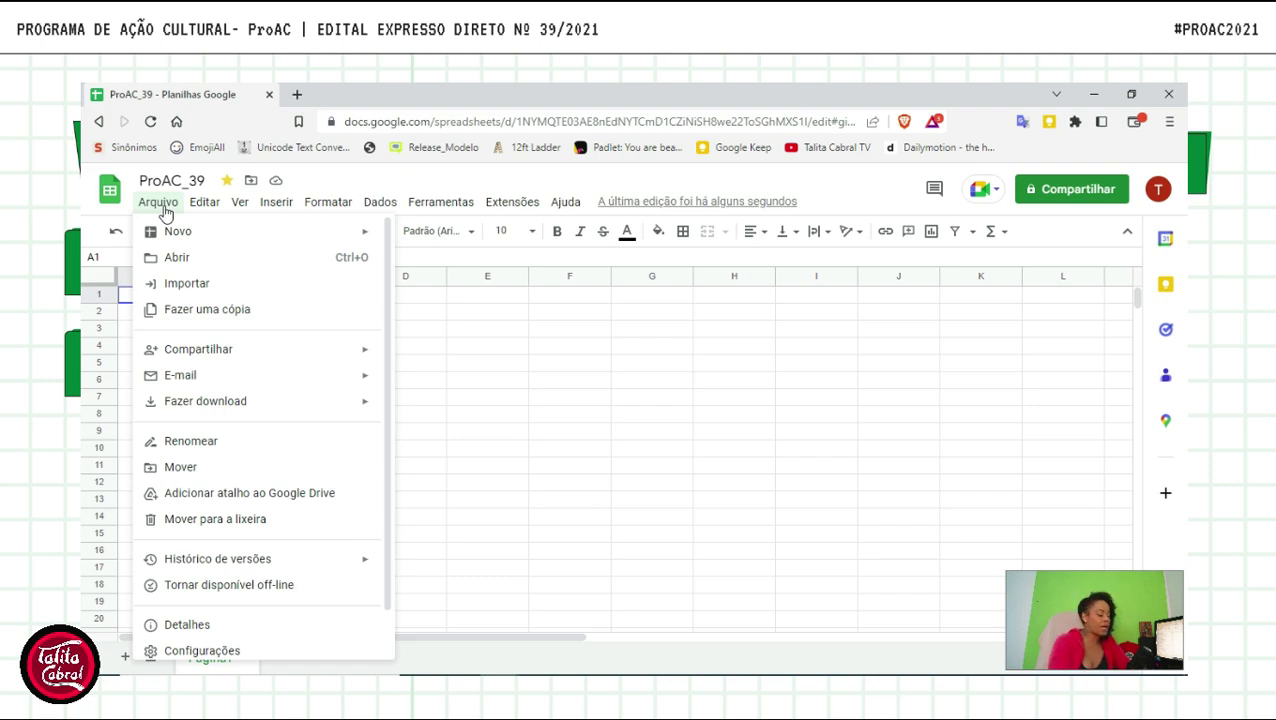
- Browse the Arquivo menu and choose Histórico de versões > Ver histórico de versões
mouse_move(192, 234)
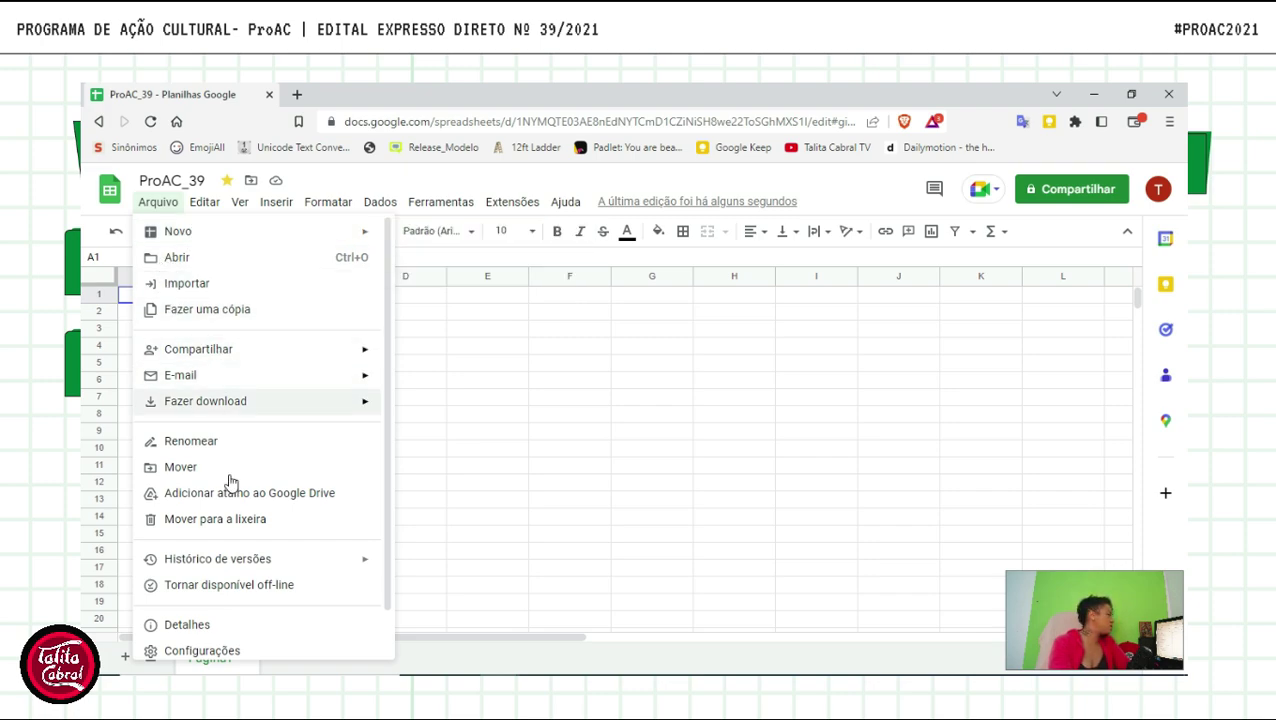
mouse_move(239, 352)
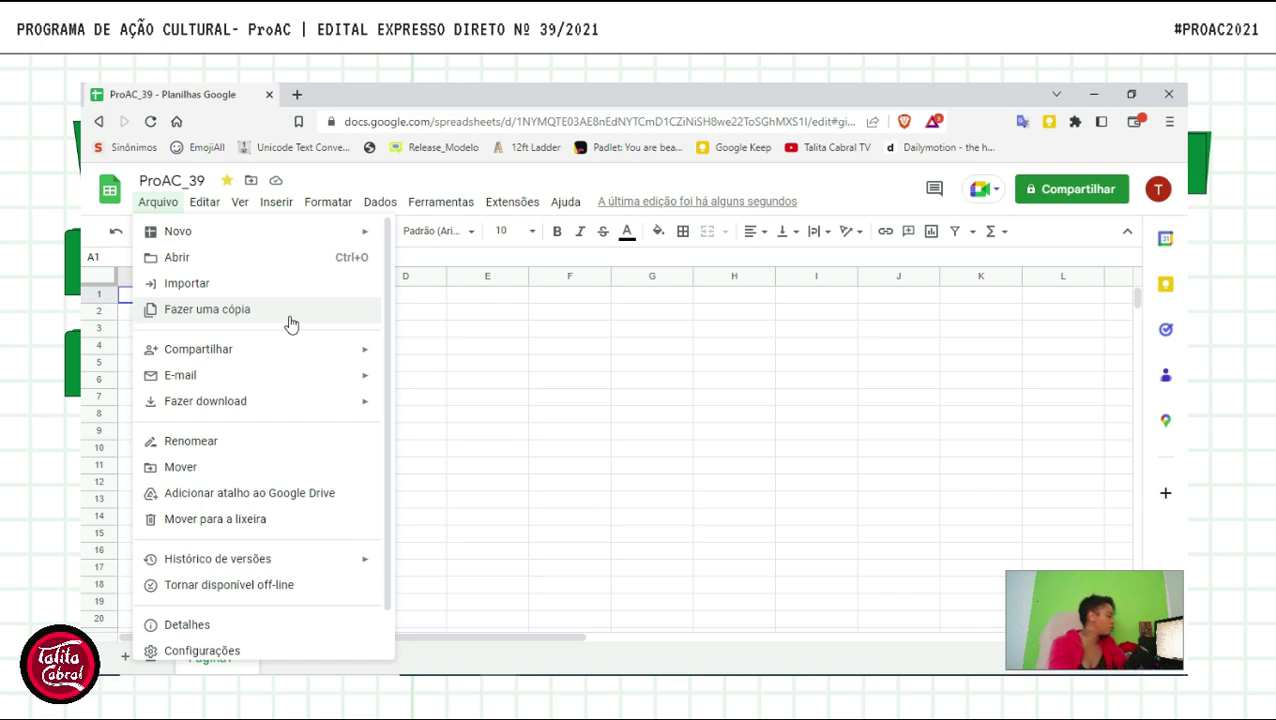
scroll(288, 390, down, 1)
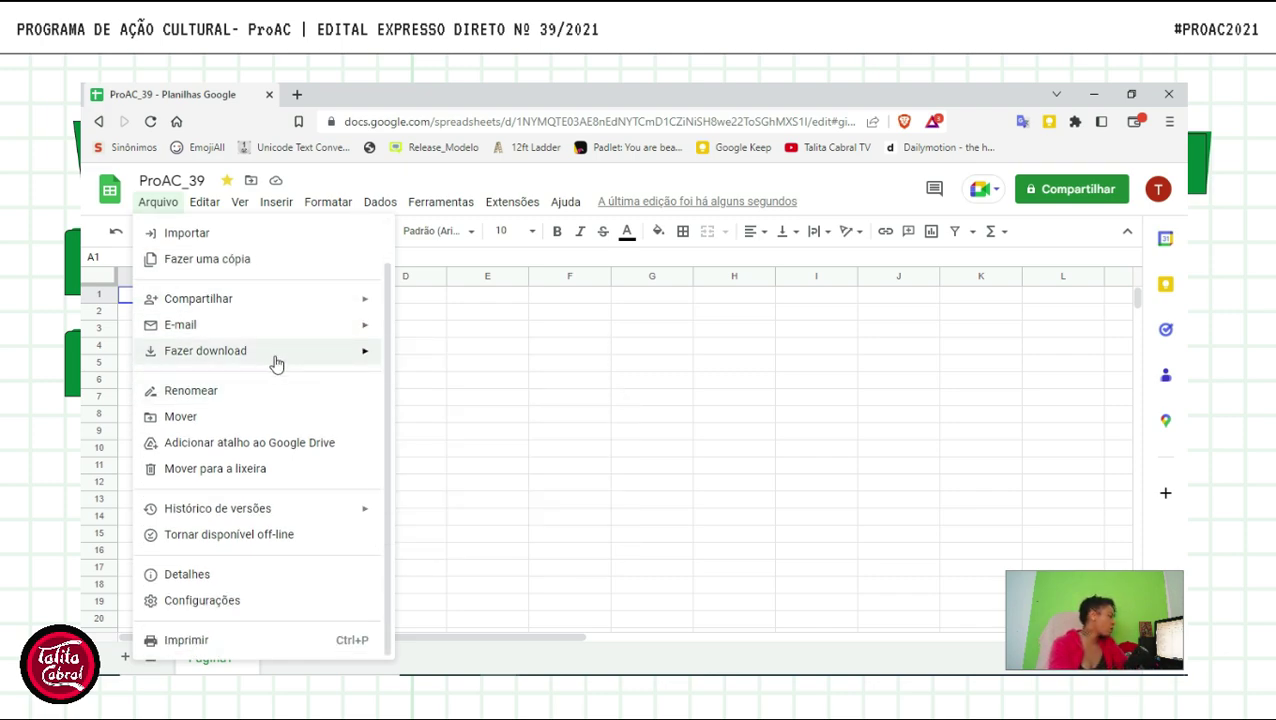
scroll(250, 340, up, 1)
mouse_move(200, 384)
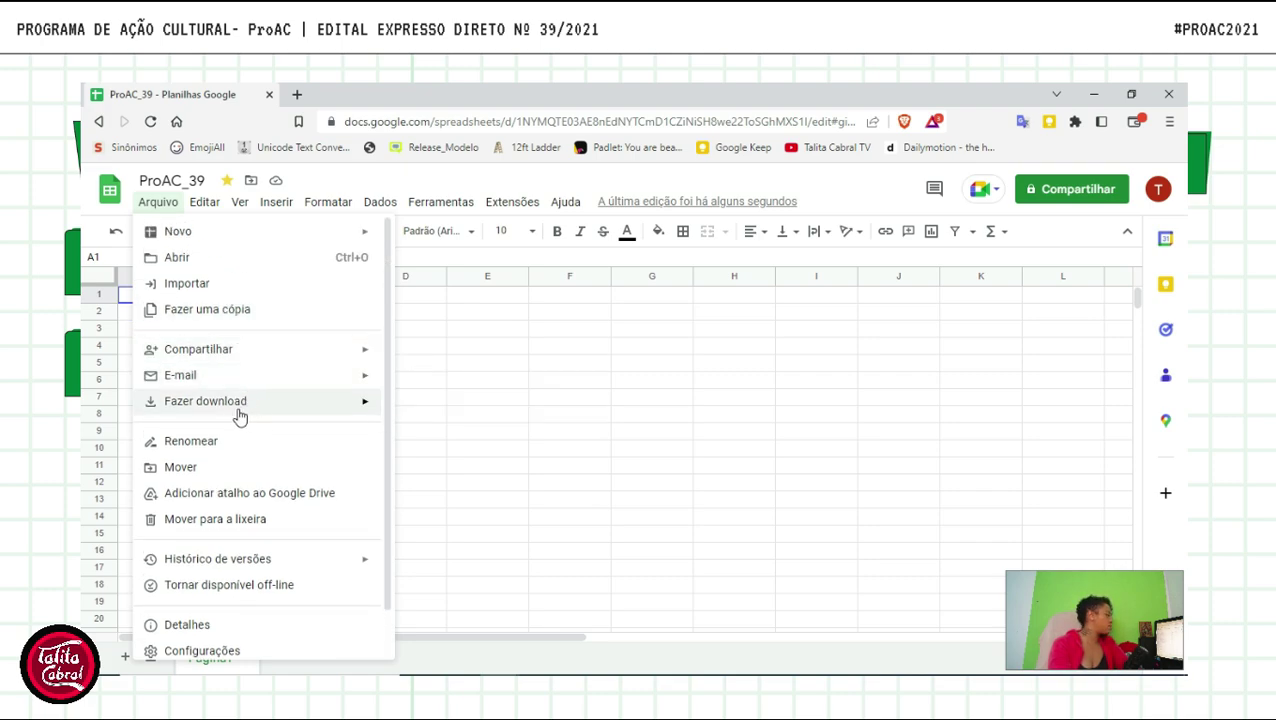
mouse_move(240, 417)
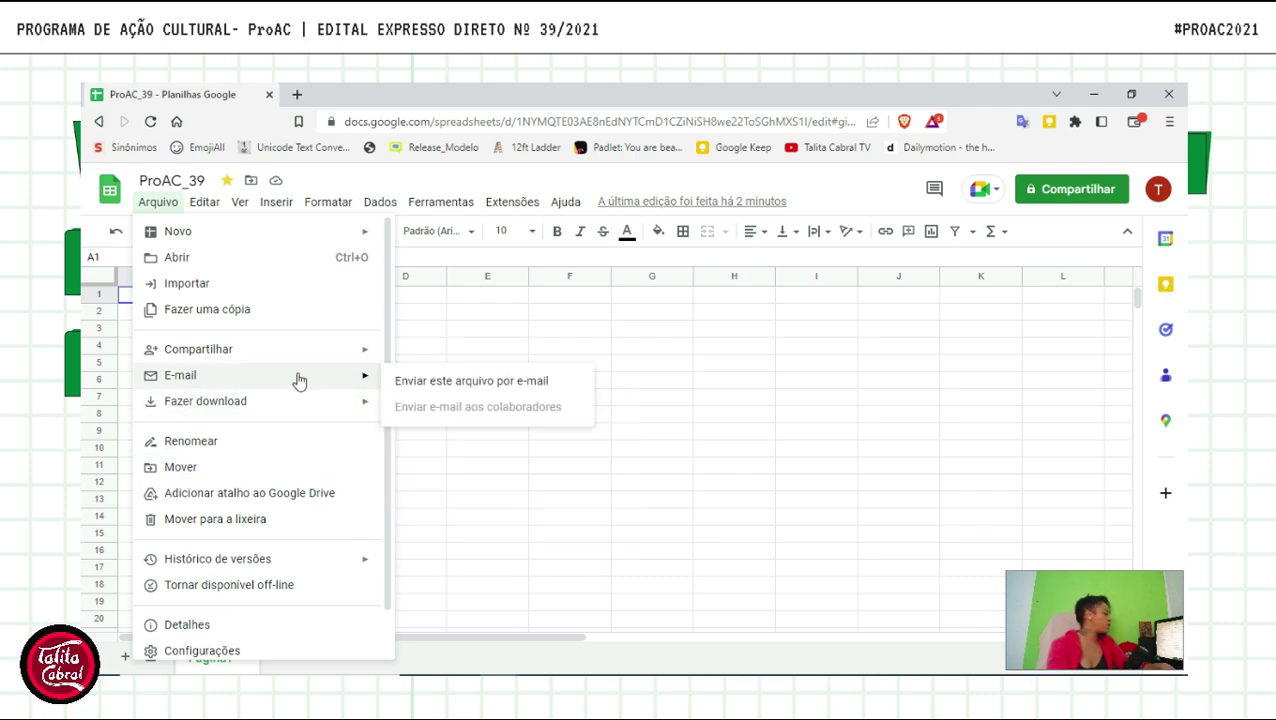
scroll(228, 484, down, 2)
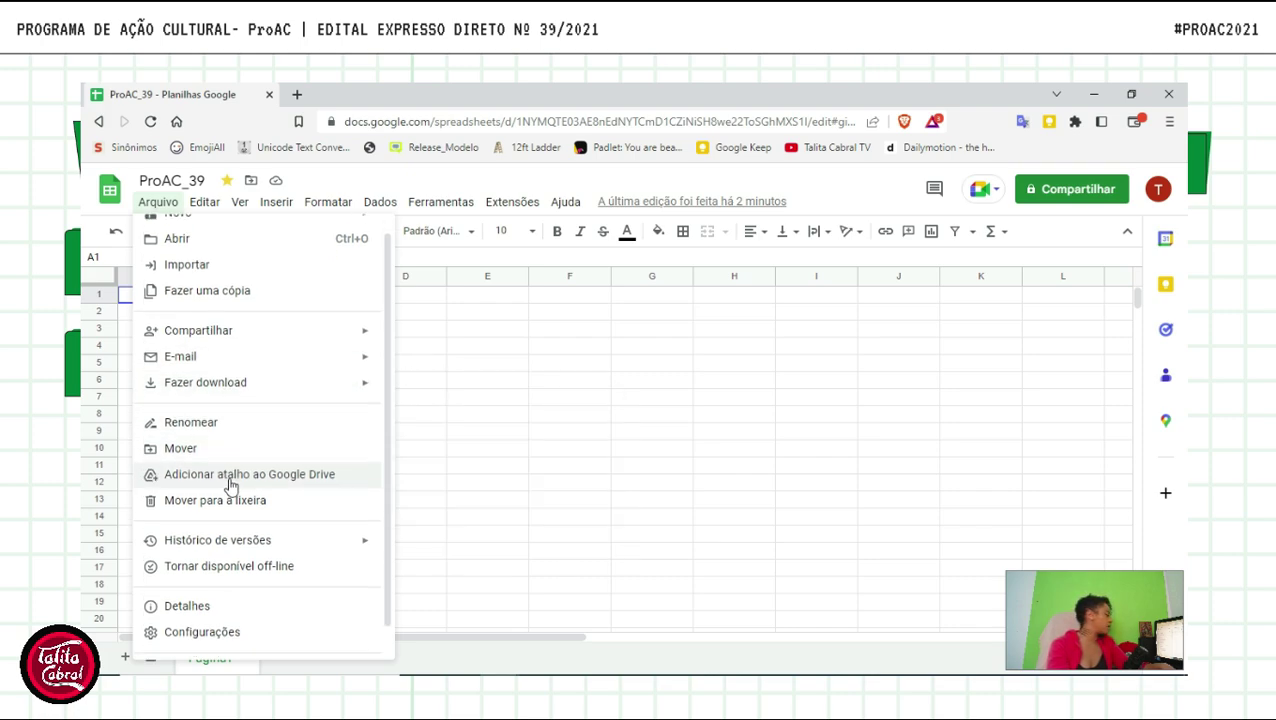
mouse_move(249, 518)
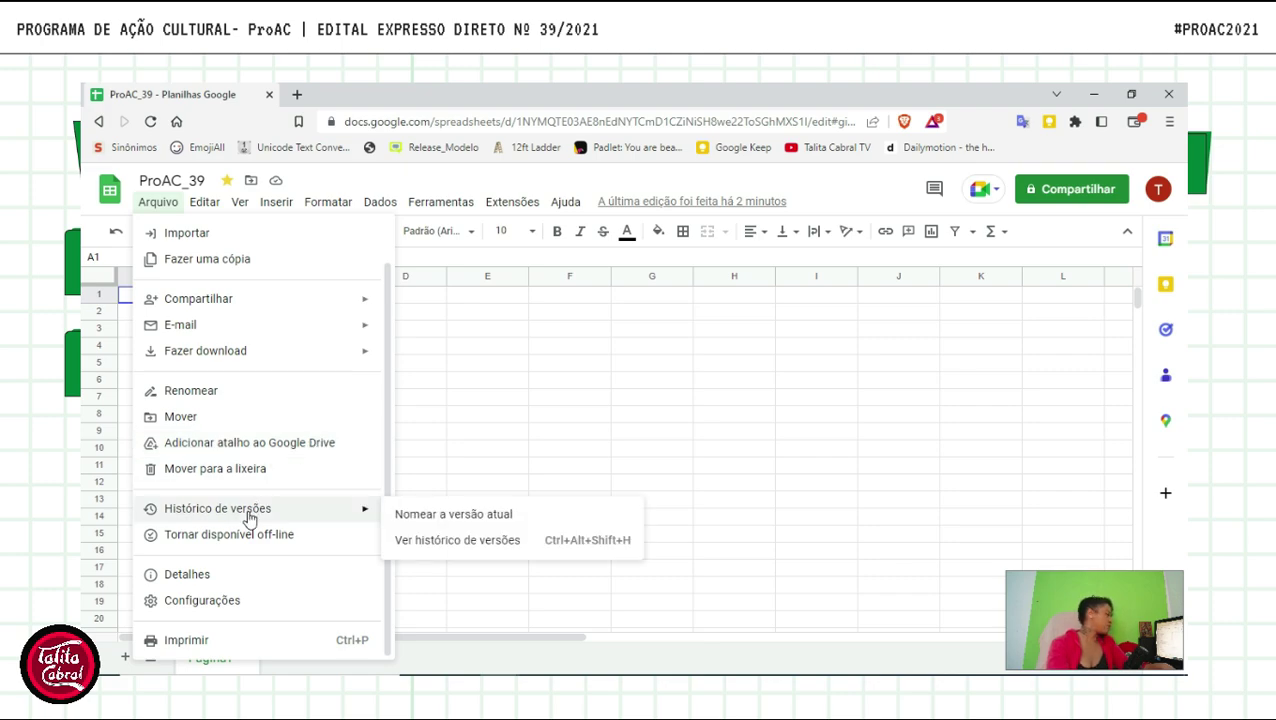
click(480, 543)
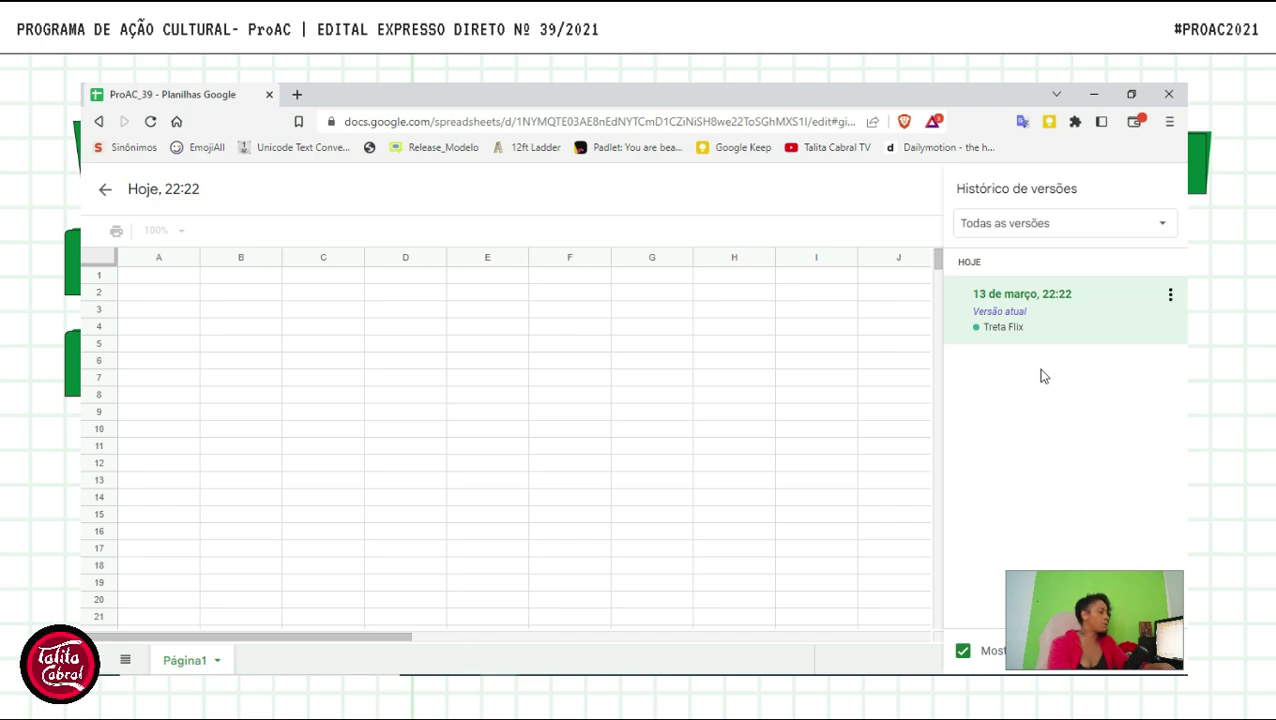
- Name the current version 'Inicial', then return from version history to the editor
click(1170, 294)
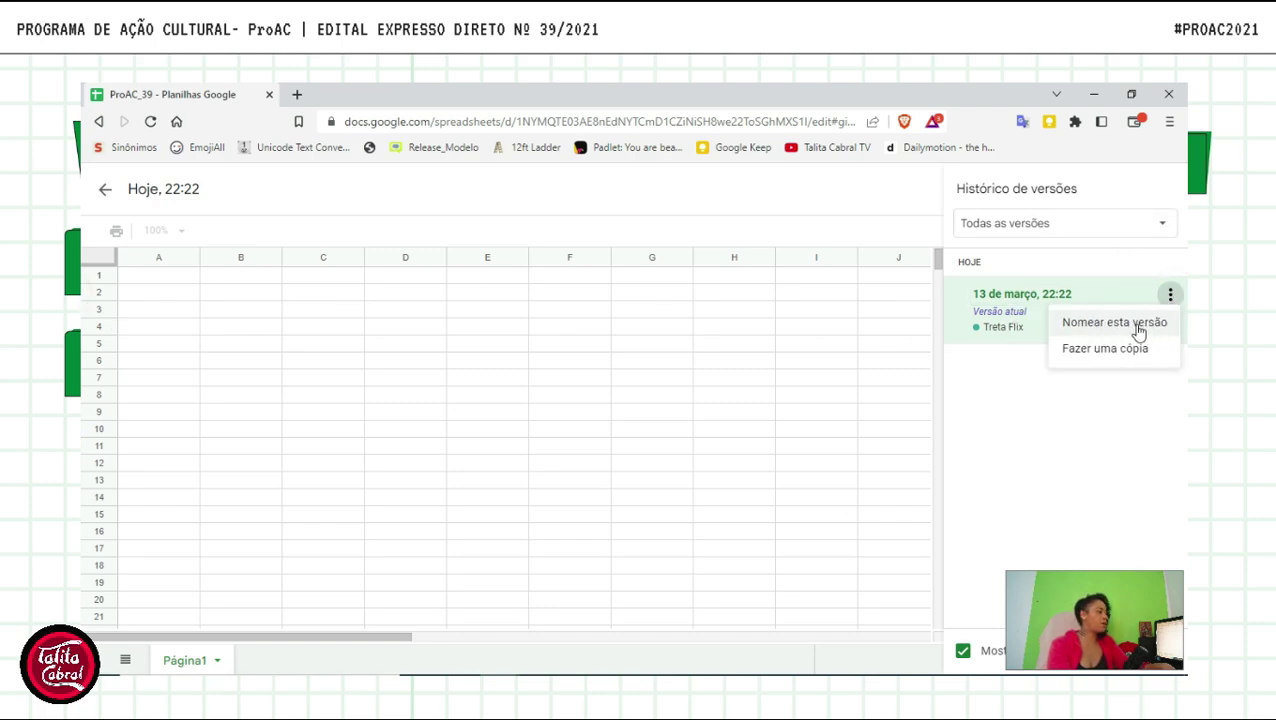
click(1136, 324)
text(Inicial)
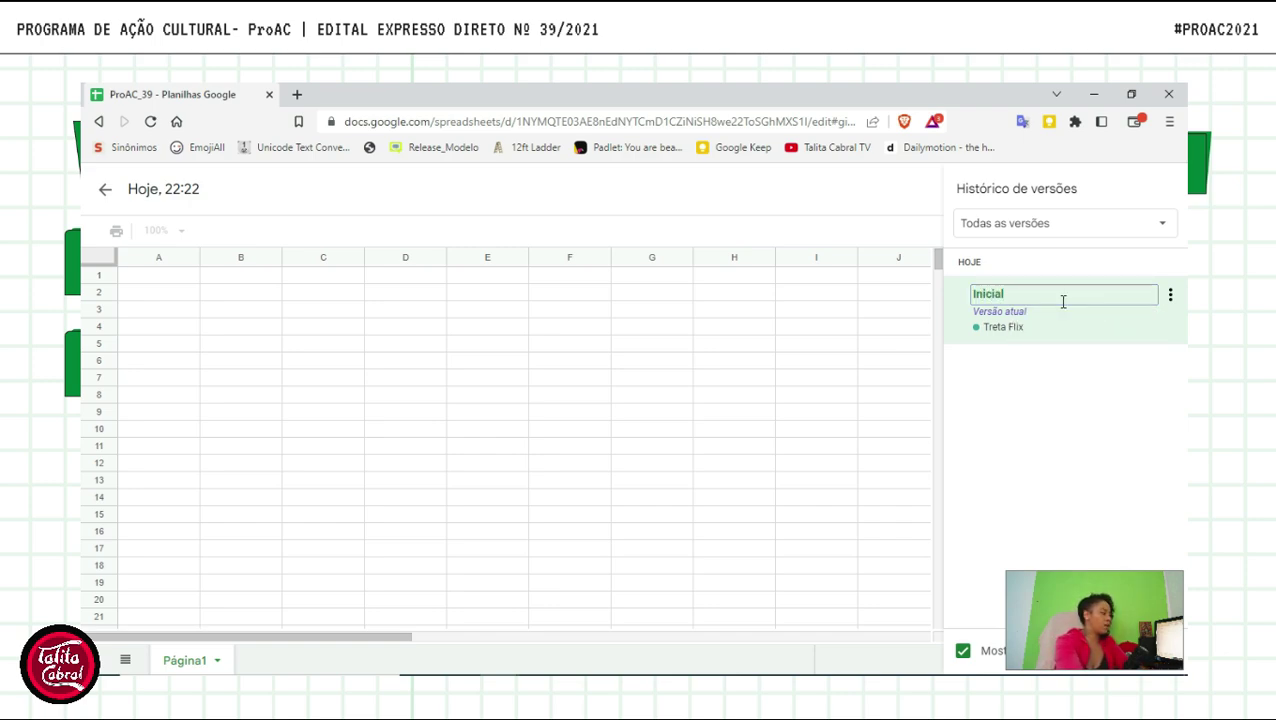
key(Return)
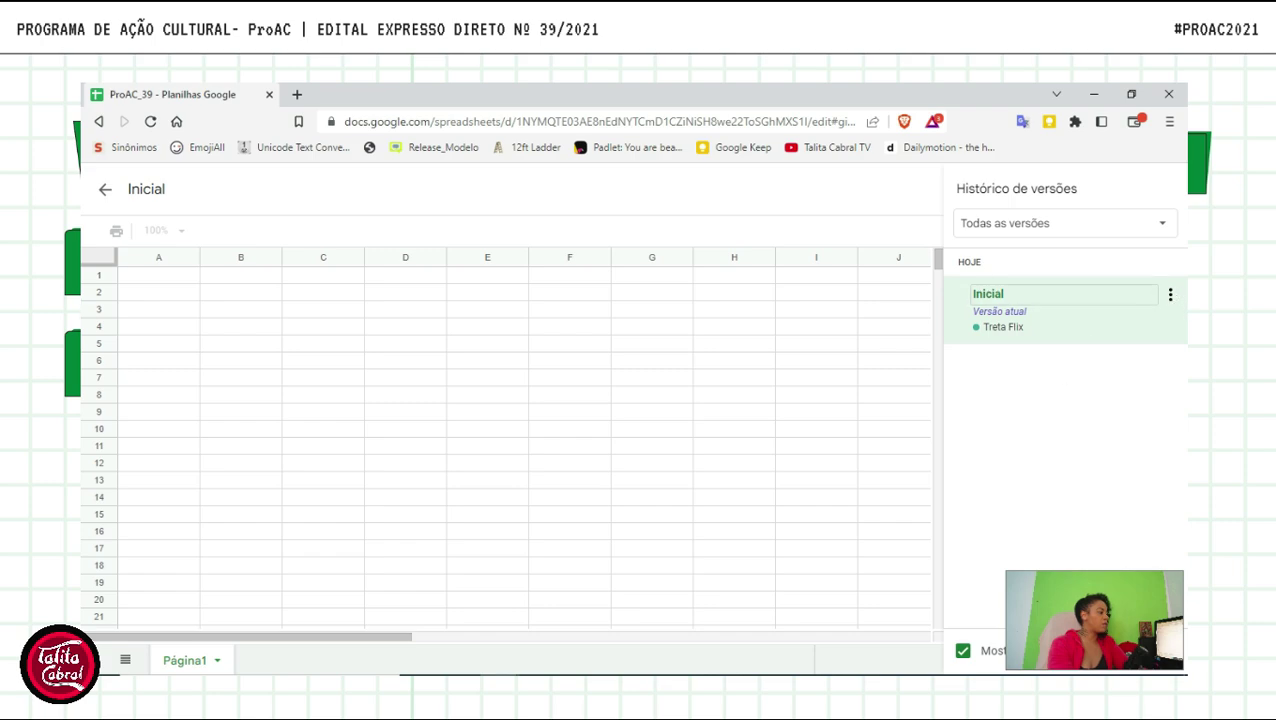
click(1170, 294)
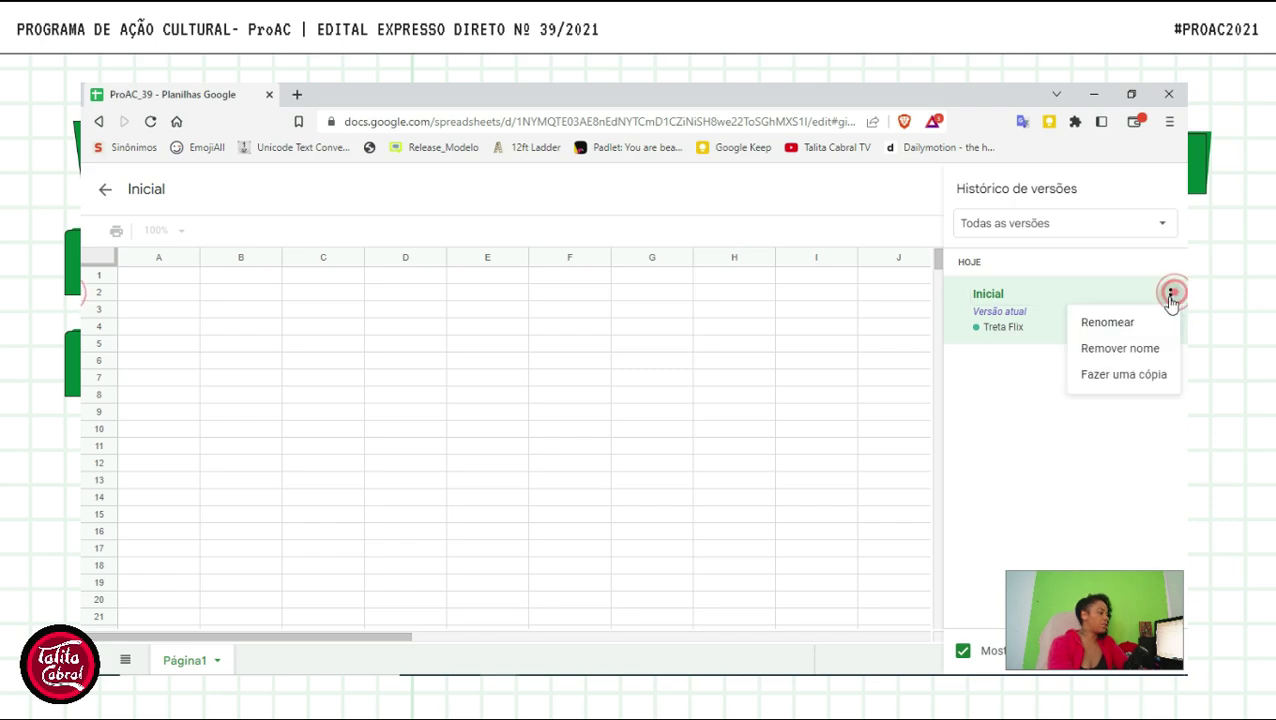
click(1107, 430)
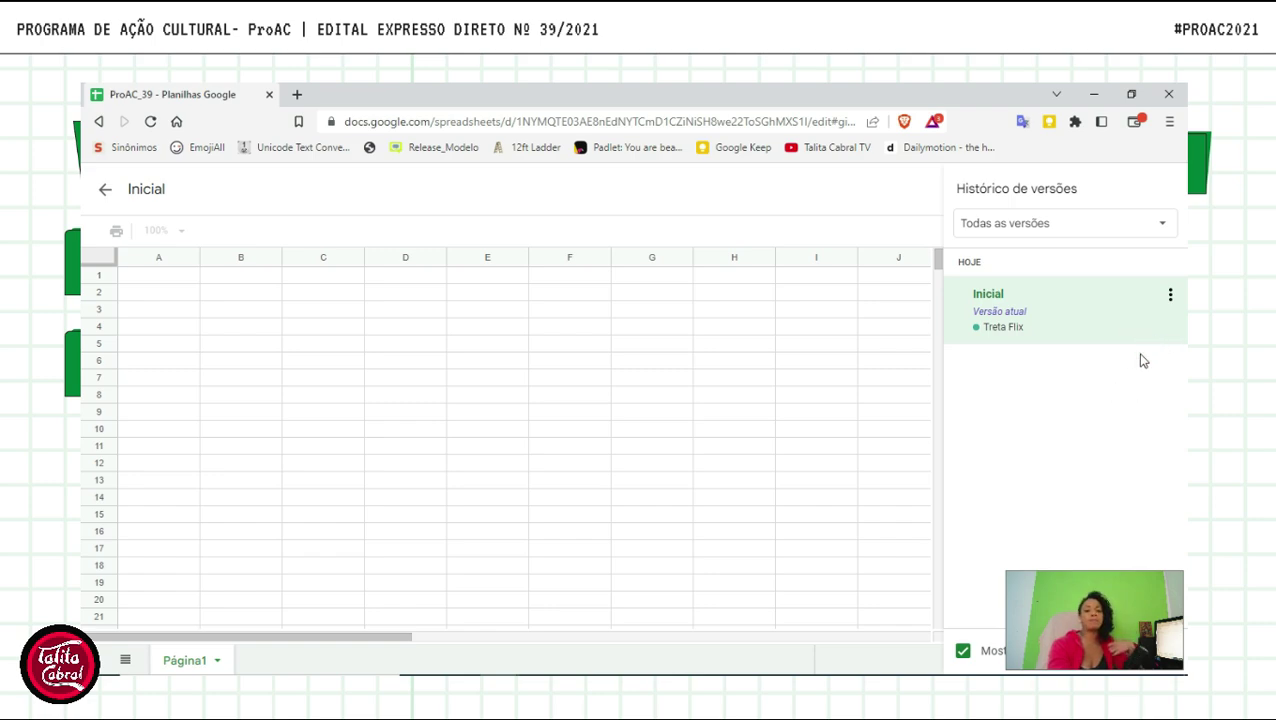
click(107, 192)
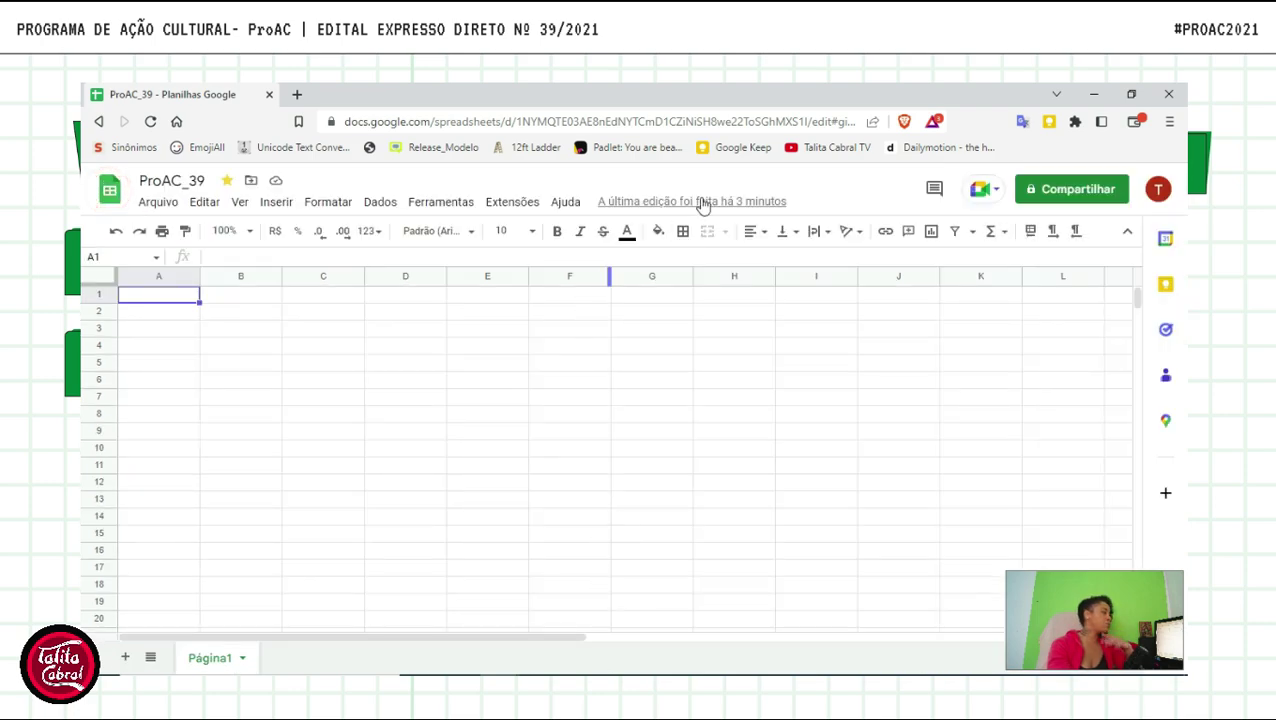
- Reopen the version history briefly and go back to the editor
click(157, 201)
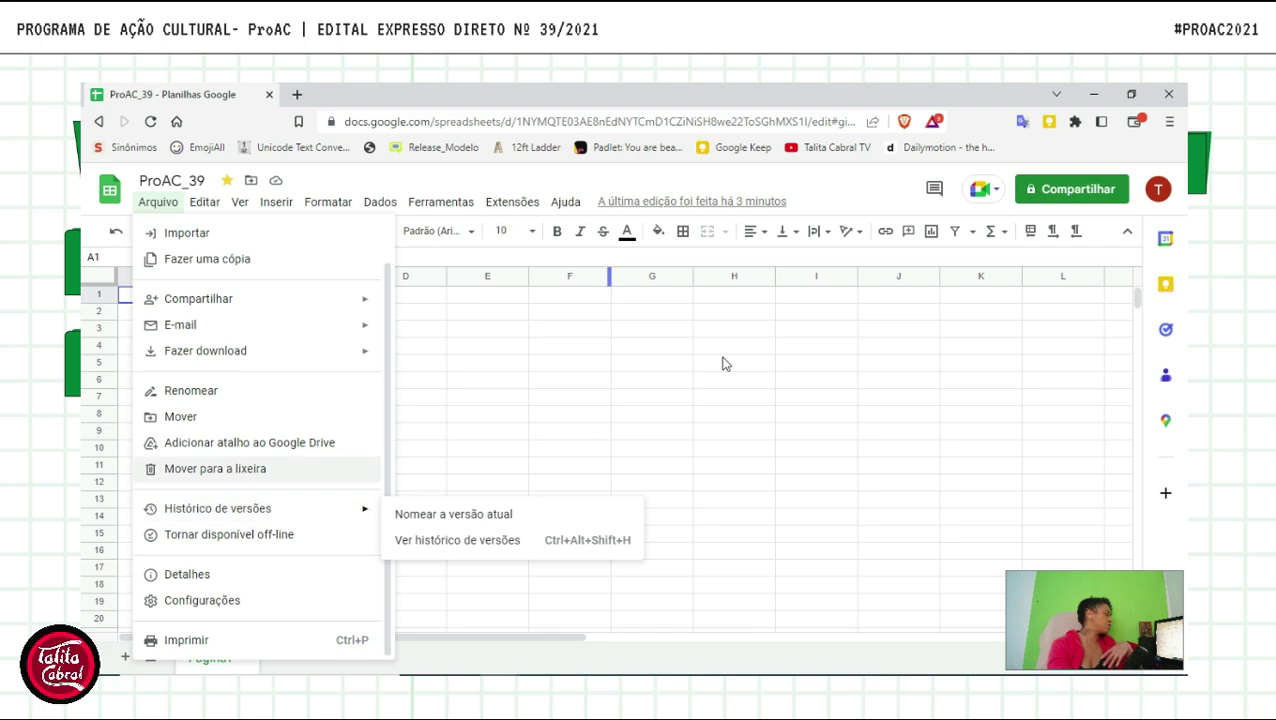
click(714, 203)
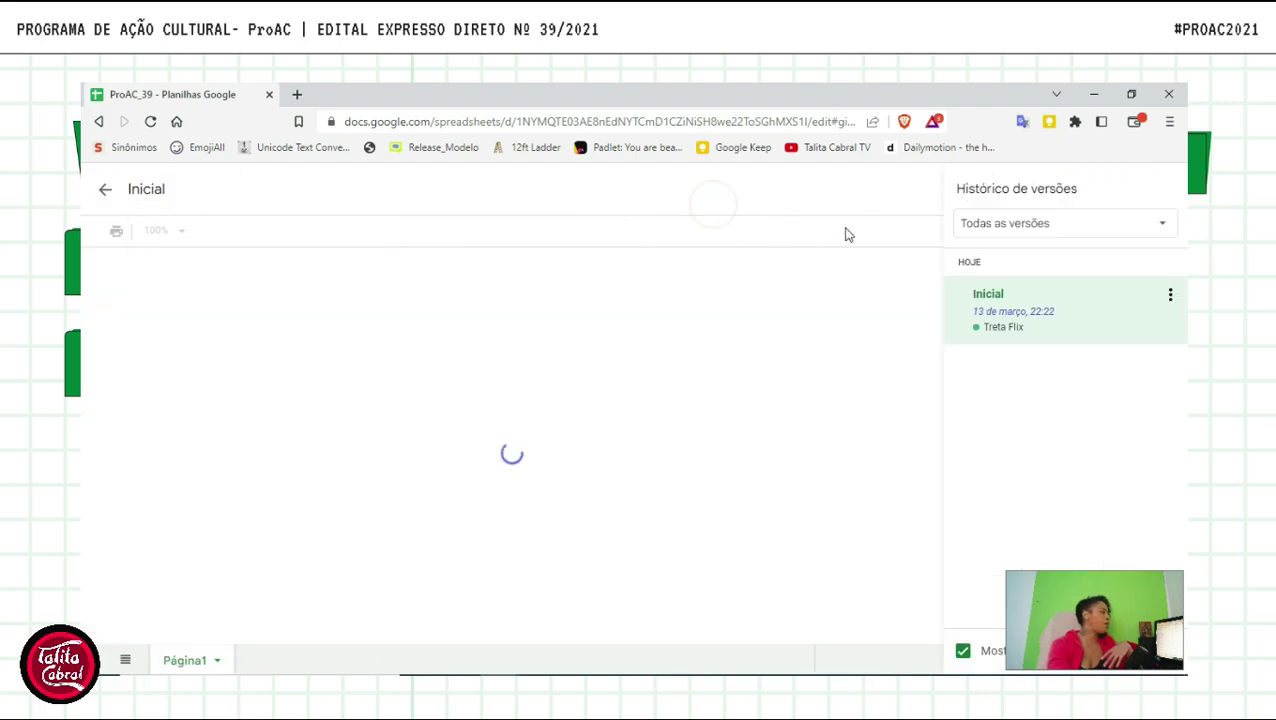
click(105, 189)
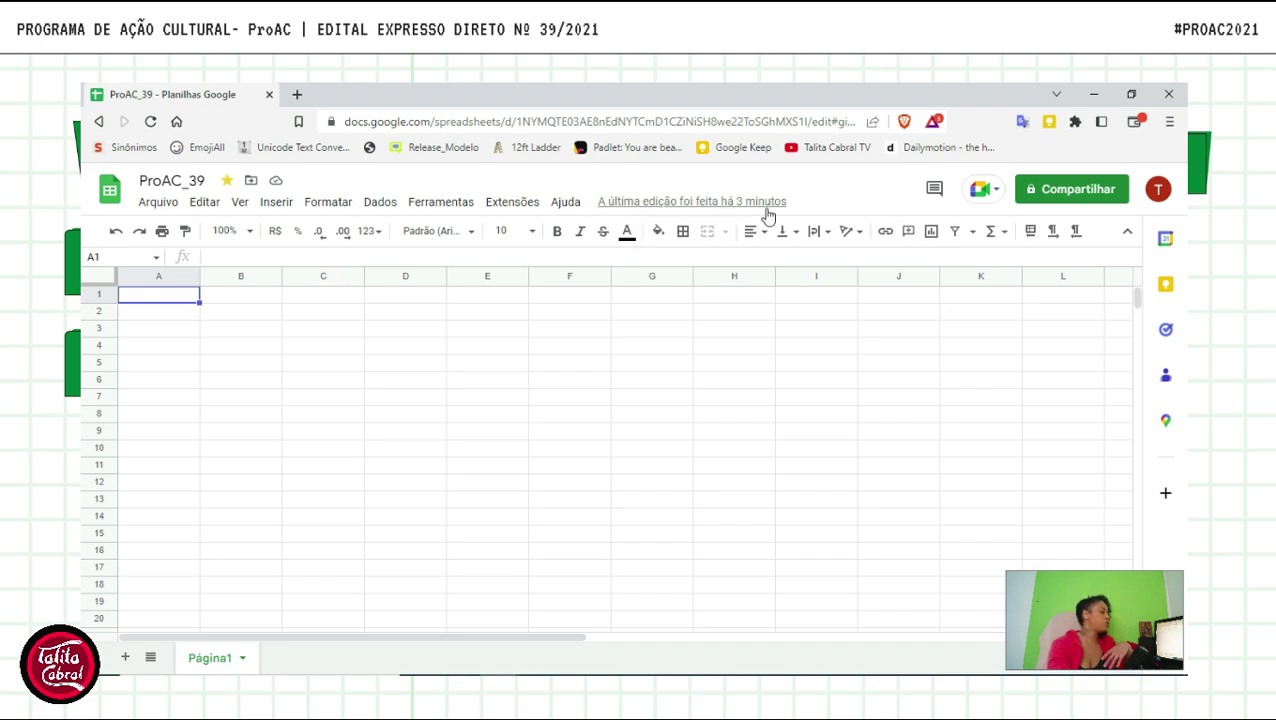
- Open Configurações desta planilha, view the Cálculo tab, and cancel without changes
click(208, 204)
mouse_move(165, 206)
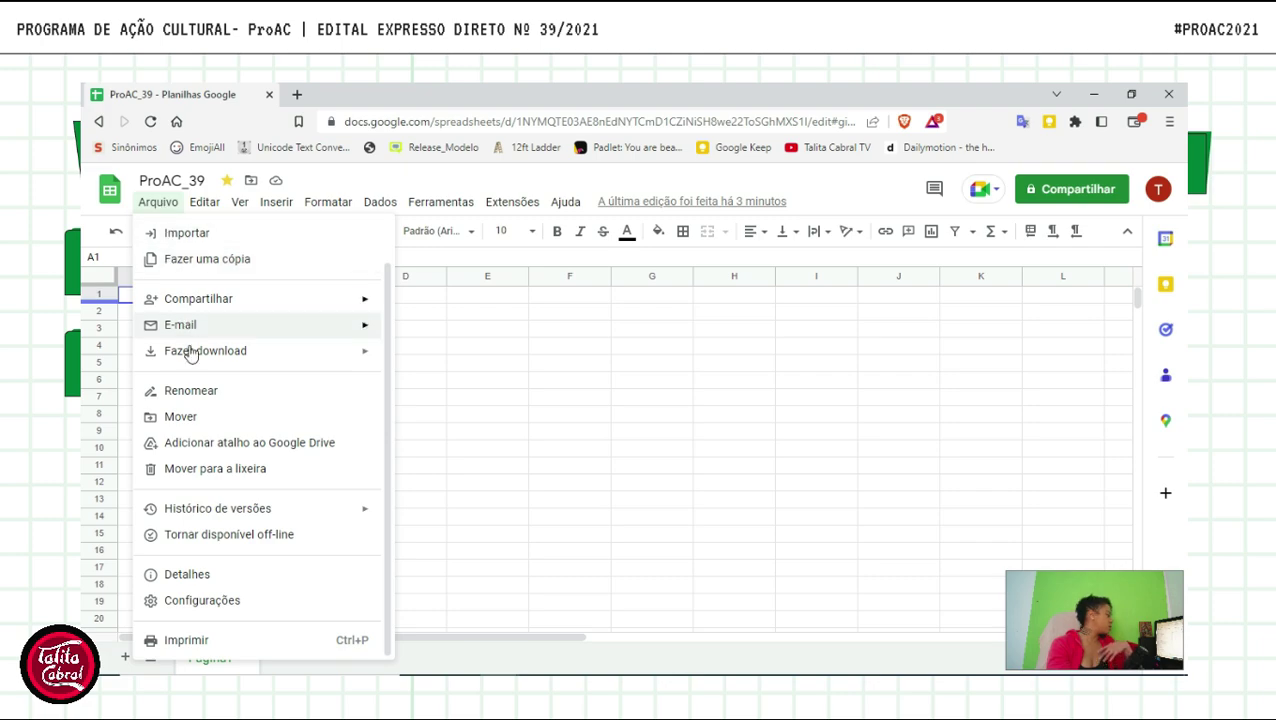
click(234, 600)
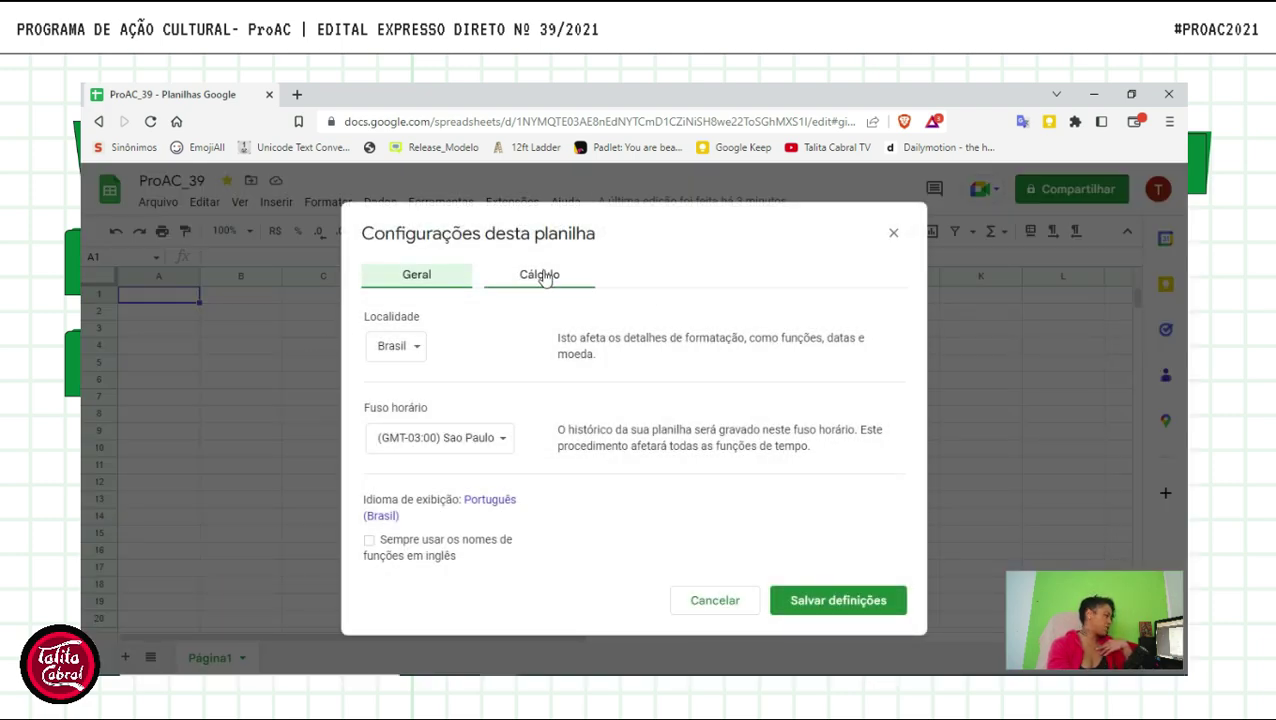
click(540, 274)
click(714, 539)
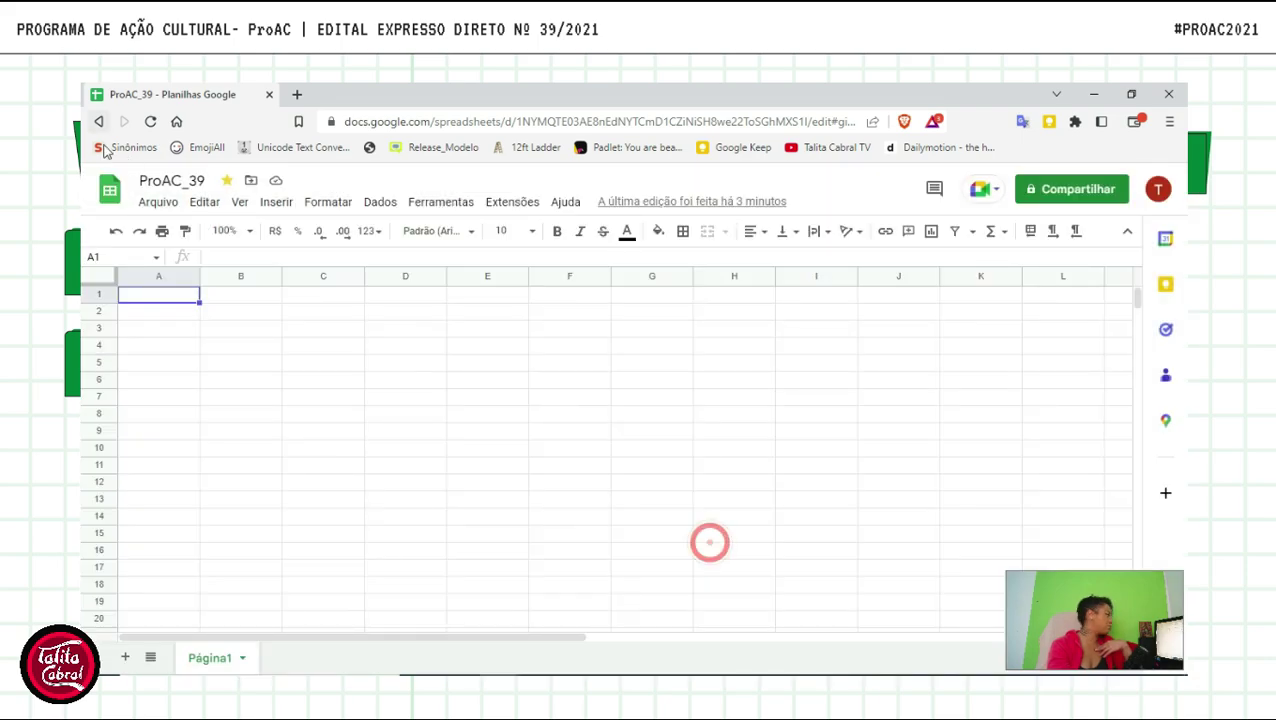
click(166, 208)
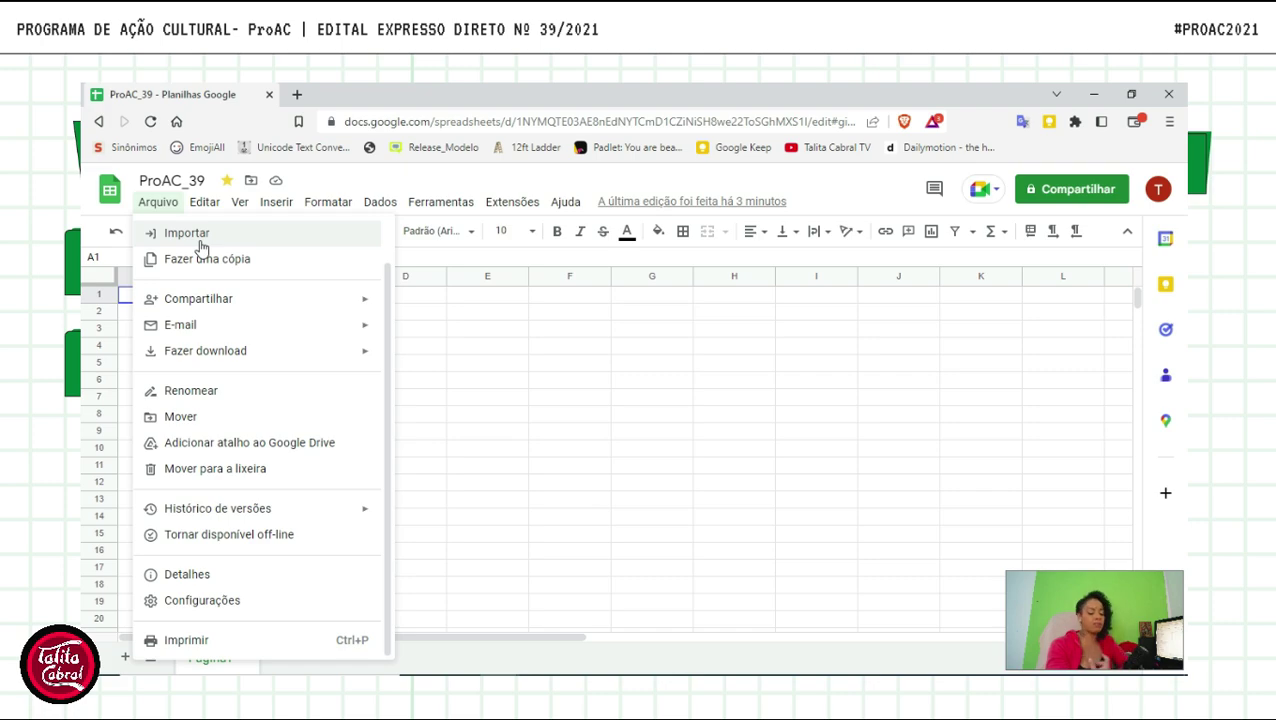
mouse_move(212, 210)
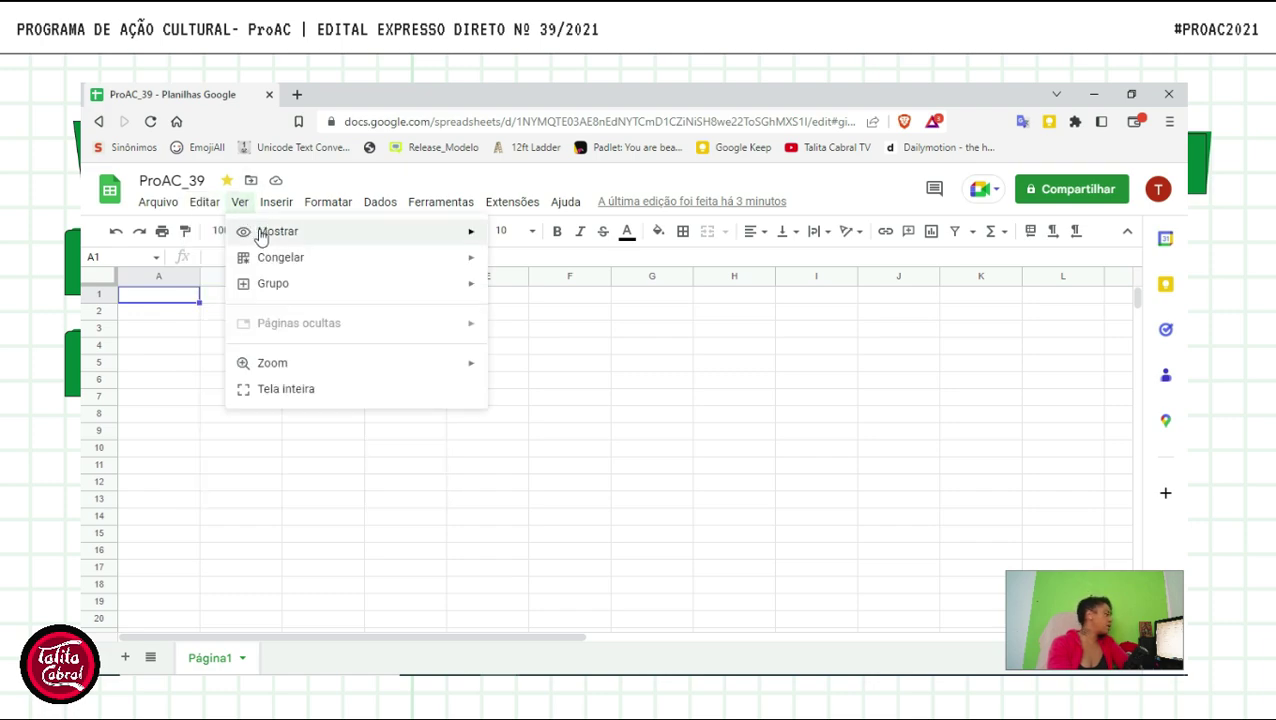
mouse_move(262, 235)
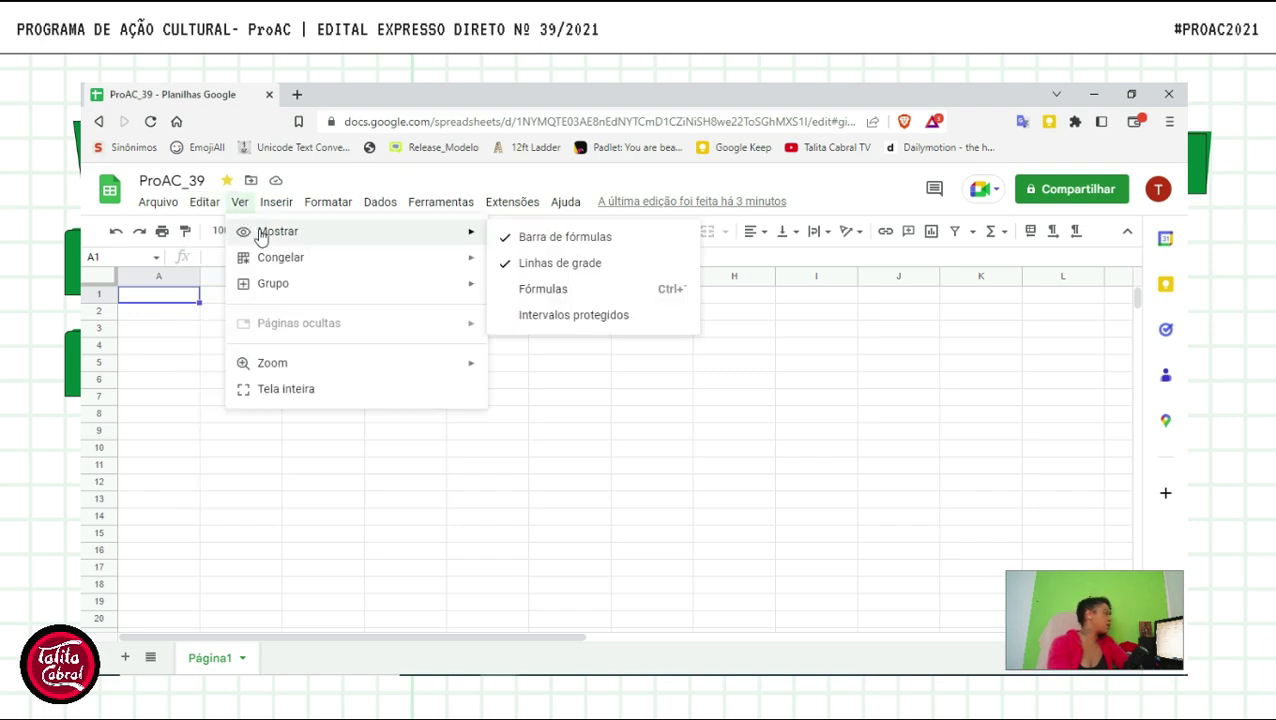
click(558, 240)
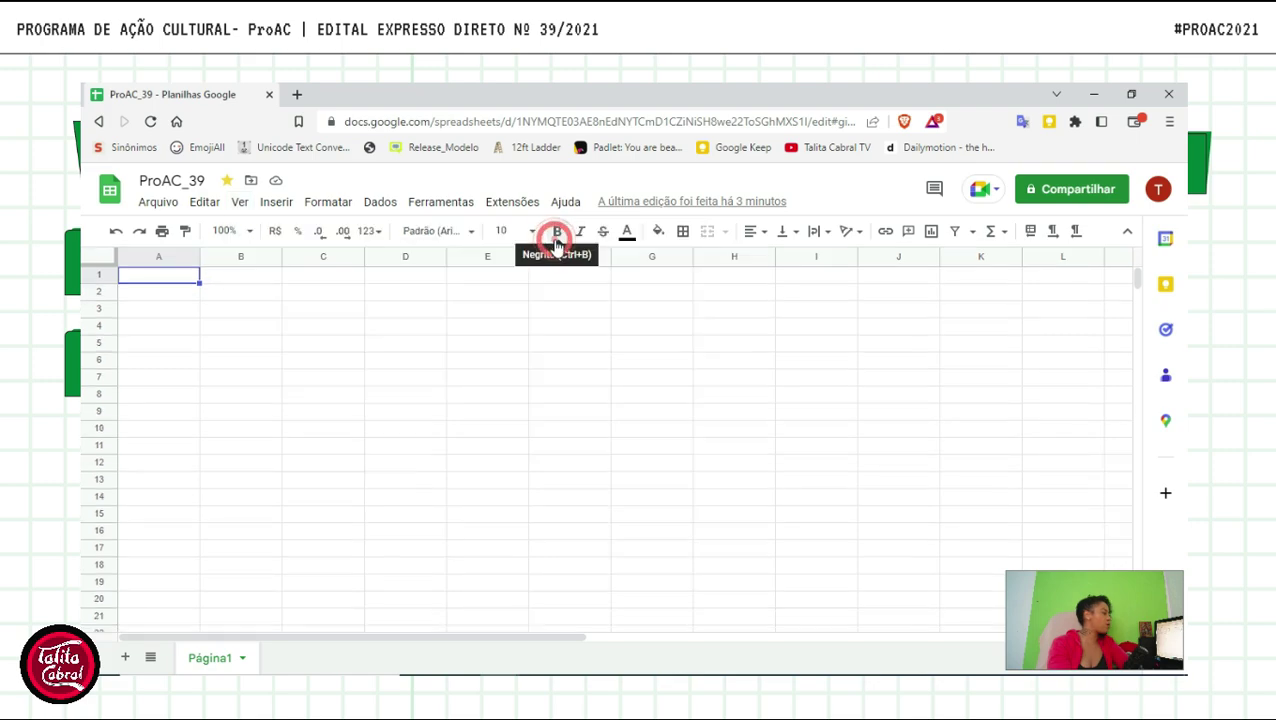
click(240, 203)
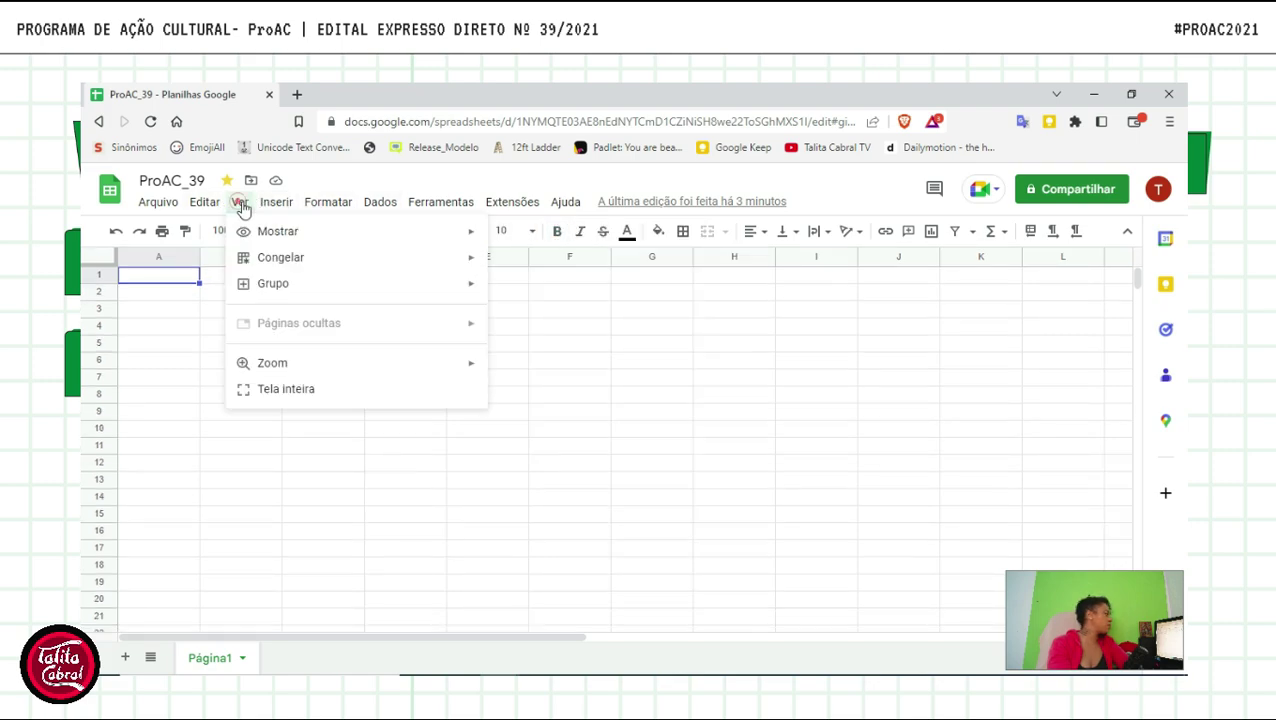
mouse_move(376, 239)
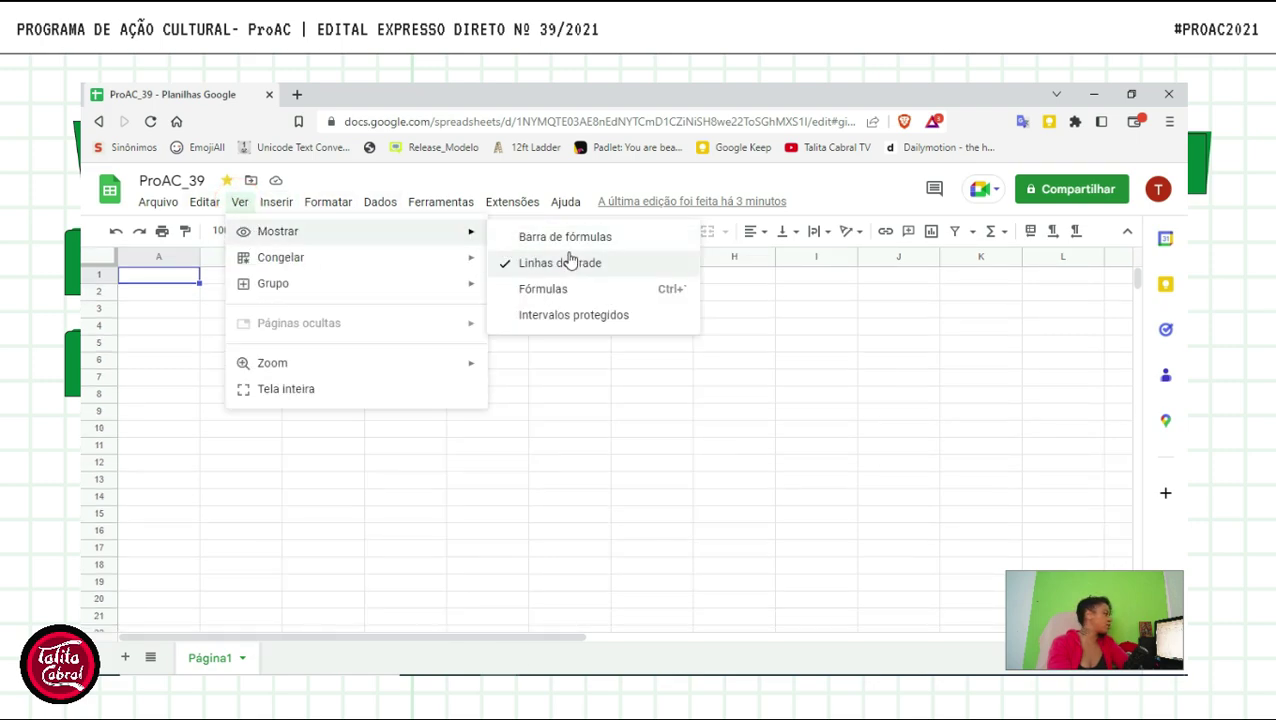
click(560, 240)
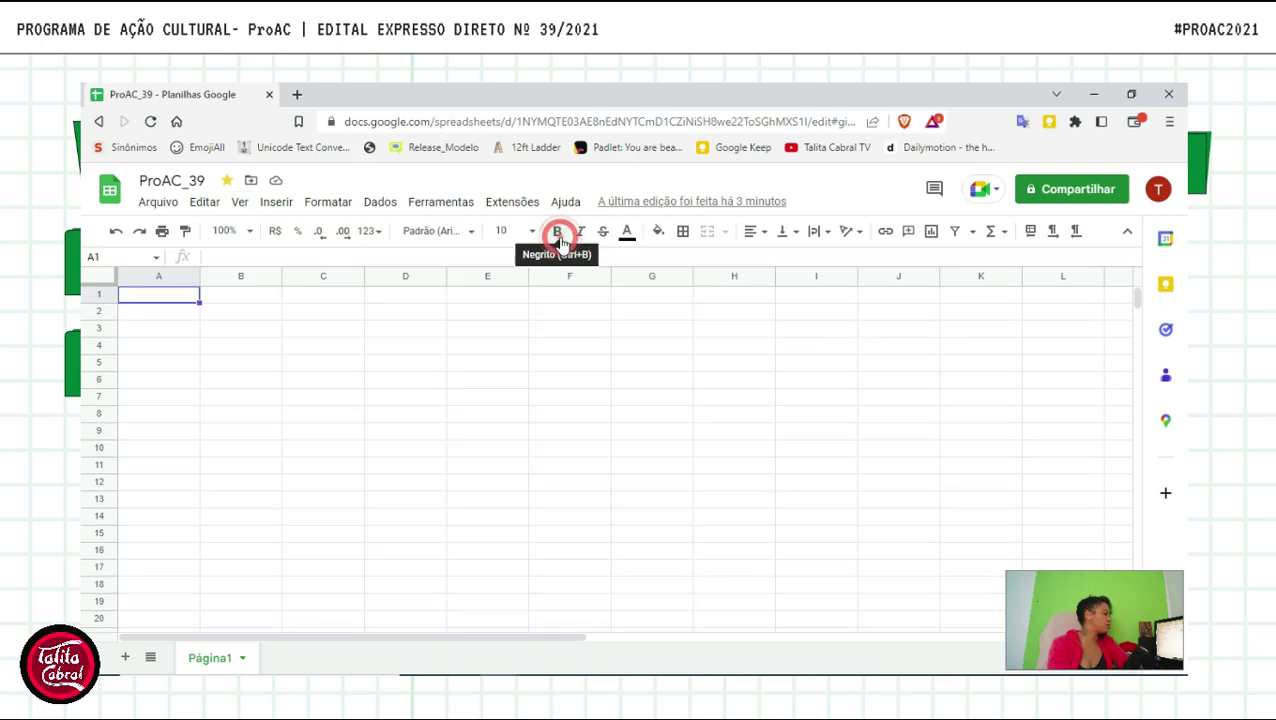
click(214, 253)
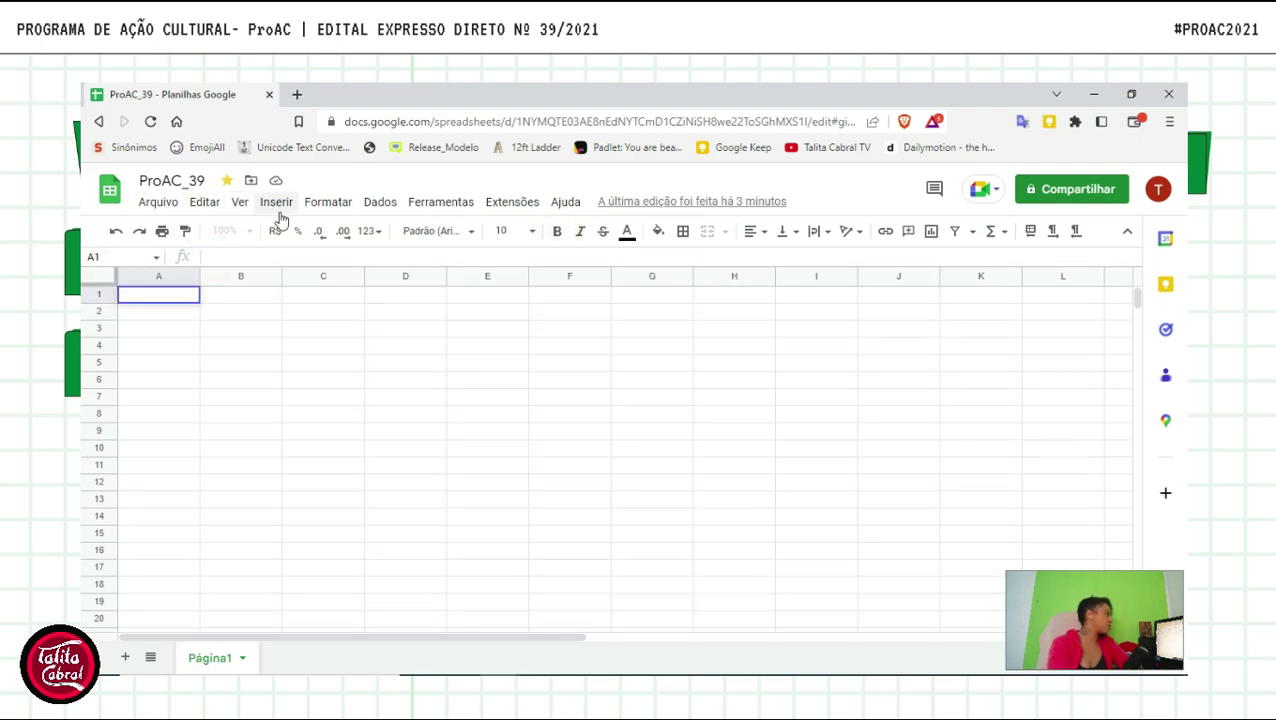
click(240, 205)
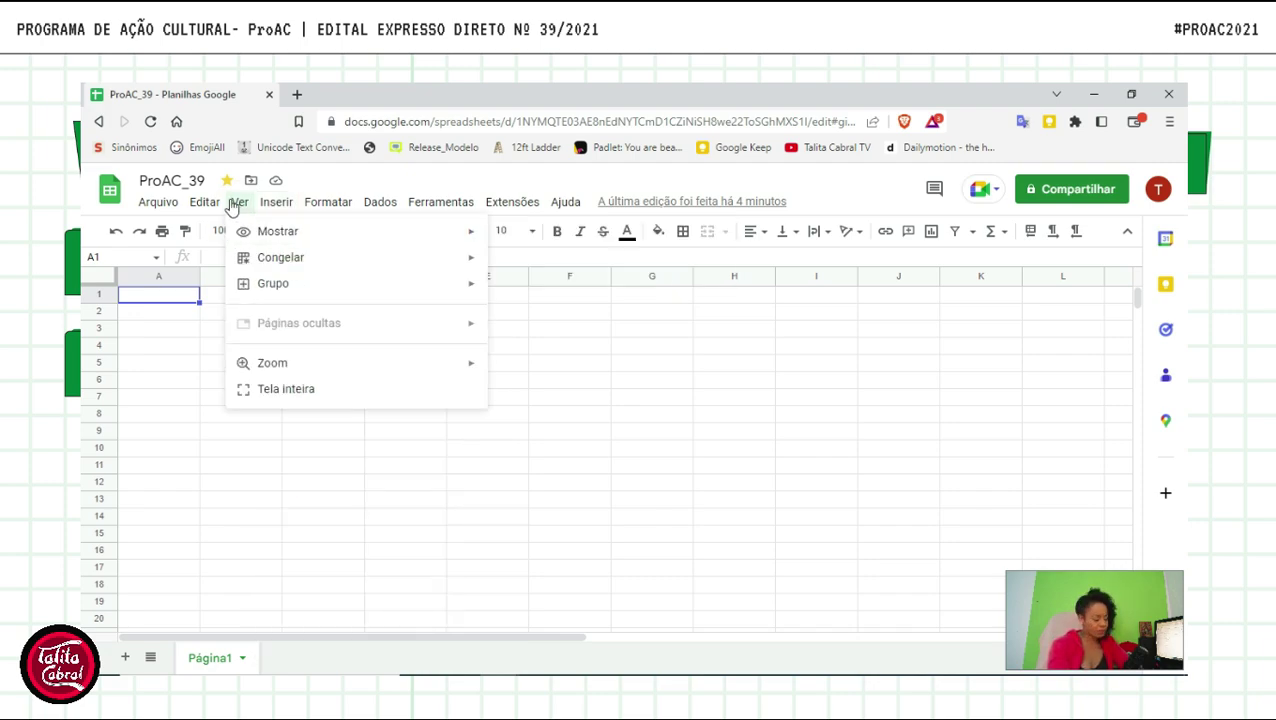
mouse_move(286, 262)
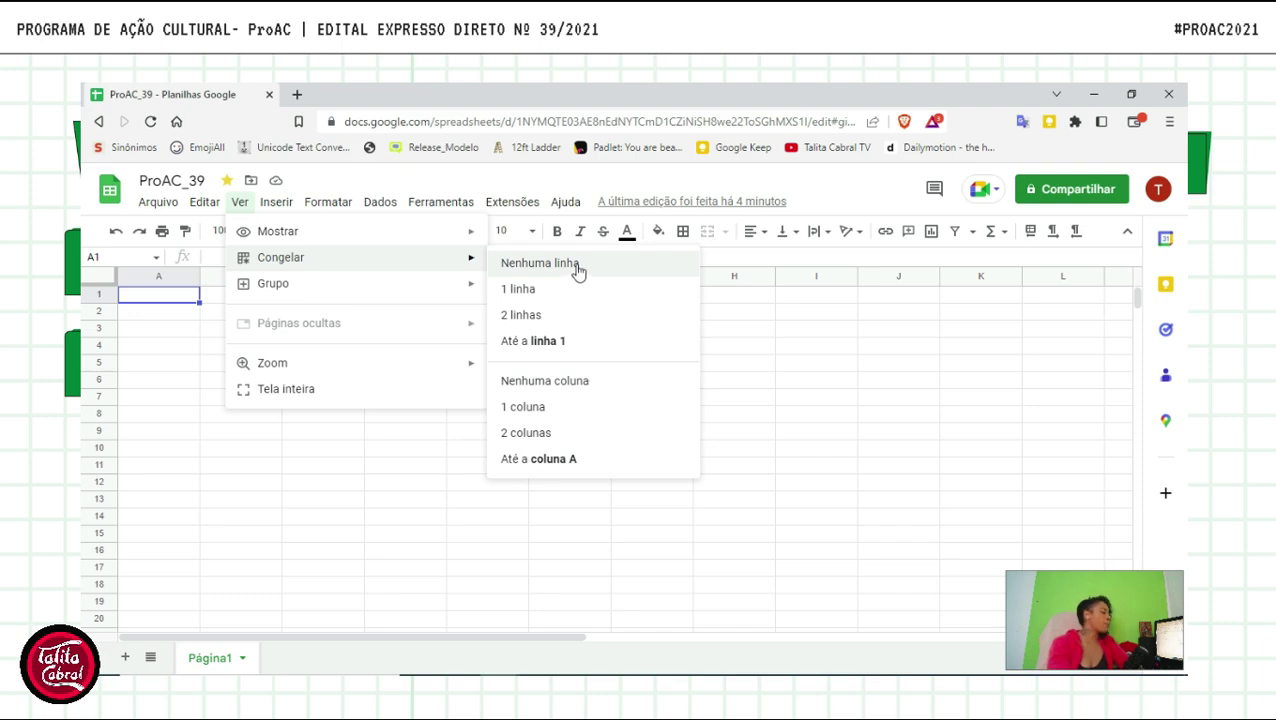
click(205, 478)
click(165, 316)
- Enter the header 'ProAC' in A2, fixing the typo
click(166, 317)
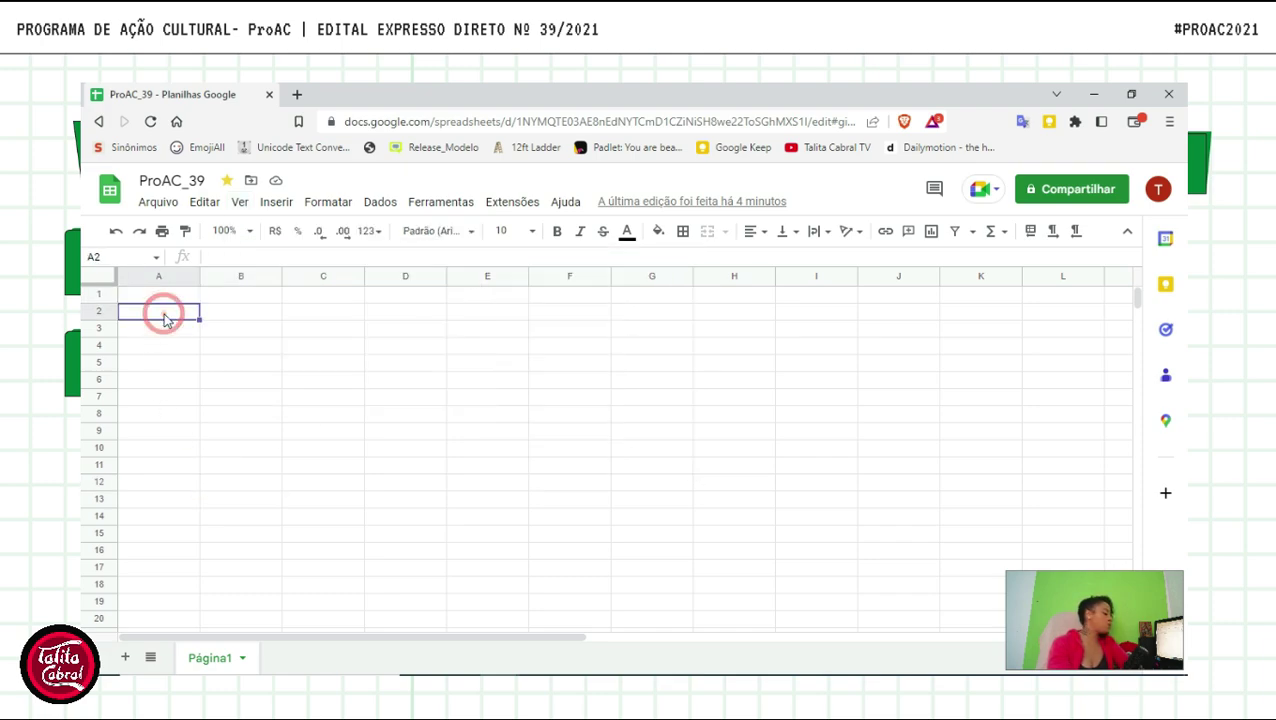
text(PoAc)
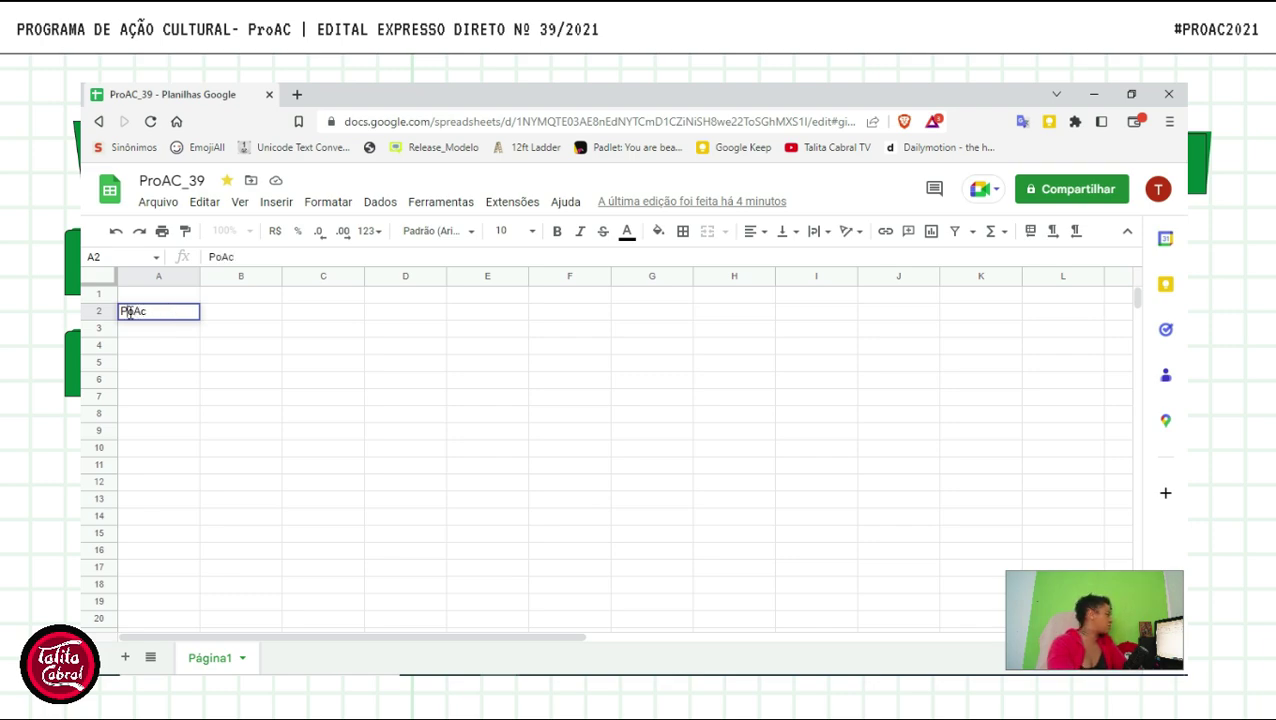
double_click(130, 313)
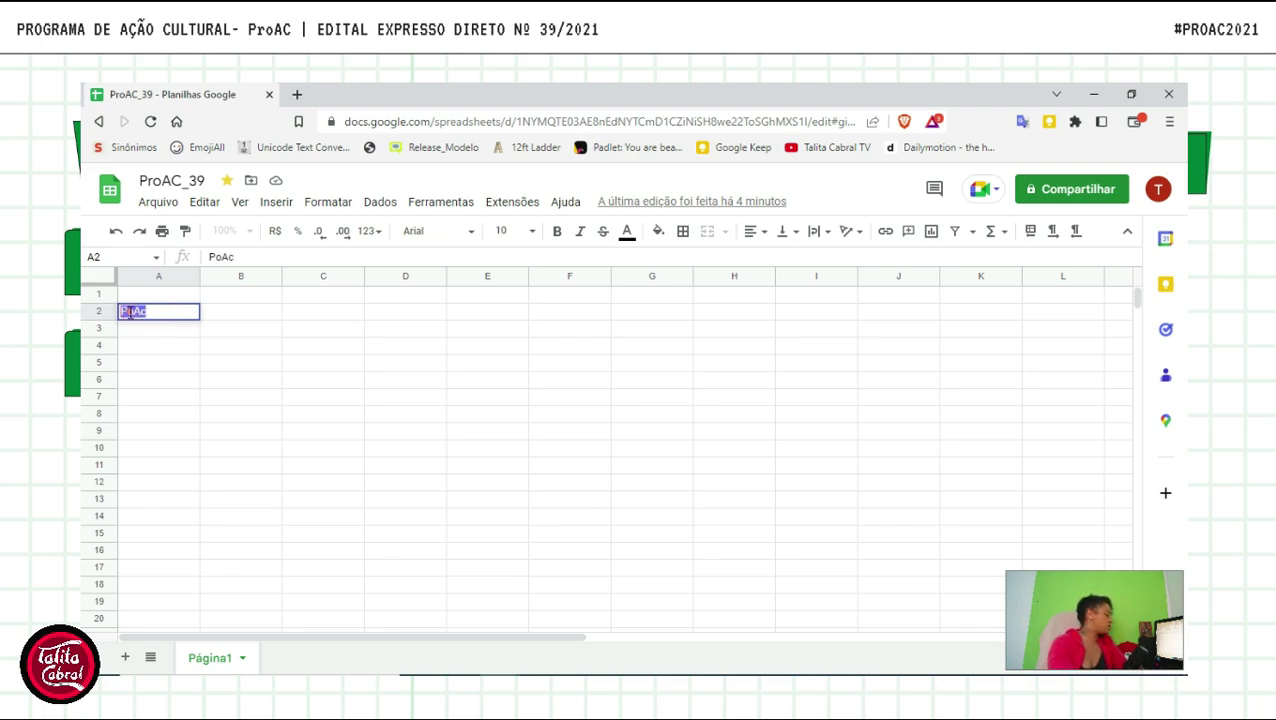
text(PRA)
key(BackSpace)
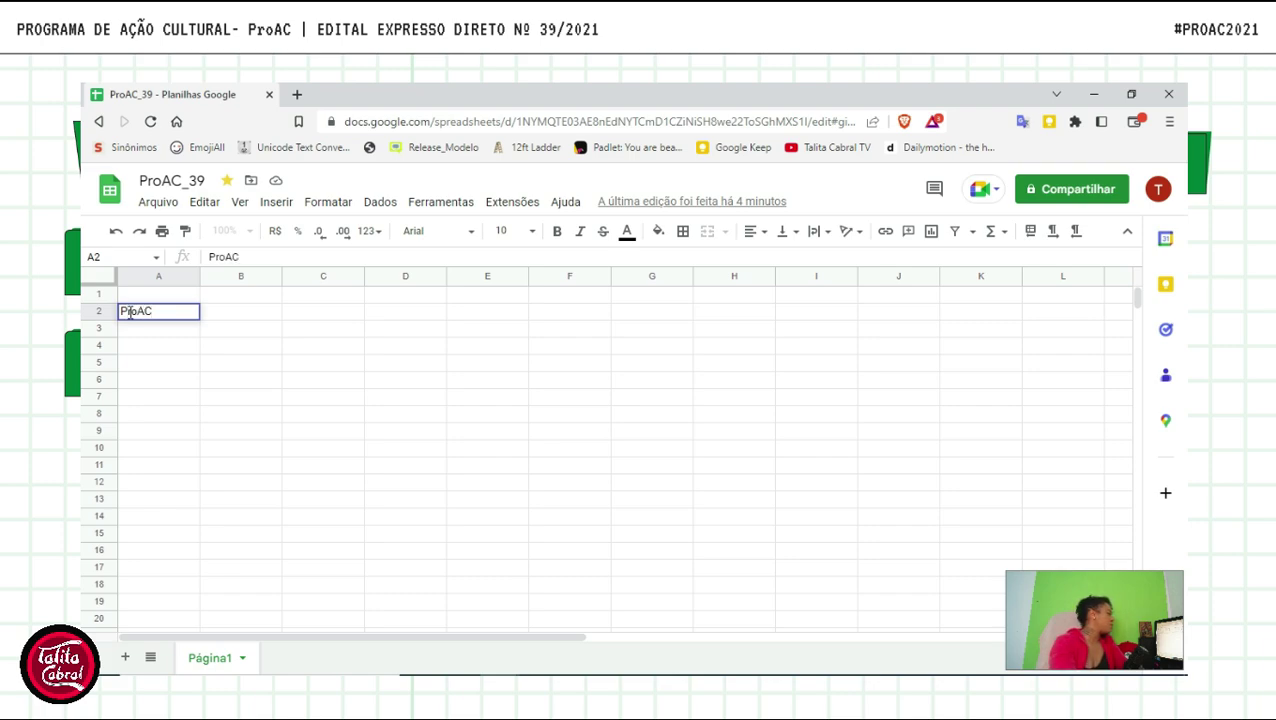
click(185, 373)
- Type 'd' in A3 and fill it down column A to A45
click(150, 324)
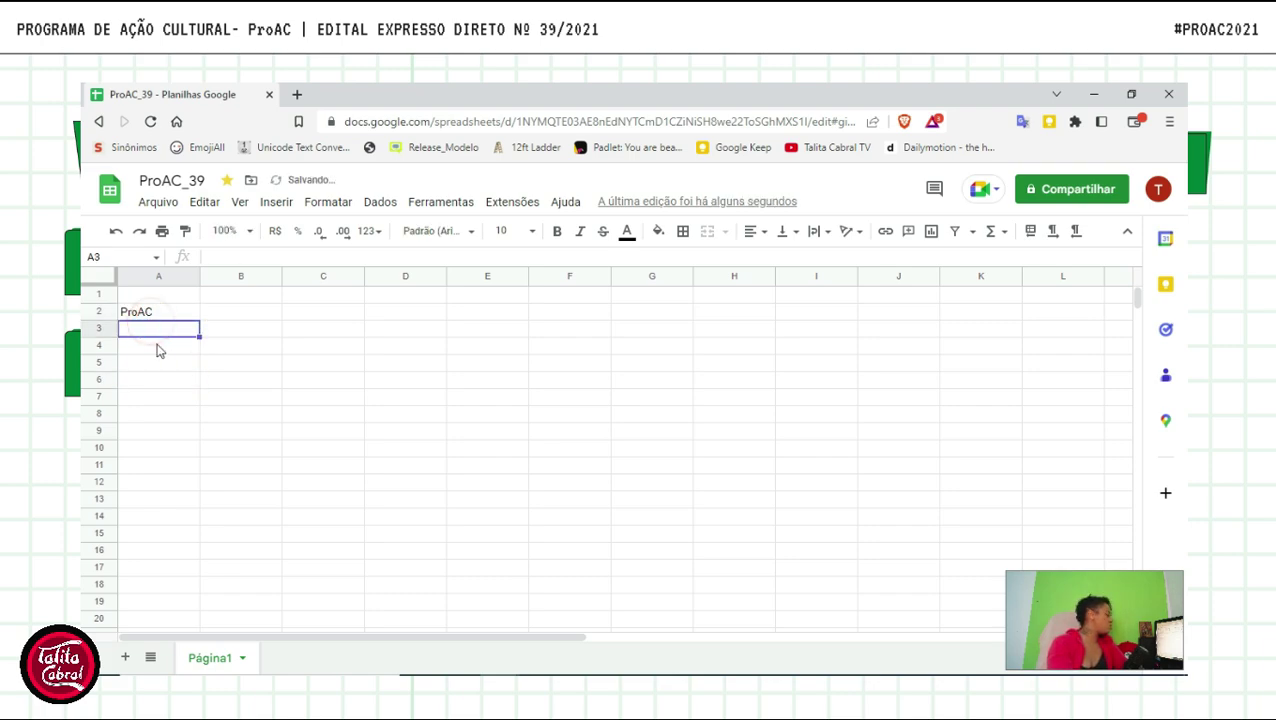
text(d)
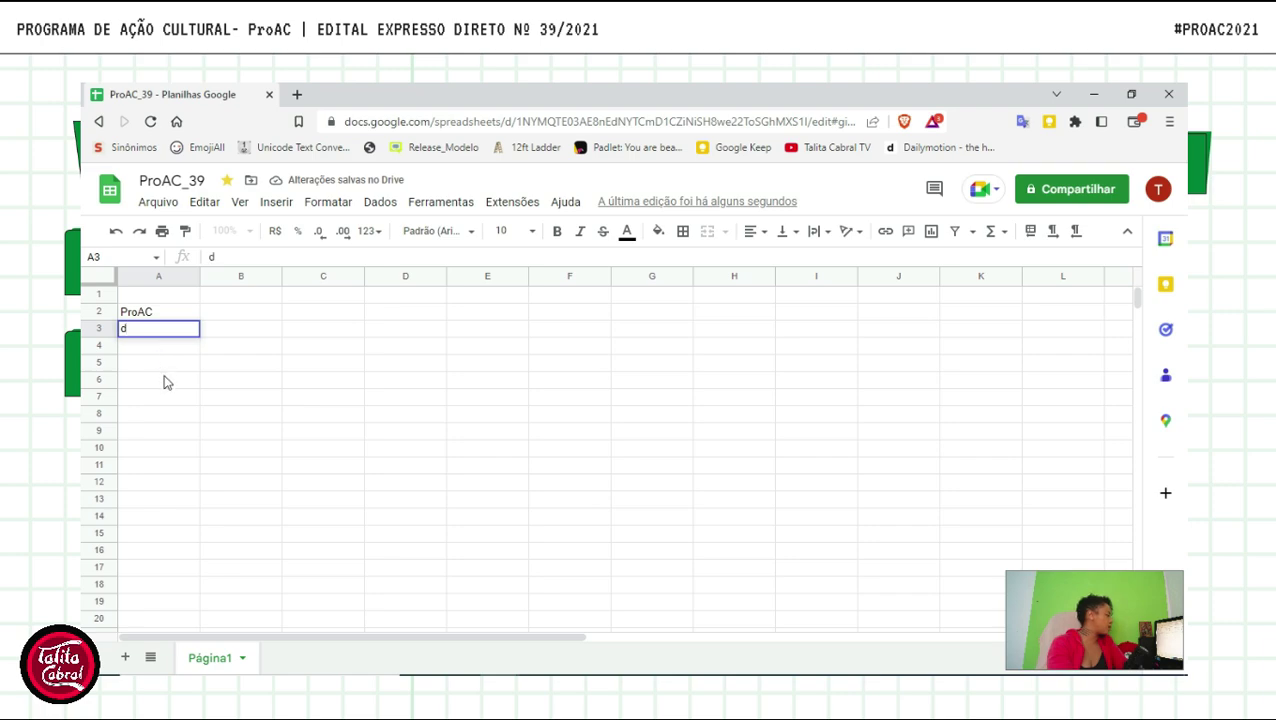
click(163, 374)
click(182, 331)
drag(198, 336, 218, 615)
scroll(228, 484, up, 5)
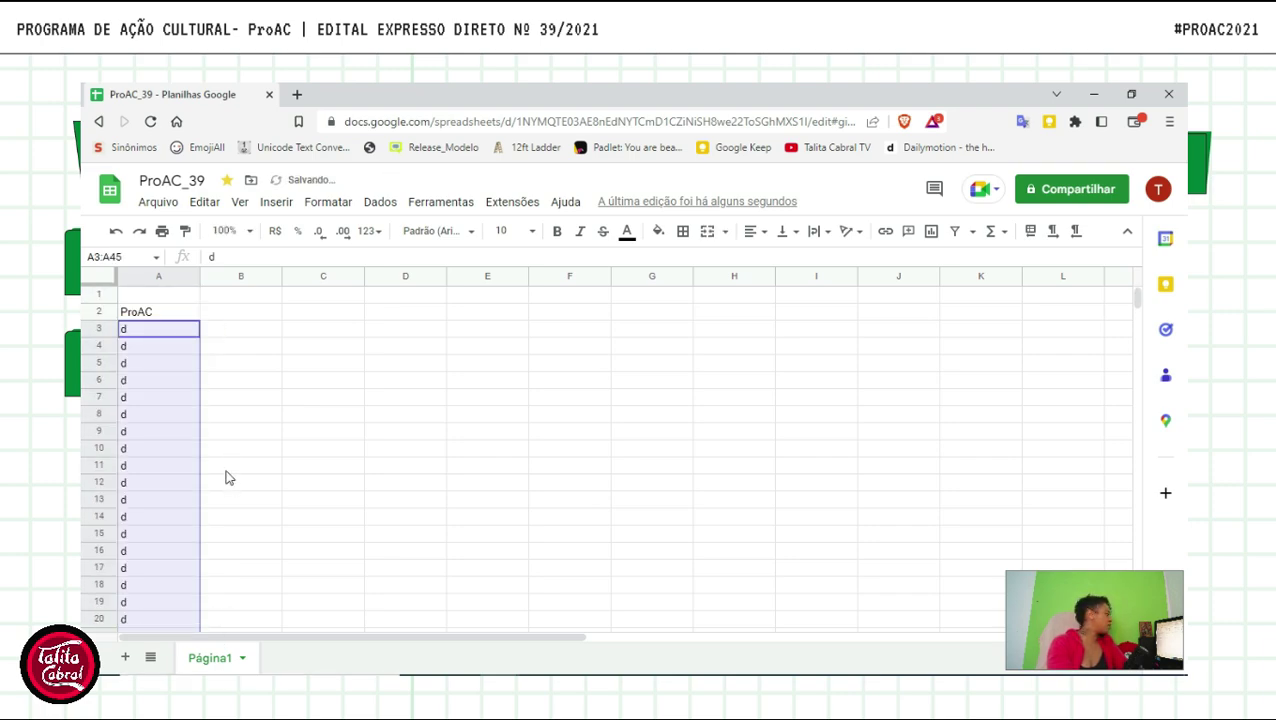
- Enter the header 'Total $$$' in B2
click(159, 312)
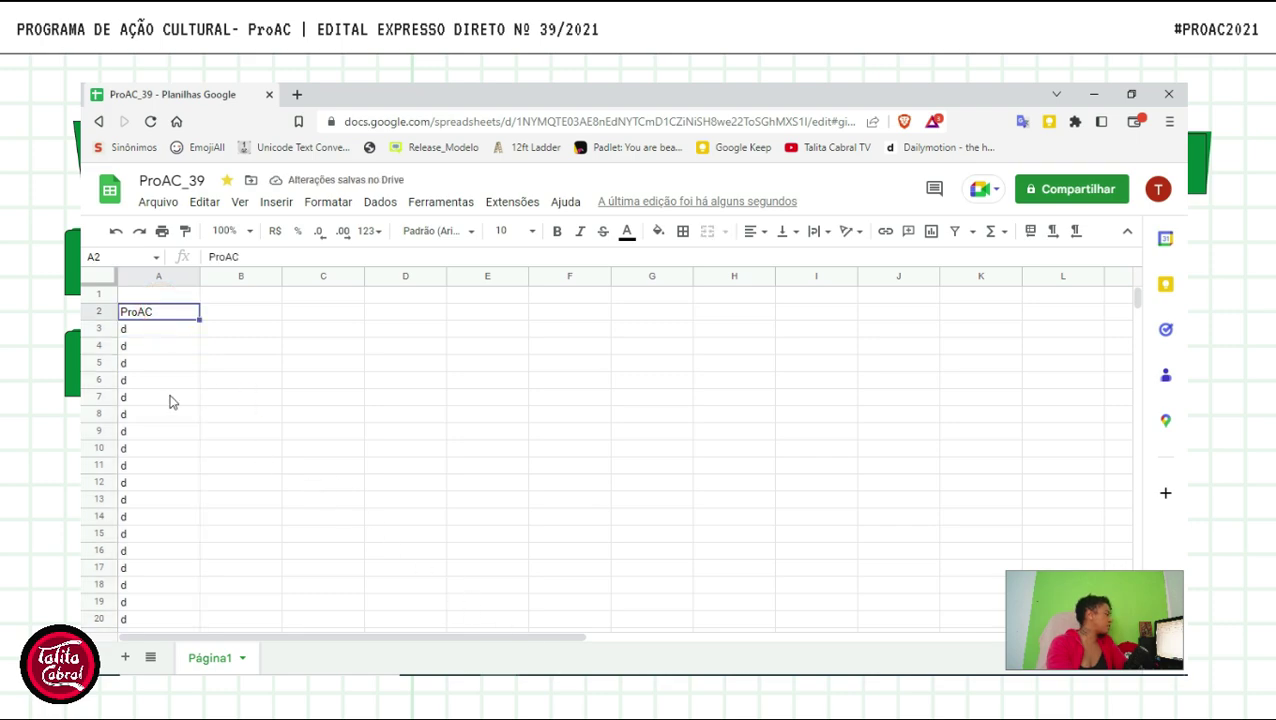
click(240, 313)
text(Total)
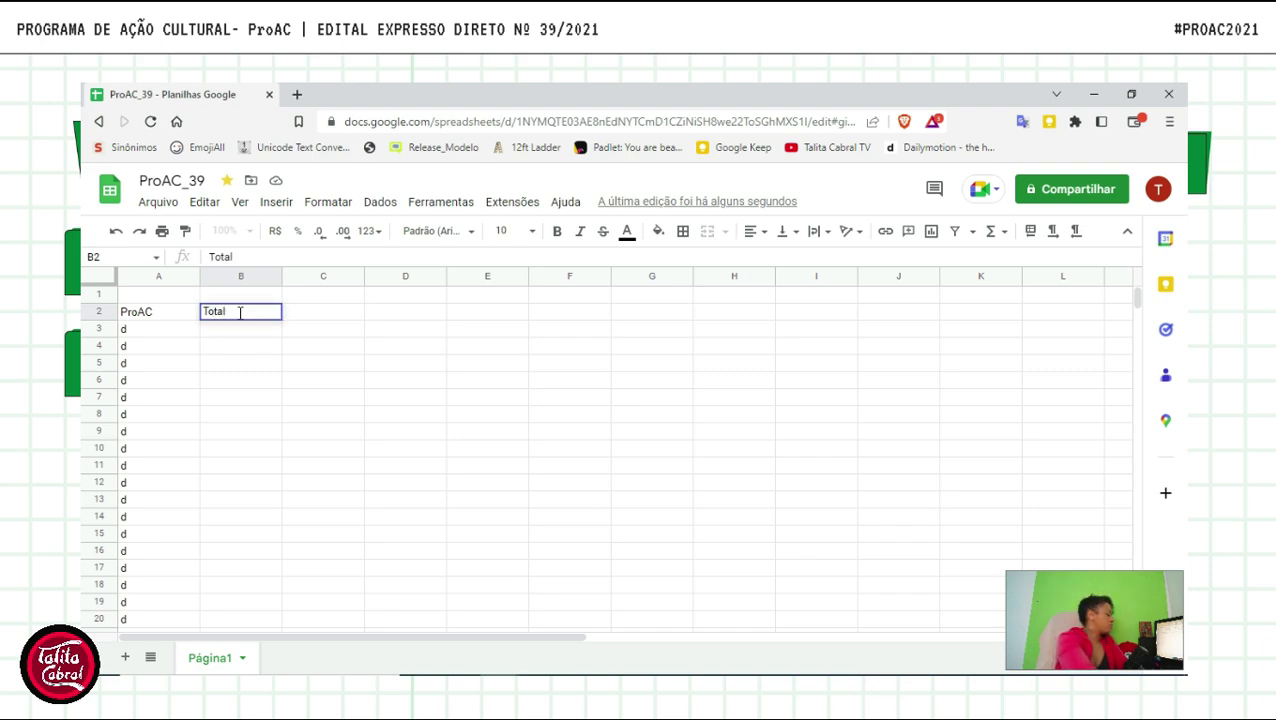
text( S)
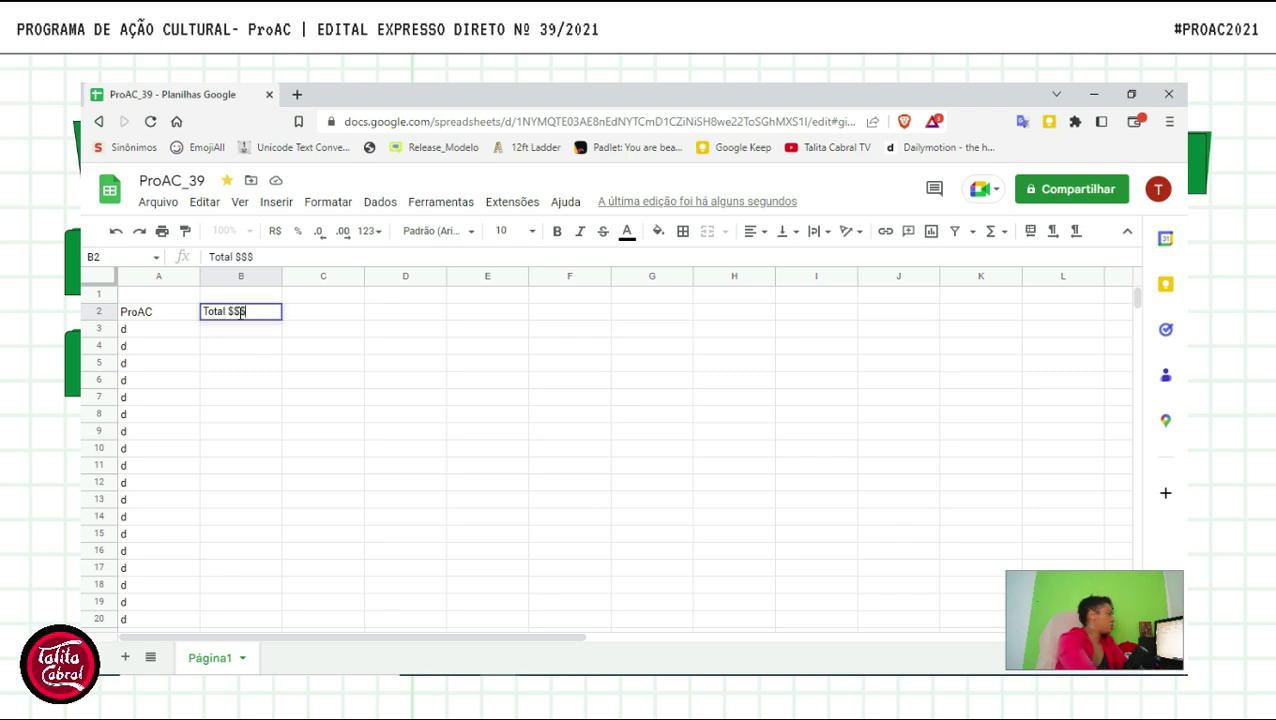
click(238, 332)
scroll(165, 370, down, 4)
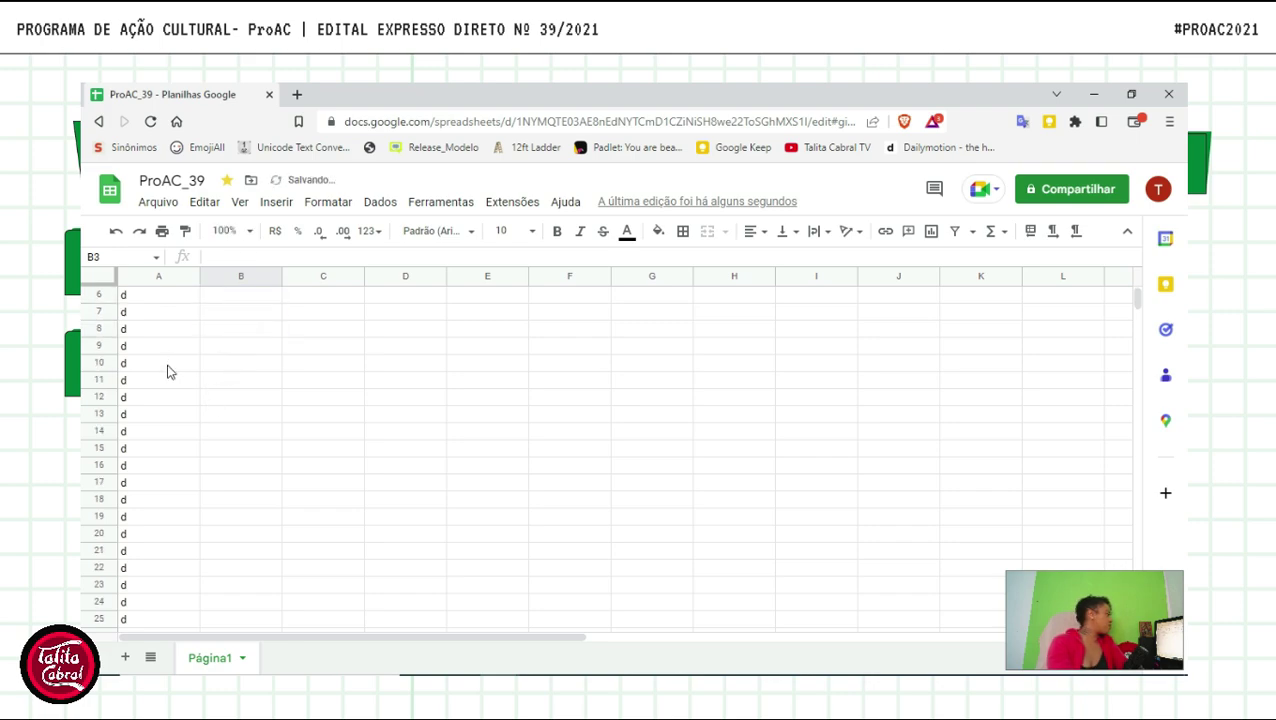
scroll(157, 461, up, 4)
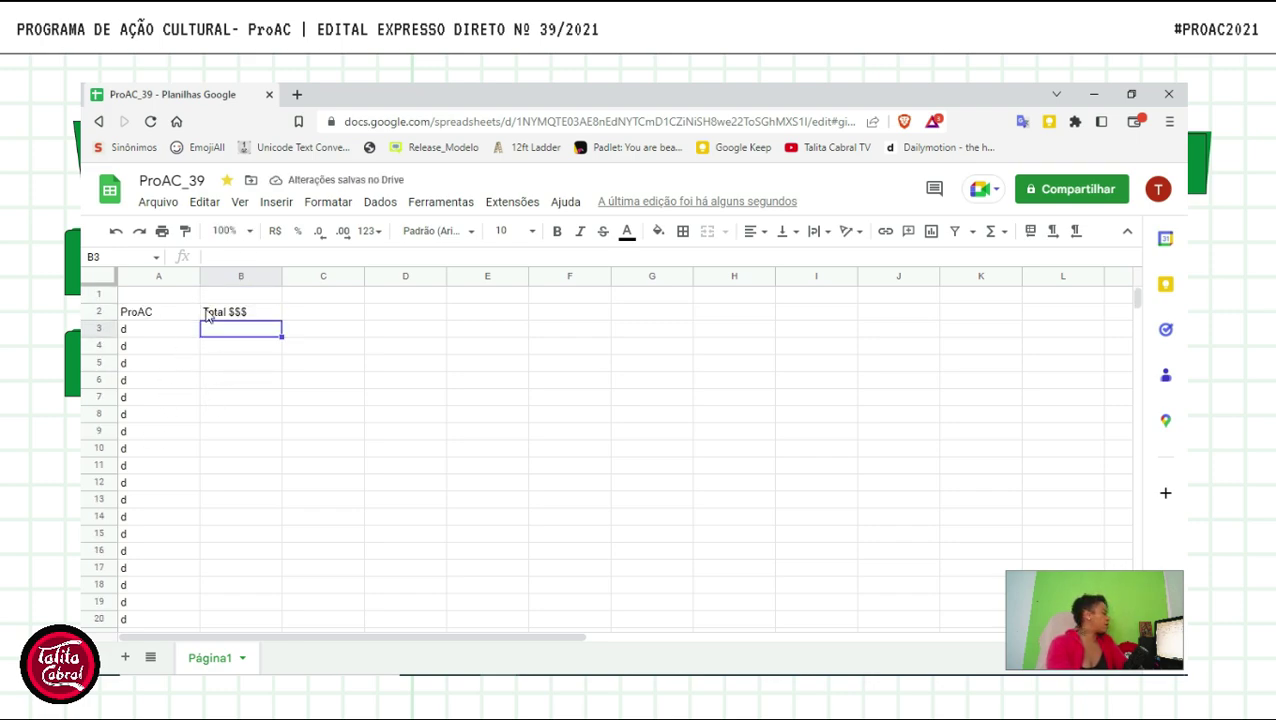
click(171, 313)
click(243, 312)
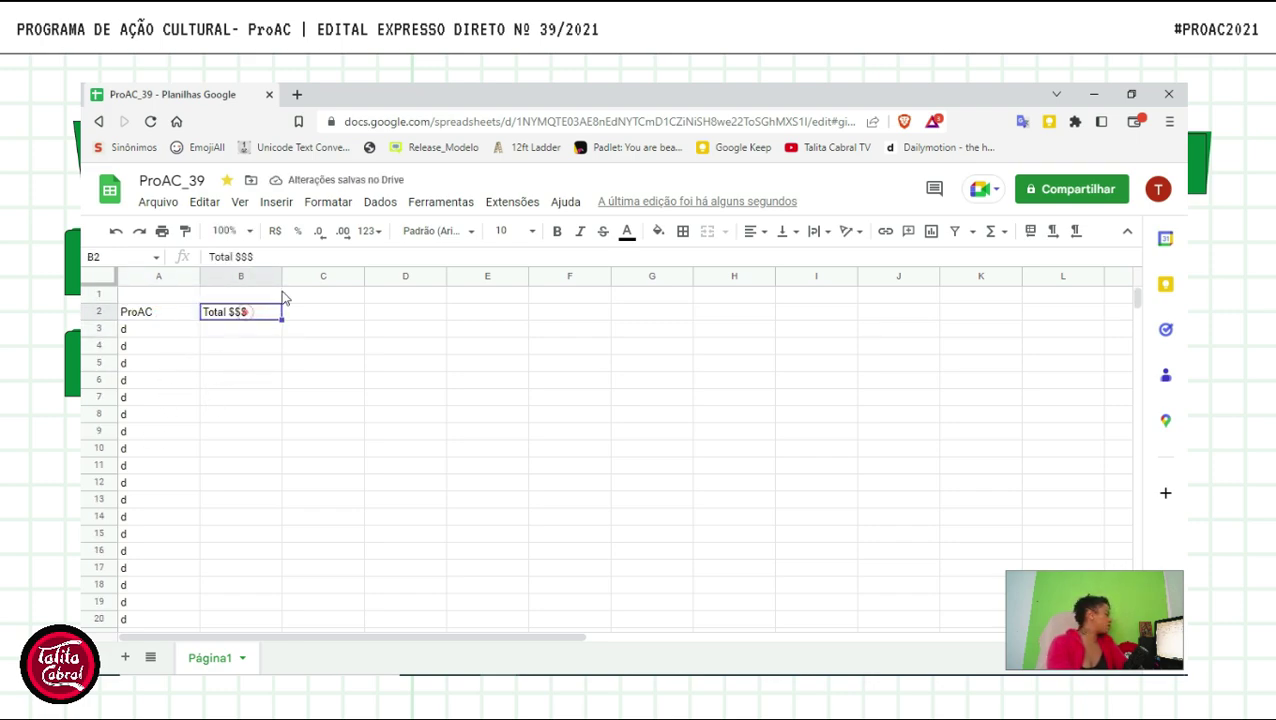
- Freeze rows 1–2 with Ver > Congelar > Até a linha 2, then scroll to check
click(205, 202)
mouse_move(240, 206)
mouse_move(470, 257)
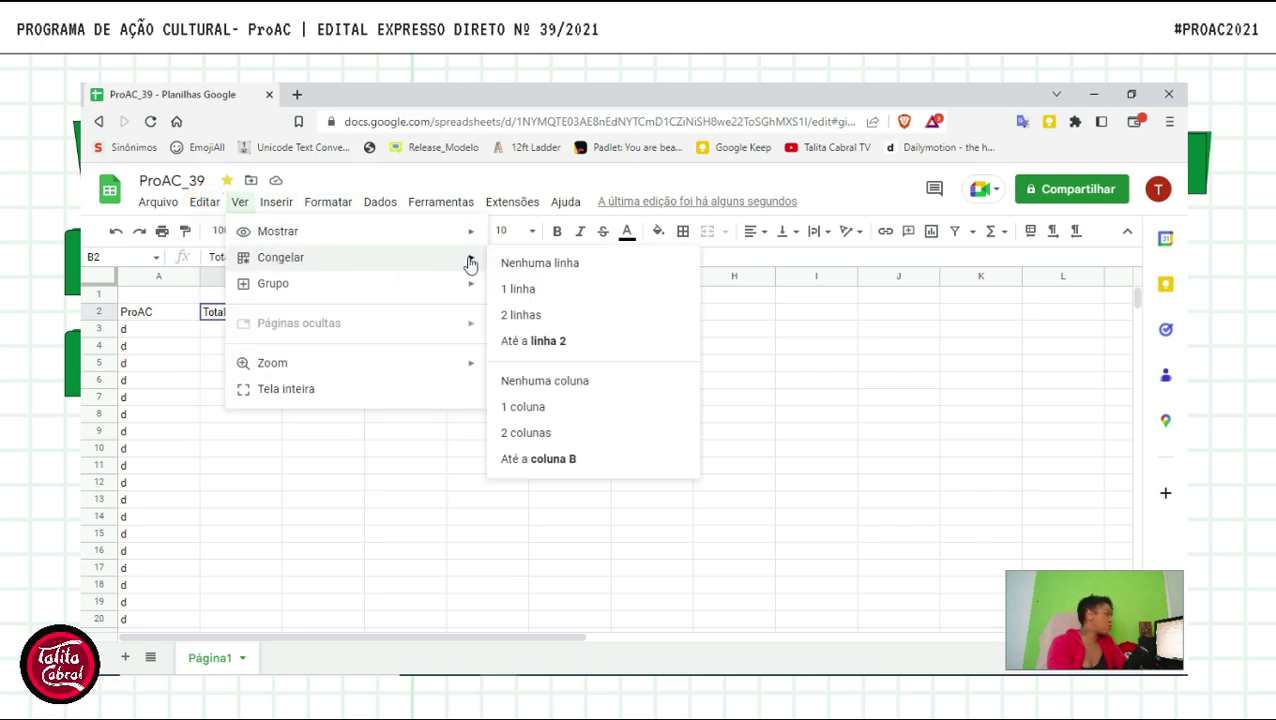
click(537, 343)
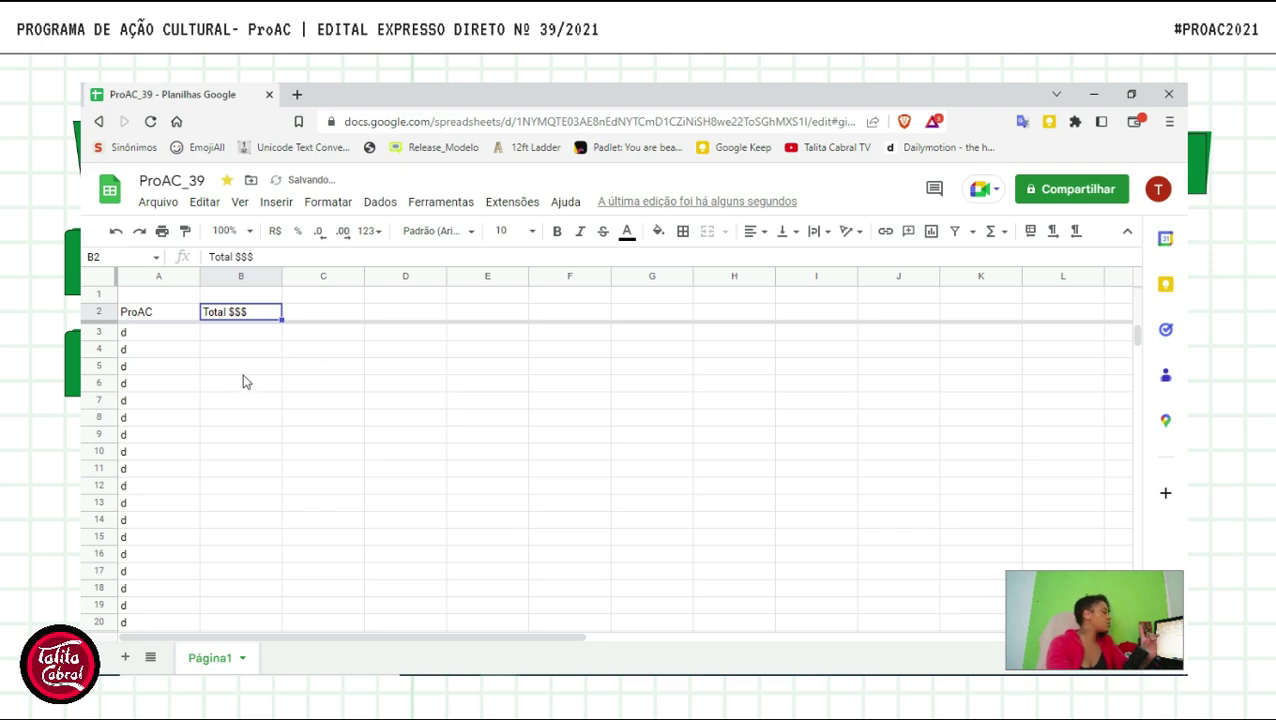
scroll(245, 380, down, 2)
scroll(190, 415, down, 3)
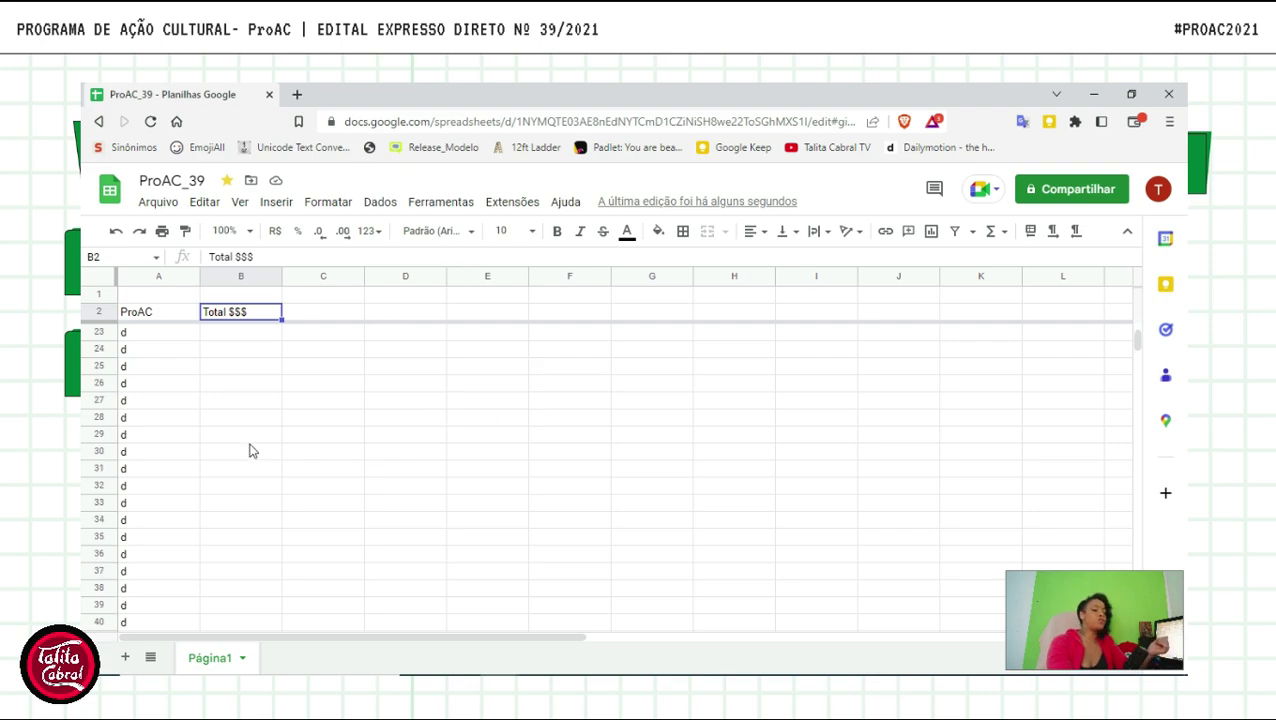
scroll(253, 453, up, 7)
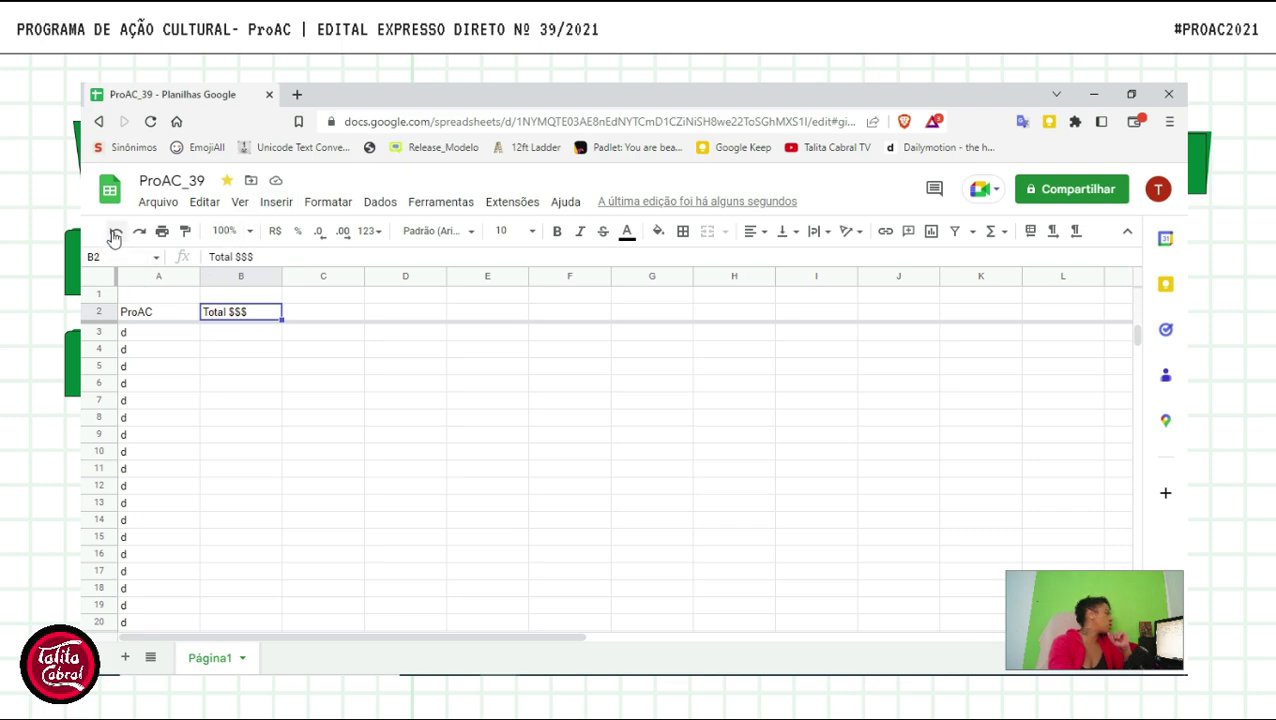
- Undo the Total $$$, d and ProAC entries until Página1 is empty
drag(310, 312, 135, 370)
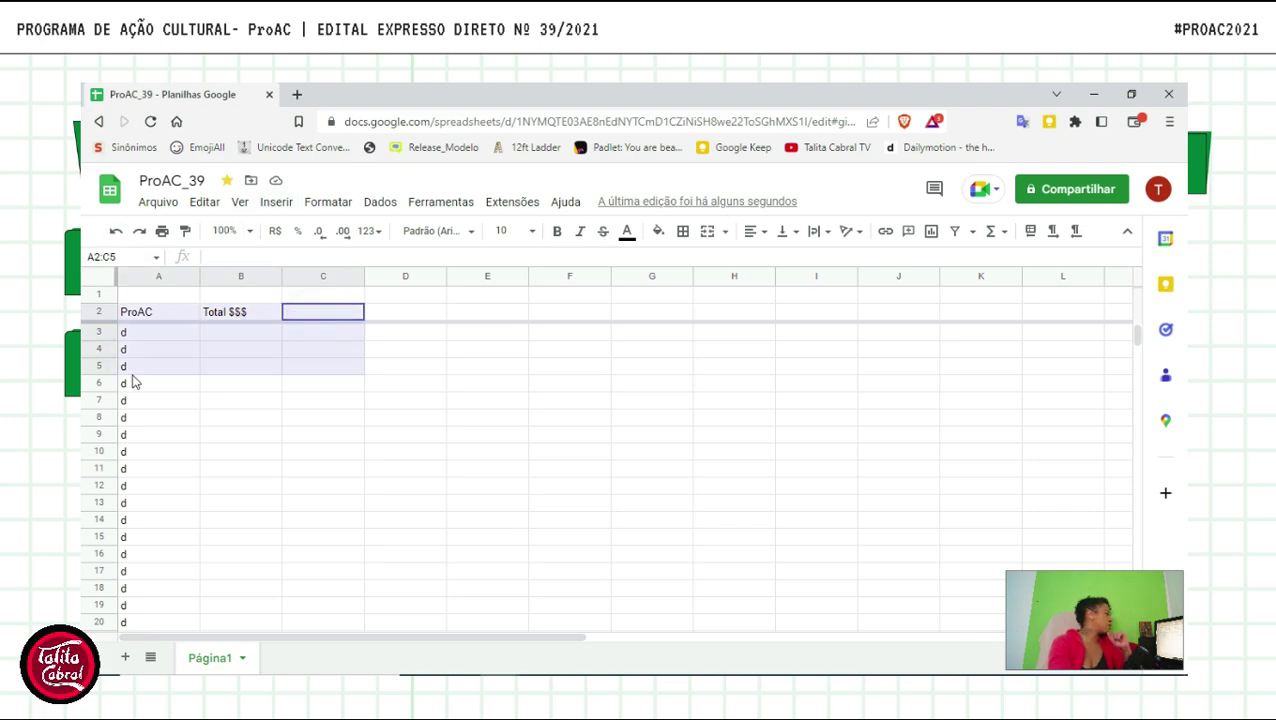
click(113, 232)
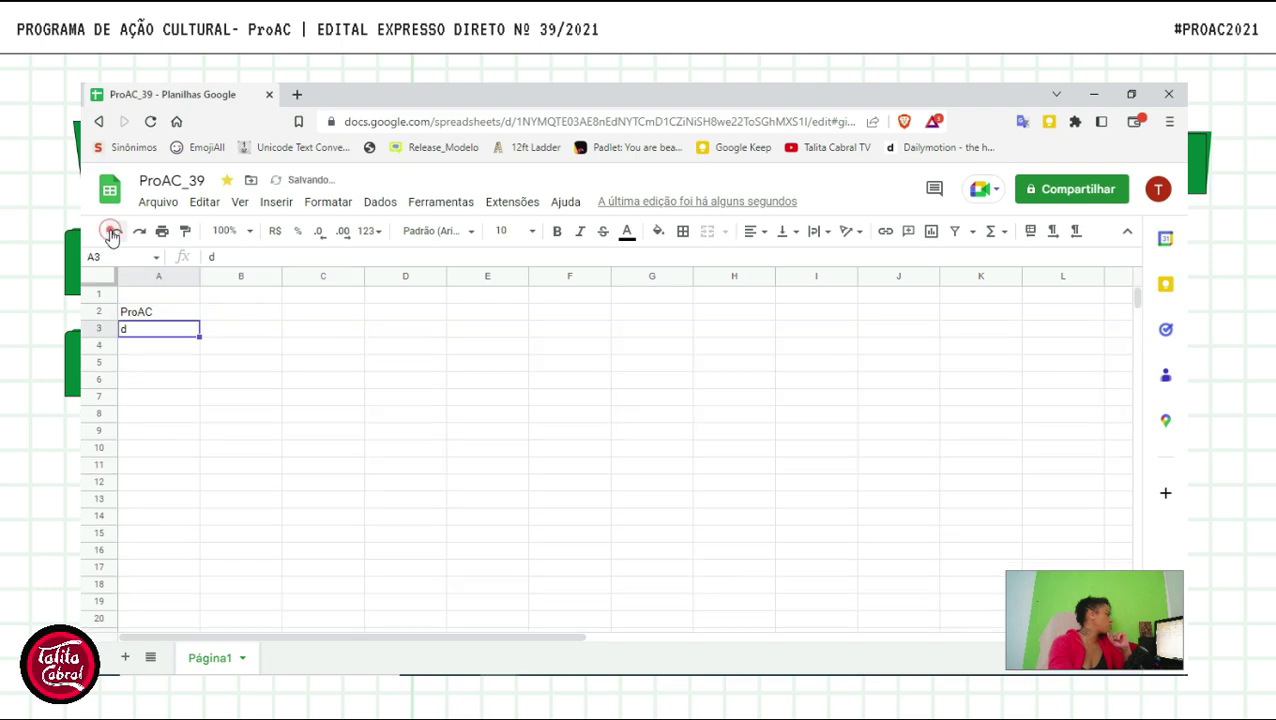
click(113, 232)
click(113, 232)
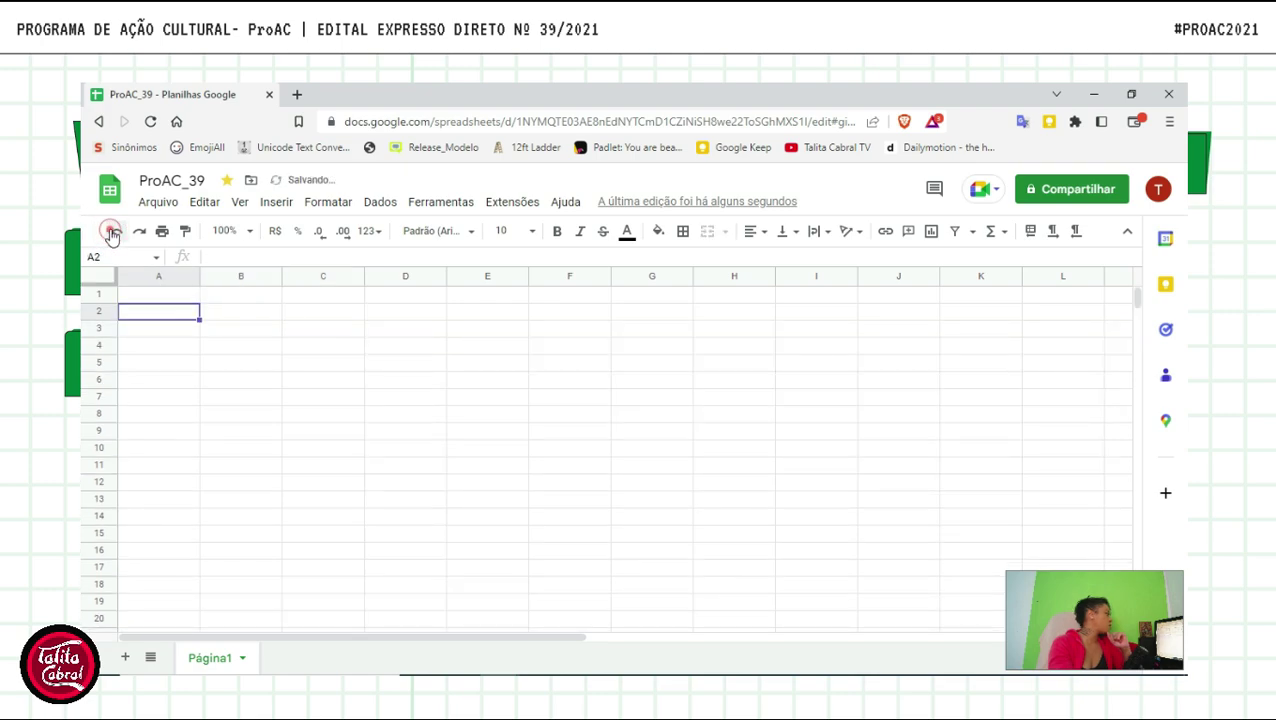
- Set the view zoom to 150% and glance through the Formatar and Editar menus
click(241, 210)
mouse_move(302, 288)
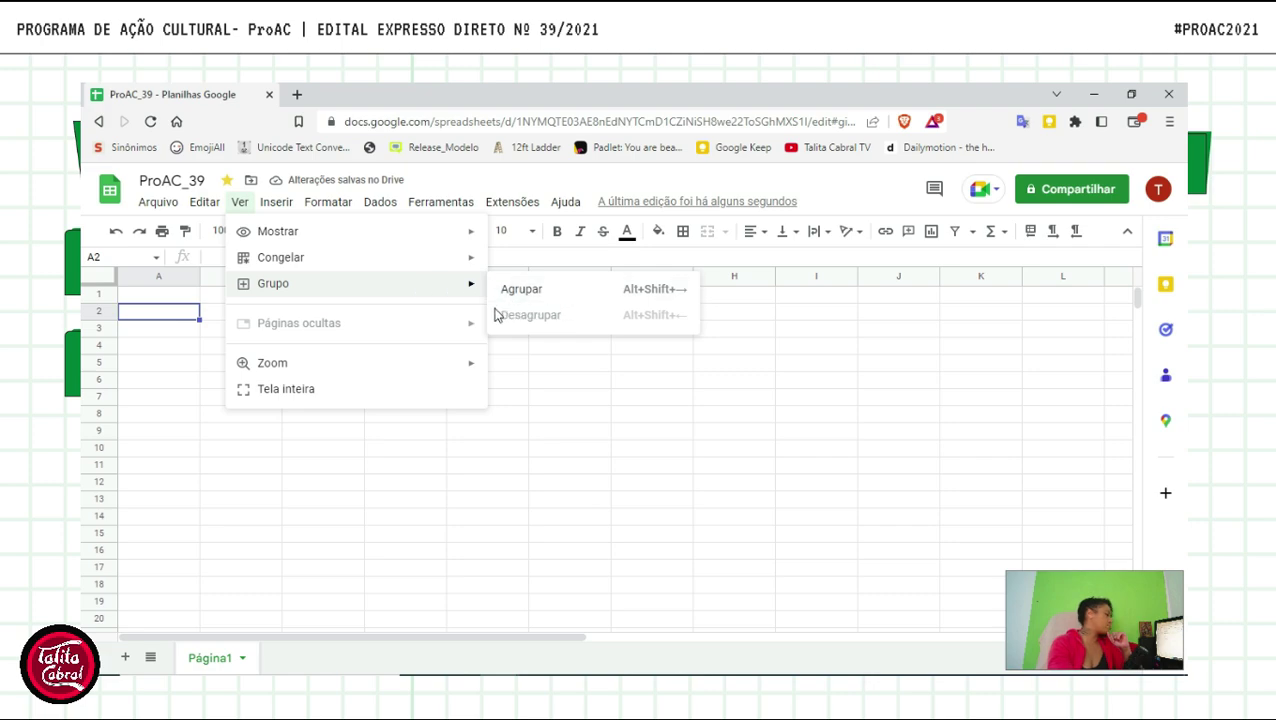
mouse_move(335, 373)
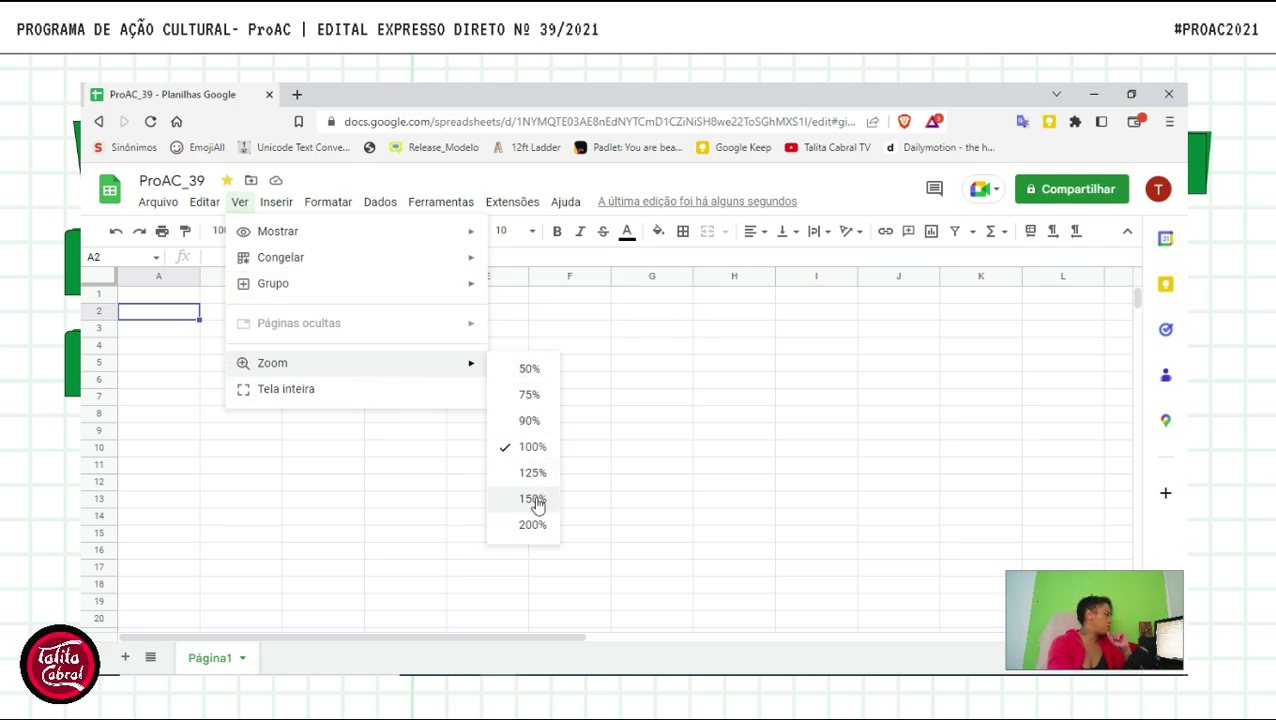
click(533, 499)
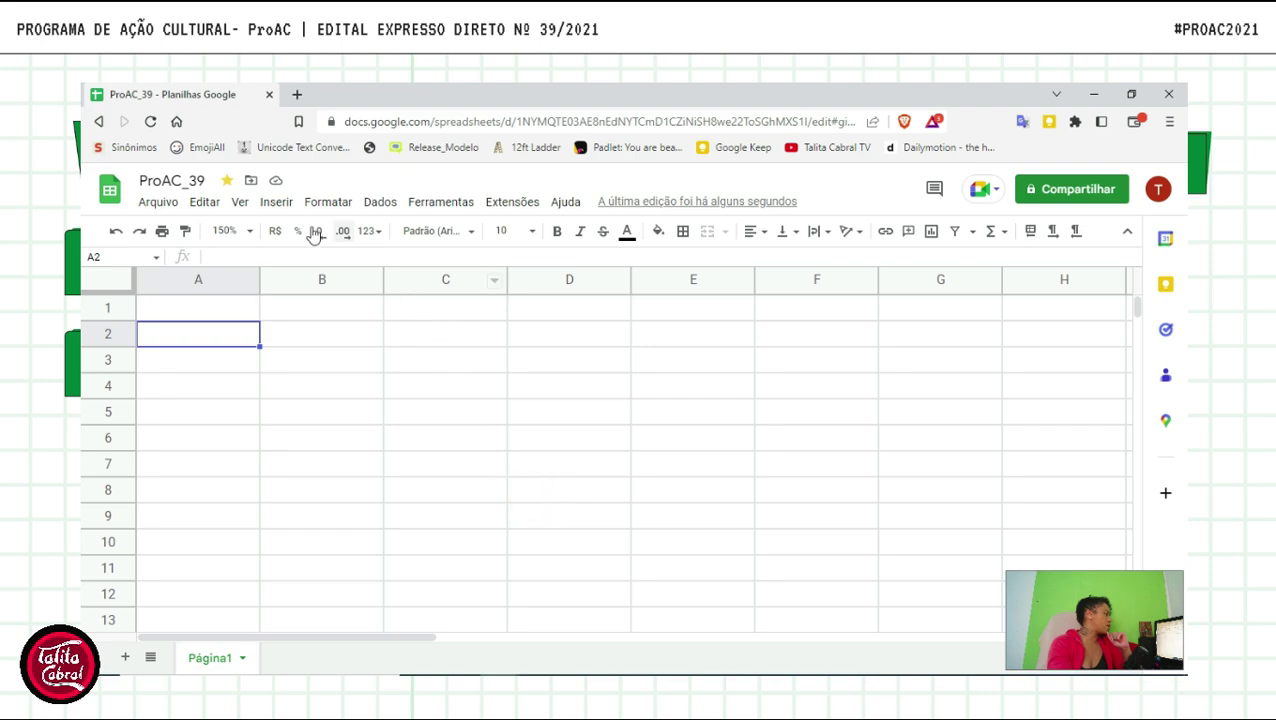
click(239, 204)
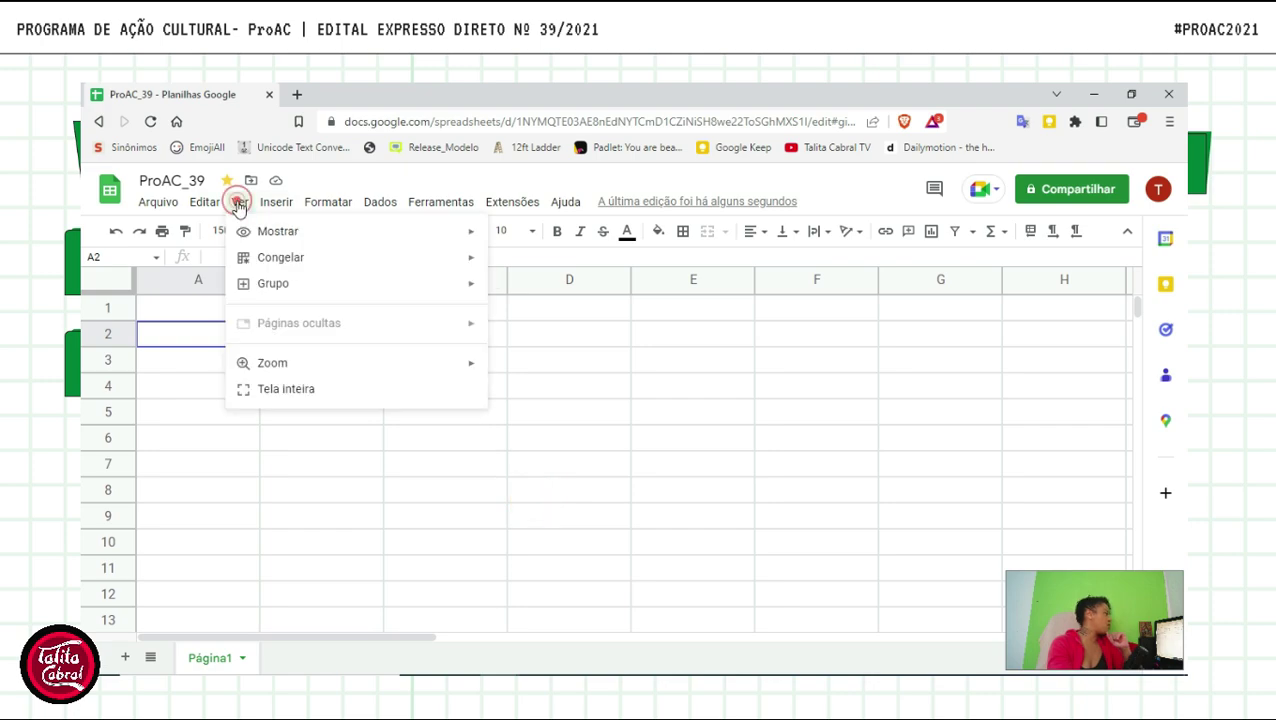
click(328, 201)
click(327, 186)
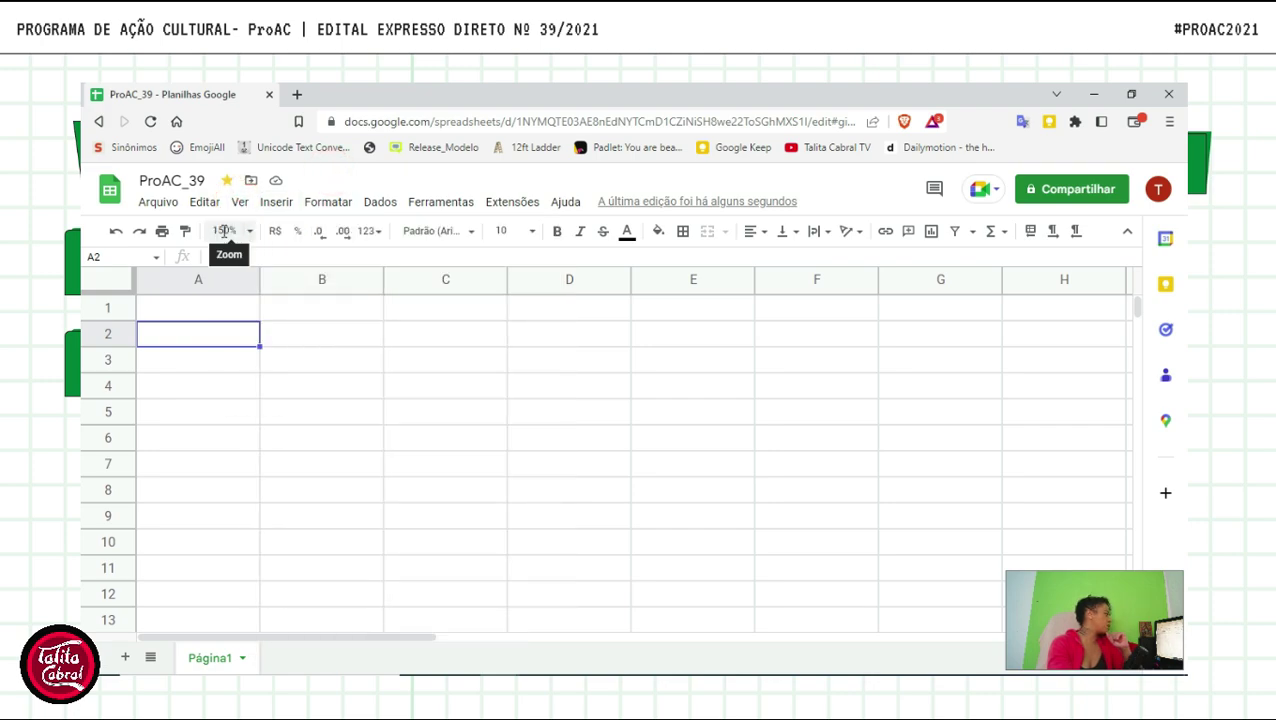
click(199, 203)
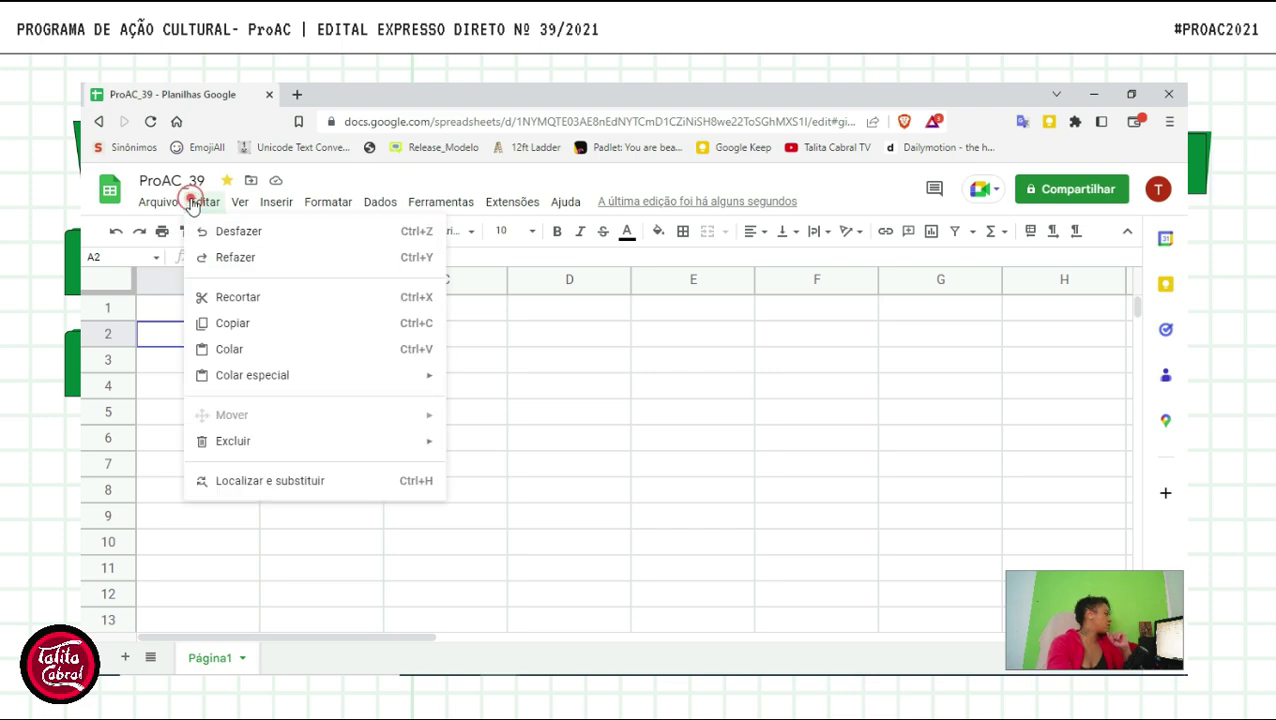
click(195, 203)
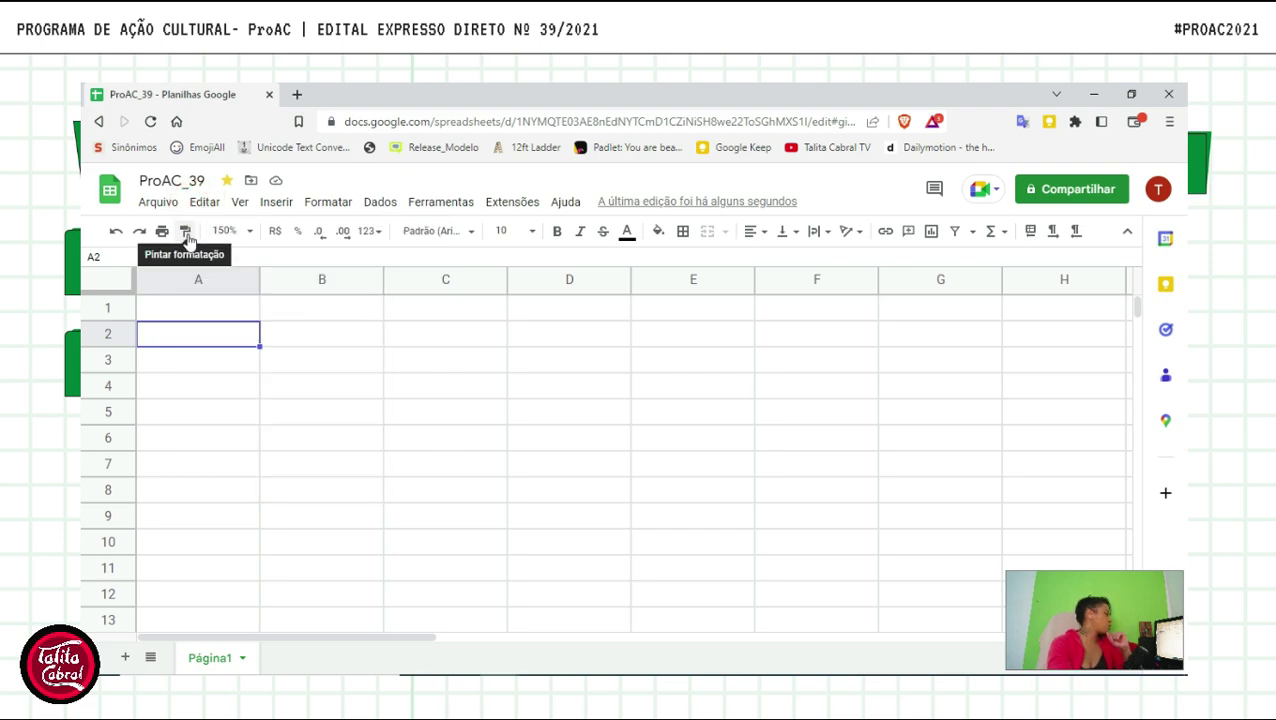
click(331, 204)
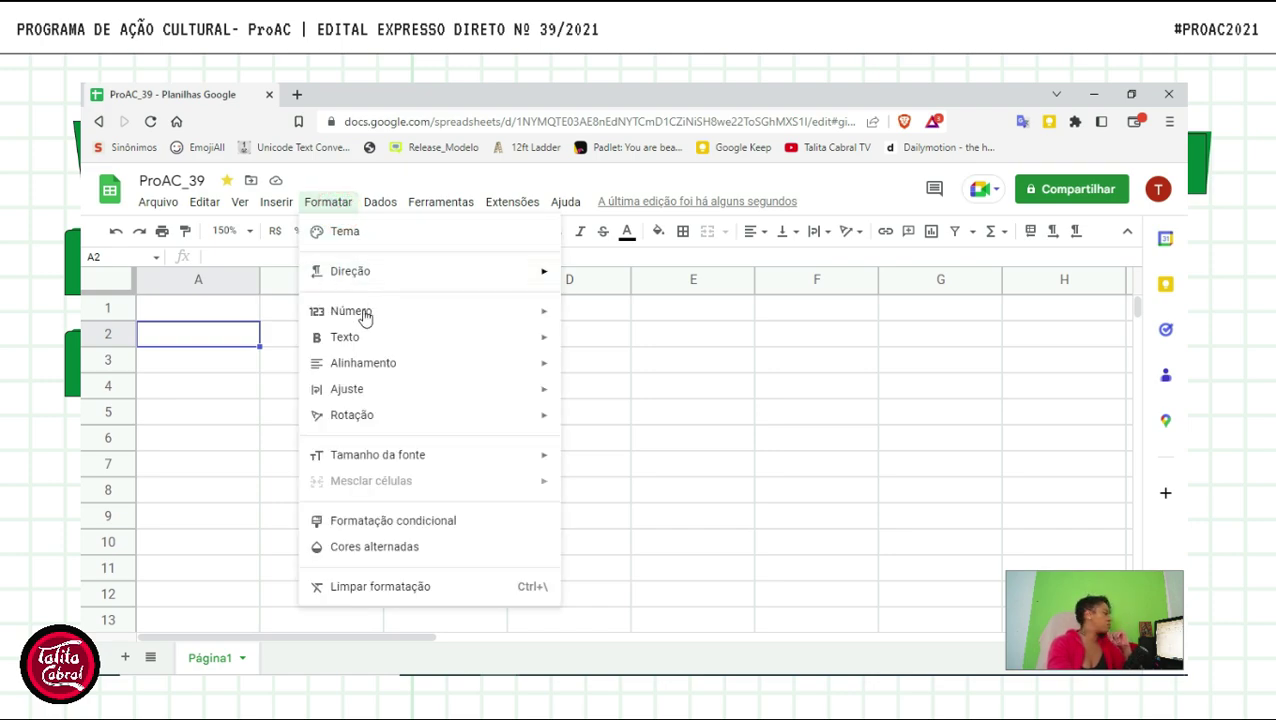
mouse_move(358, 315)
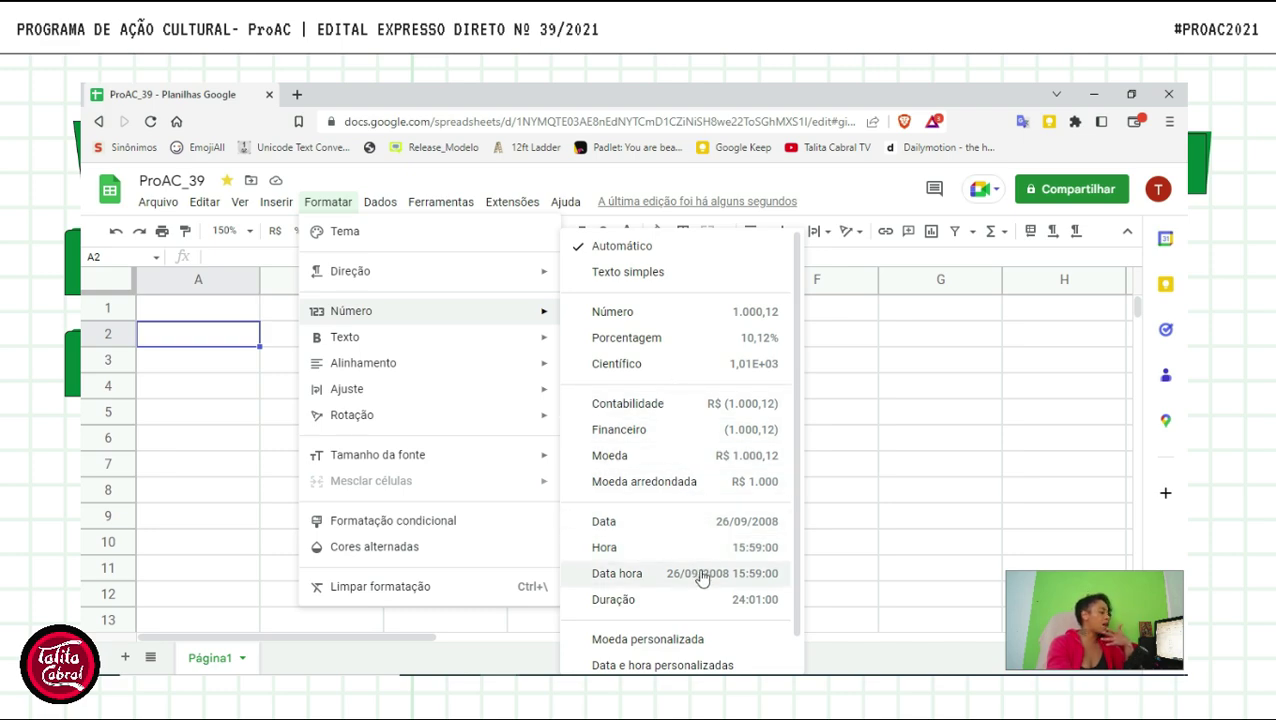
scroll(692, 569, down, 1)
scroll(667, 476, up, 1)
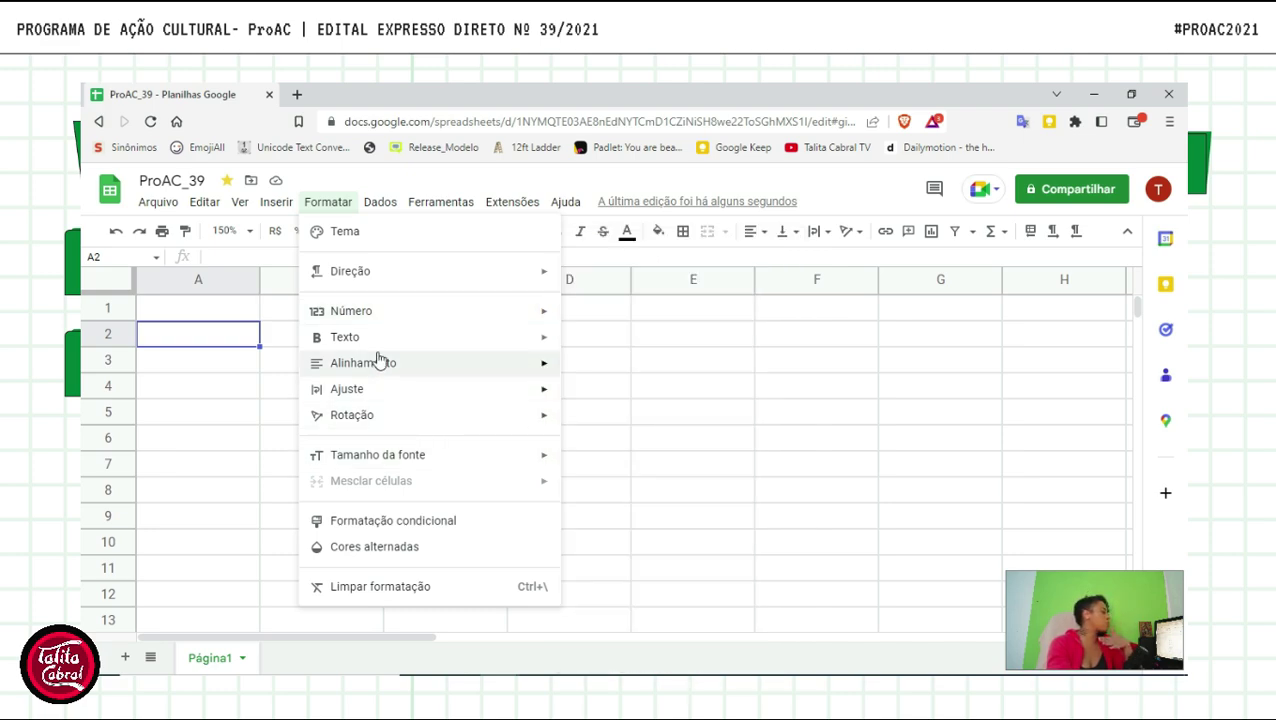
click(709, 420)
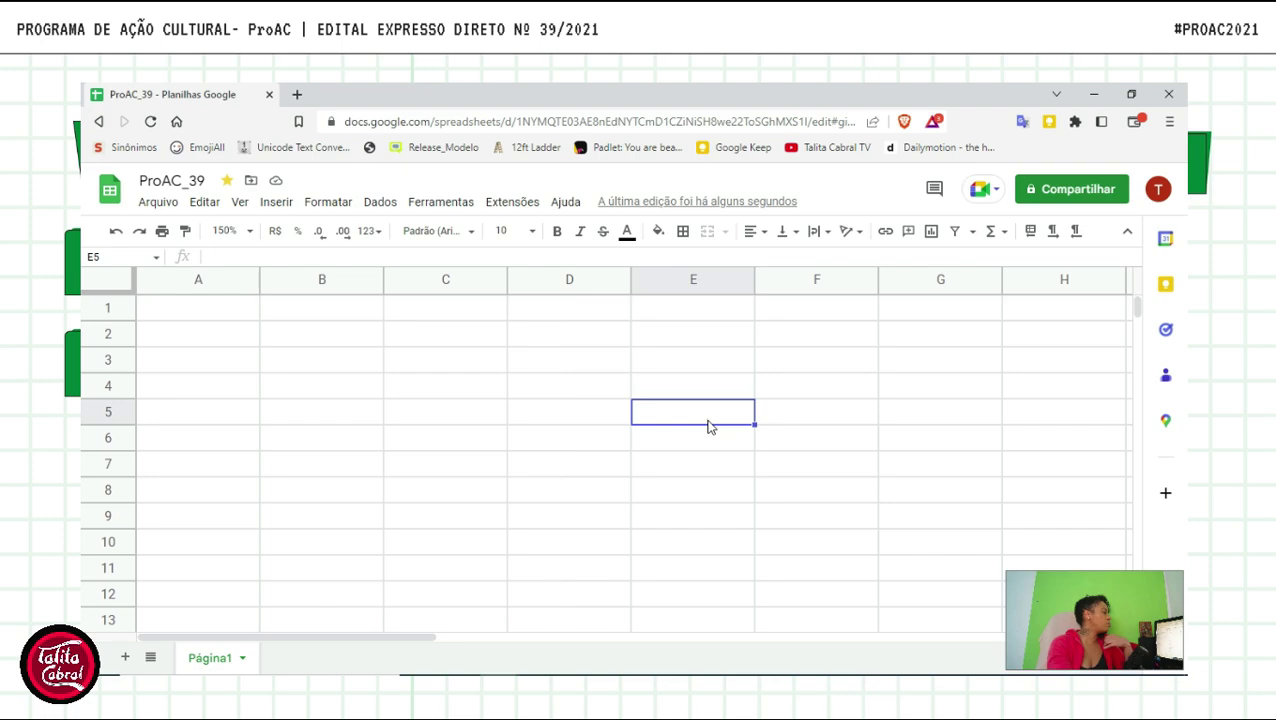
click(378, 202)
mouse_move(379, 204)
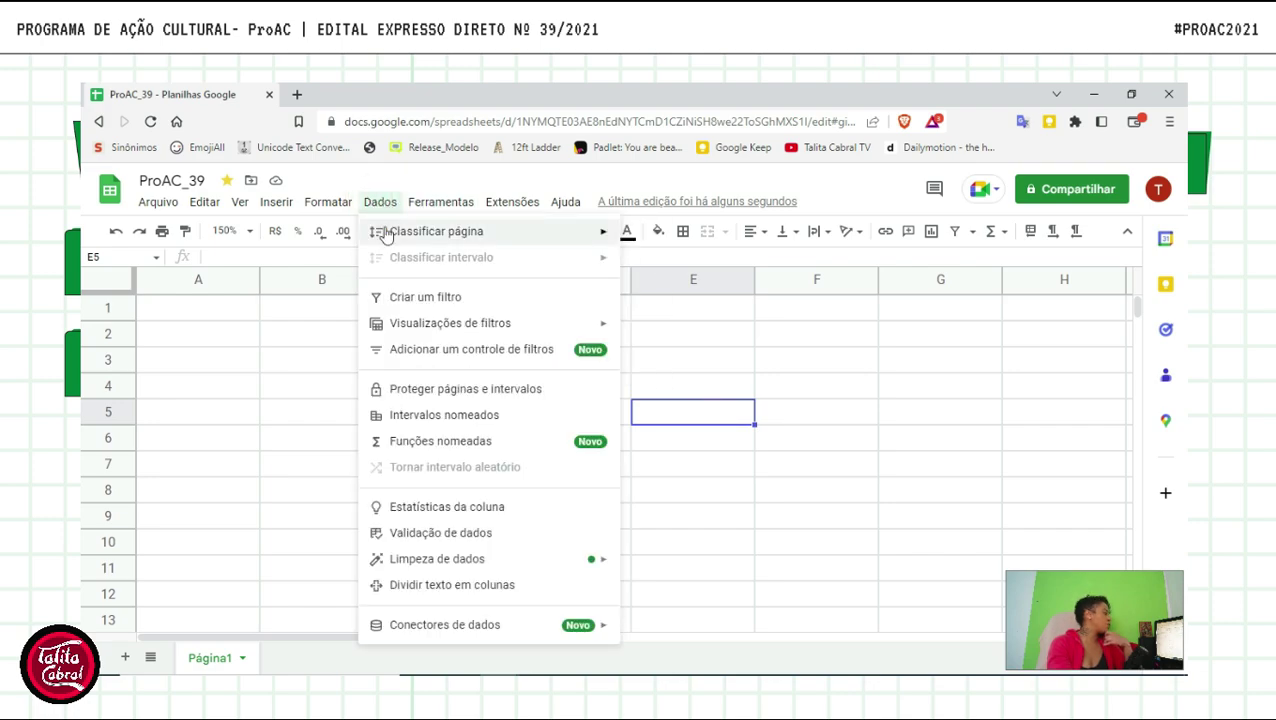
mouse_move(405, 236)
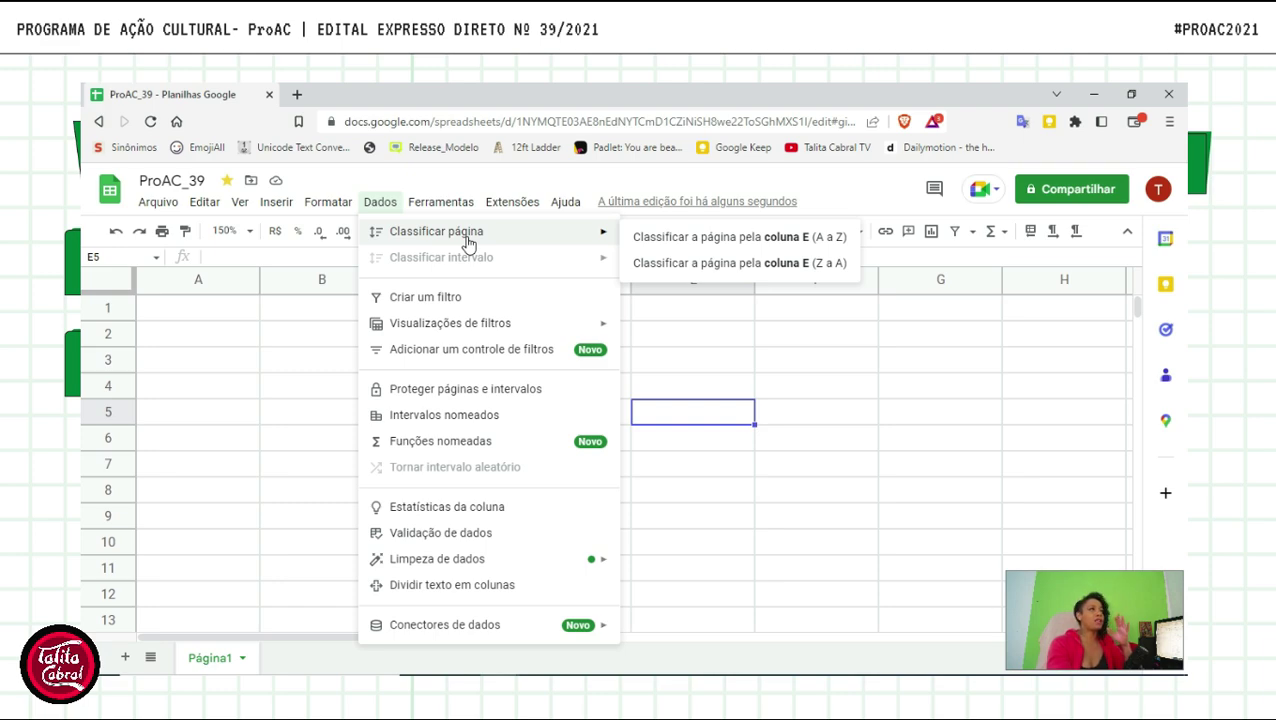
click(228, 334)
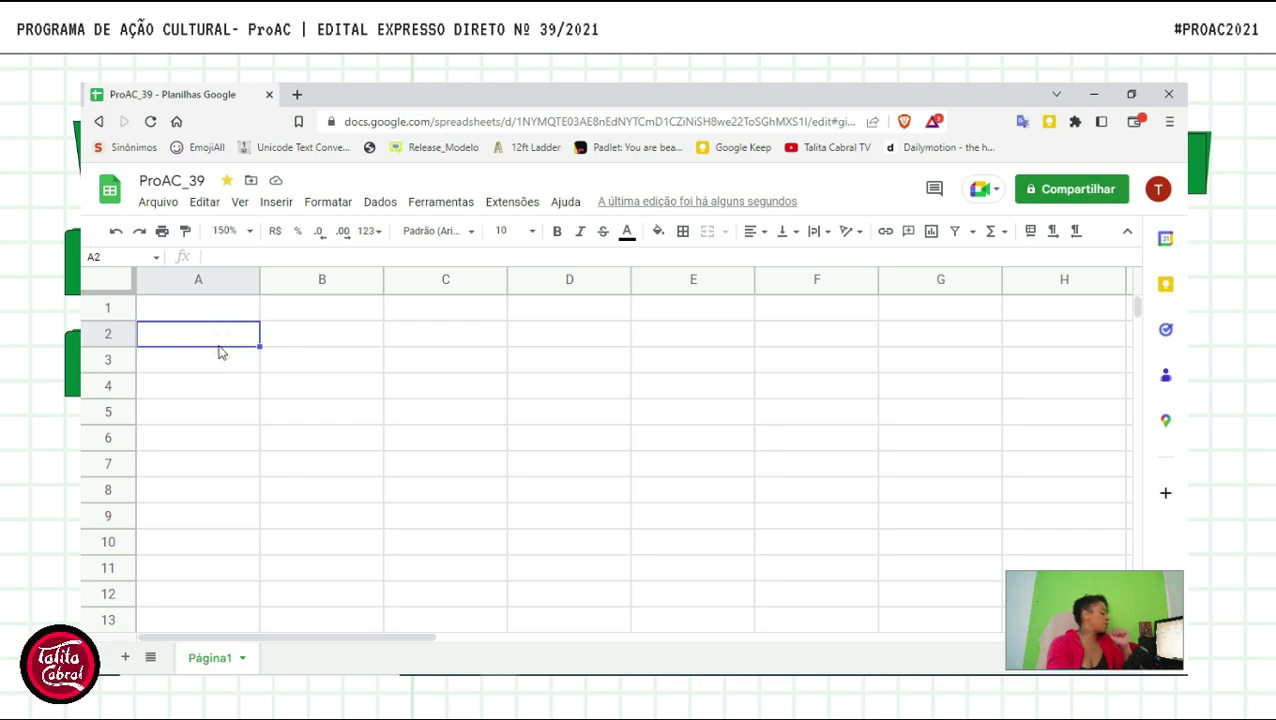
- Enter gato, cachorro and microfone in A2:A4, correcting the microfone typo
text(gato)
key(Return)
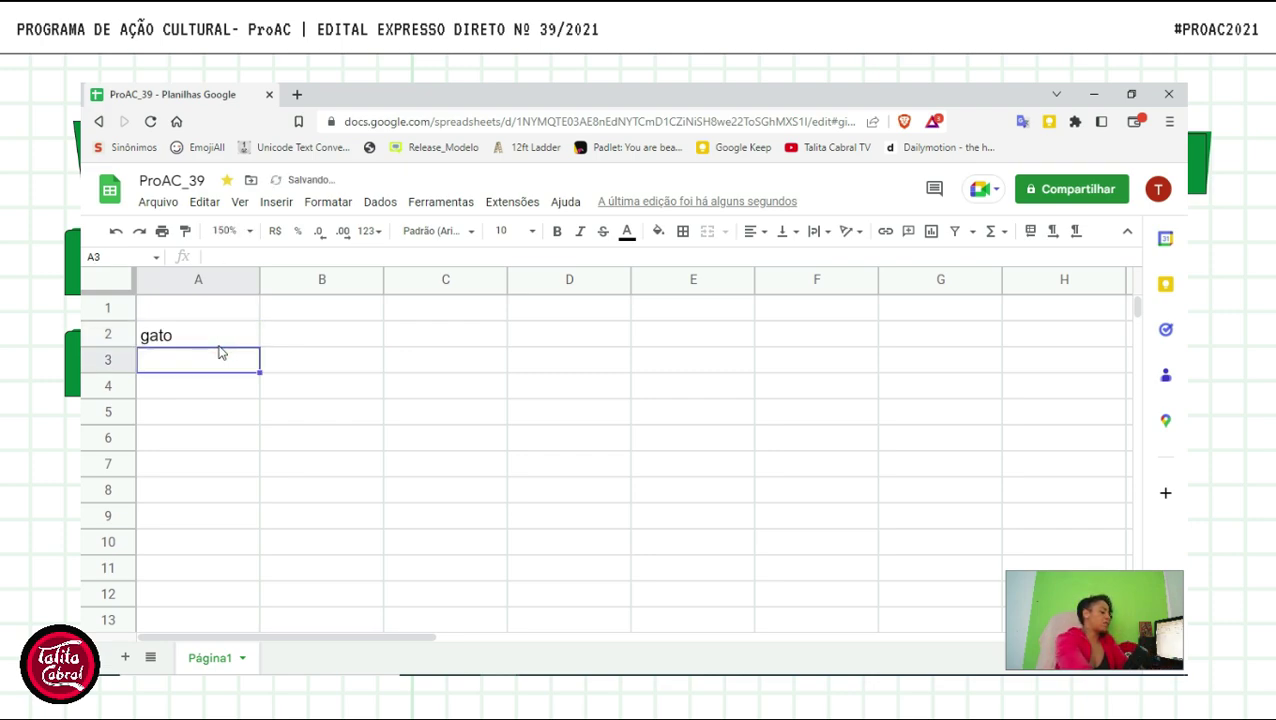
text(cachorro)
key(Return)
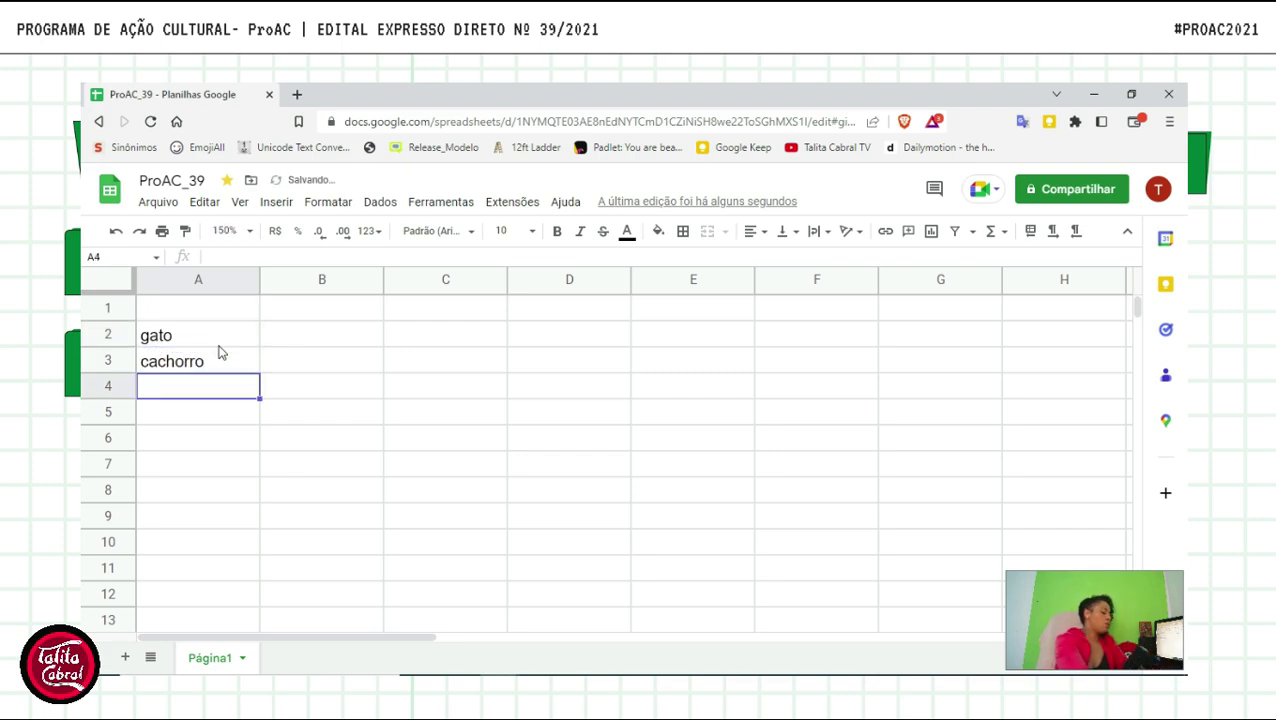
text(microfobne)
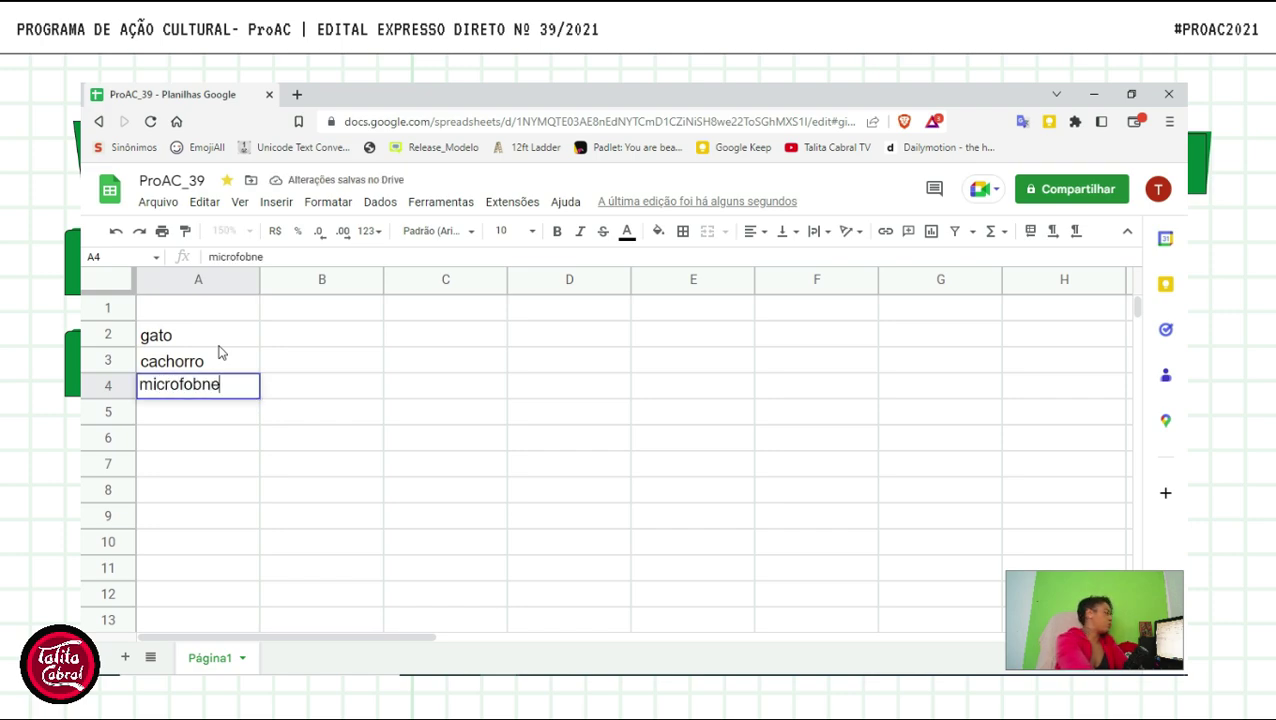
key(Return)
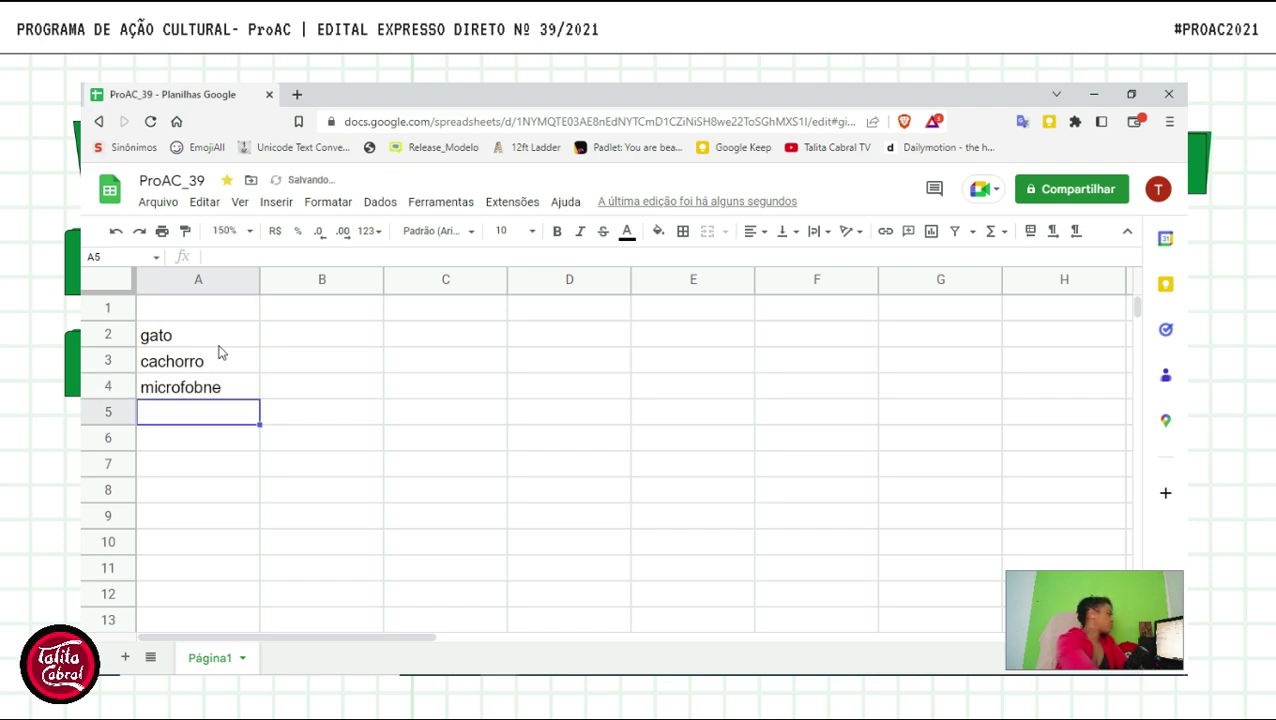
key(Up)
key(F2)
key(Left)
key(Left)
key(Left)
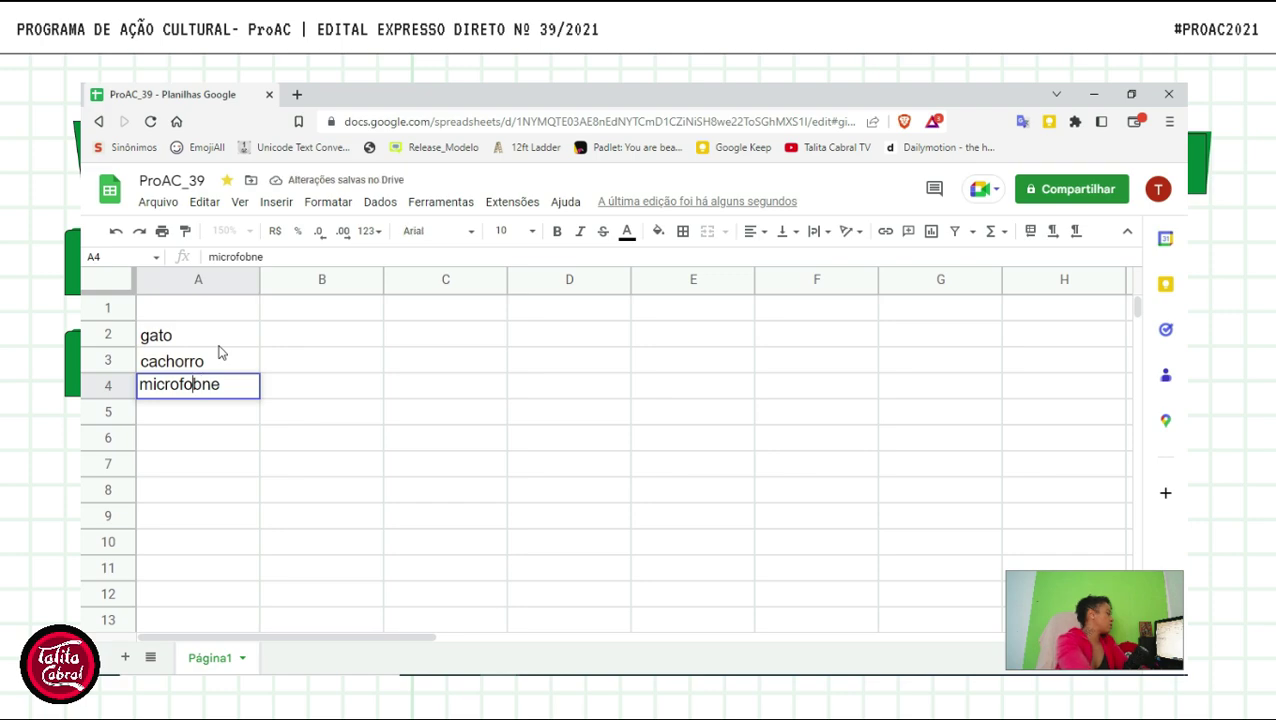
key(Return)
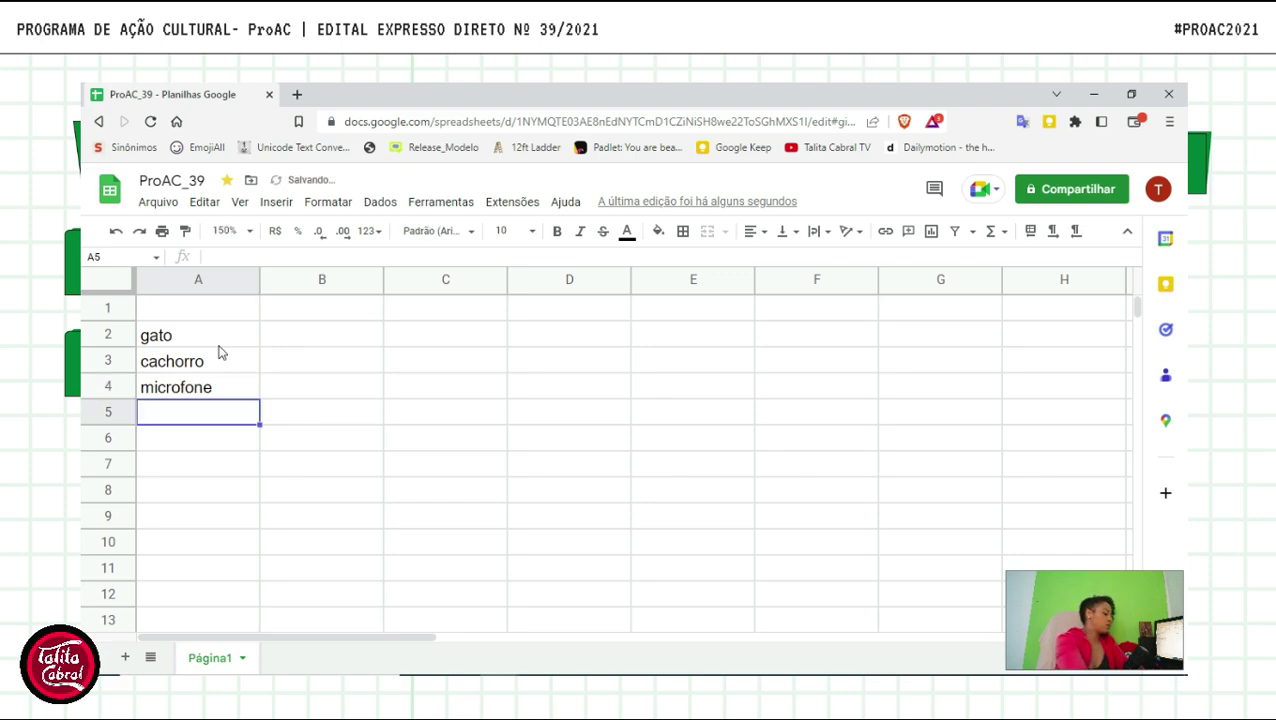
- Add tigela in A5 and macarrão in A6
text(tigela)
key(Return)
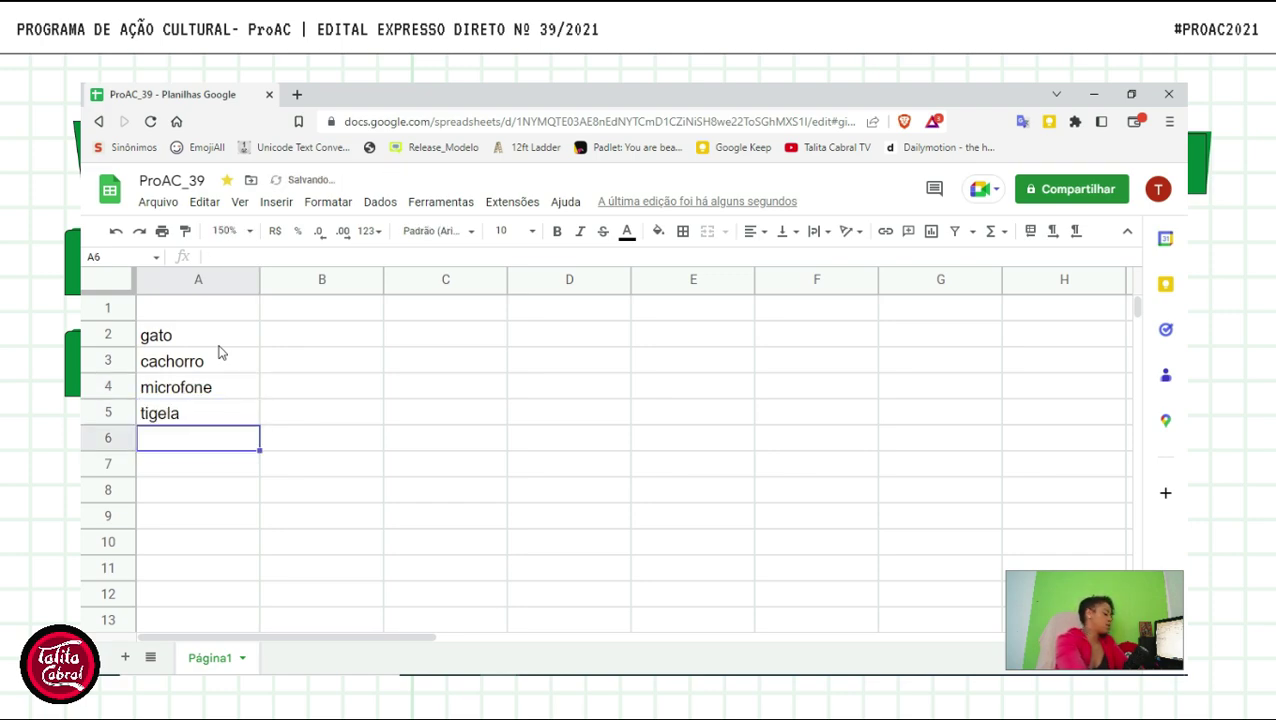
text(macac)
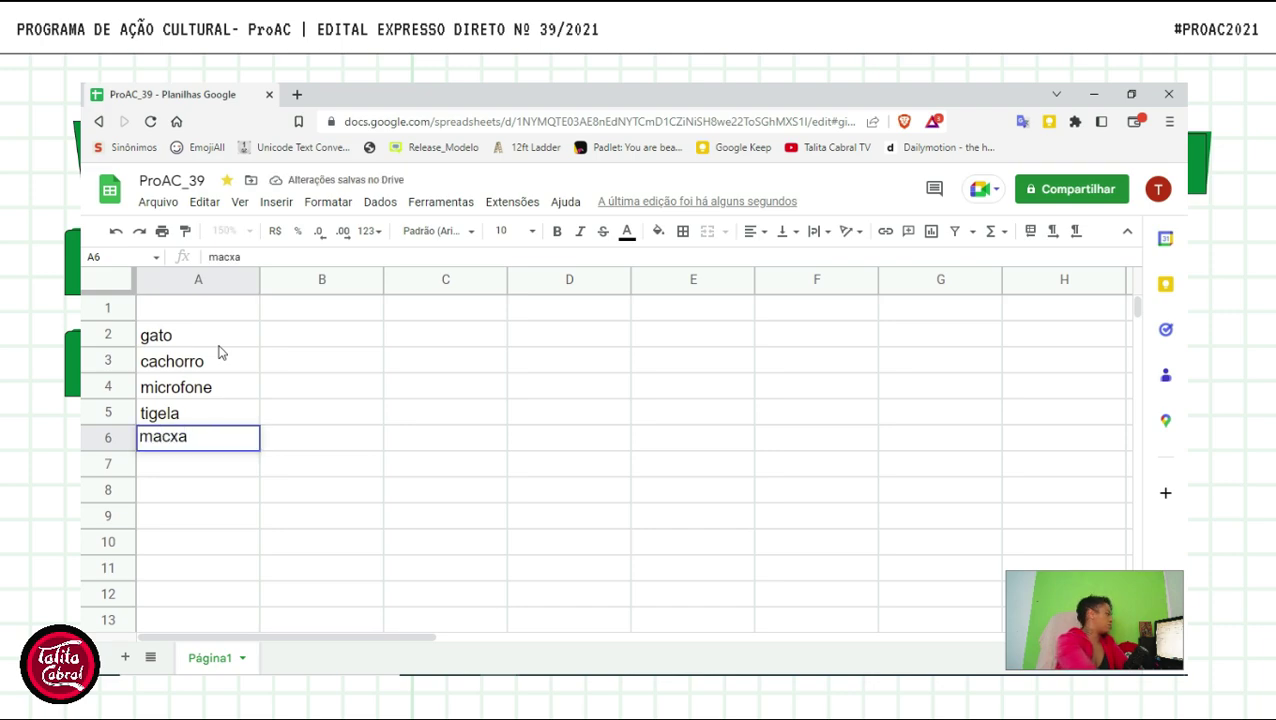
key(BackSpace)
text(rrão)
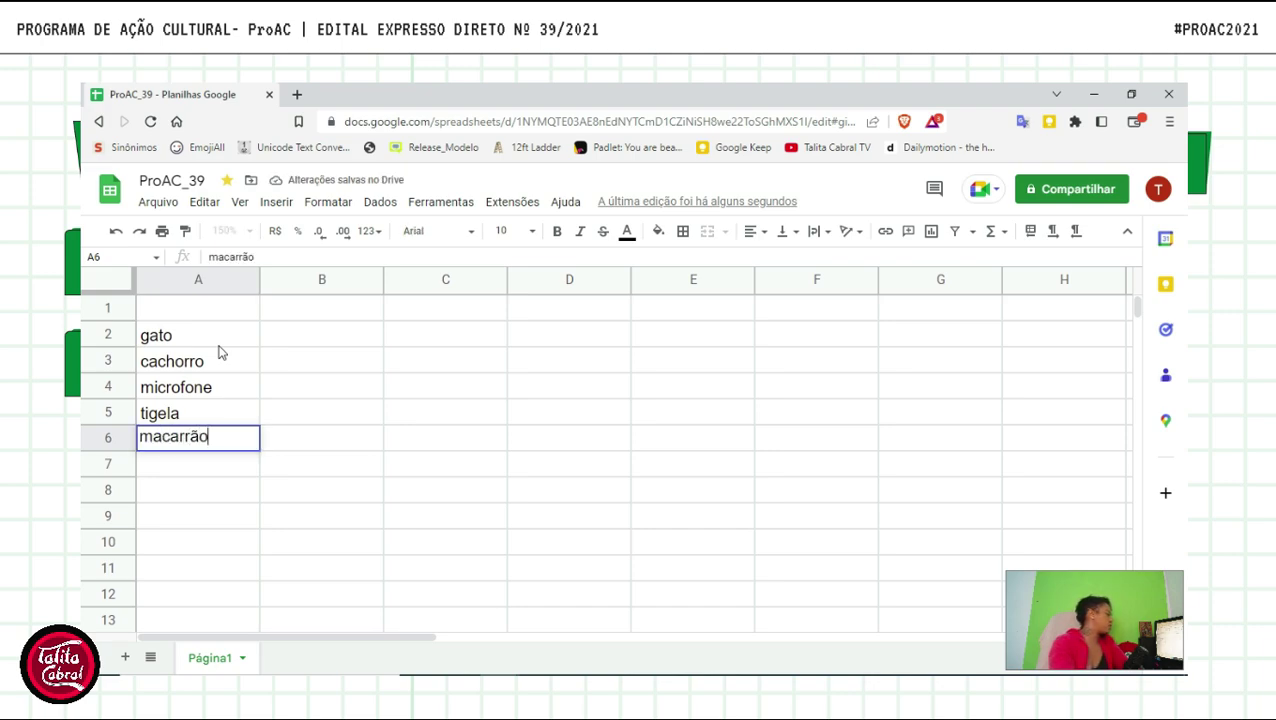
click(218, 343)
- Select the word list A2:A6 and look through the Formatar and Inserir menus
drag(240, 345, 240, 450)
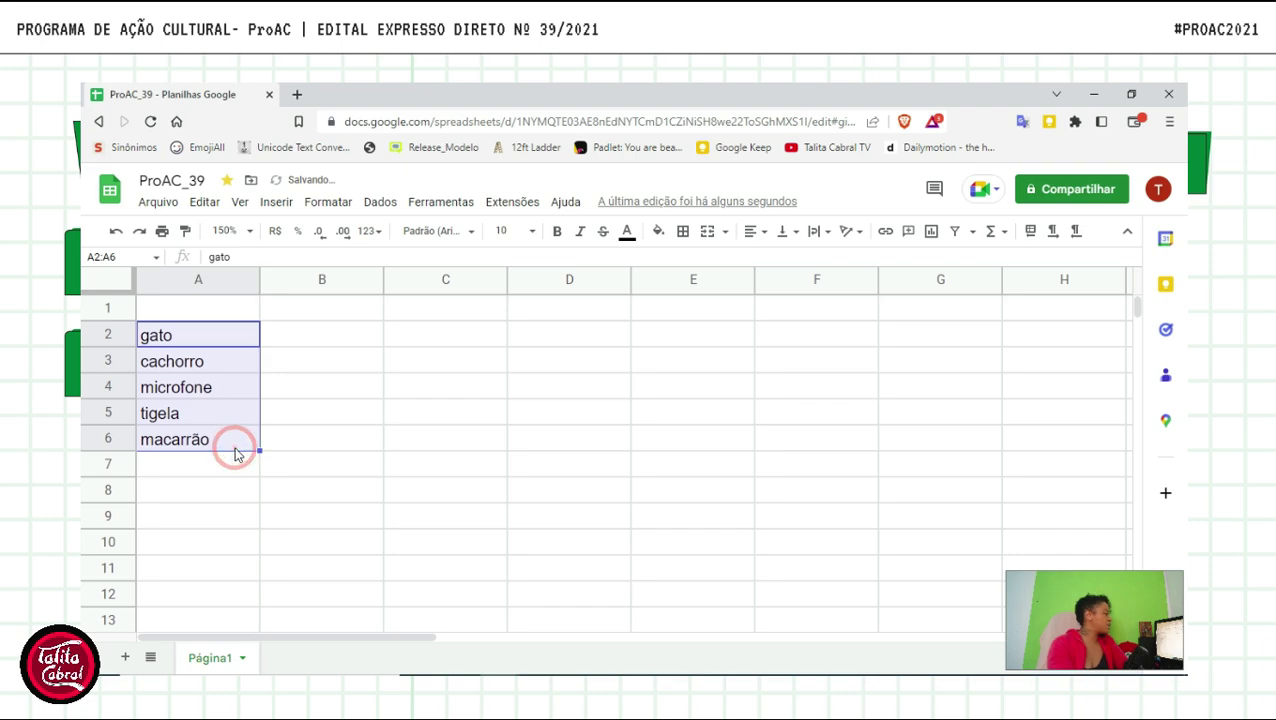
click(380, 394)
drag(276, 328, 188, 464)
click(270, 386)
click(208, 330)
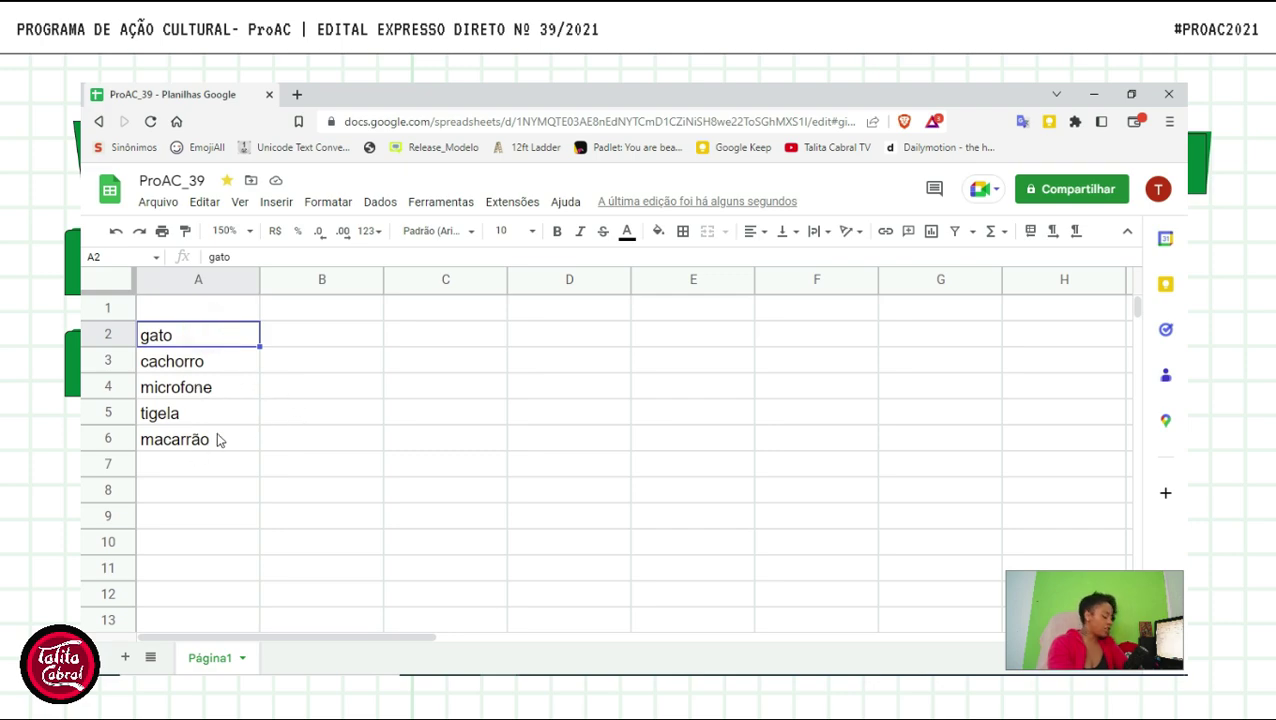
shift+click(202, 444)
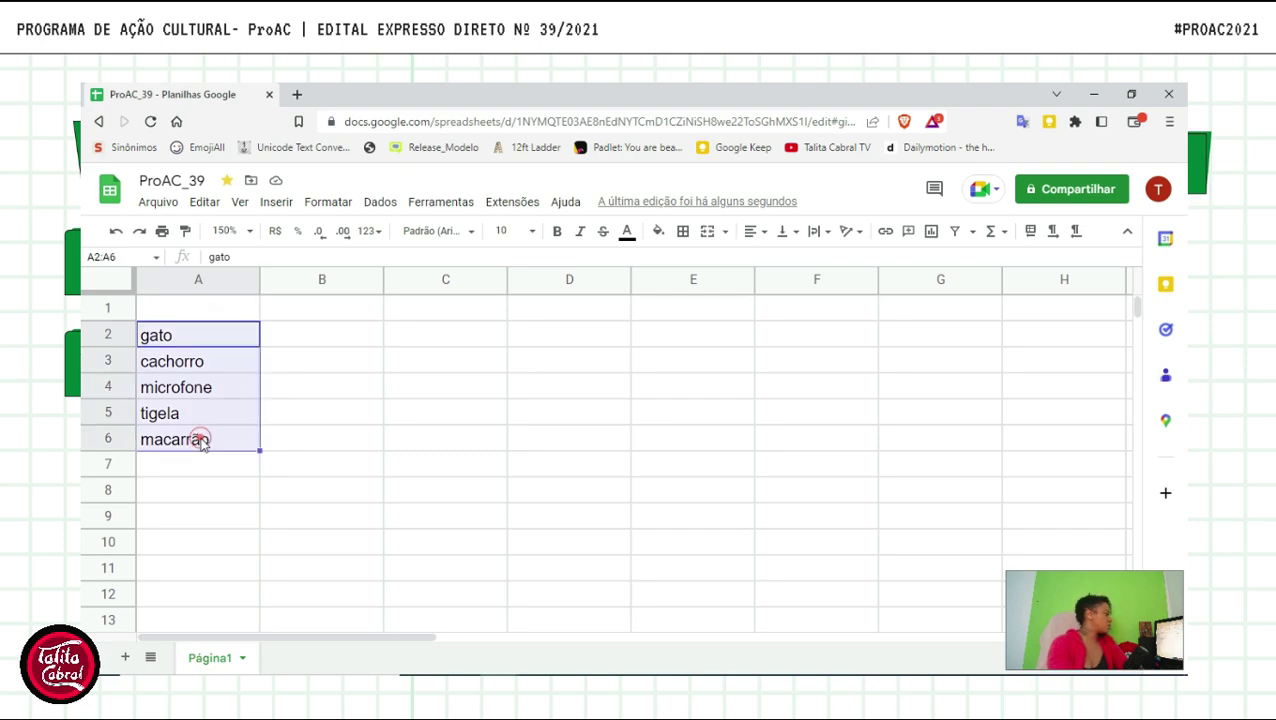
click(207, 338)
shift+click(208, 441)
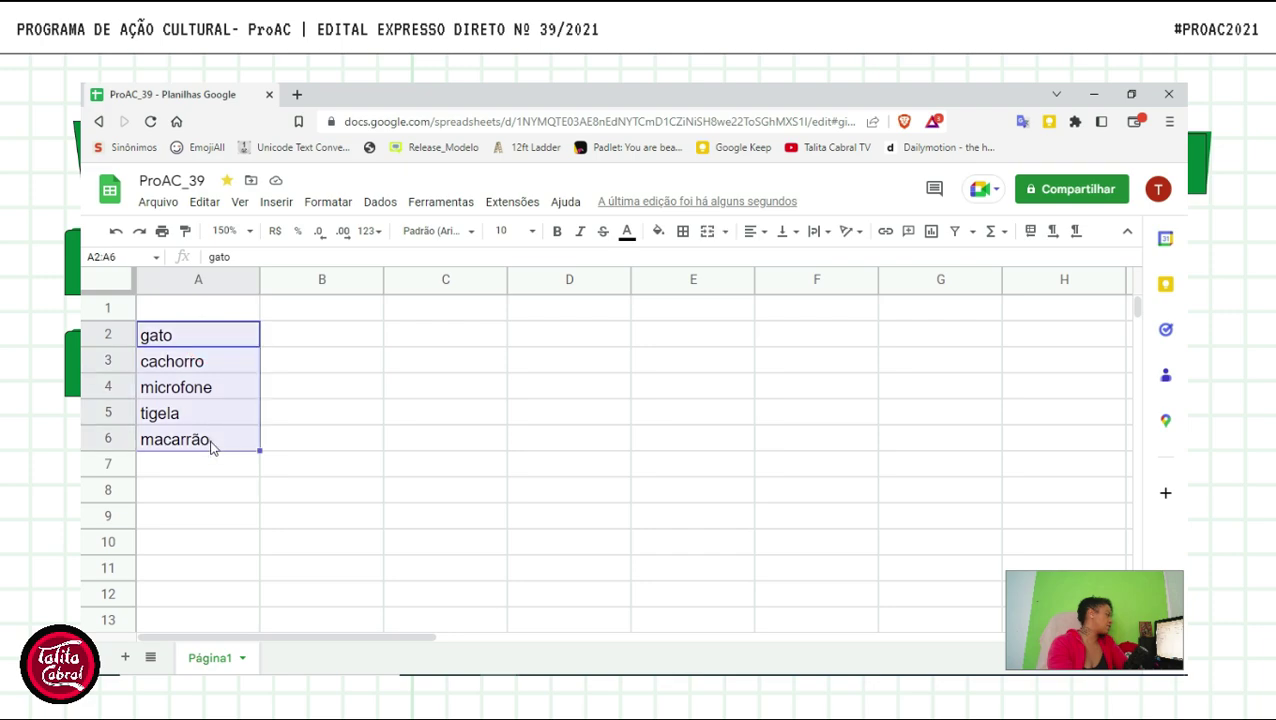
click(245, 336)
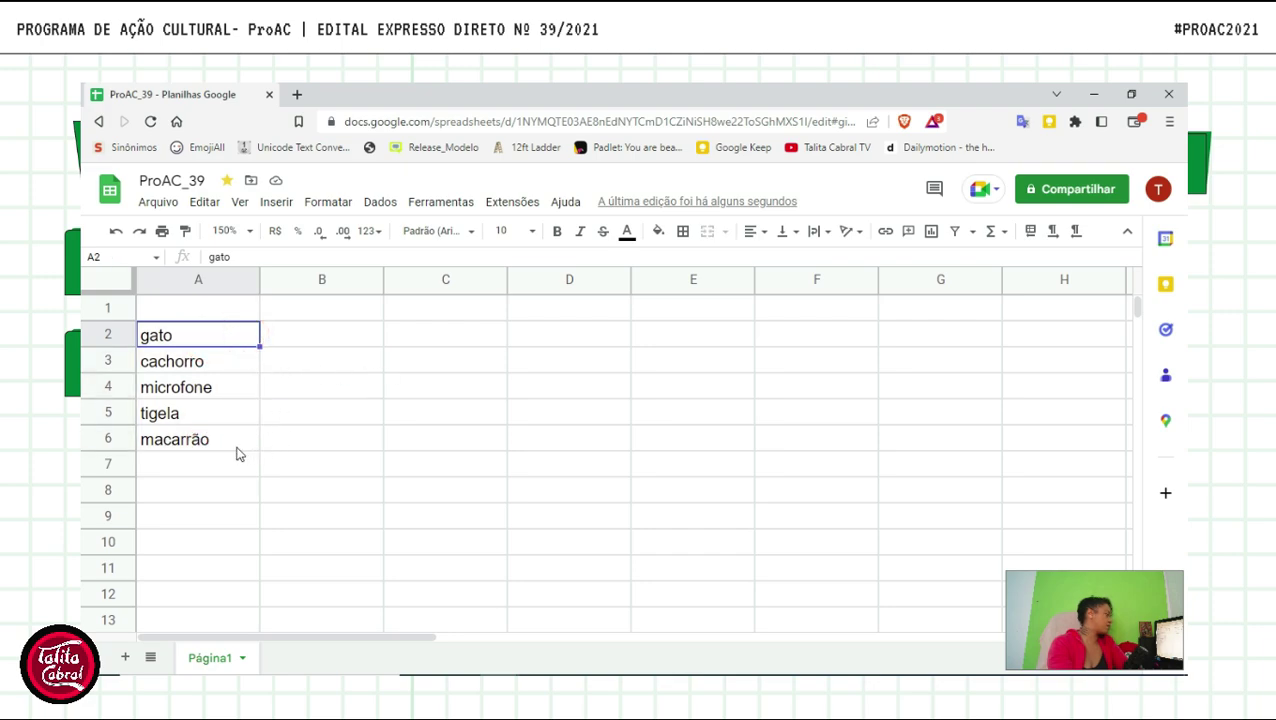
shift+click(192, 449)
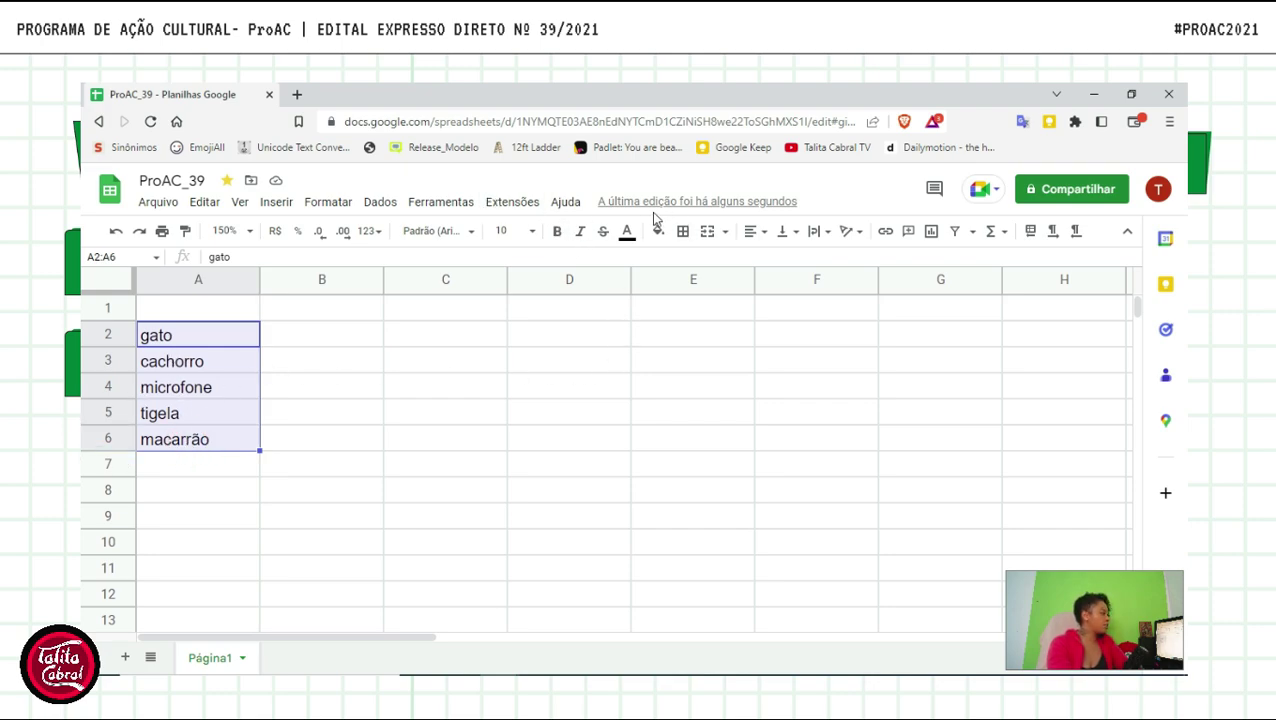
click(330, 204)
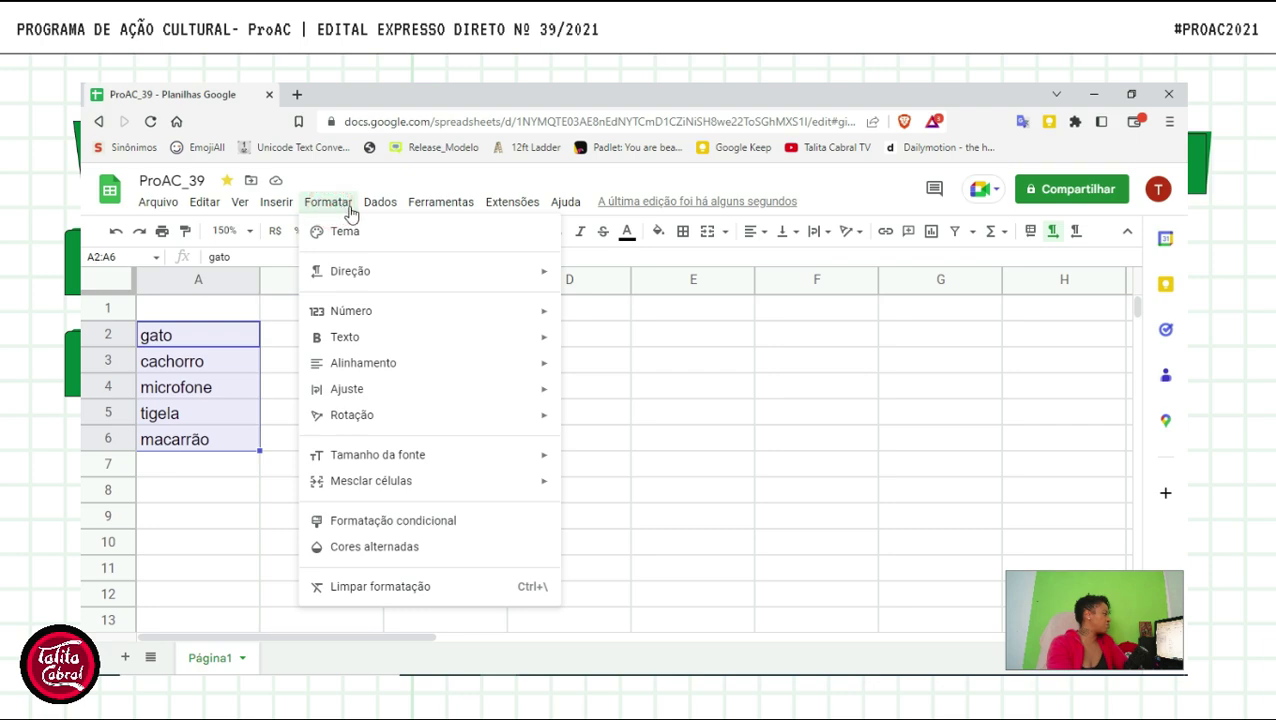
click(285, 207)
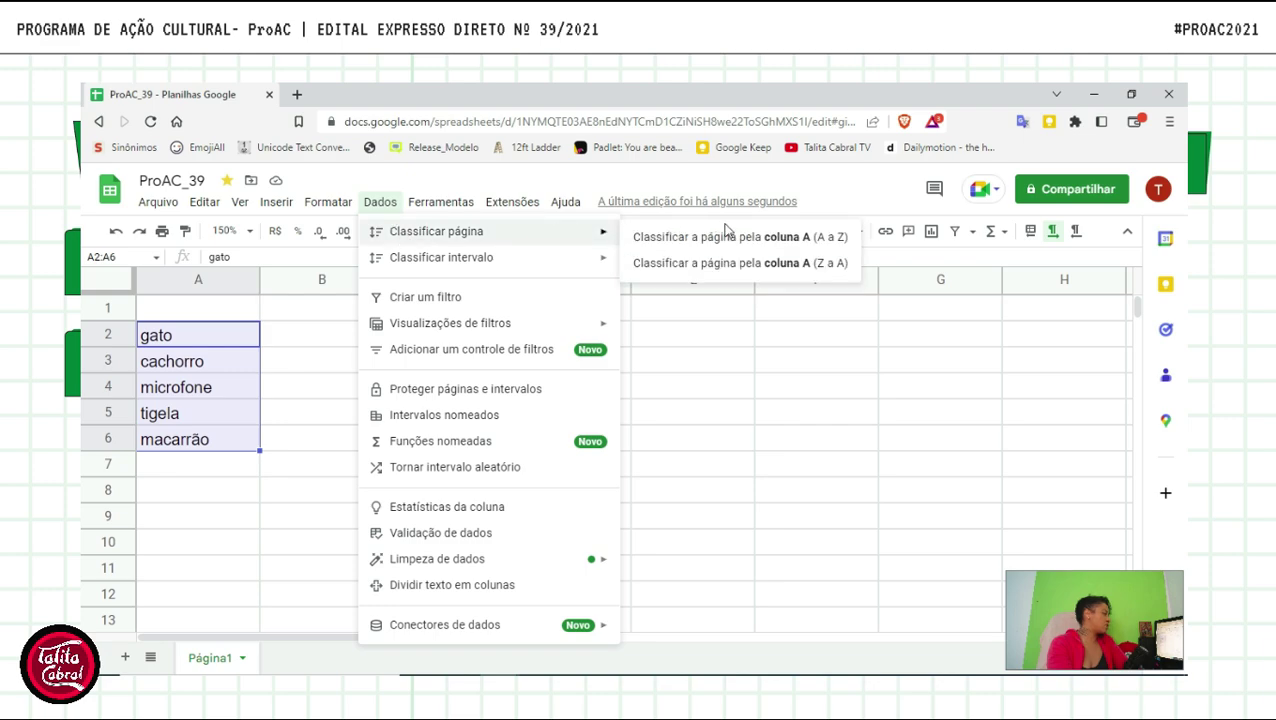
click(748, 244)
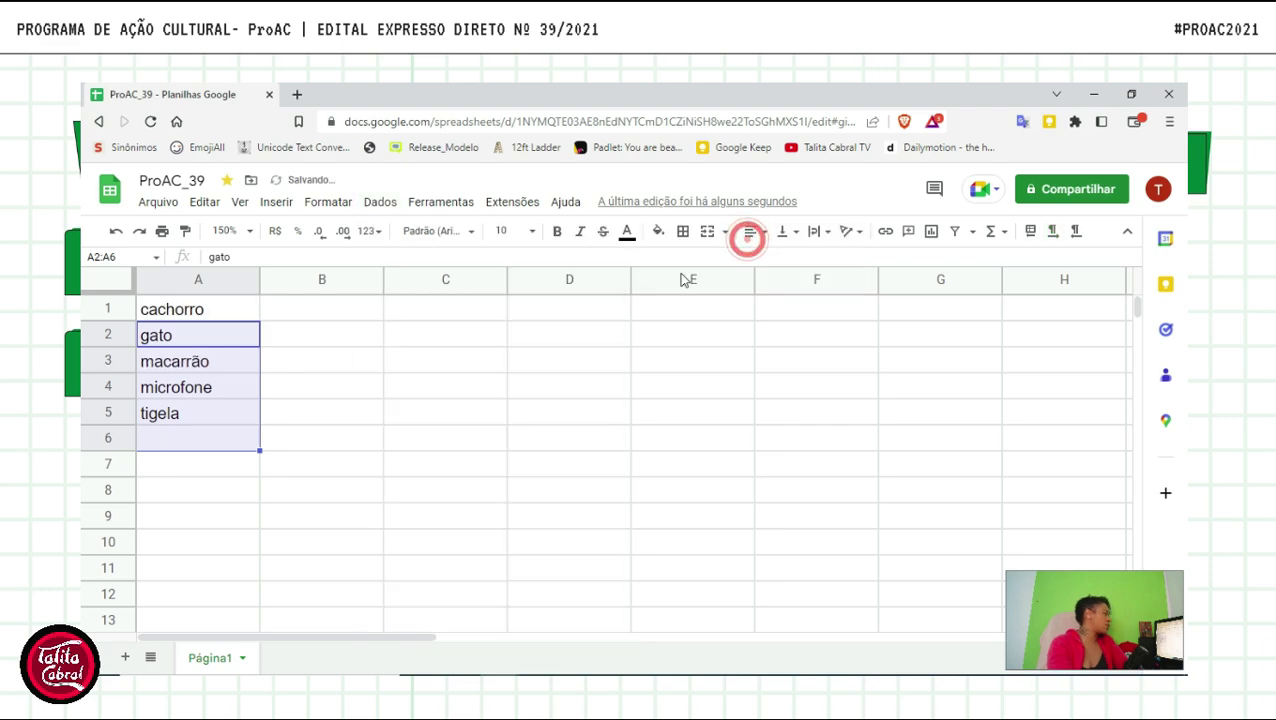
click(367, 419)
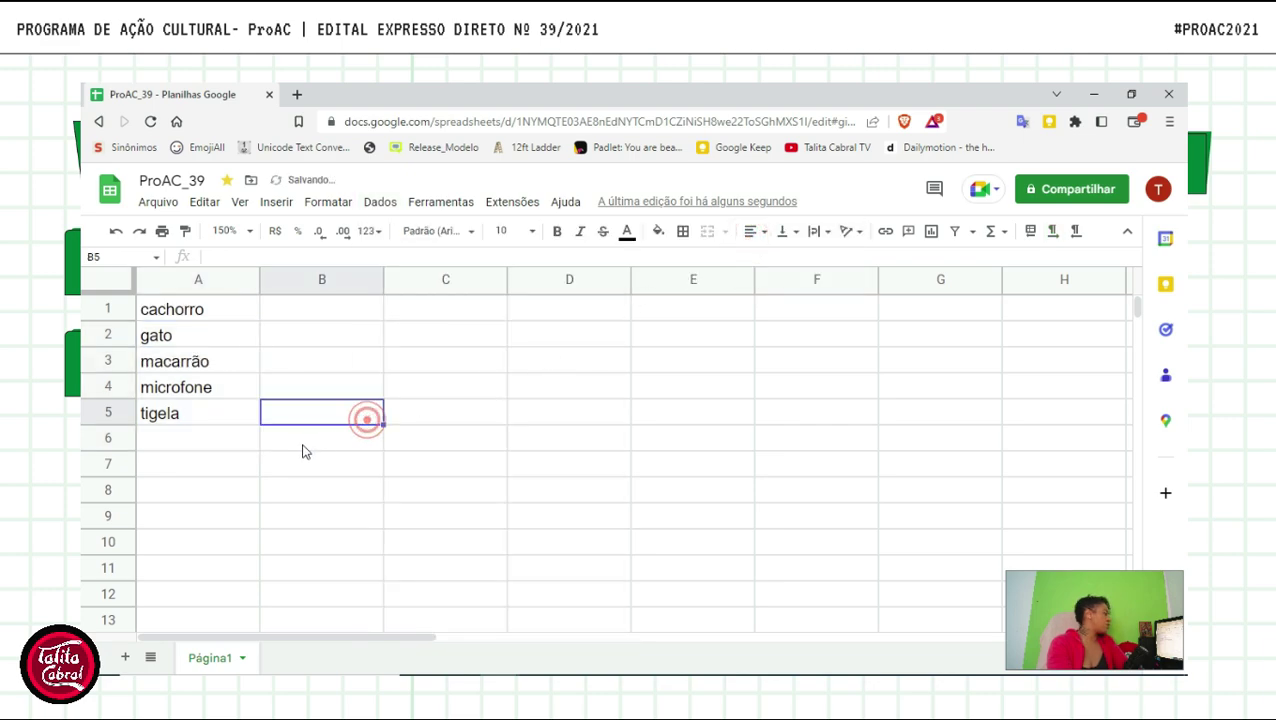
click(205, 338)
click(196, 361)
click(199, 406)
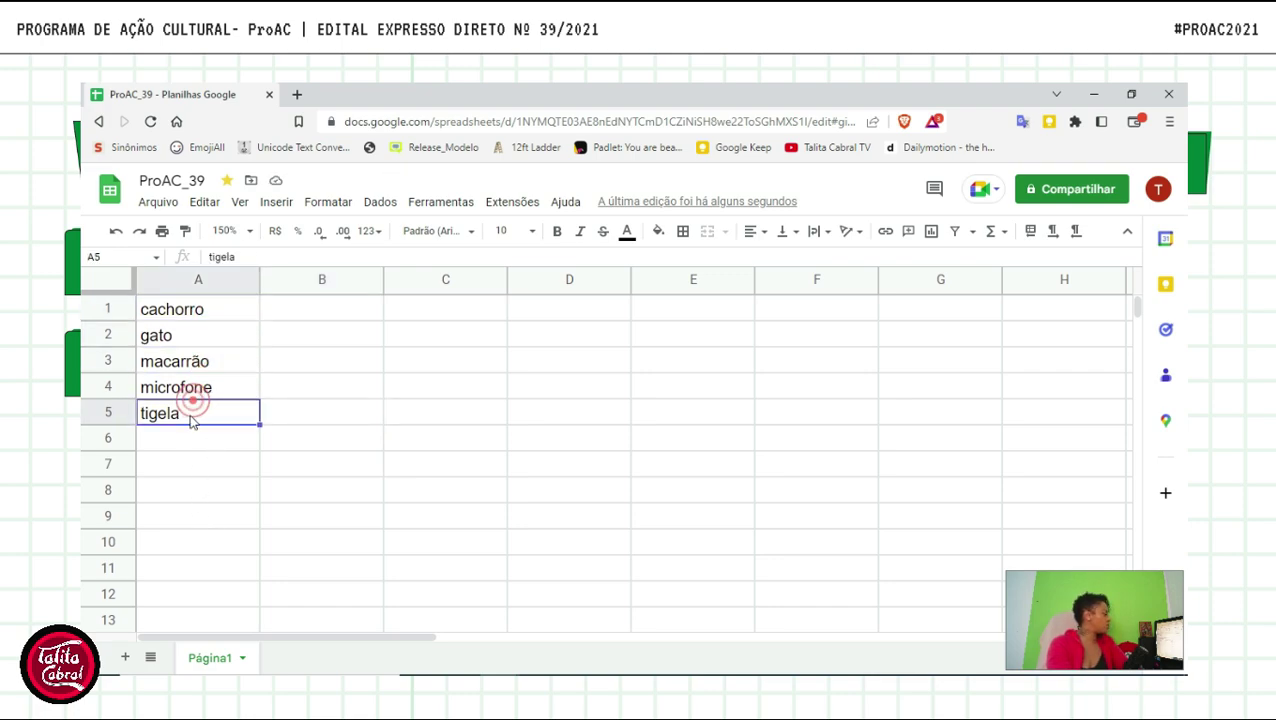
click(336, 409)
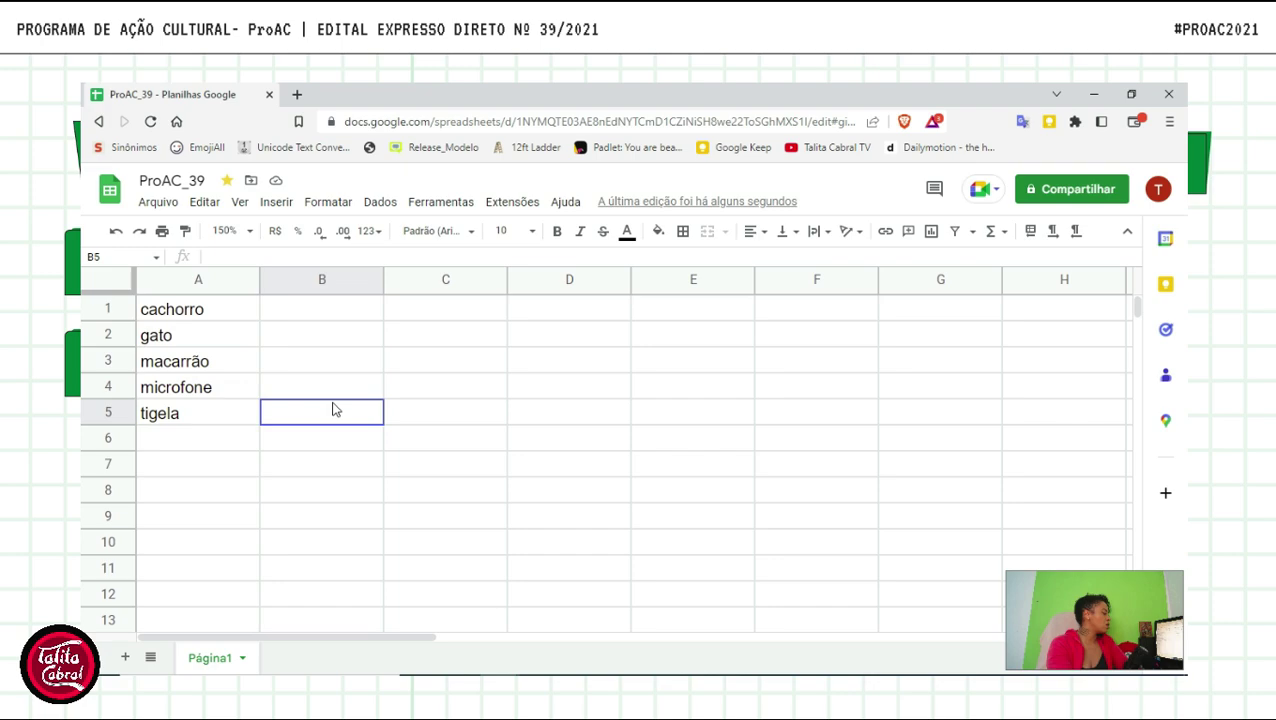
click(415, 201)
mouse_move(336, 205)
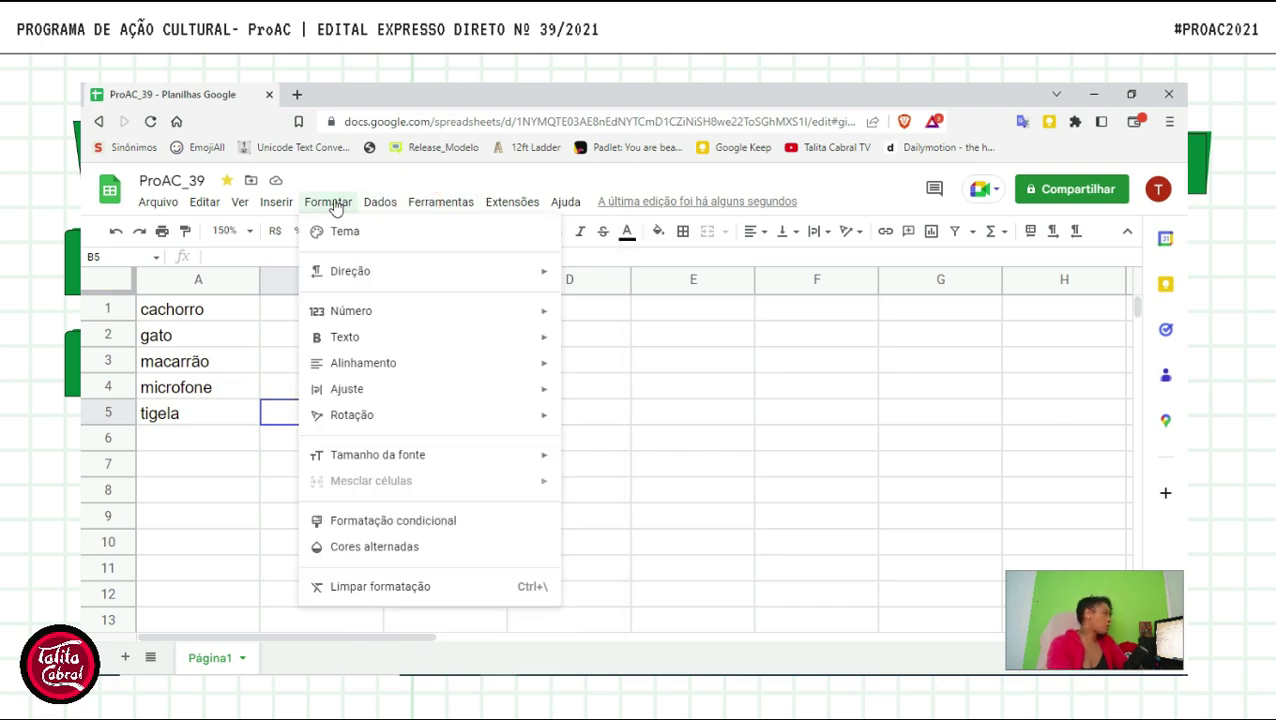
mouse_move(380, 204)
mouse_move(450, 234)
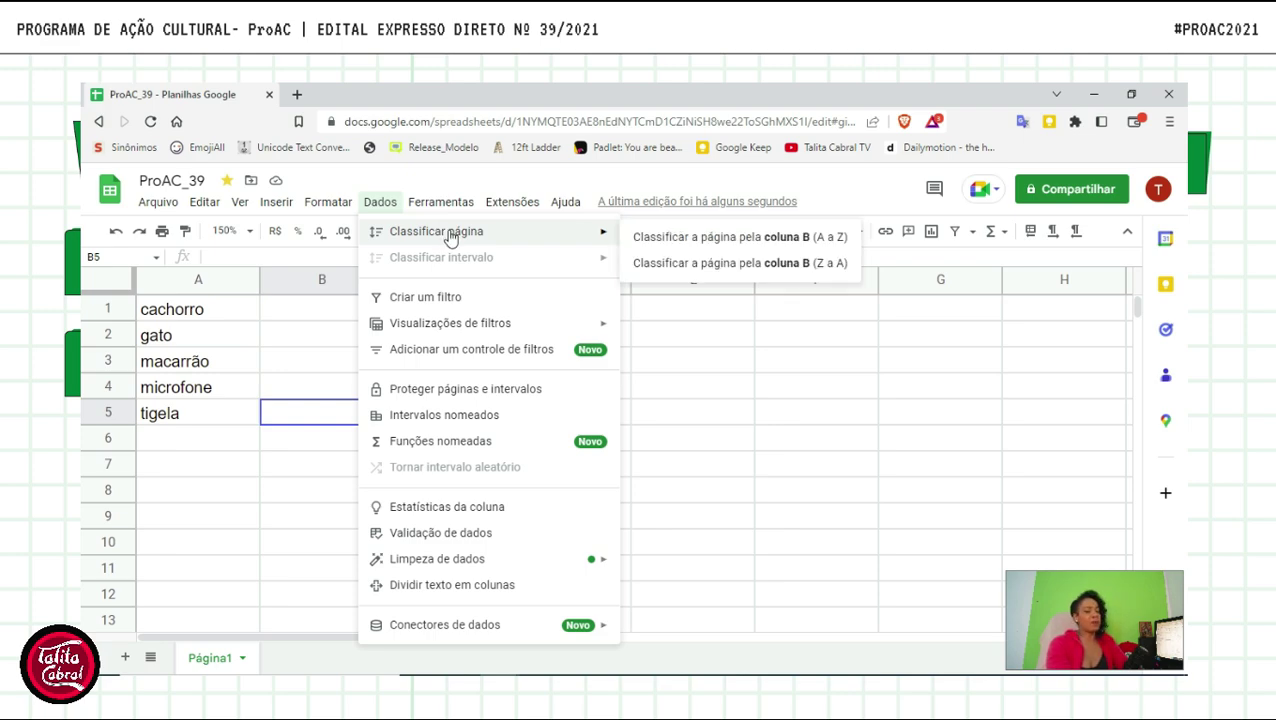
click(850, 237)
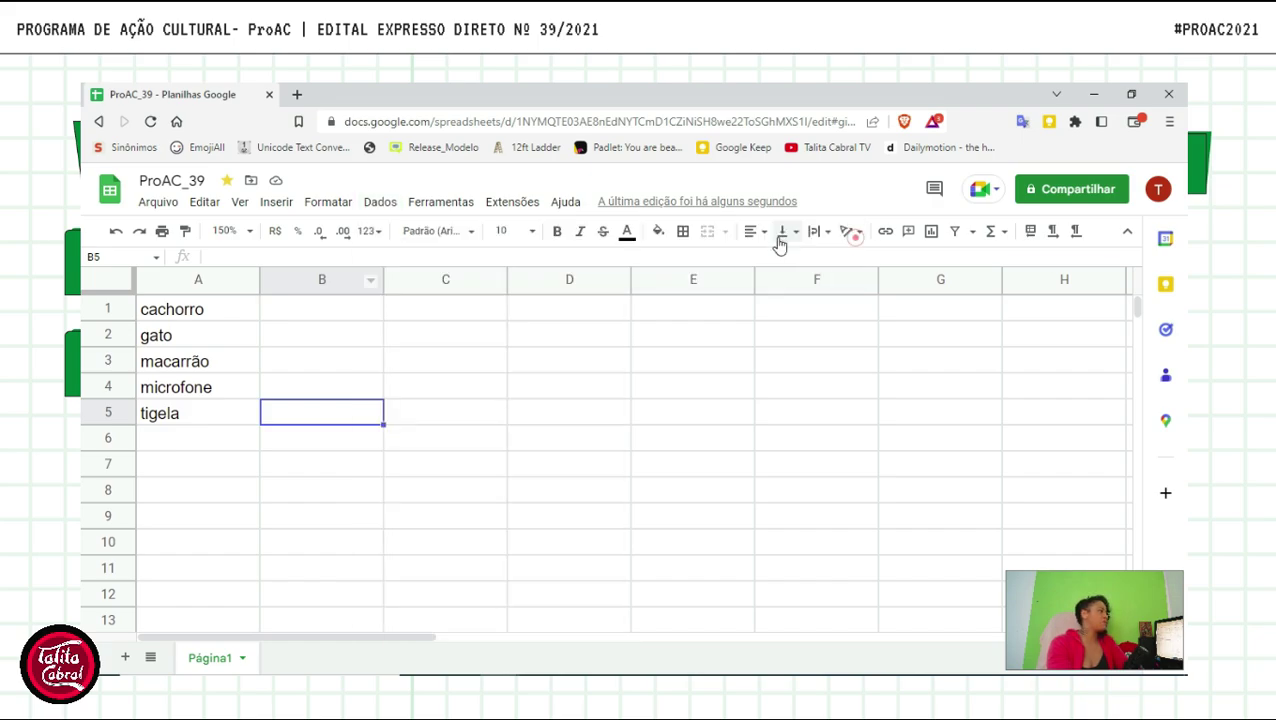
click(780, 238)
click(500, 438)
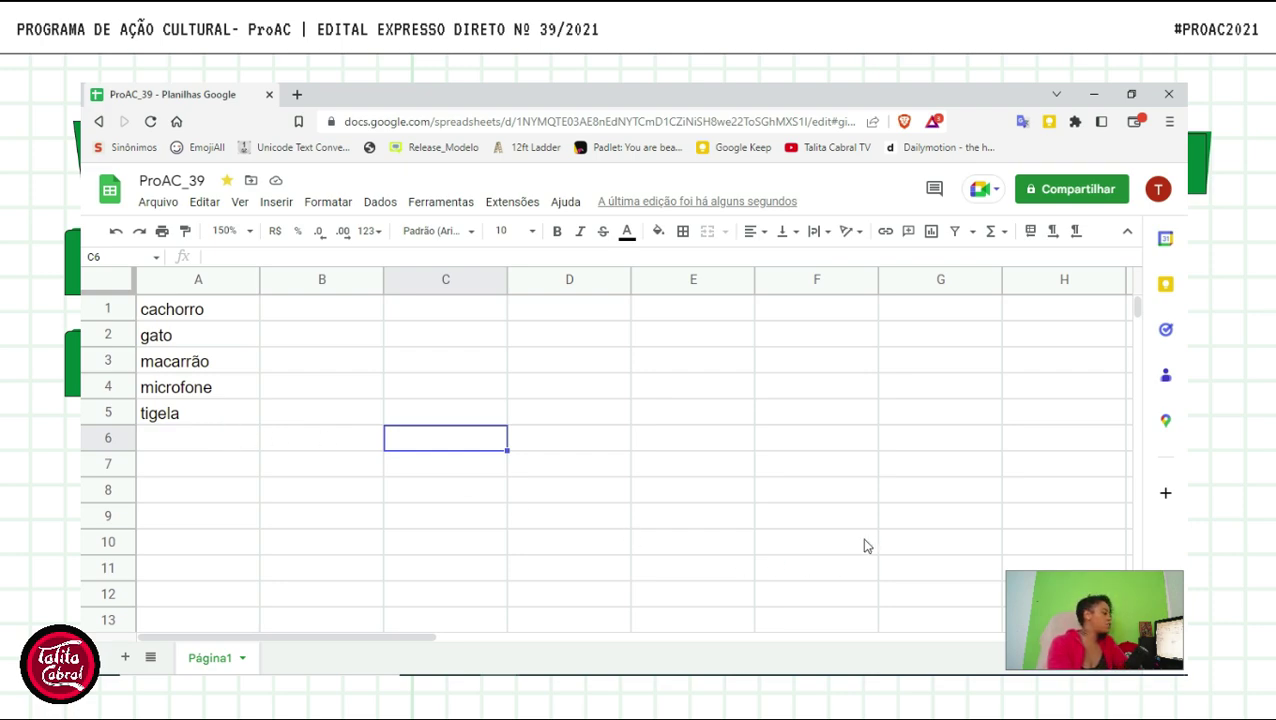
click(735, 490)
- Delete the words in A1:A6, then browse the Ferramentas, Dados and Extensões menus
drag(180, 438, 190, 300)
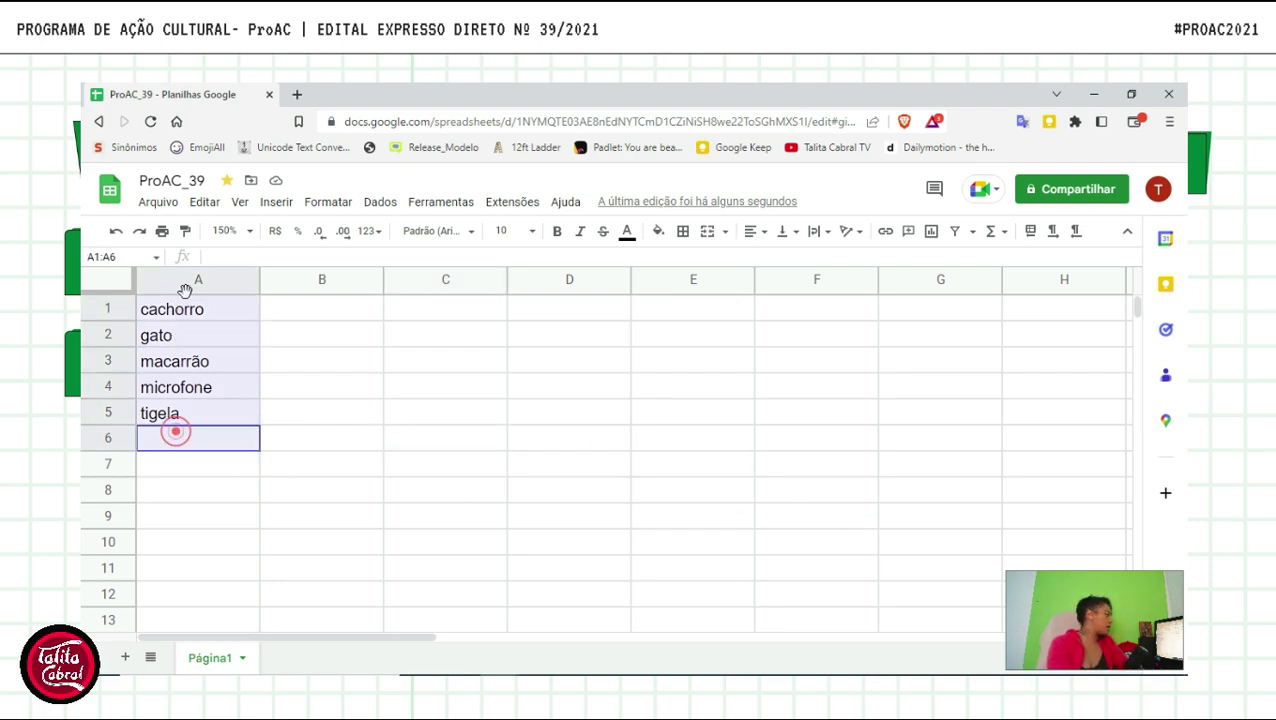
key(Delete)
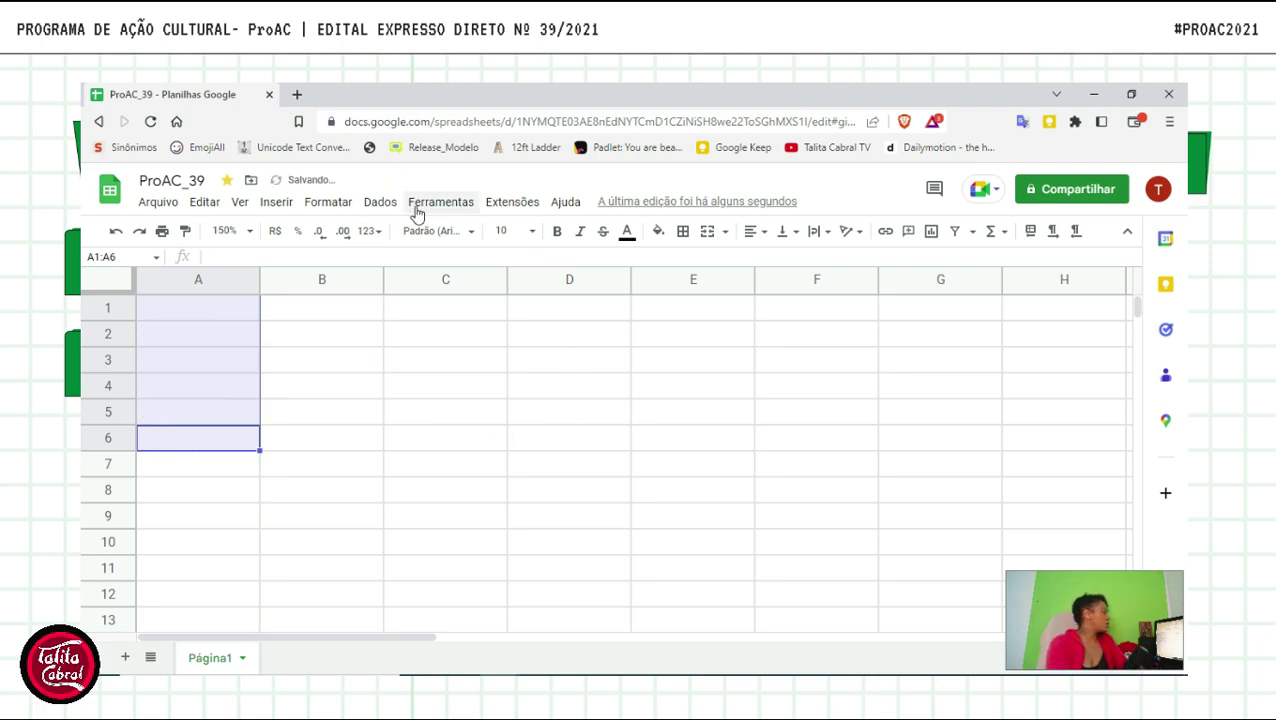
click(450, 206)
click(378, 206)
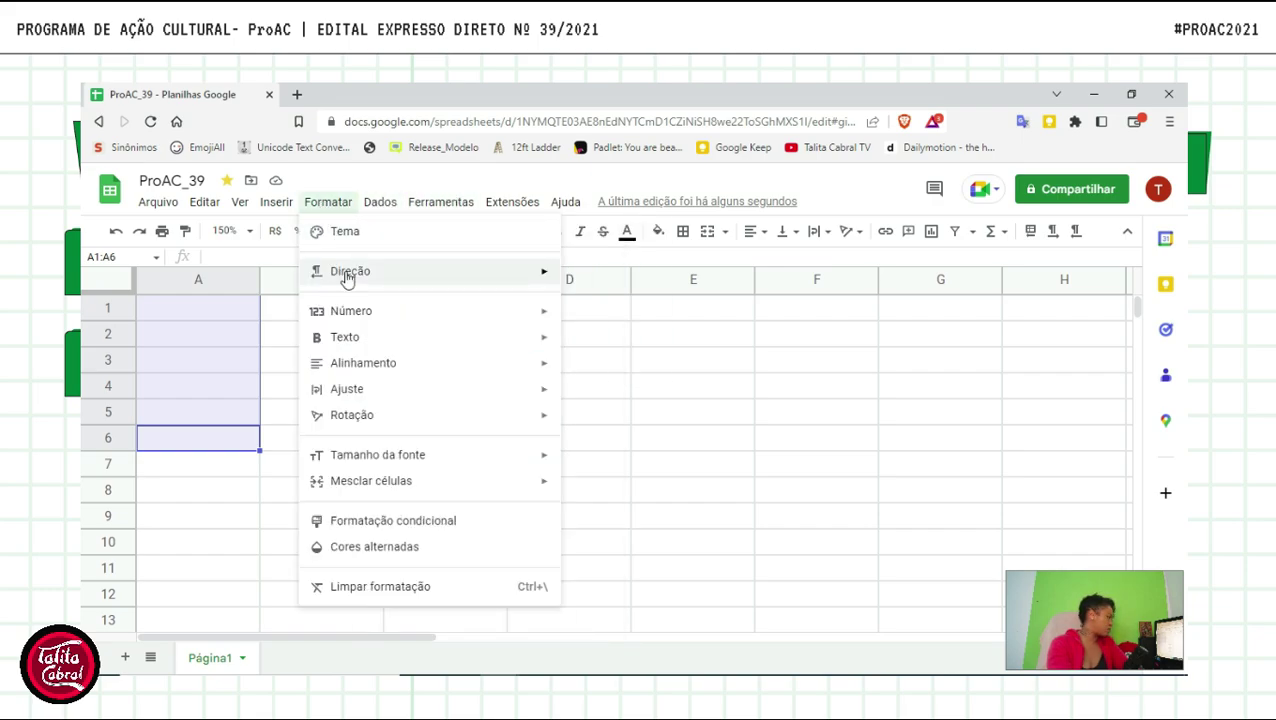
mouse_move(348, 278)
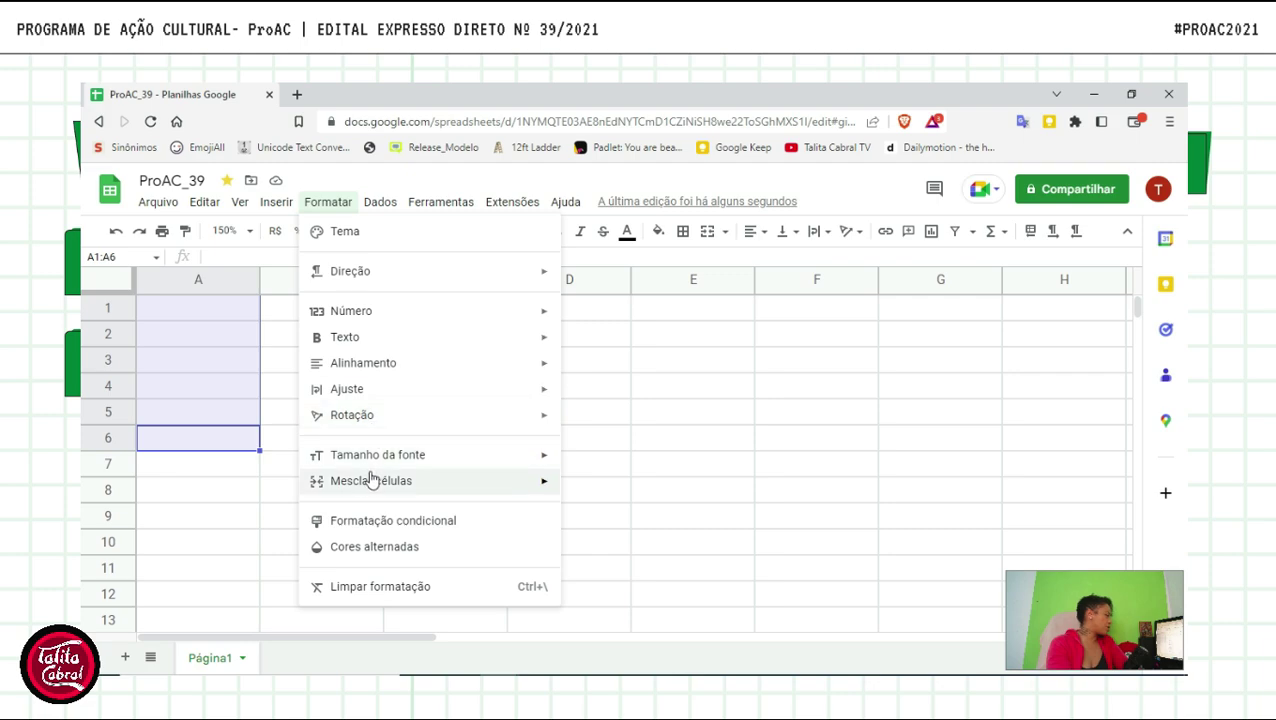
mouse_move(367, 486)
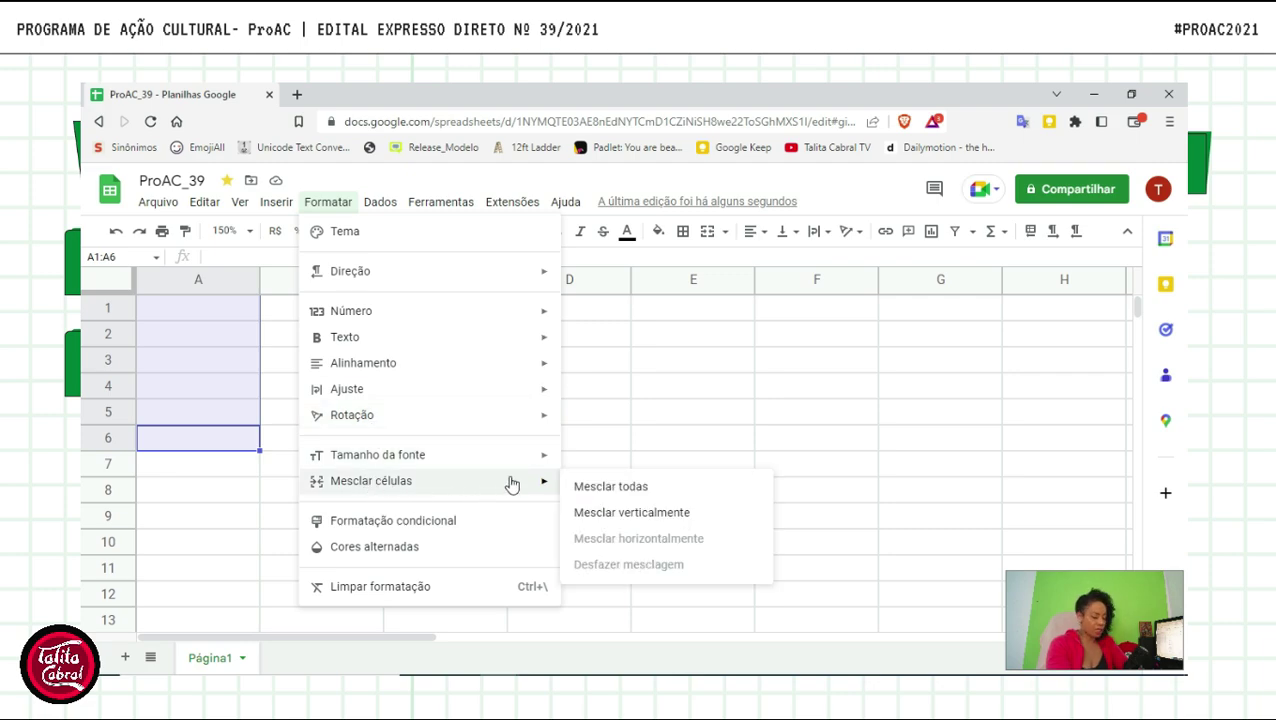
mouse_move(447, 205)
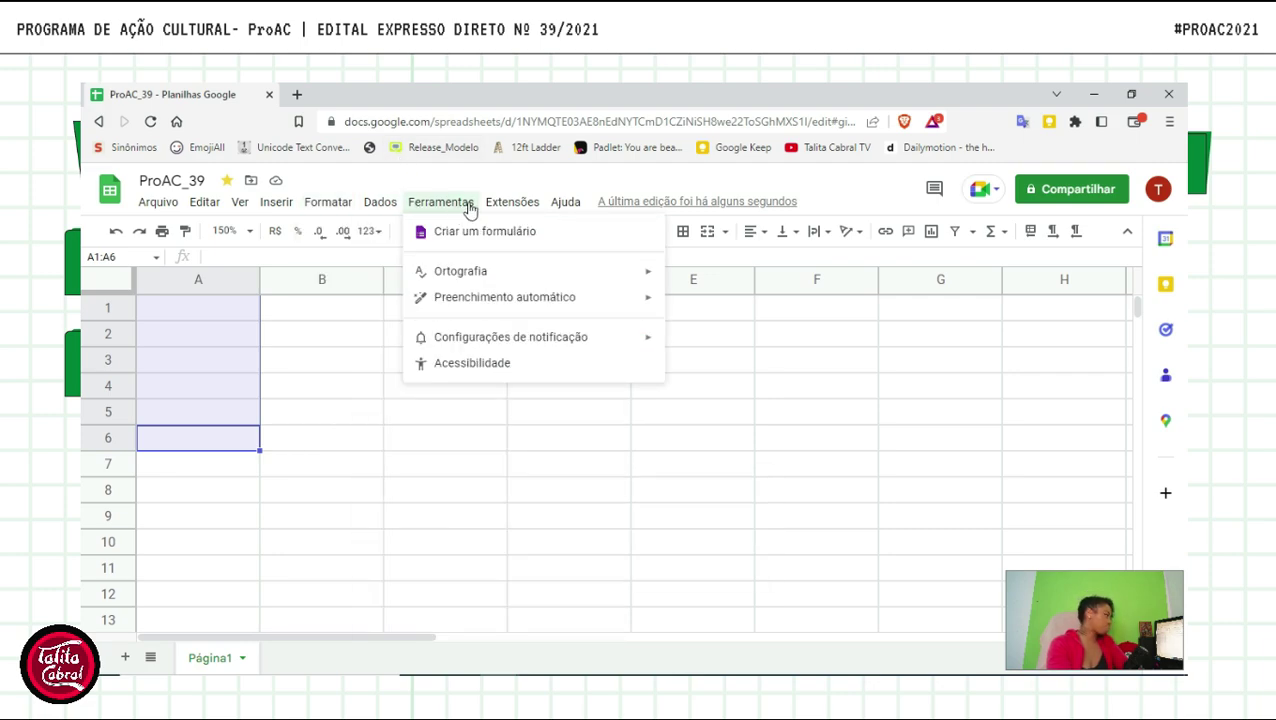
mouse_move(530, 209)
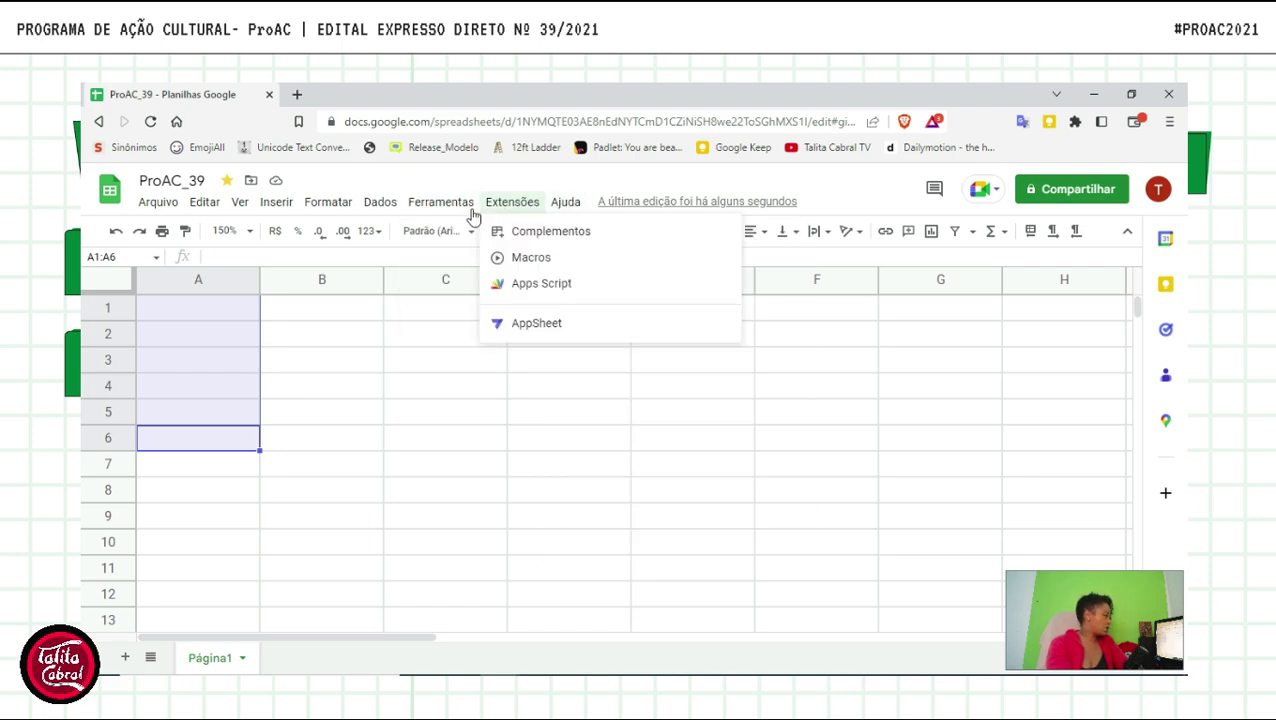
click(455, 510)
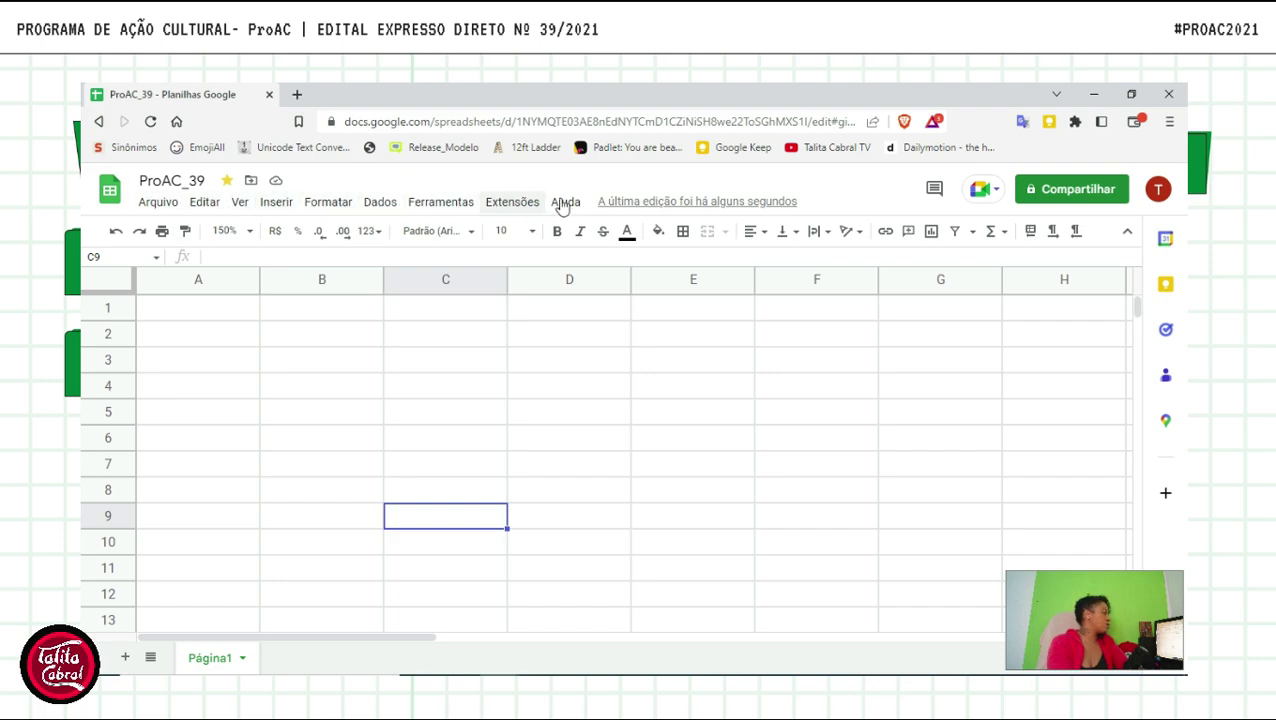
- Browse the File, Edit, View and Insert menus, then close the Help menu
click(173, 204)
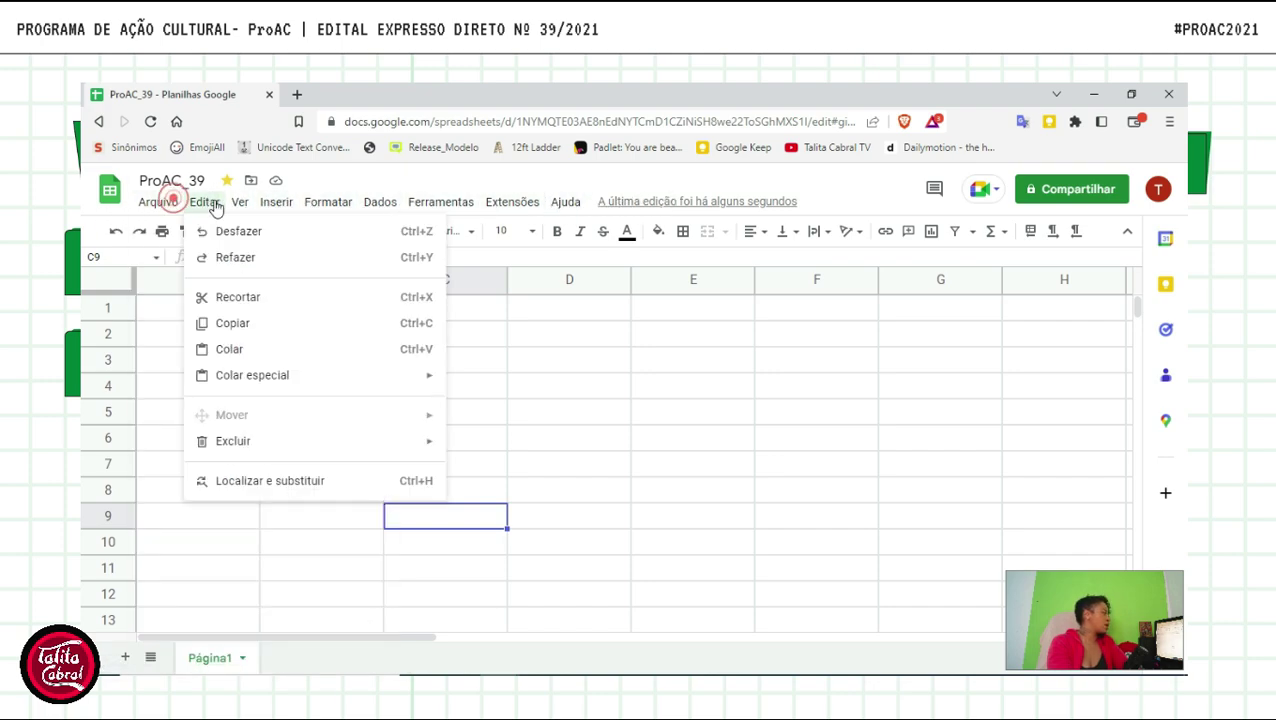
click(204, 202)
click(240, 203)
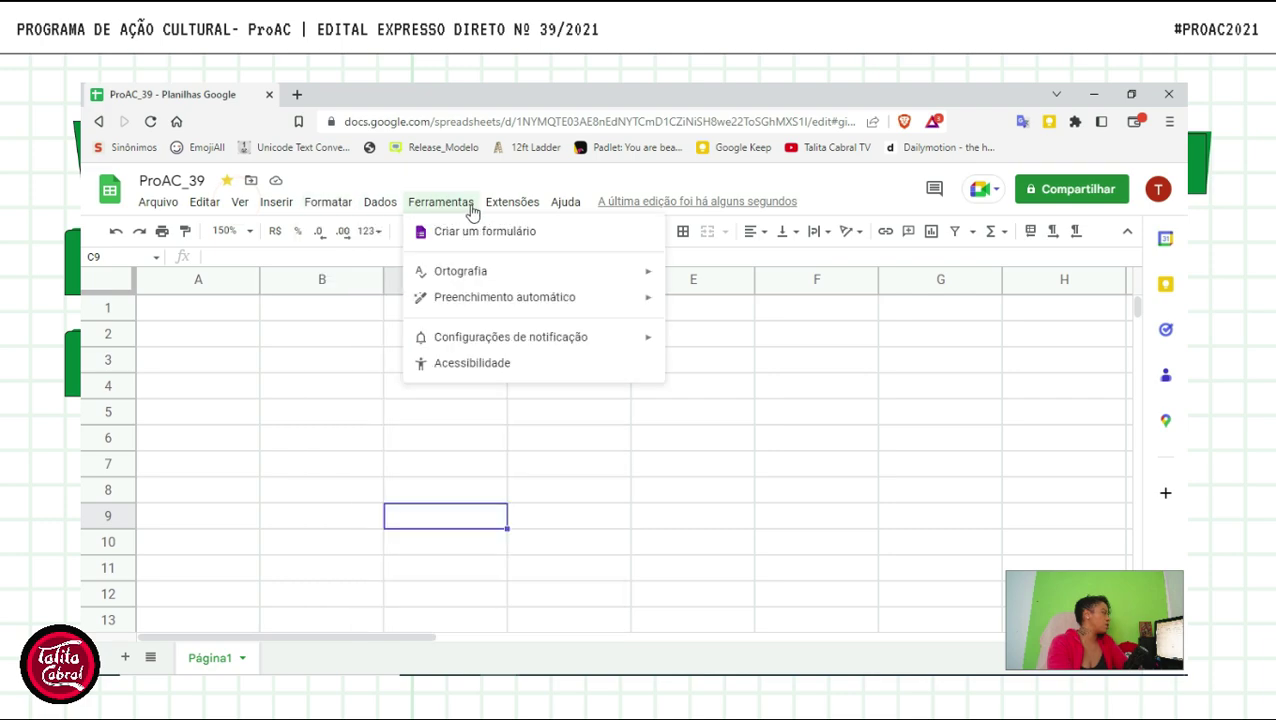
mouse_move(512, 202)
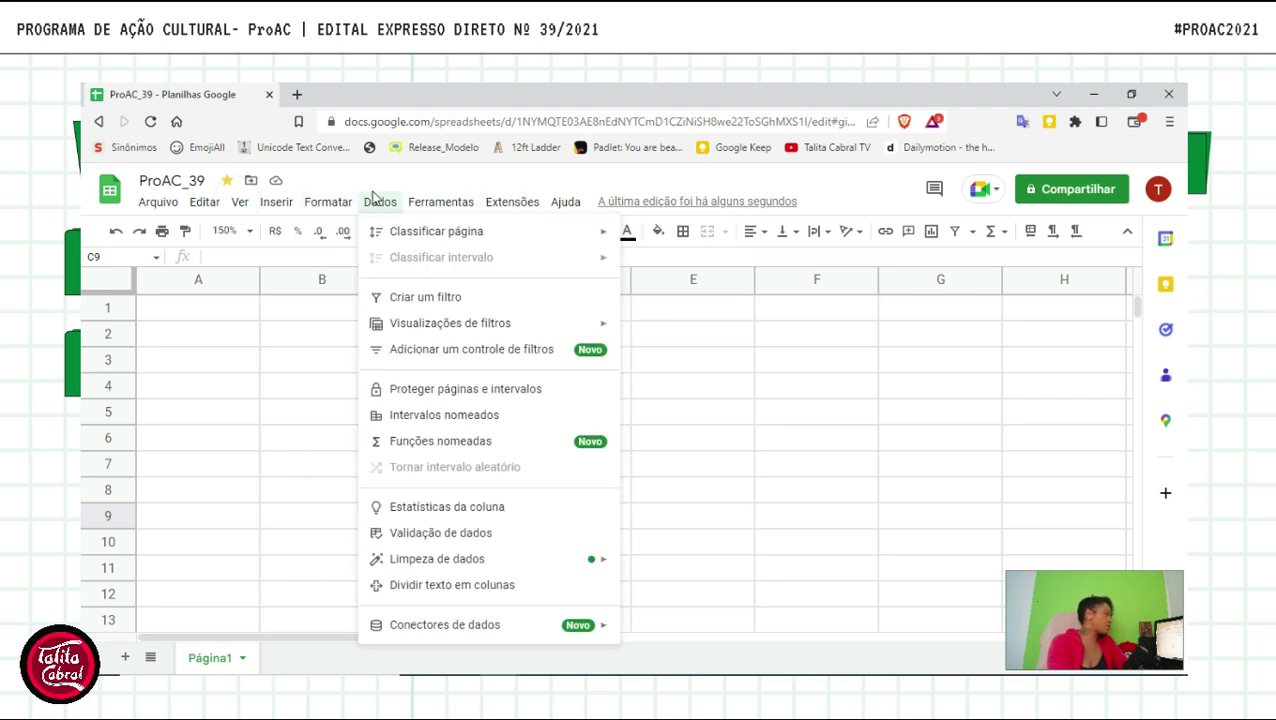
mouse_move(565, 202)
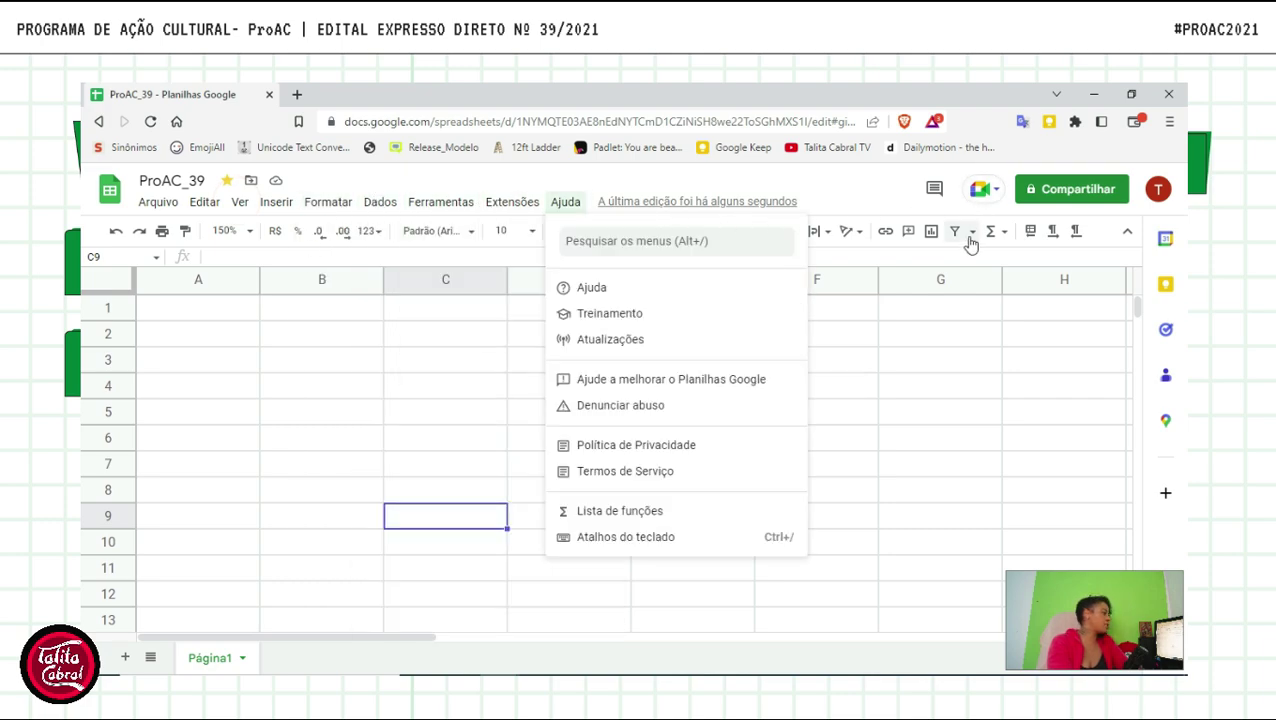
click(832, 190)
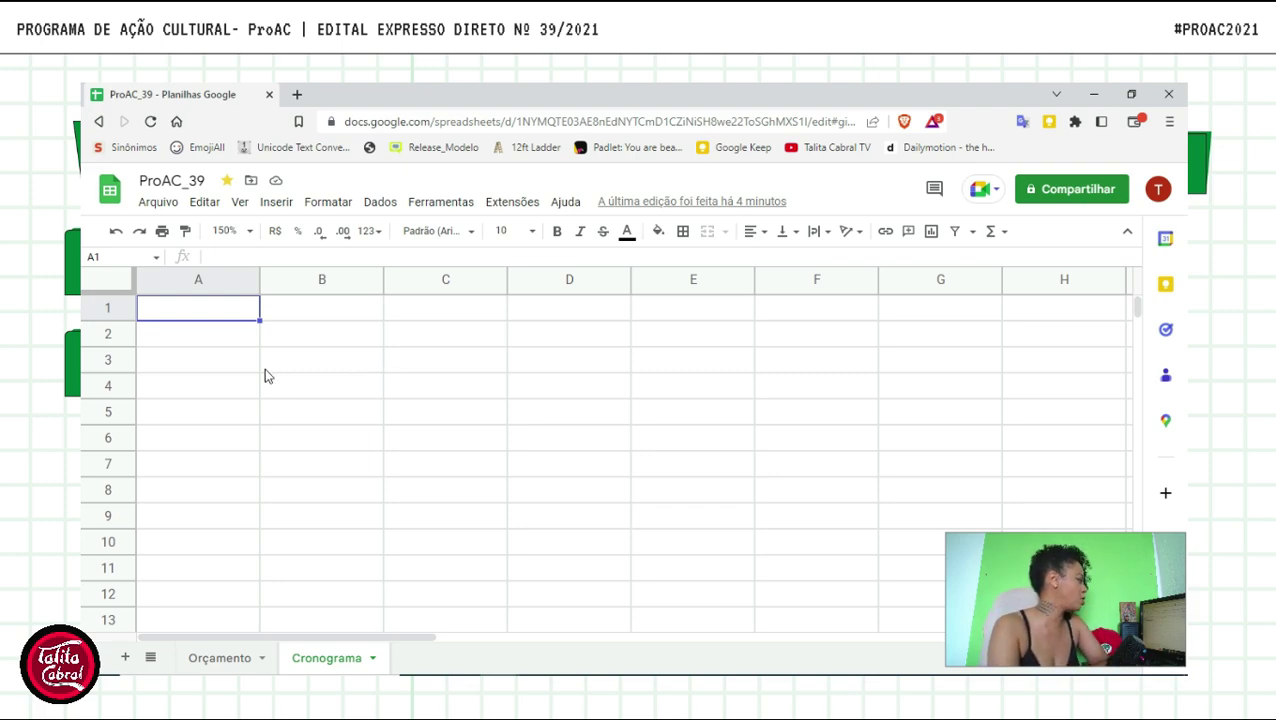
- Enter headers Descrição, Quantidade, Valor Unitário, Tipo, Documento and Total across A2:F2
click(229, 340)
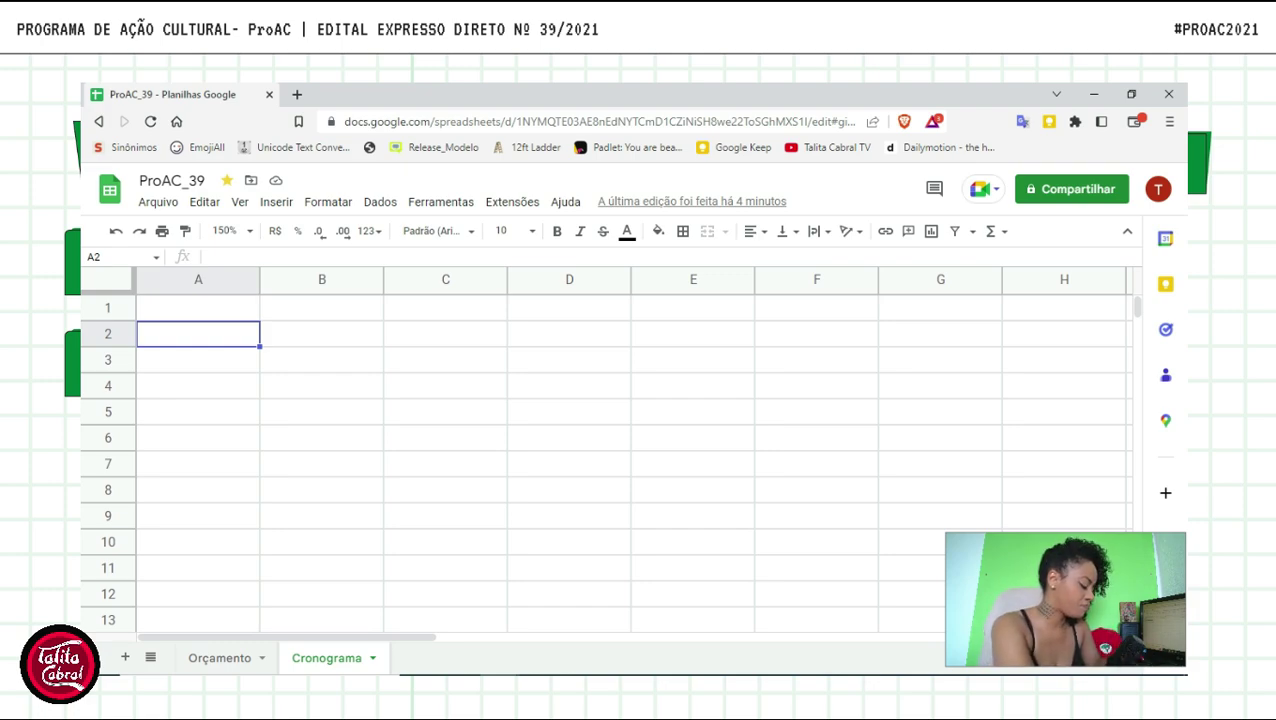
text(Descrição)
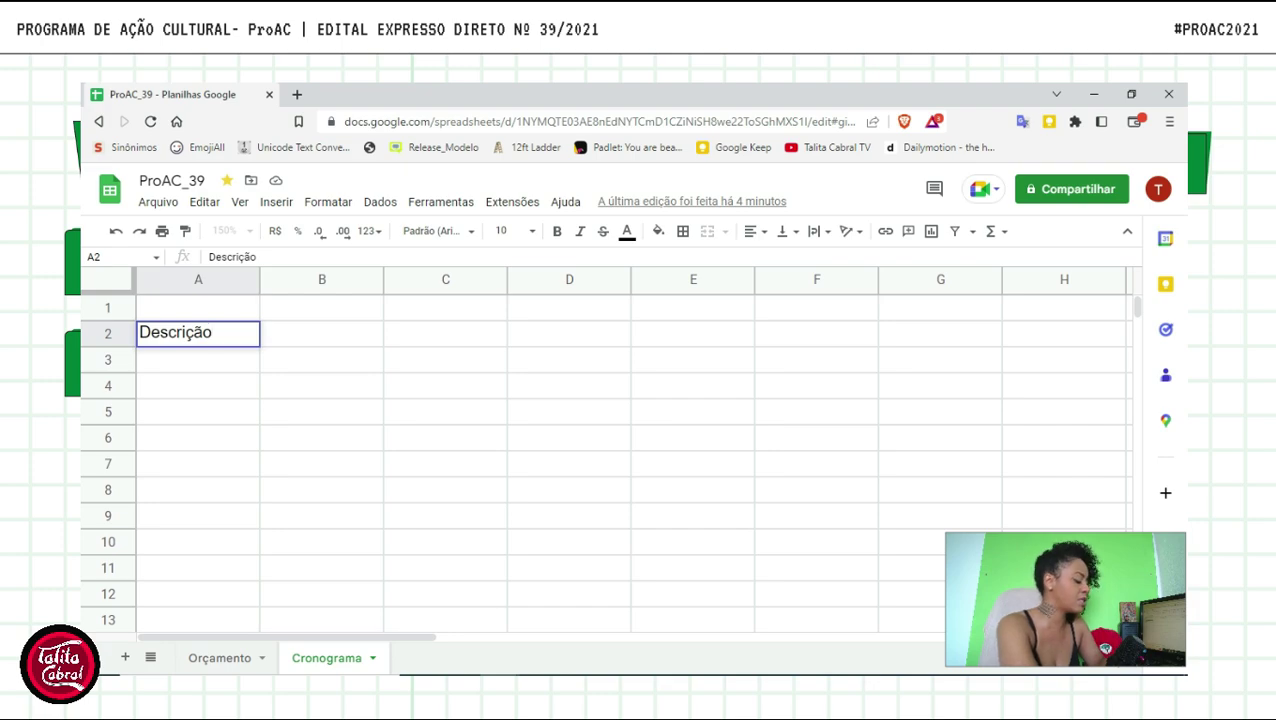
key(Tab)
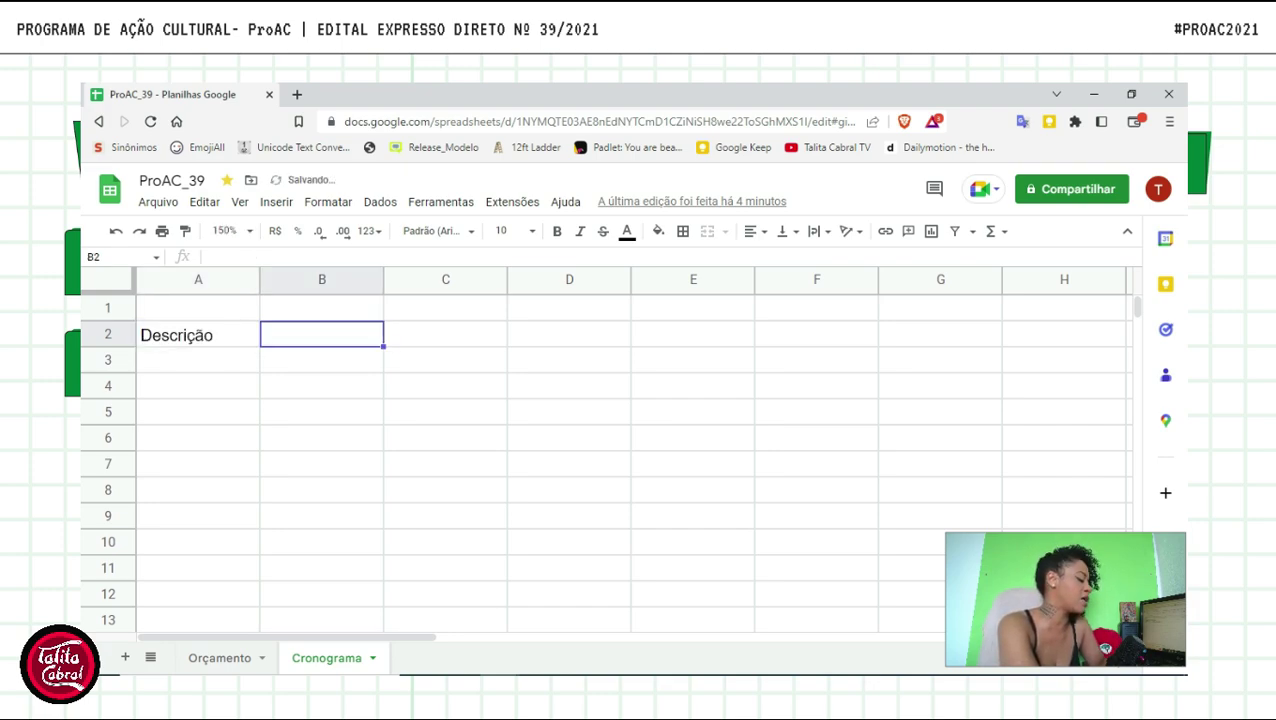
text(Qua)
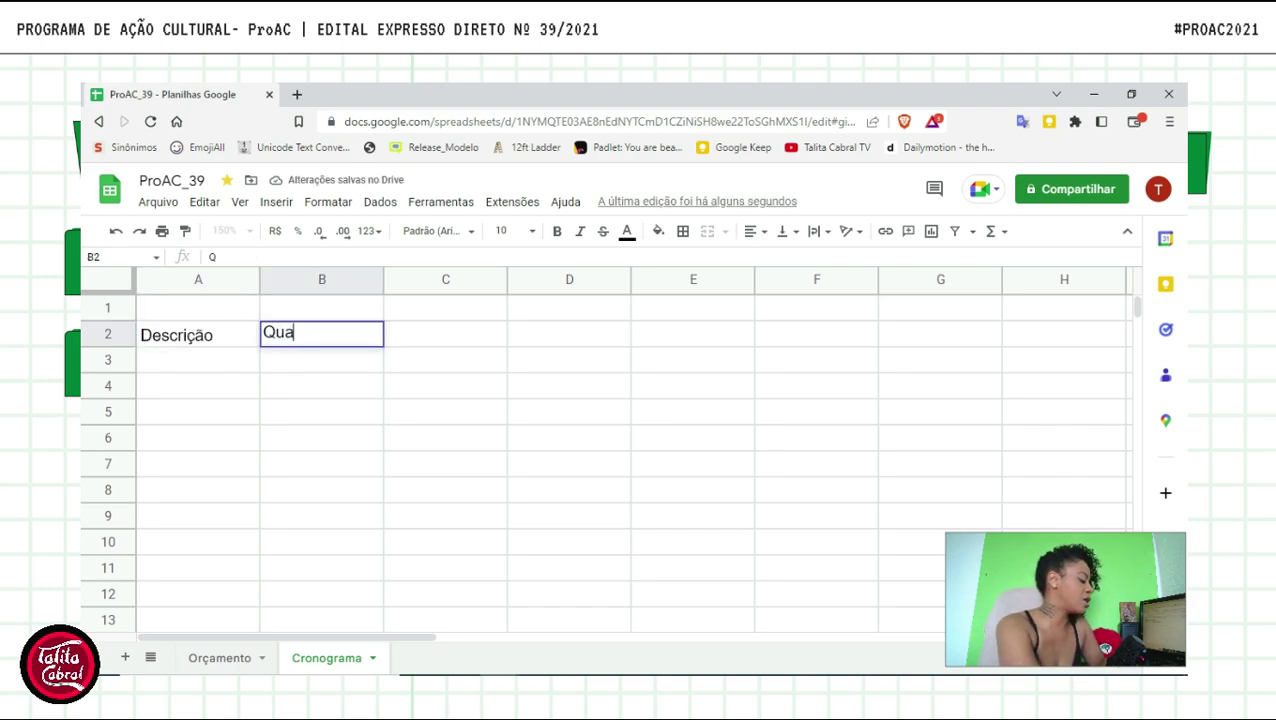
text(ntidade)
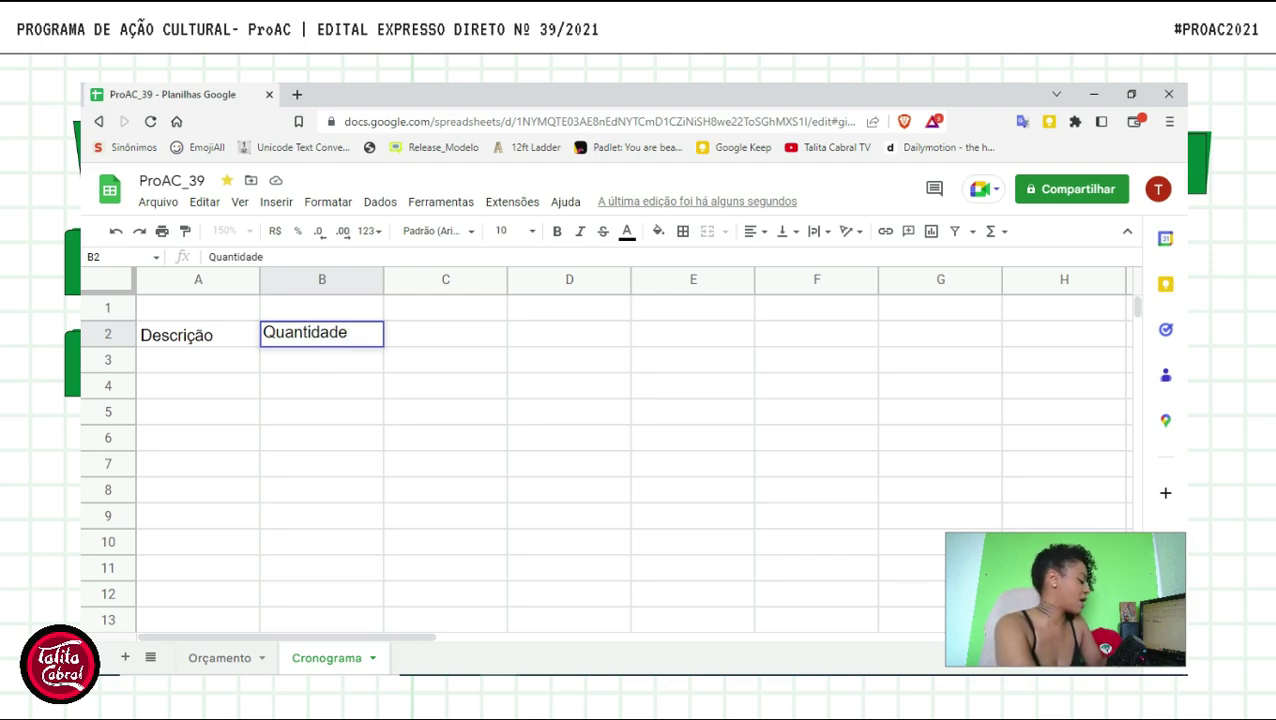
key(Tab)
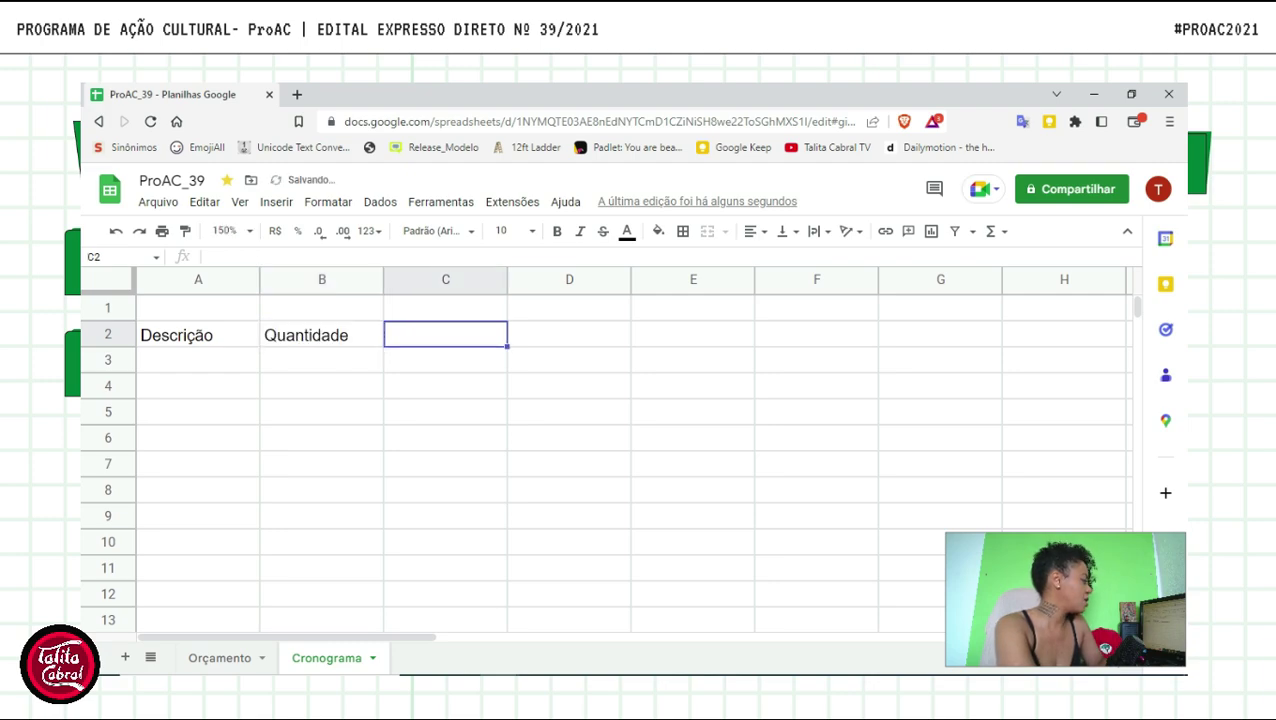
text(Valor U)
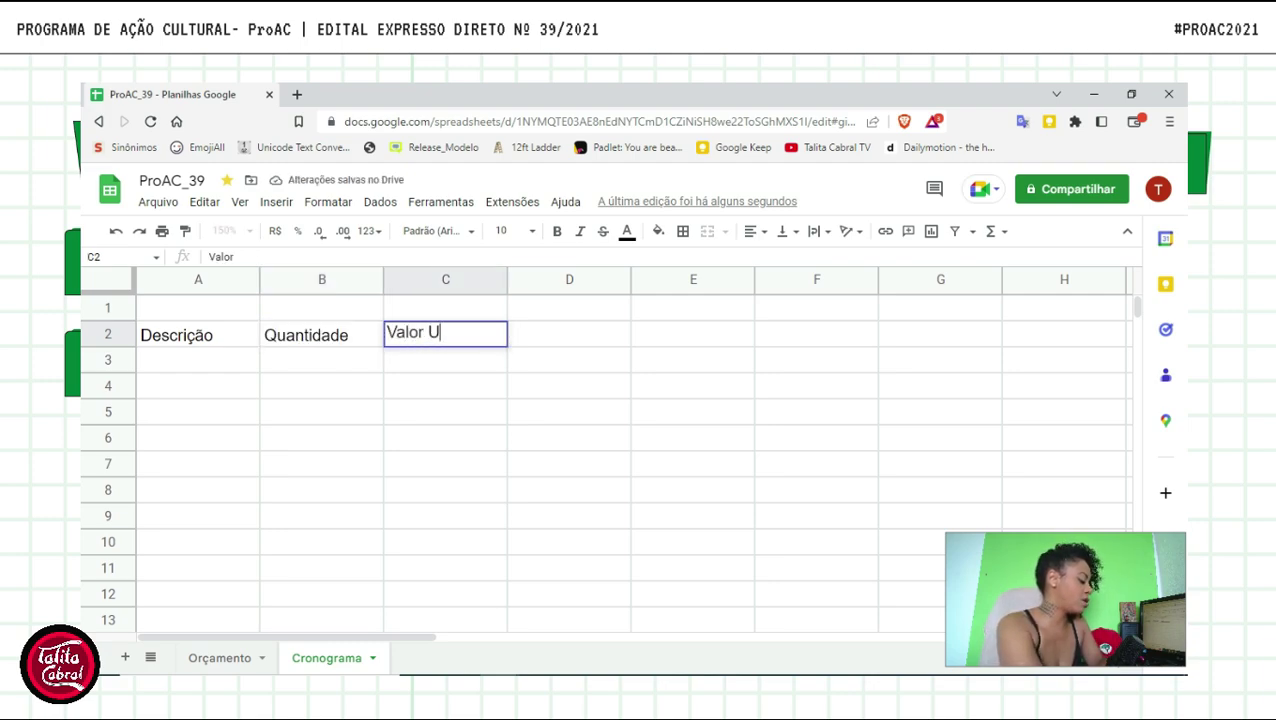
text(nitário)
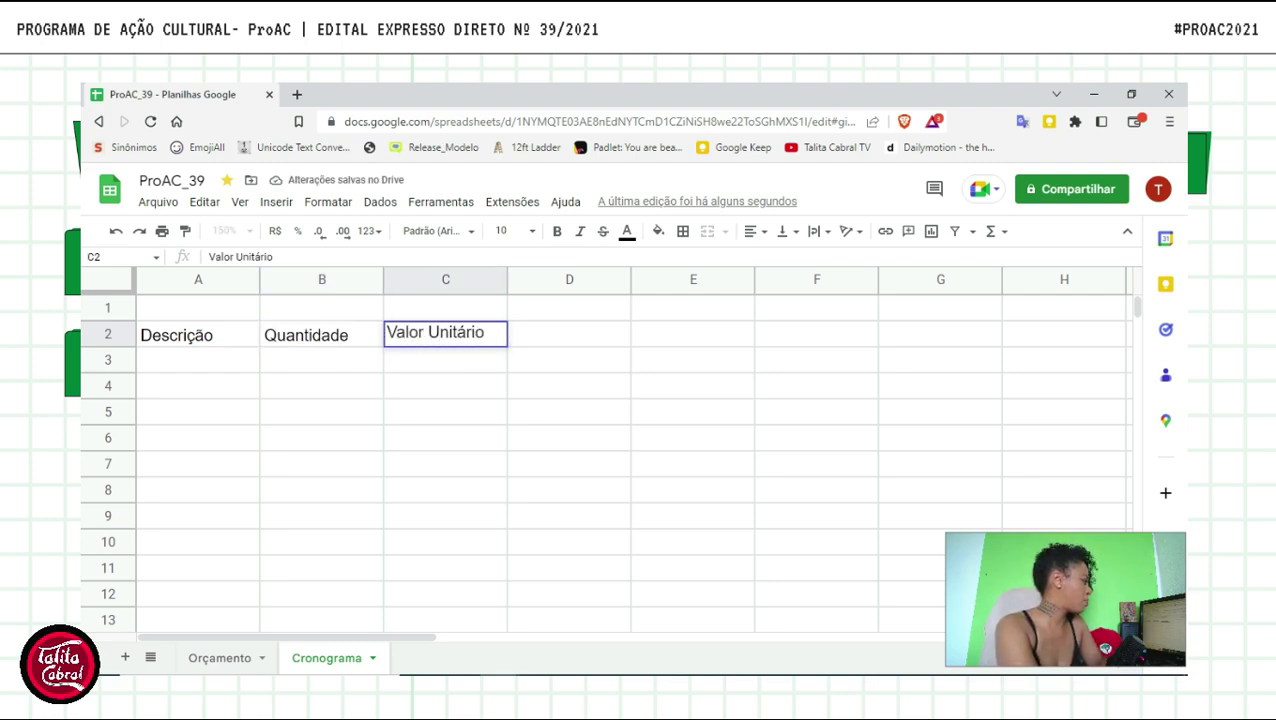
key(Tab)
text(Tipo)
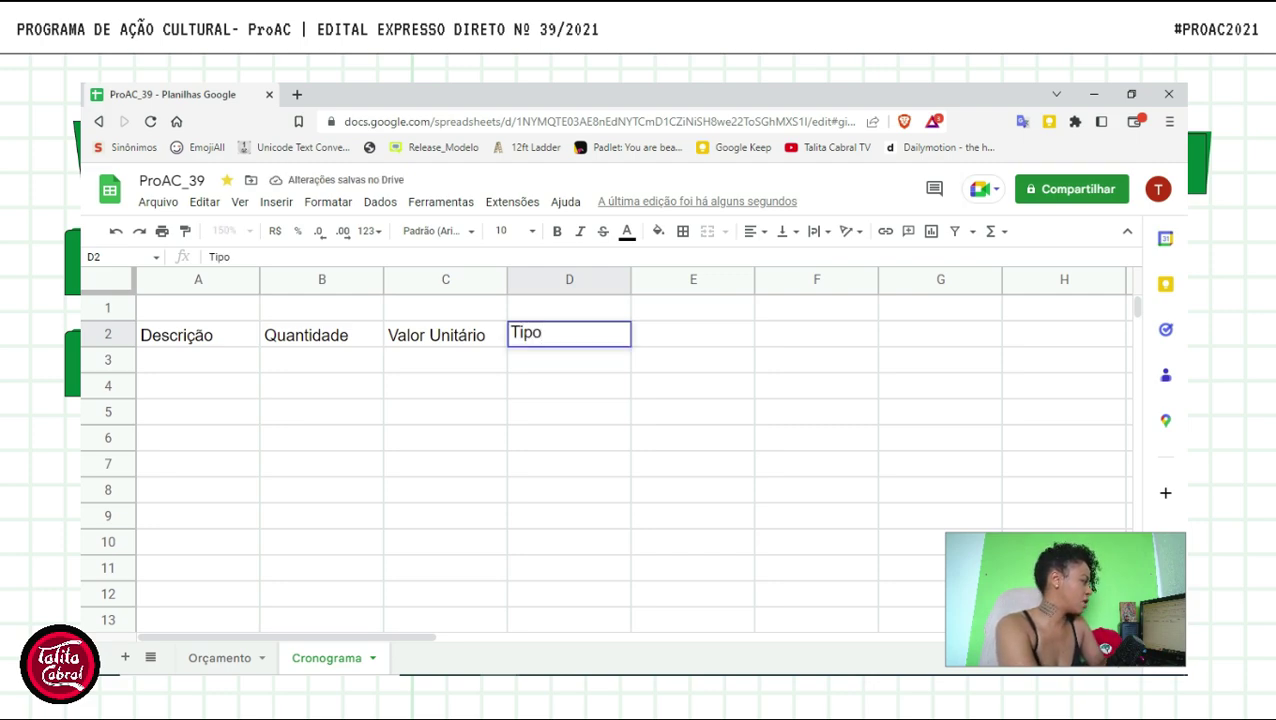
key(Tab)
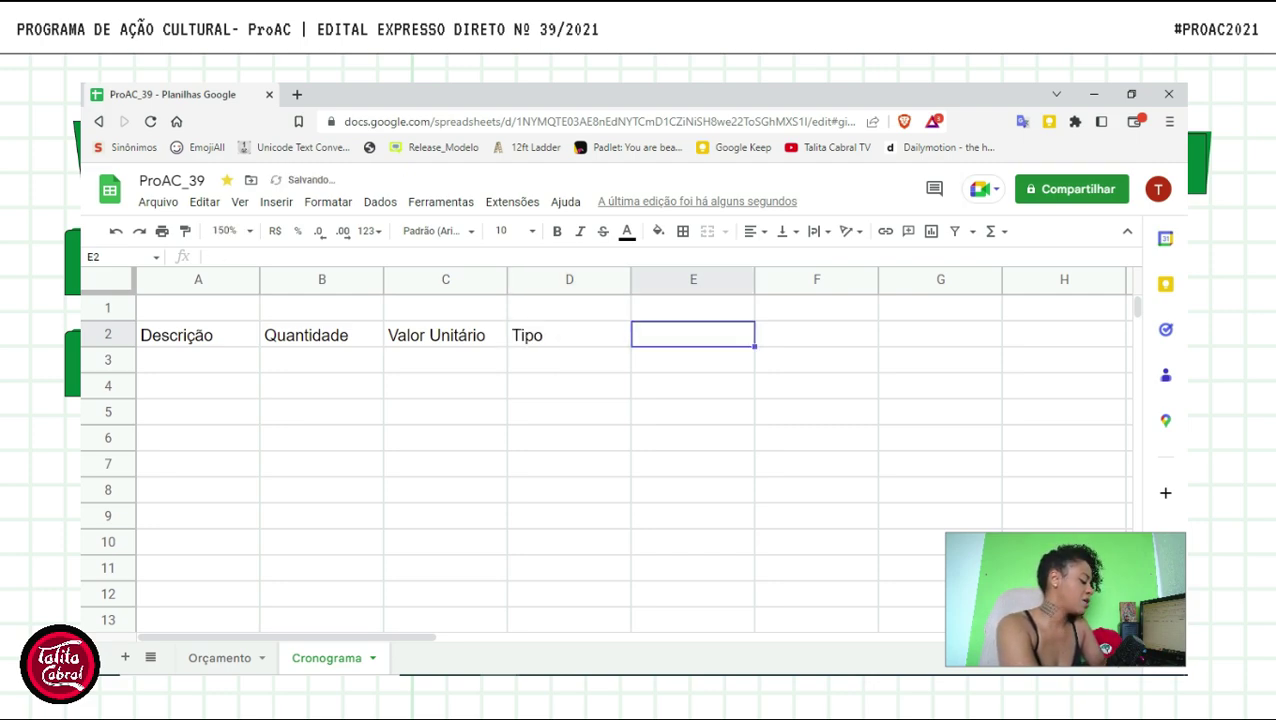
text(Documento)
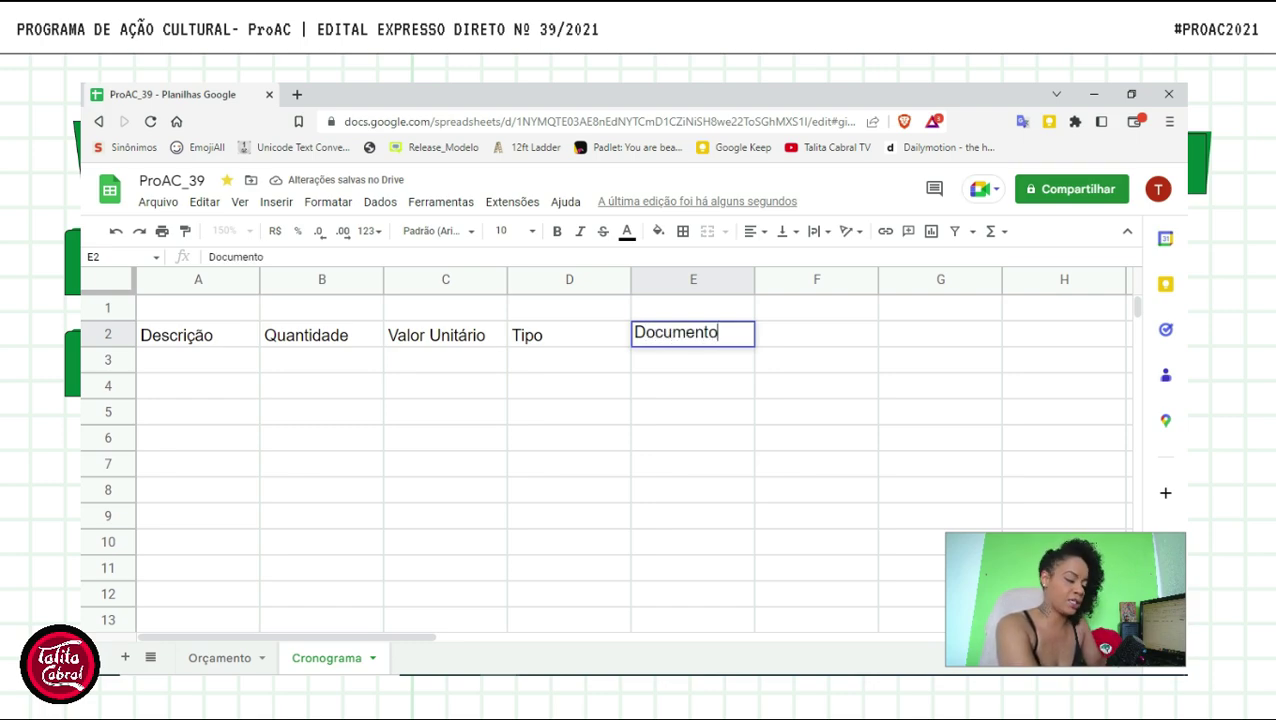
key(Tab)
text(Total)
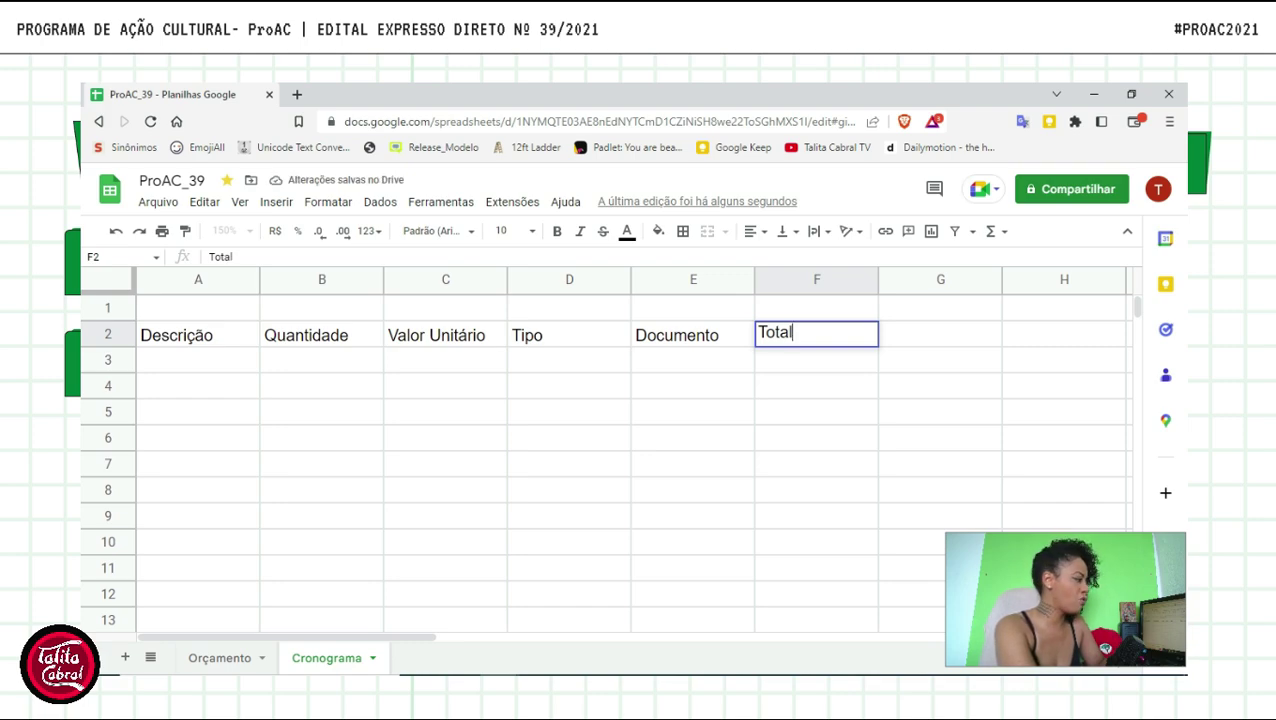
key(Return)
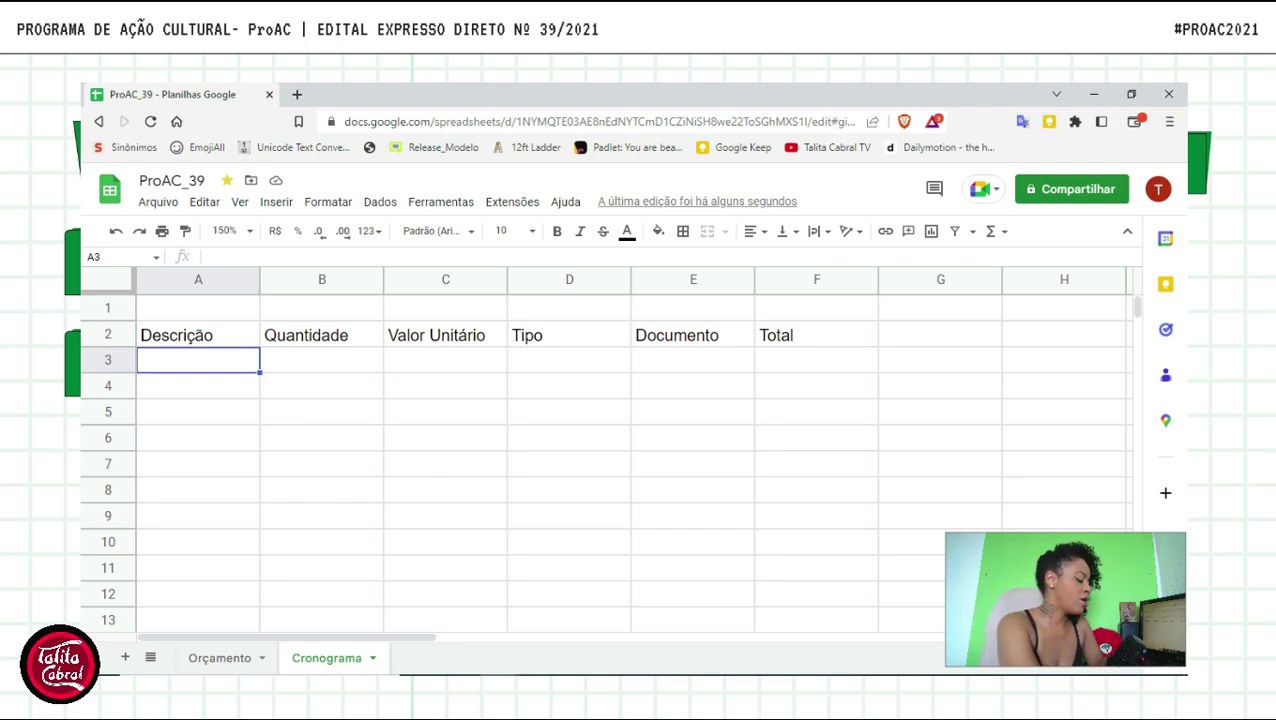
- Enter Cantor, Guitarra and Baterista in A3:A5
text(Cantor)
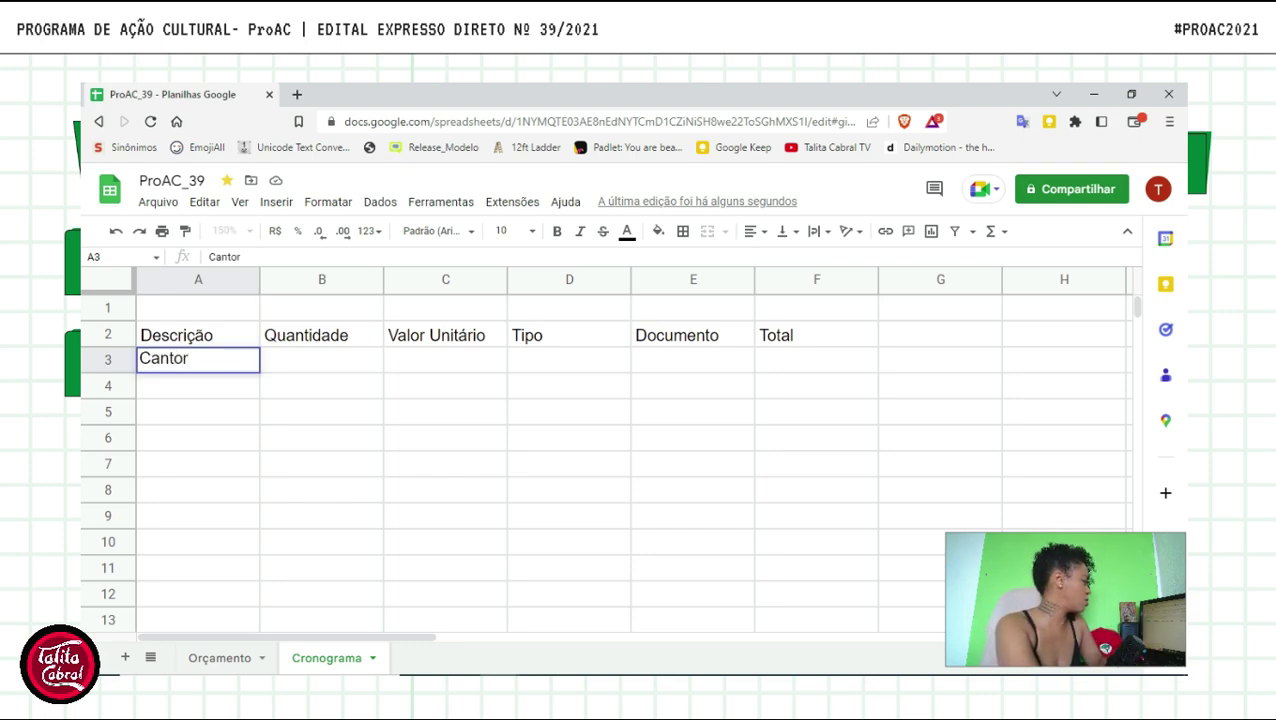
key(Return)
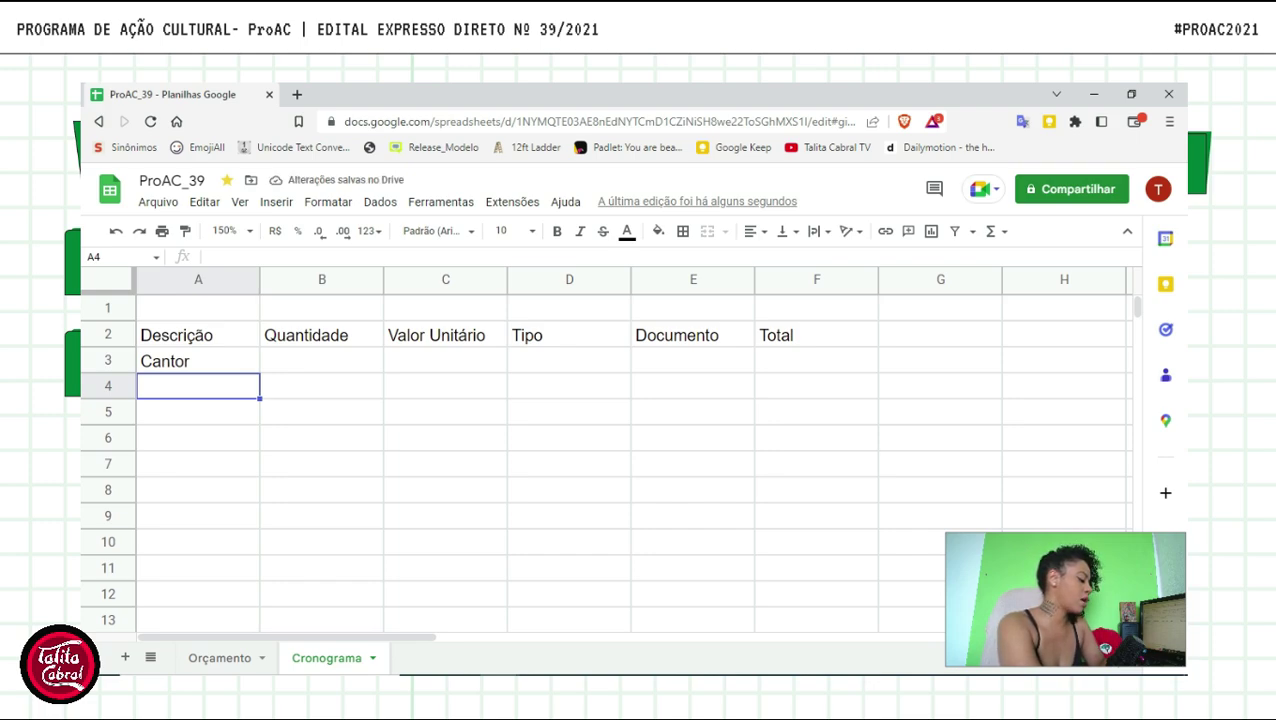
text(Guitarra)
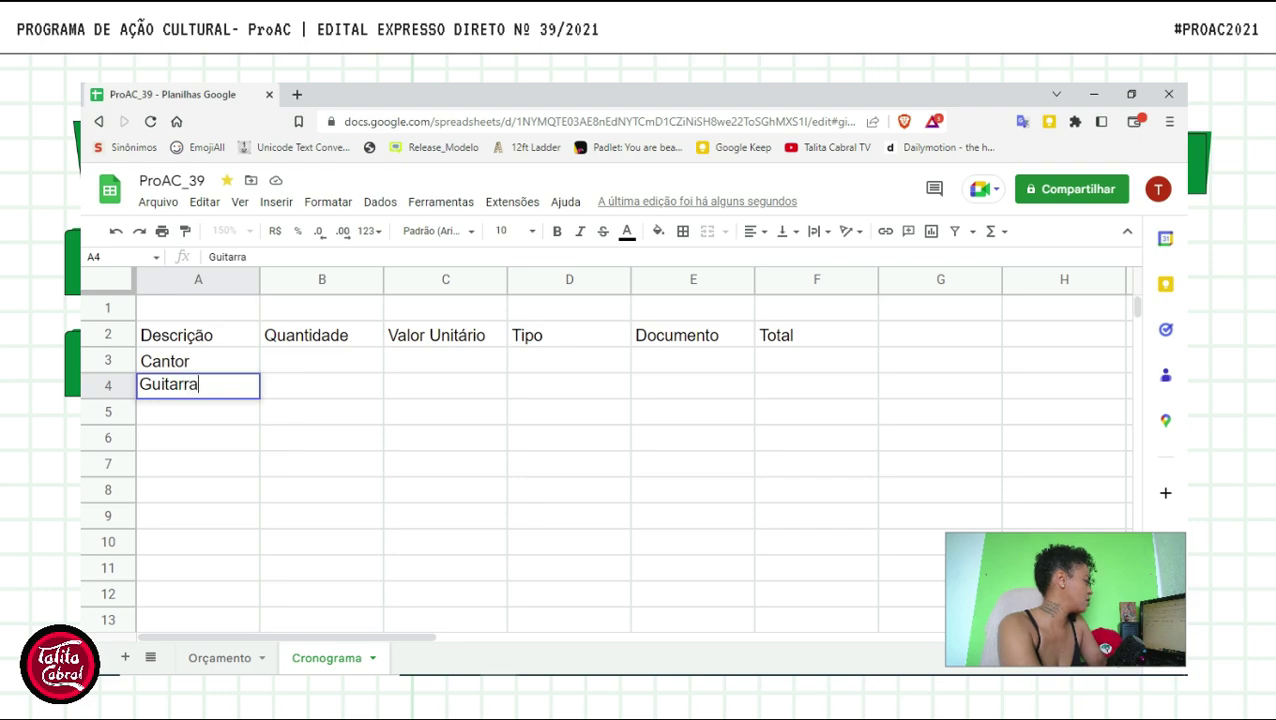
key(Return)
text(Bater)
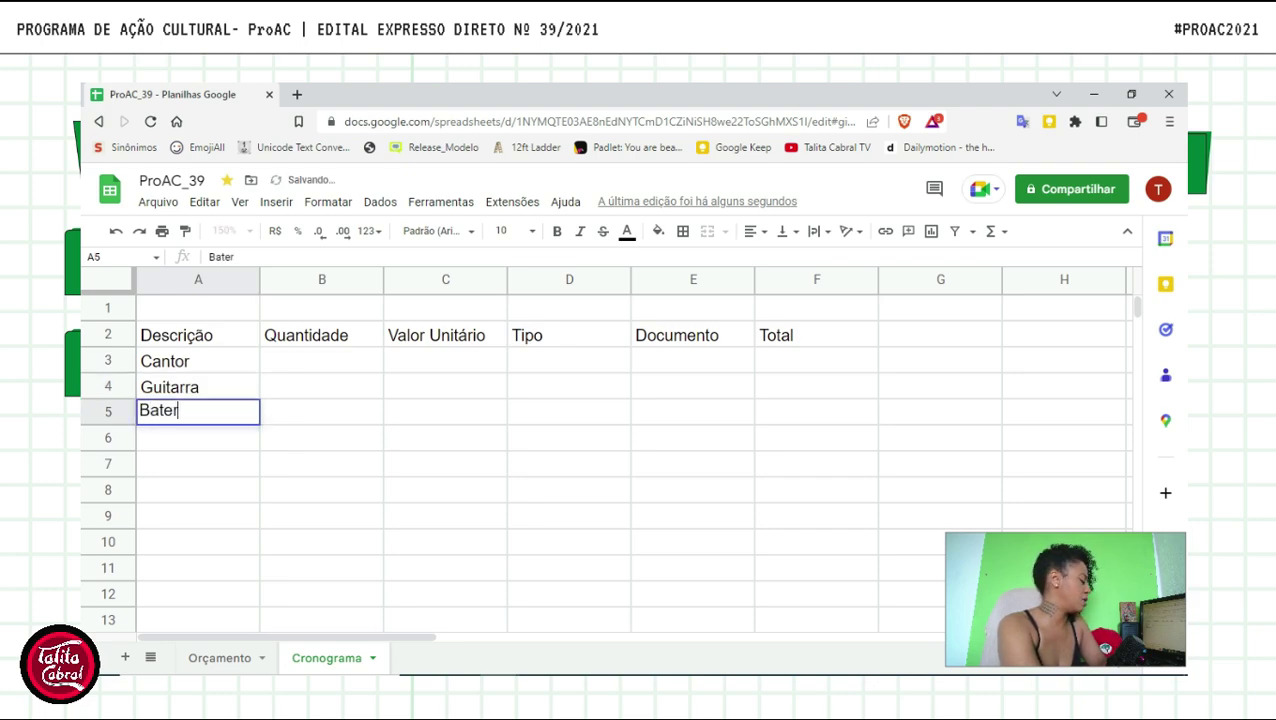
text(a)
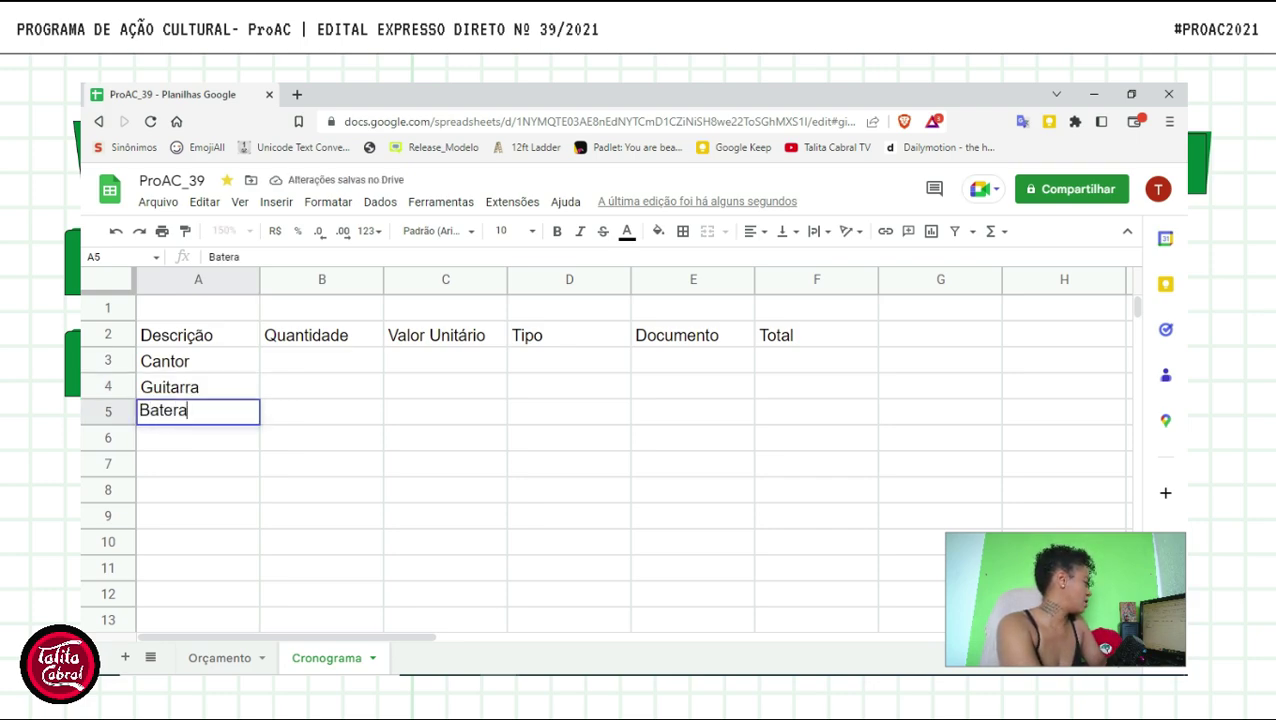
key(BackSpace)
key(BackSpace)
text(ria)
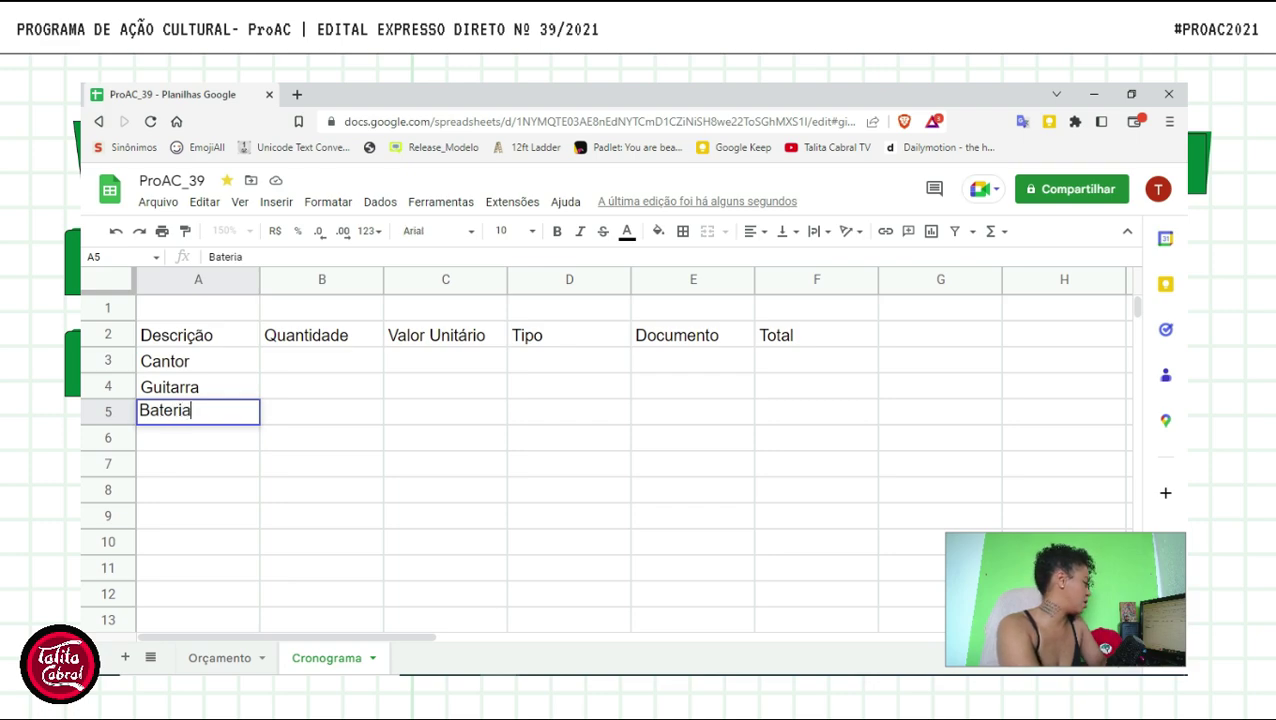
key(BackSpace)
text(sta)
- Correct the A4 entry from Guitarra to Guitarrista
click(198, 387)
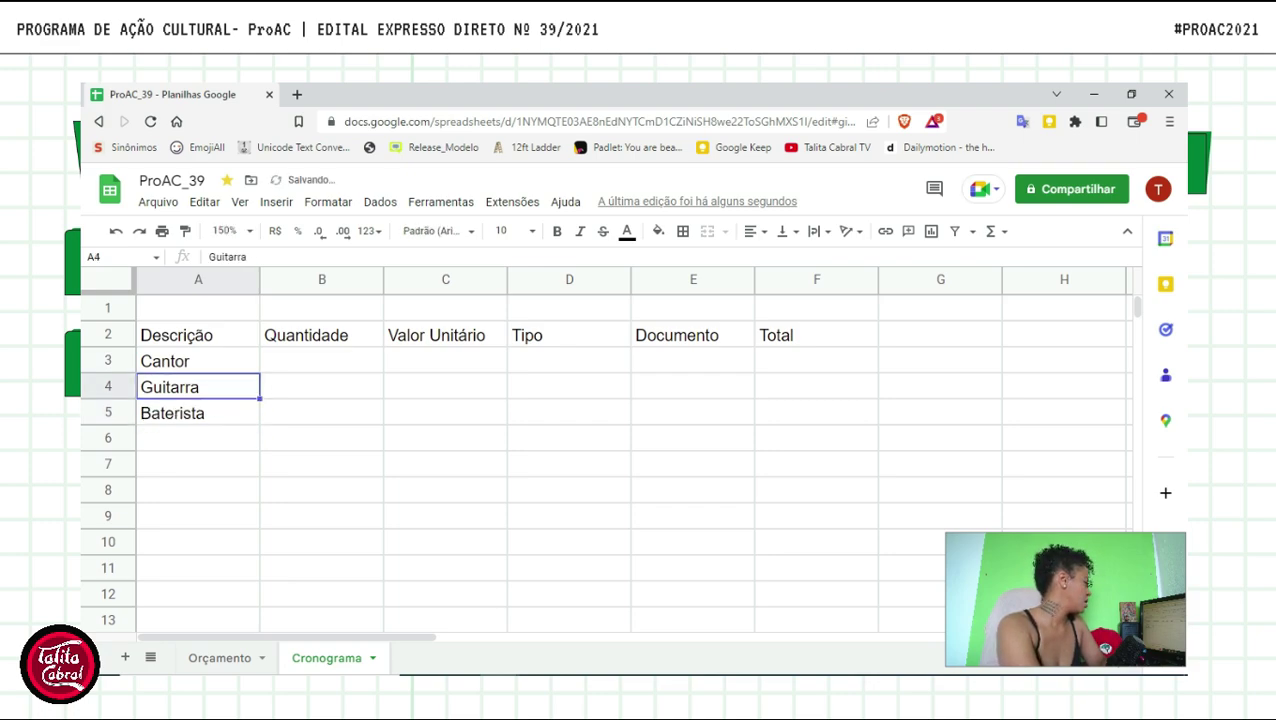
key(Return)
key(BackSpace)
key(BackSpace)
text(rista)
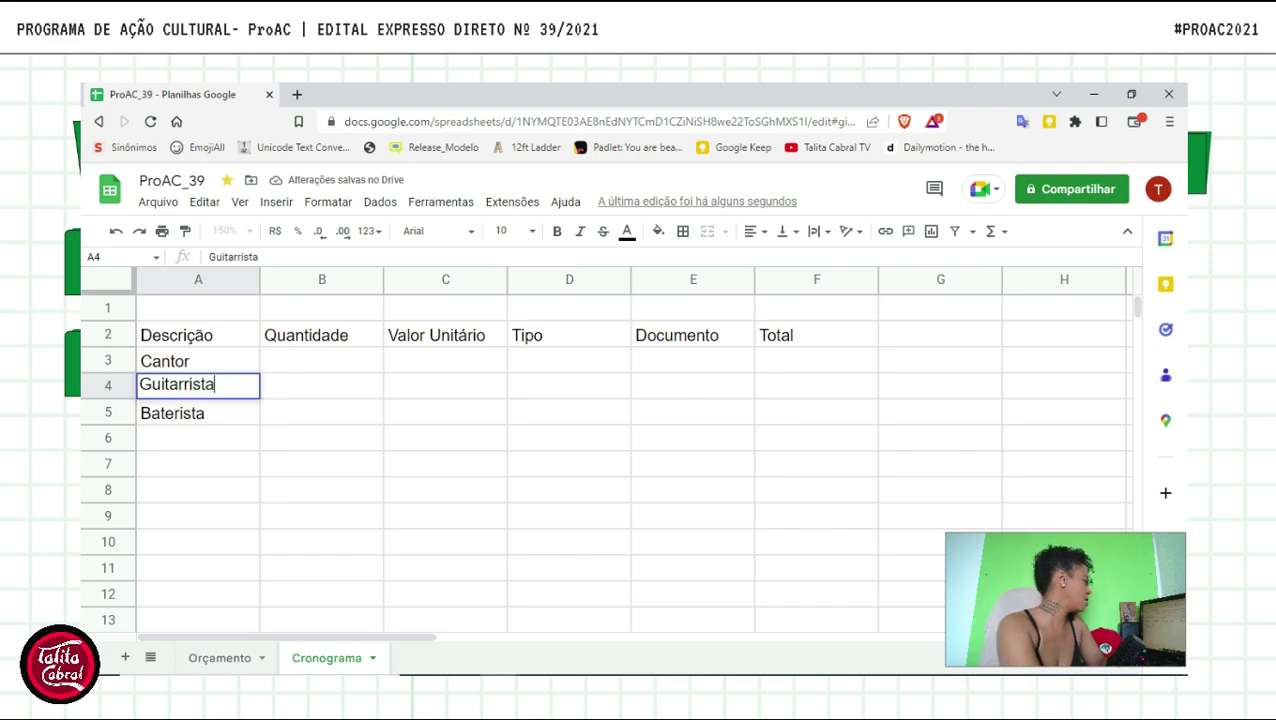
key(Return)
- Enter Transporte in A6, fixing the misspelled Tranposte
click(198, 438)
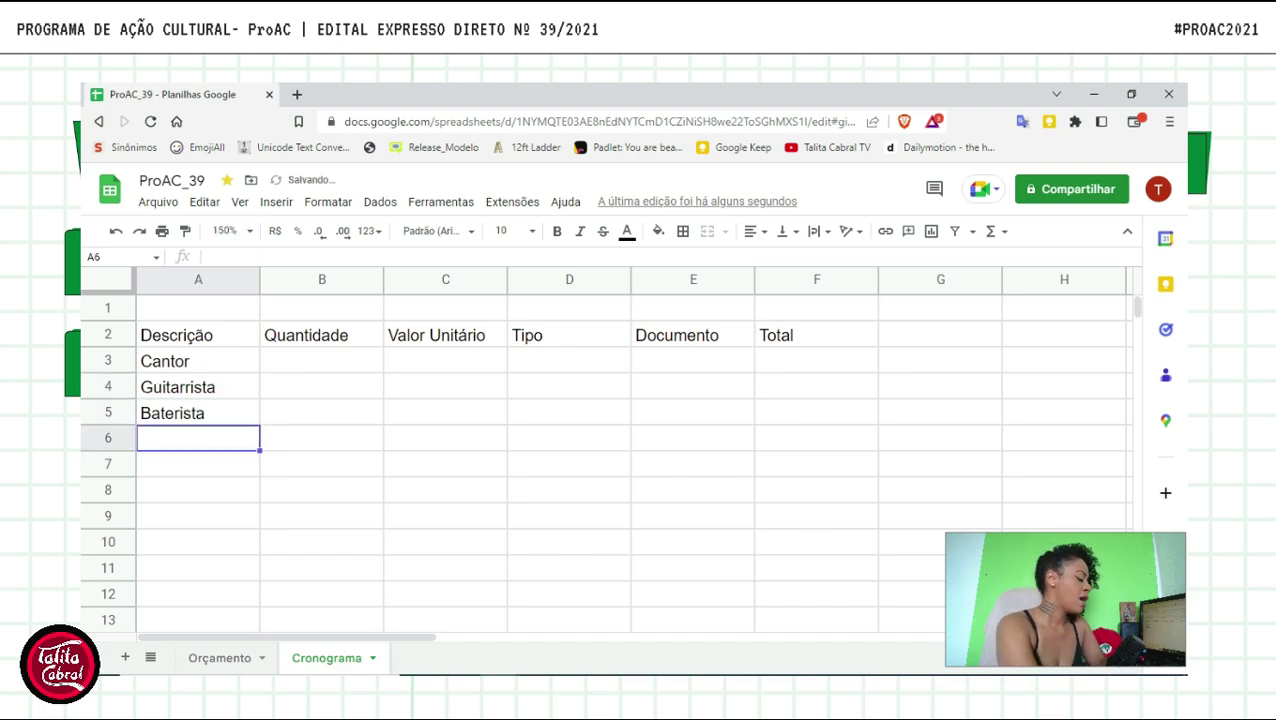
text(Tranposte)
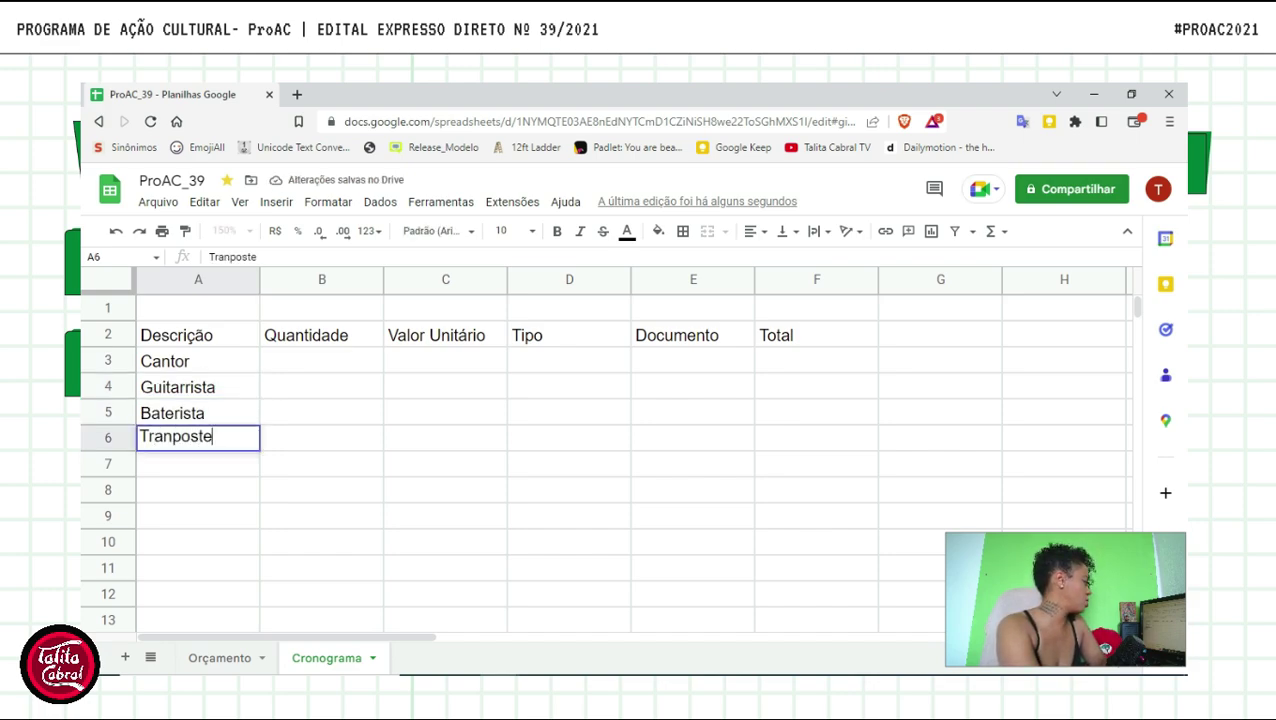
key(Return)
click(198, 439)
key(Return)
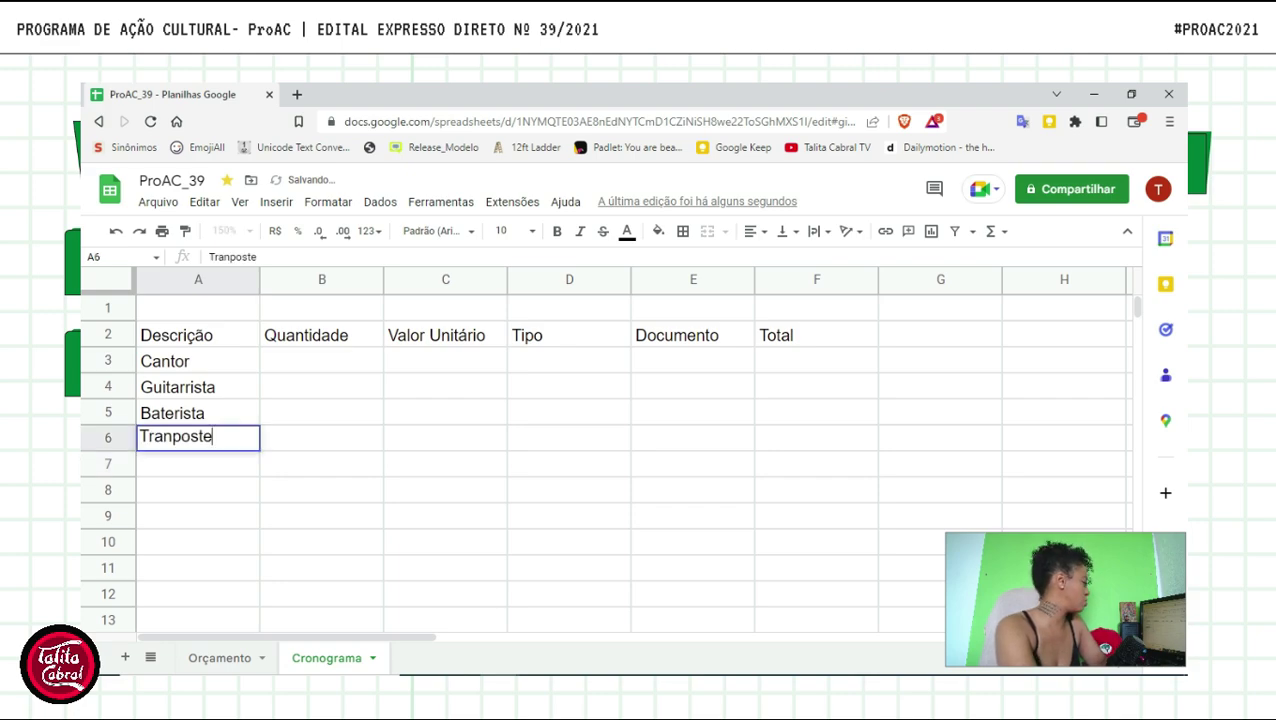
key(Left)
key(Left)
key(Left)
key(Left)
key(Left)
text(s)
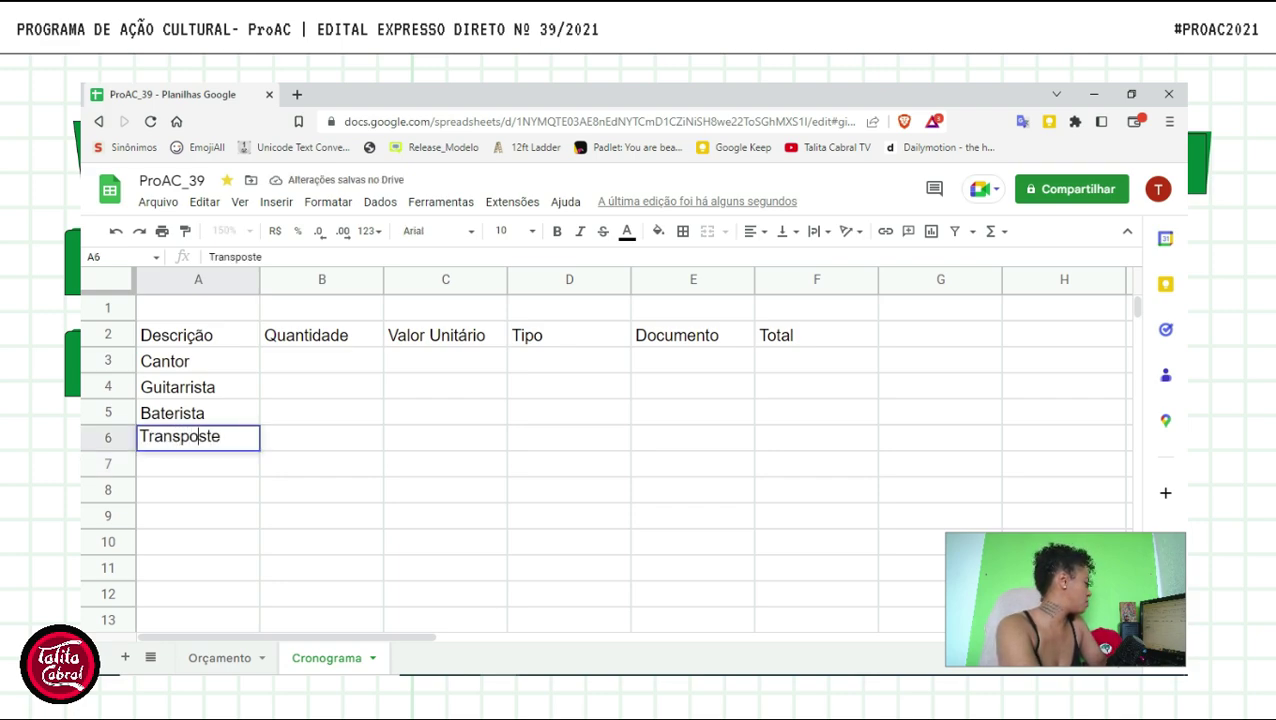
key(Delete)
text(r)
key(Return)
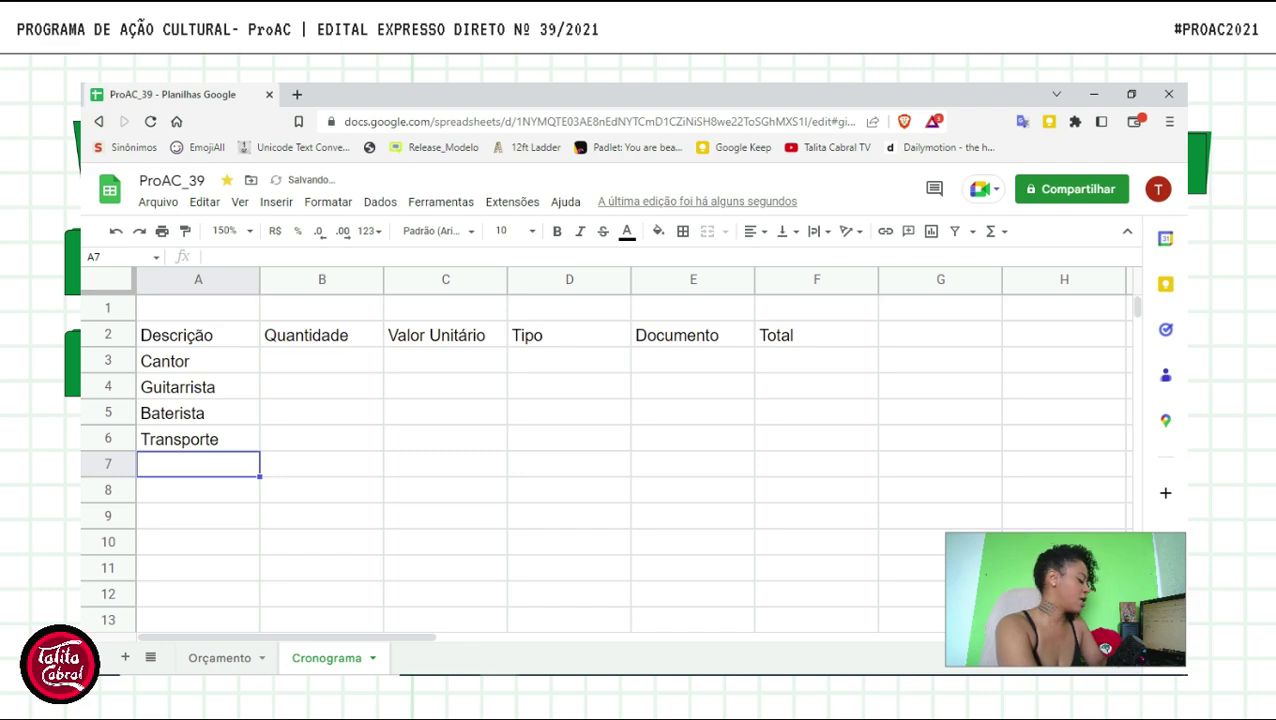
- Enter Alimentação in A7 and Gravador in A8
text(Alimentação)
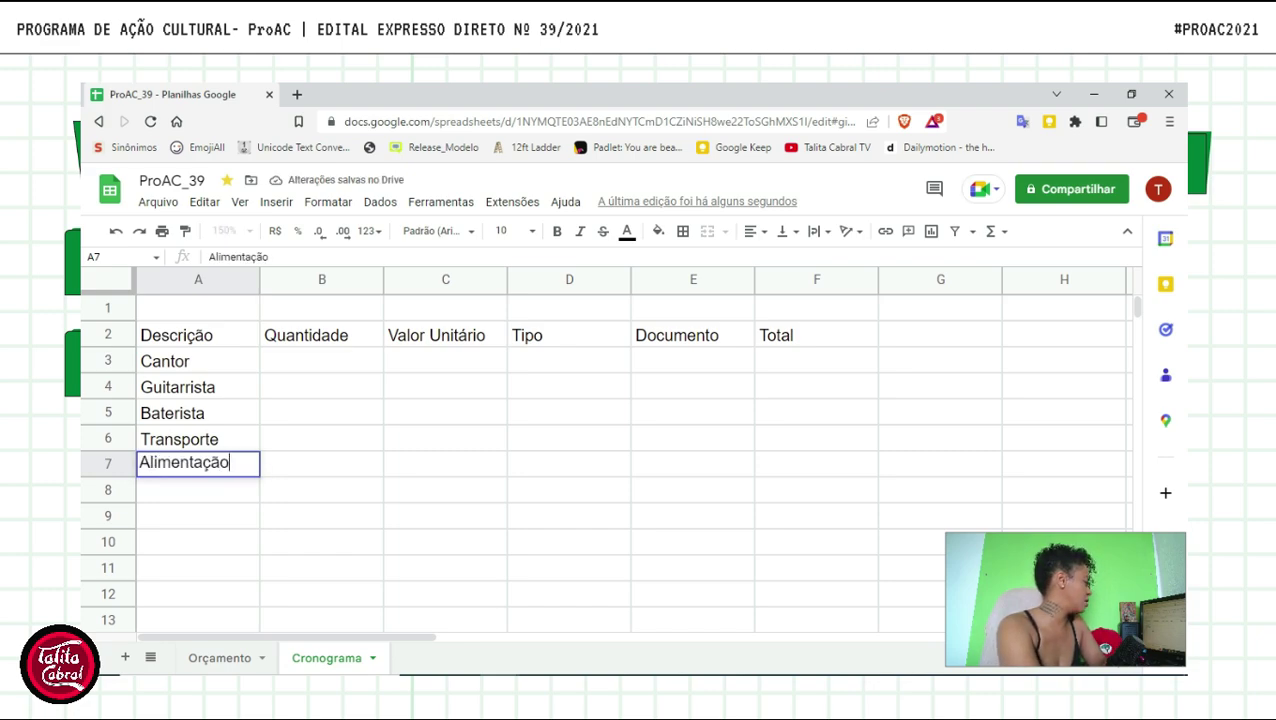
key(Return)
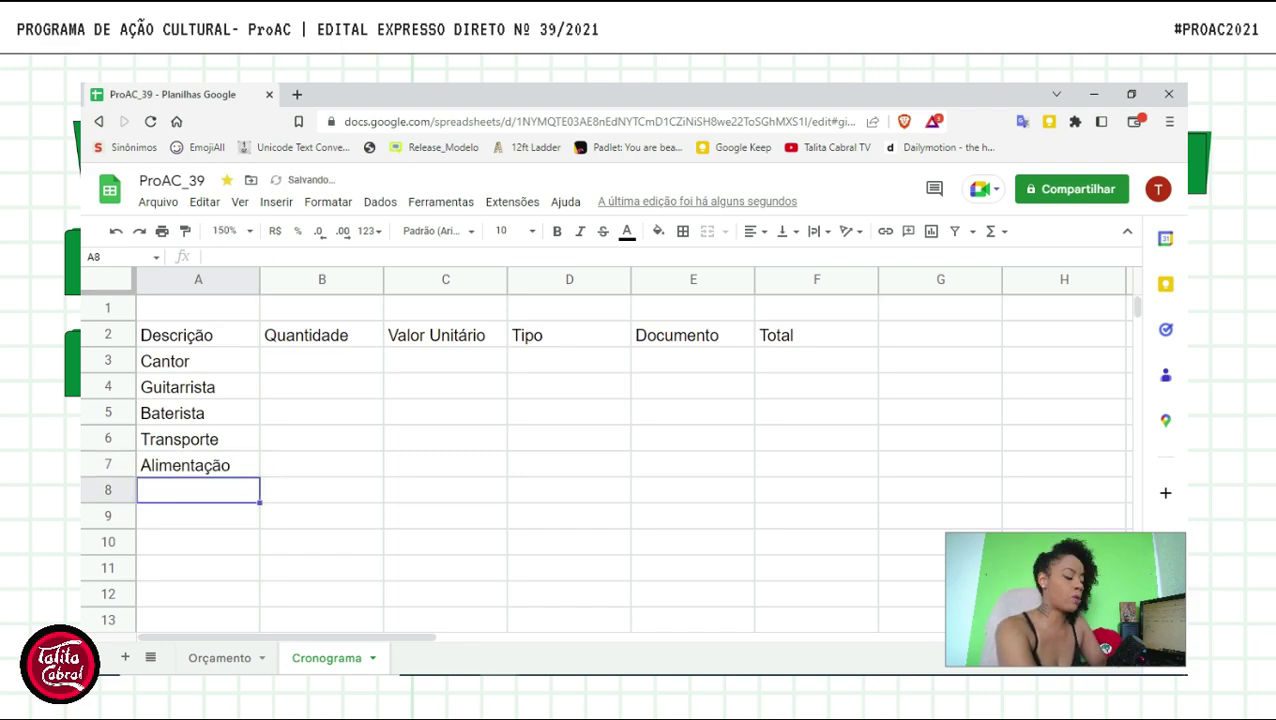
text(Gravador)
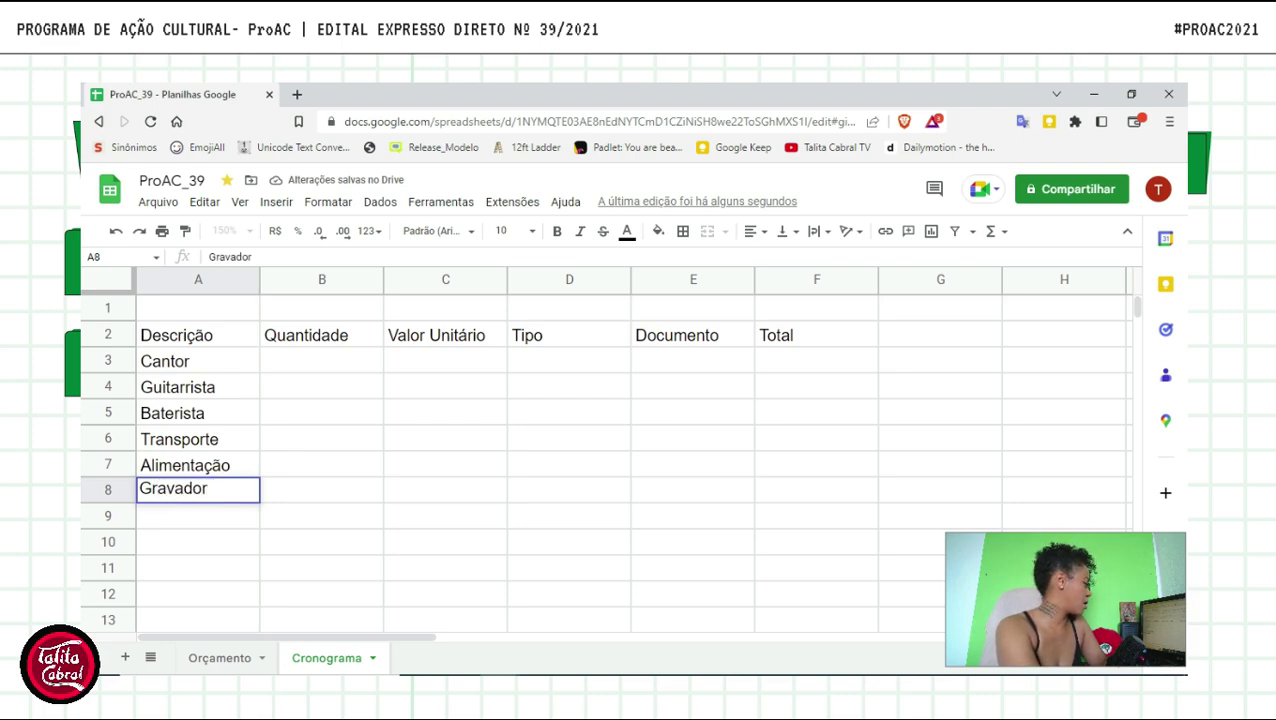
key(Tab)
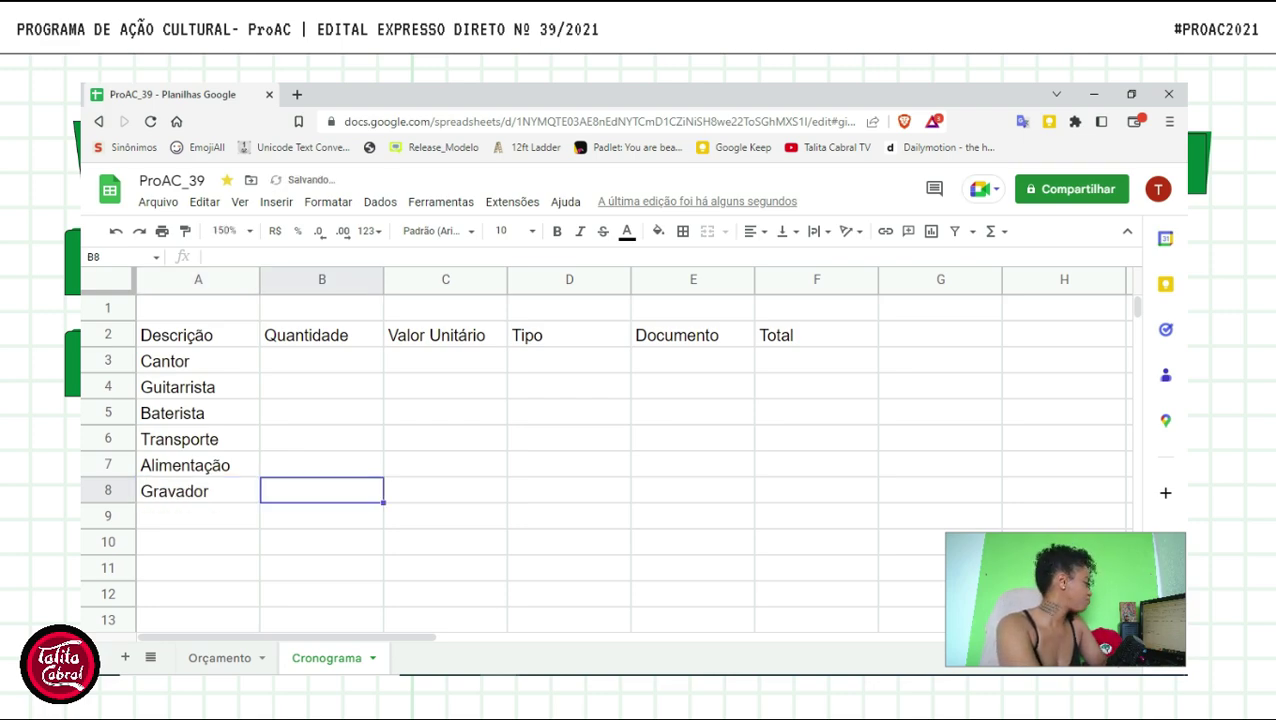
- Enter 1000 as the quantity for Cantor, Guitarrista and Baterista in B3:B5
key(Up)
key(Up)
key(Up)
key(Up)
key(Up)
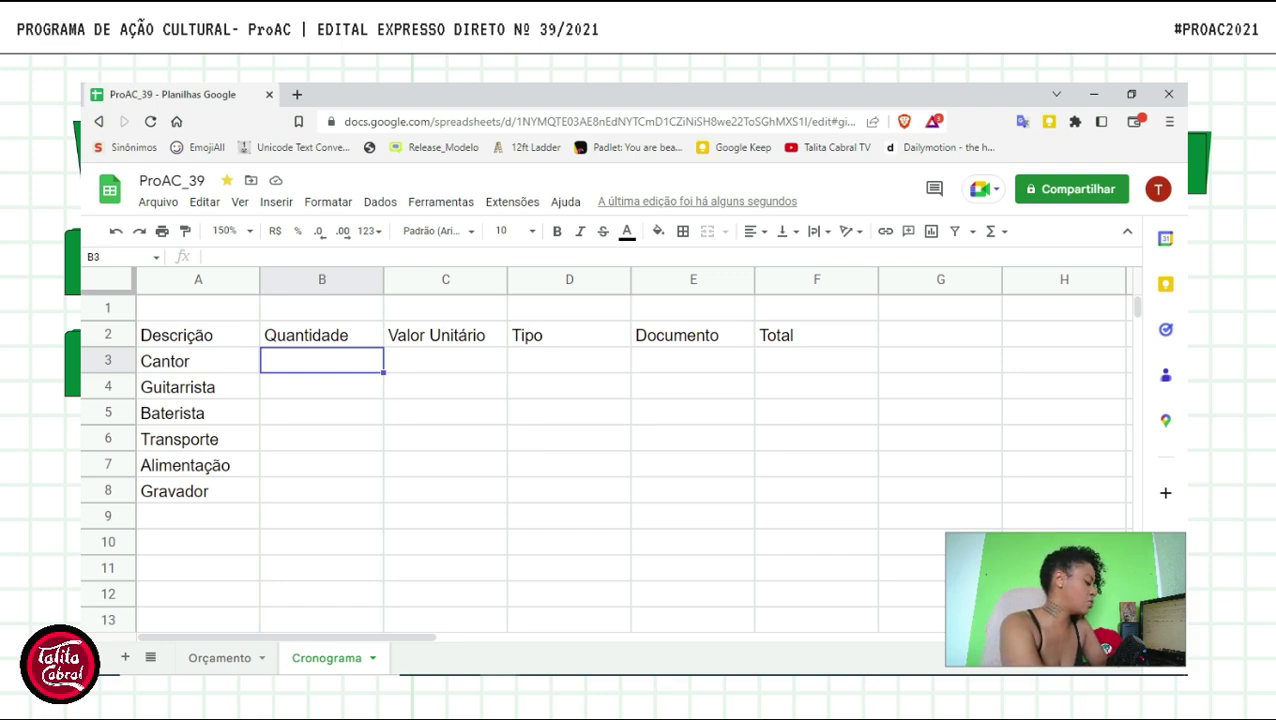
text(1000)
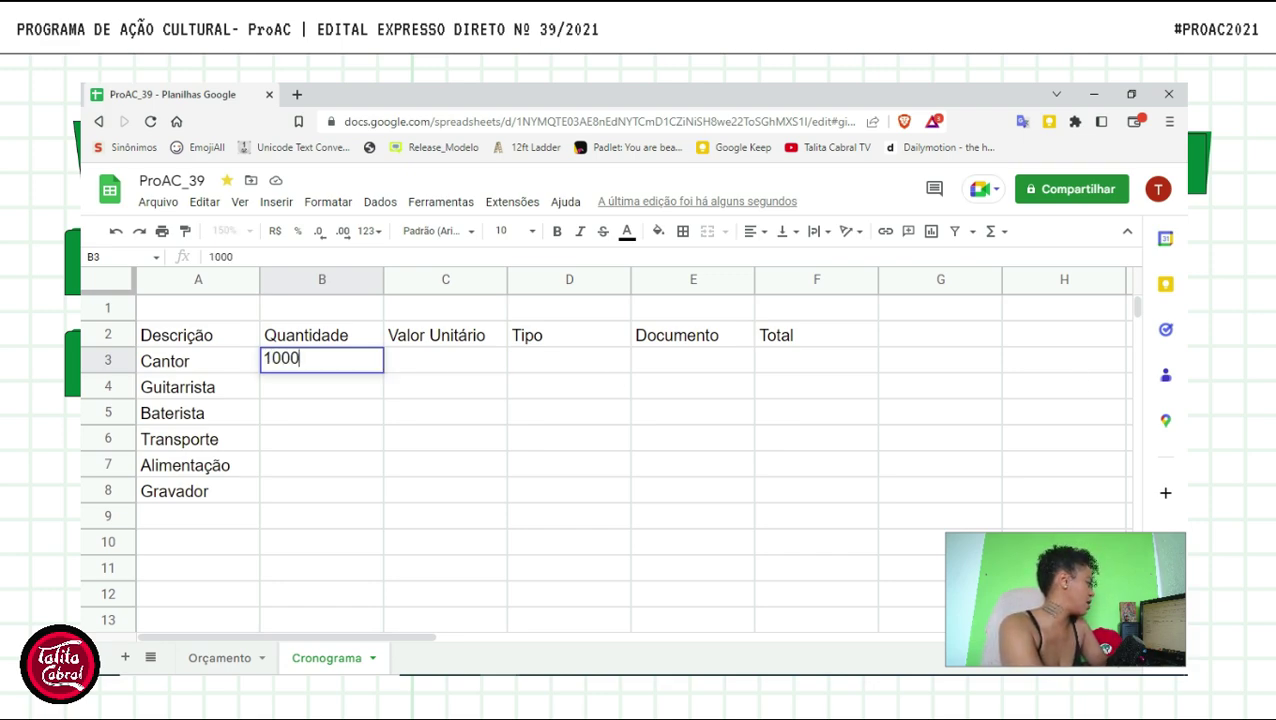
key(Return)
text(1000)
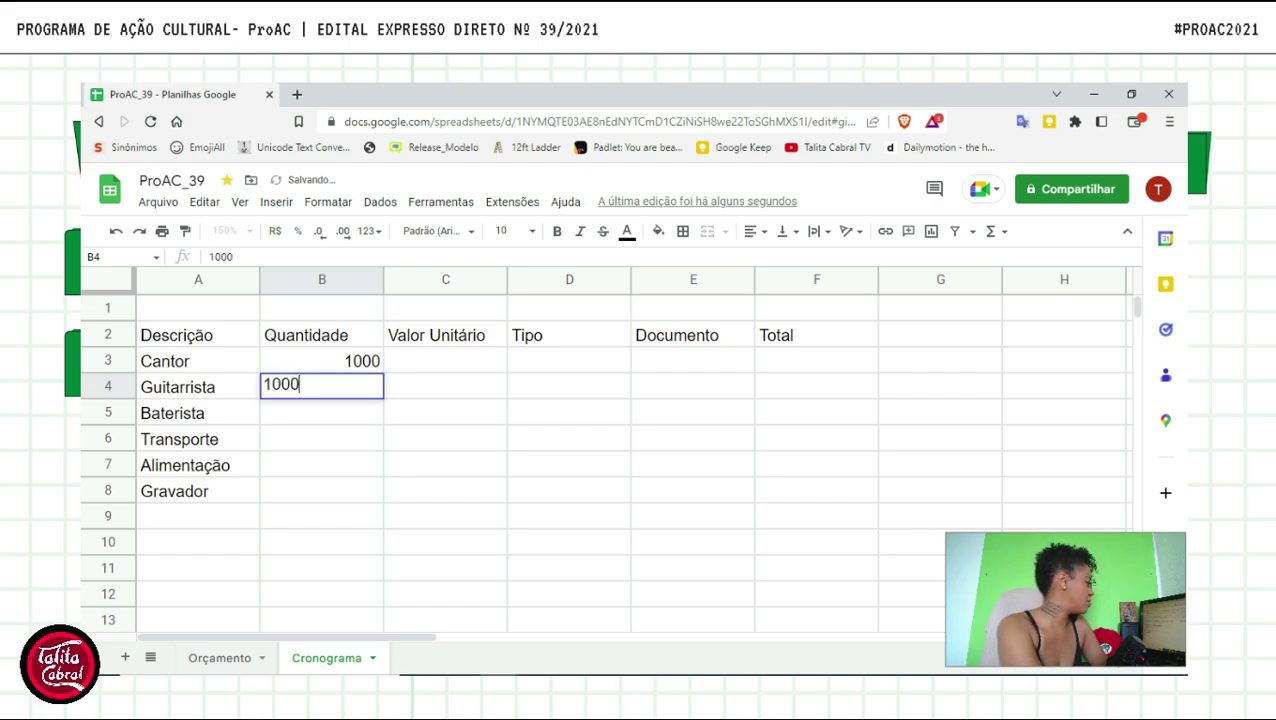
key(Return)
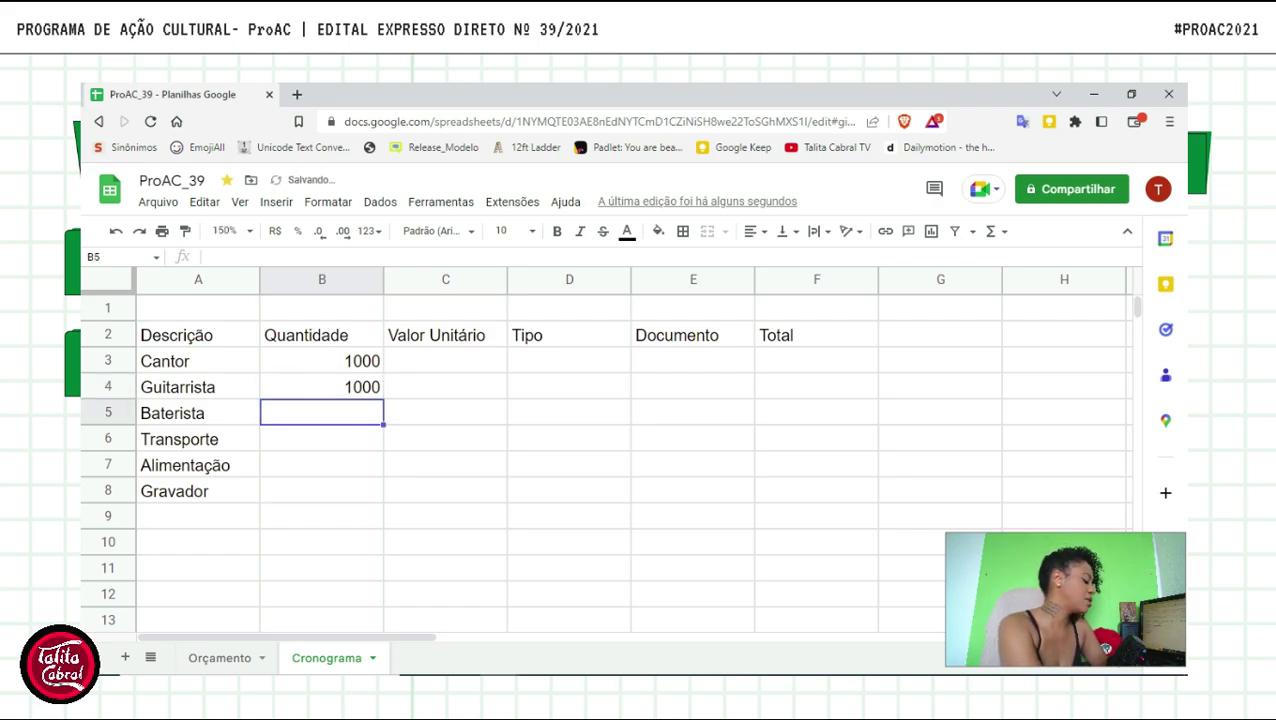
text(1000)
key(Return)
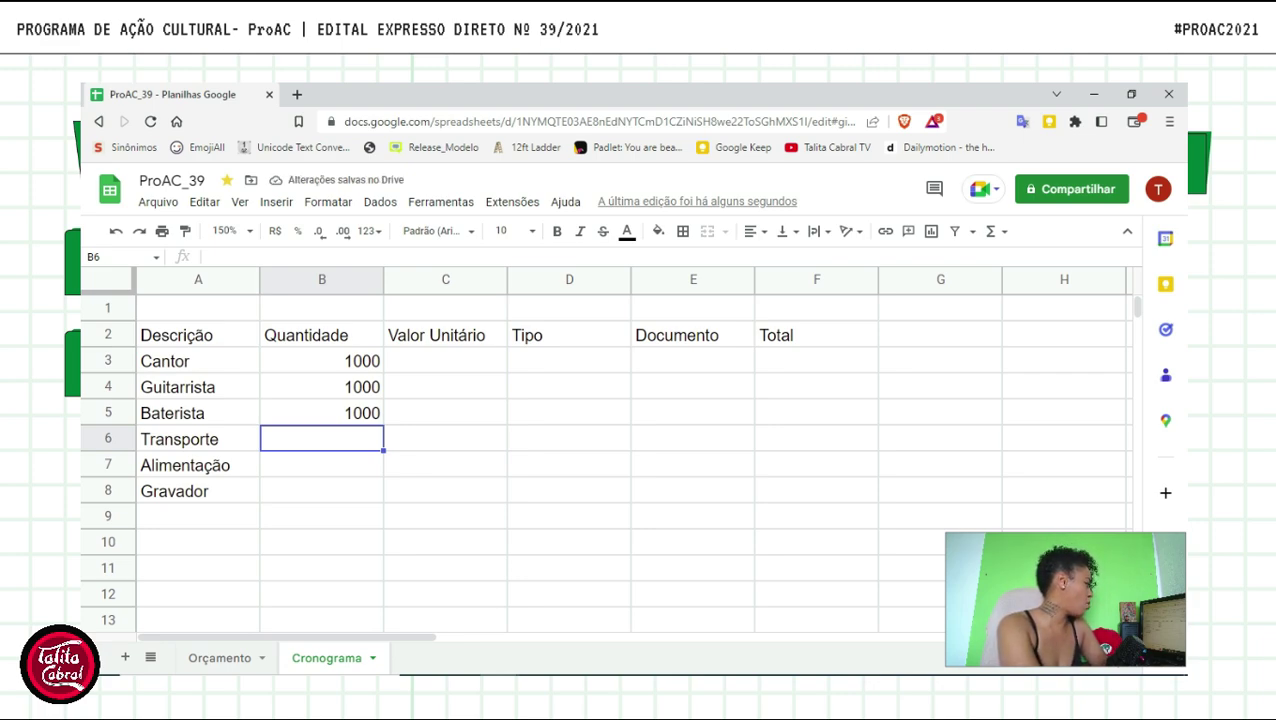
- Clear B3:B5 and replace the musicians' quantities with 3 each
key(Up)
key(Up)
key(Up)
key(shift+Down)
key(shift+Down)
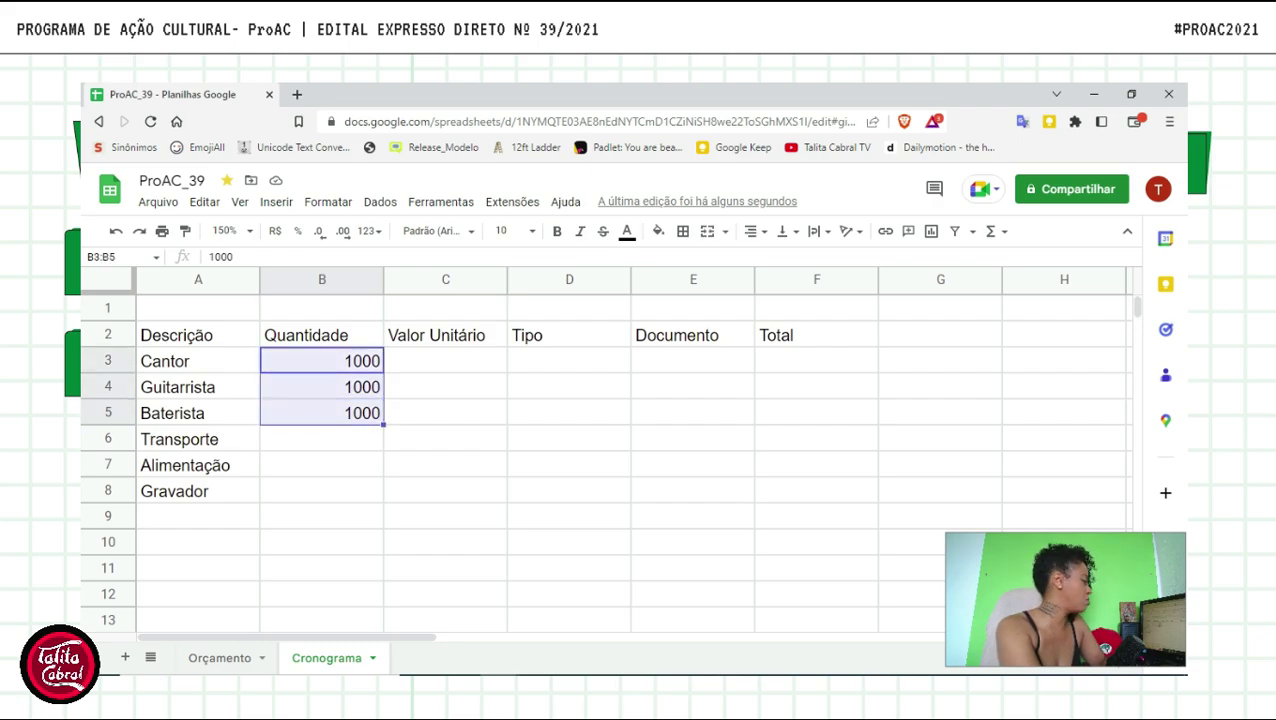
key(shift+Down)
key(shift+Up)
key(Delete)
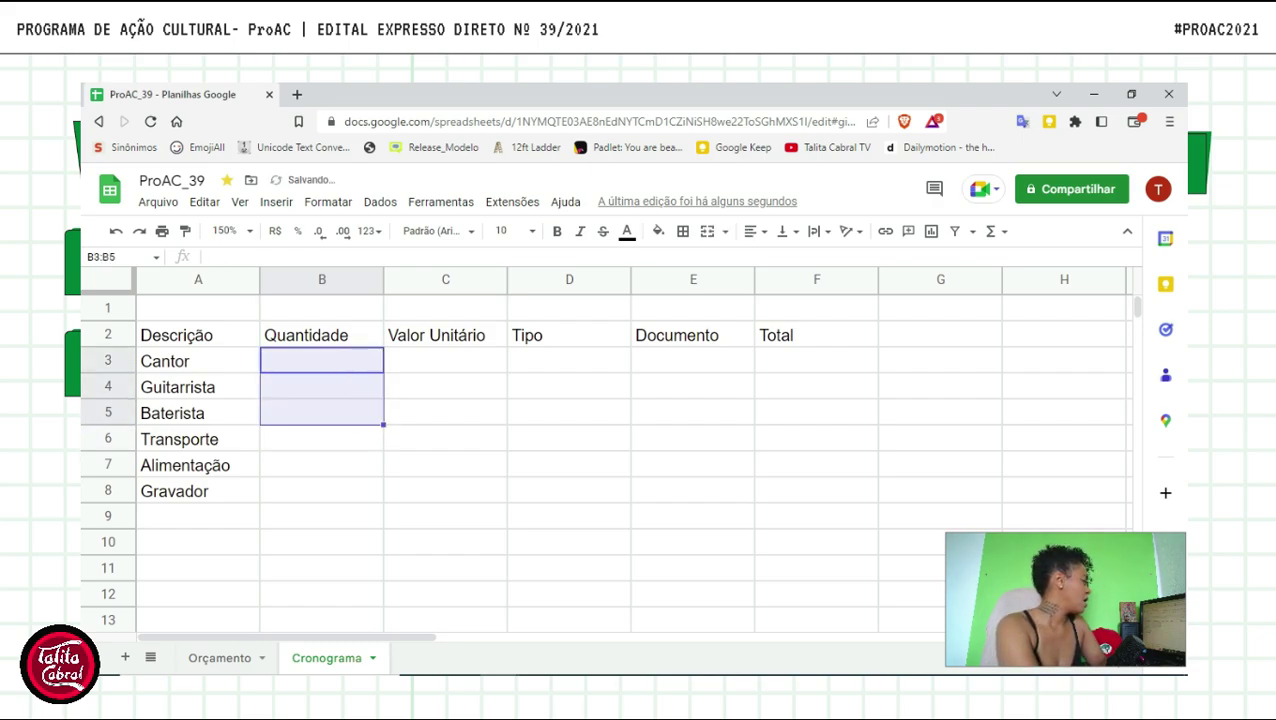
text(3)
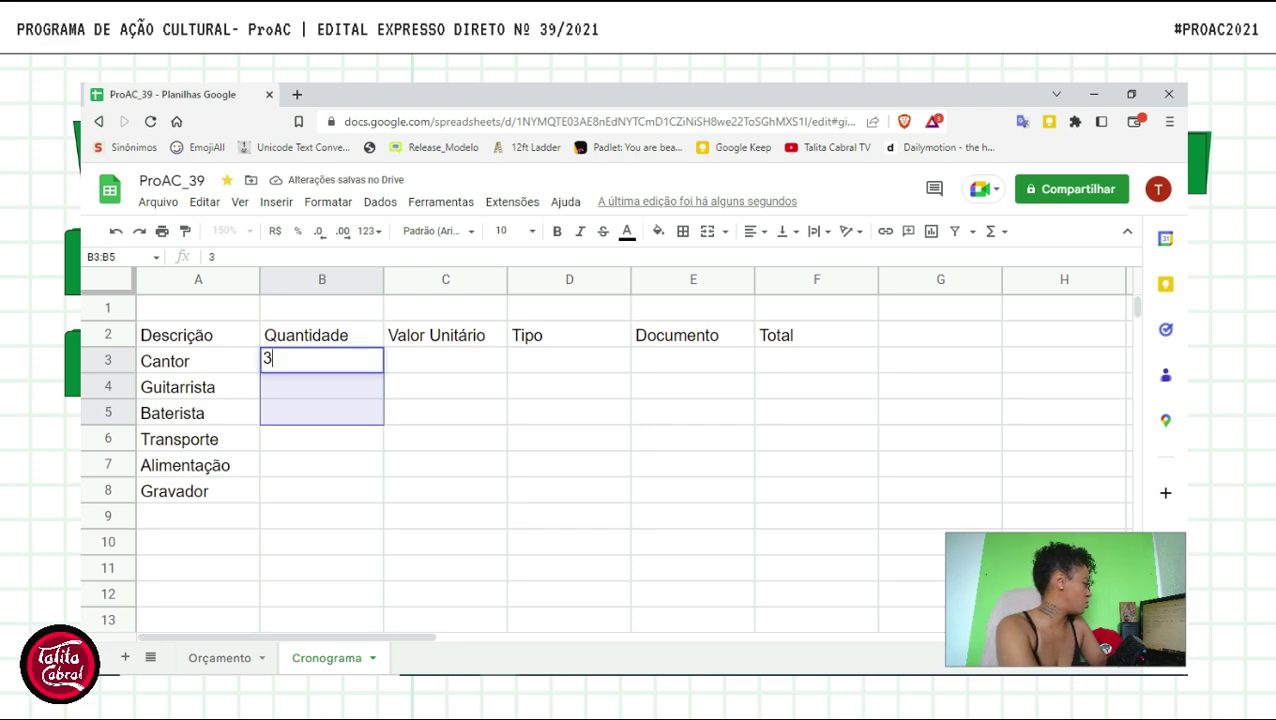
key(Return)
text(3)
key(Return)
text(3)
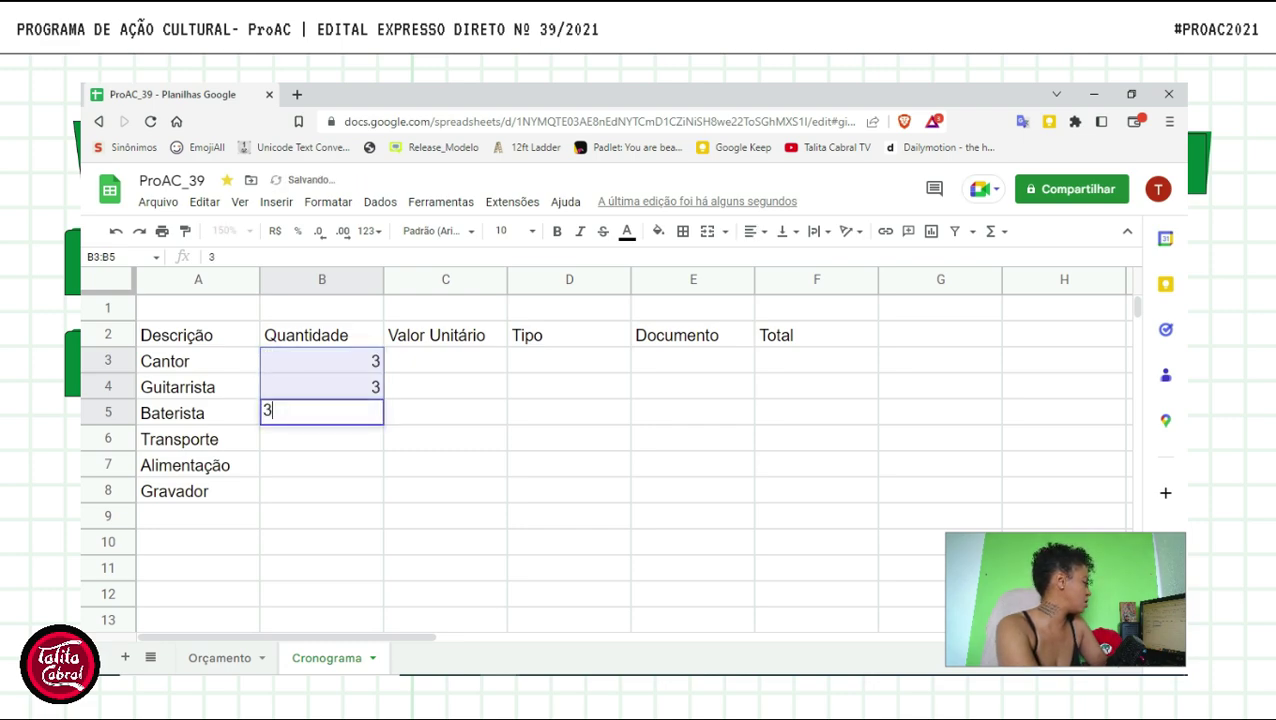
key(Return)
key(Return)
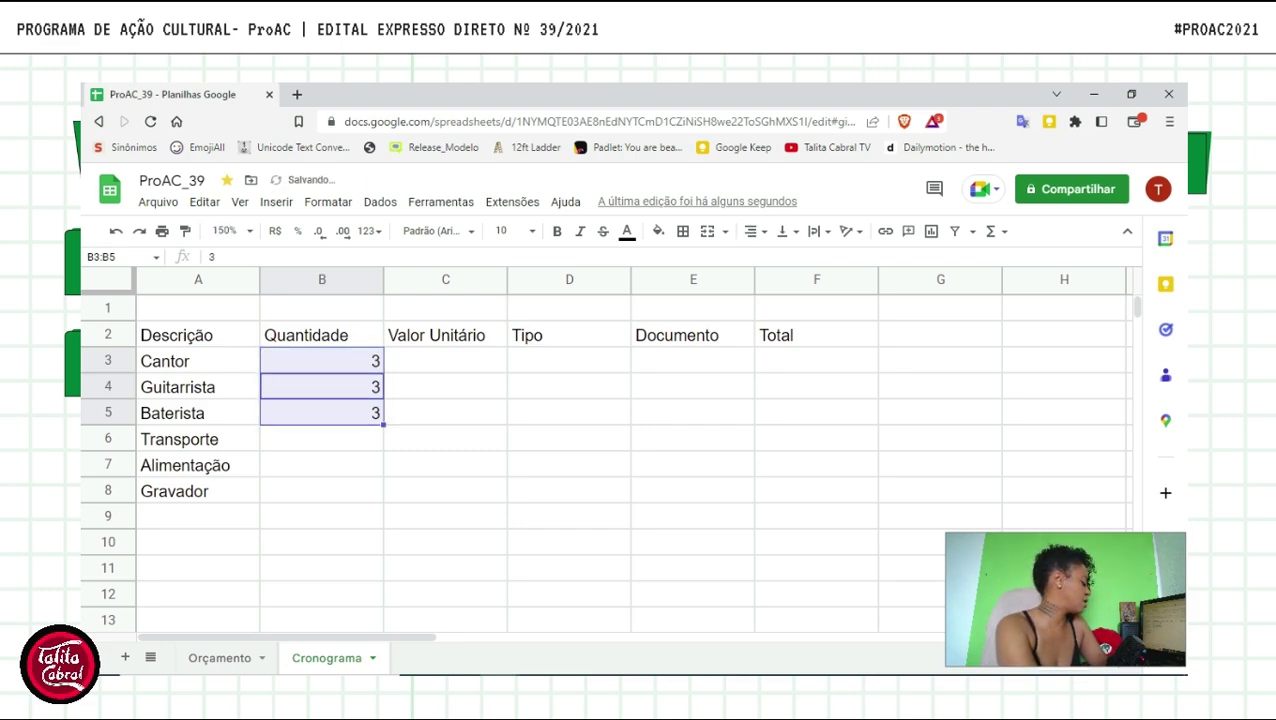
- Set quantity 3 for Transporte and Alimentação and 1 for Gravador
click(351, 444)
text(3)
click(340, 472)
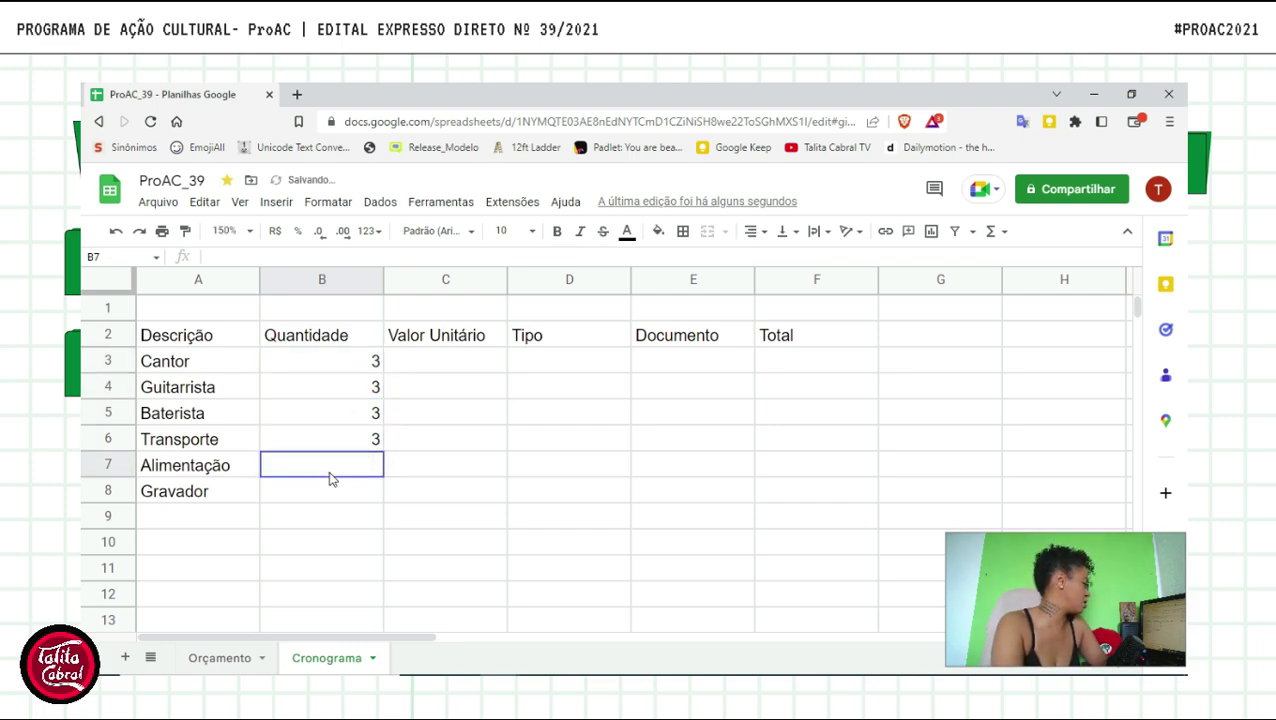
text(3)
click(335, 494)
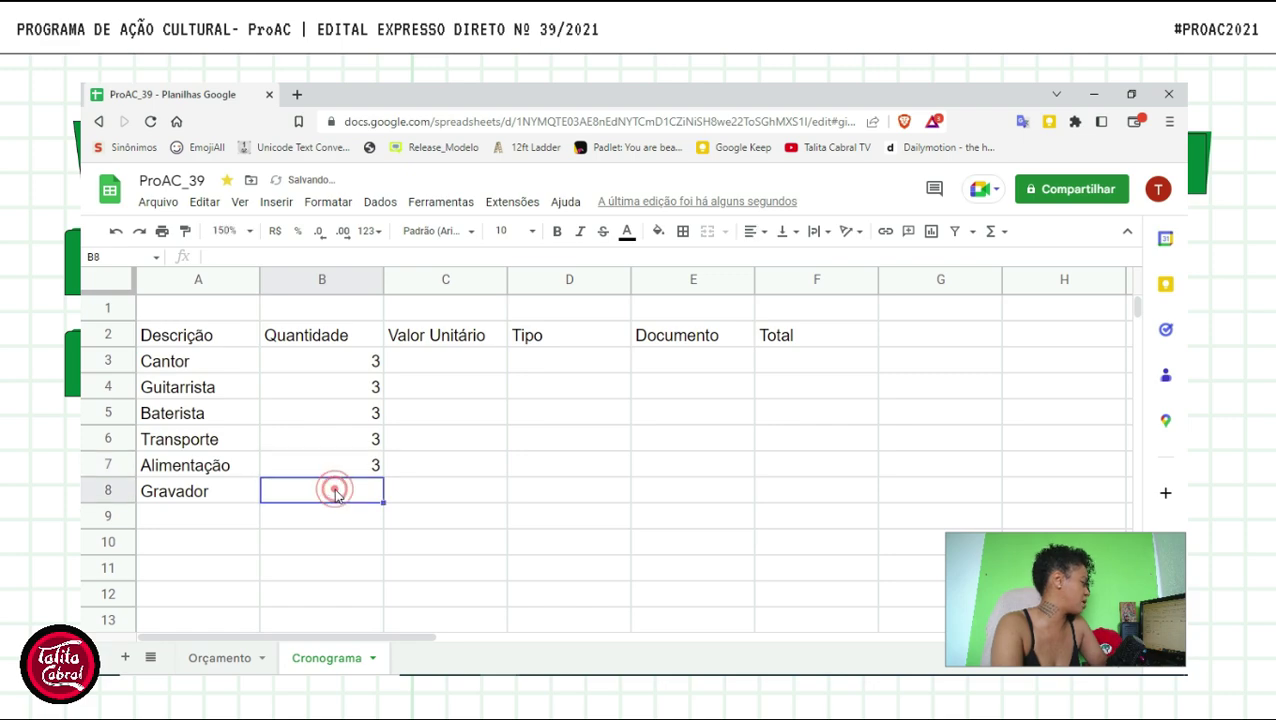
text(1)
click(490, 368)
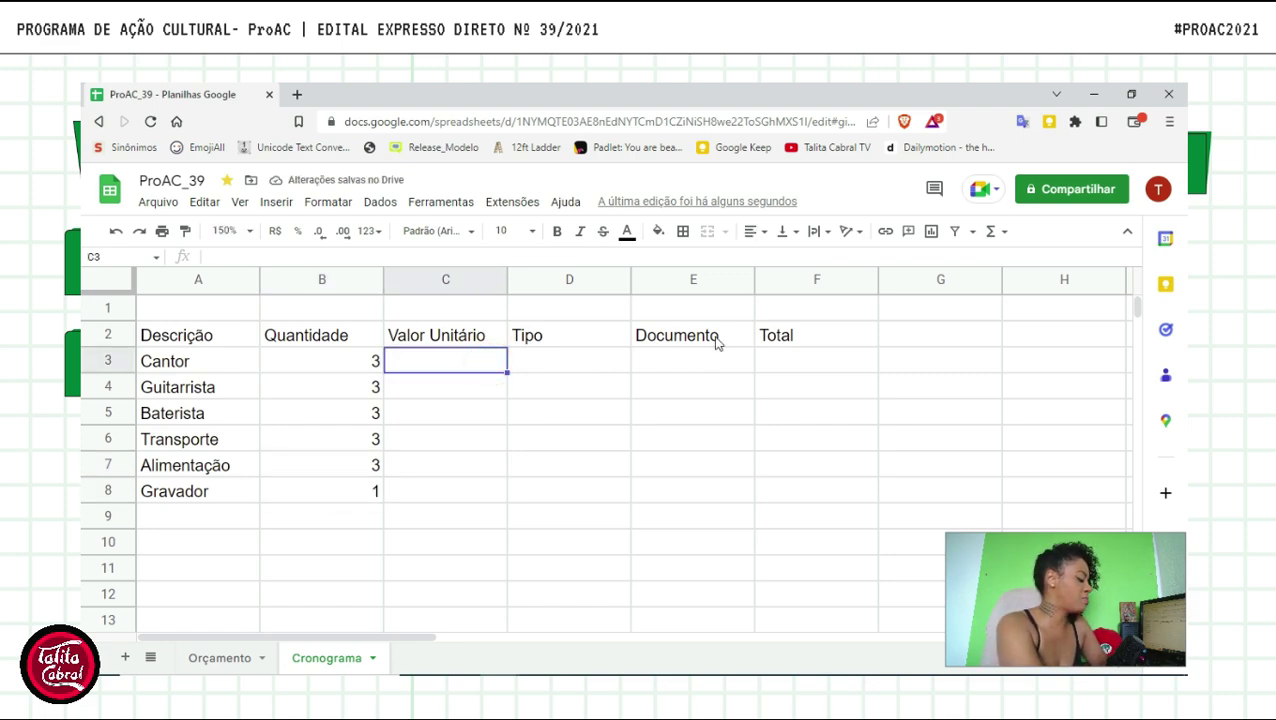
- Enter unit prices 1000, 1000, 1000, 150, 100 and 2400 down C3:C8
text(1000)
key(Return)
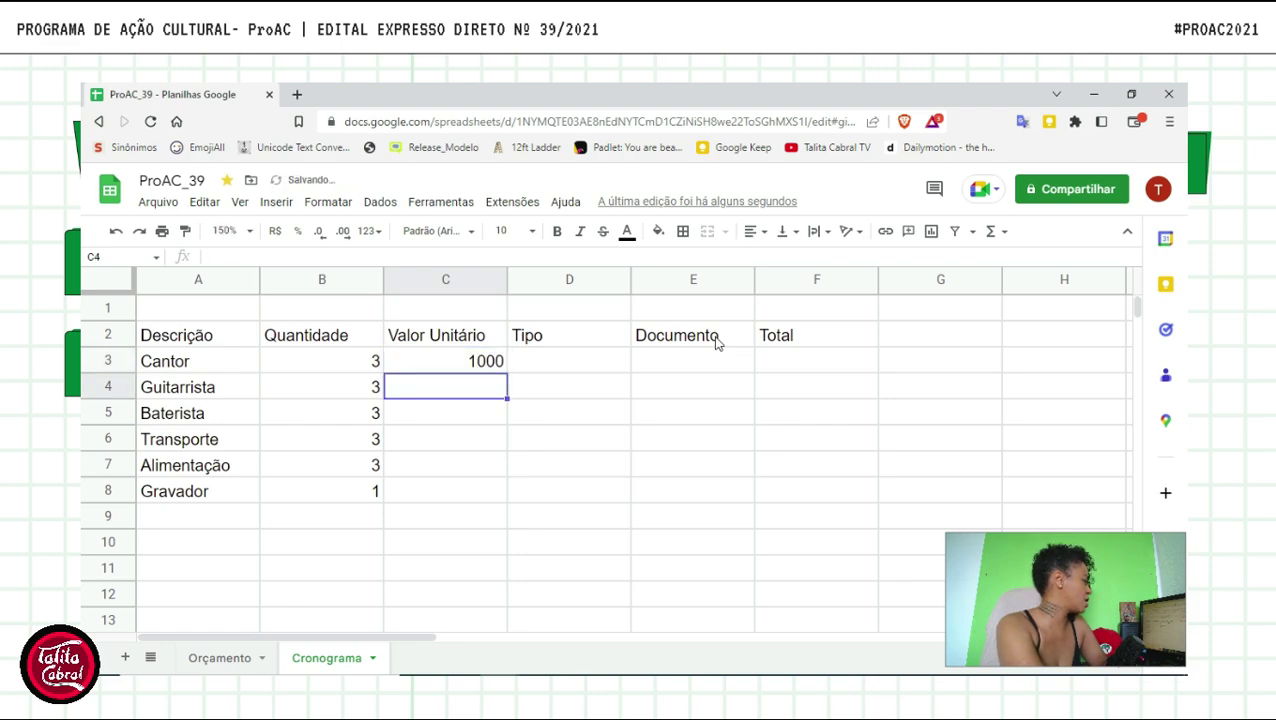
text(1000)
key(Return)
text(100)
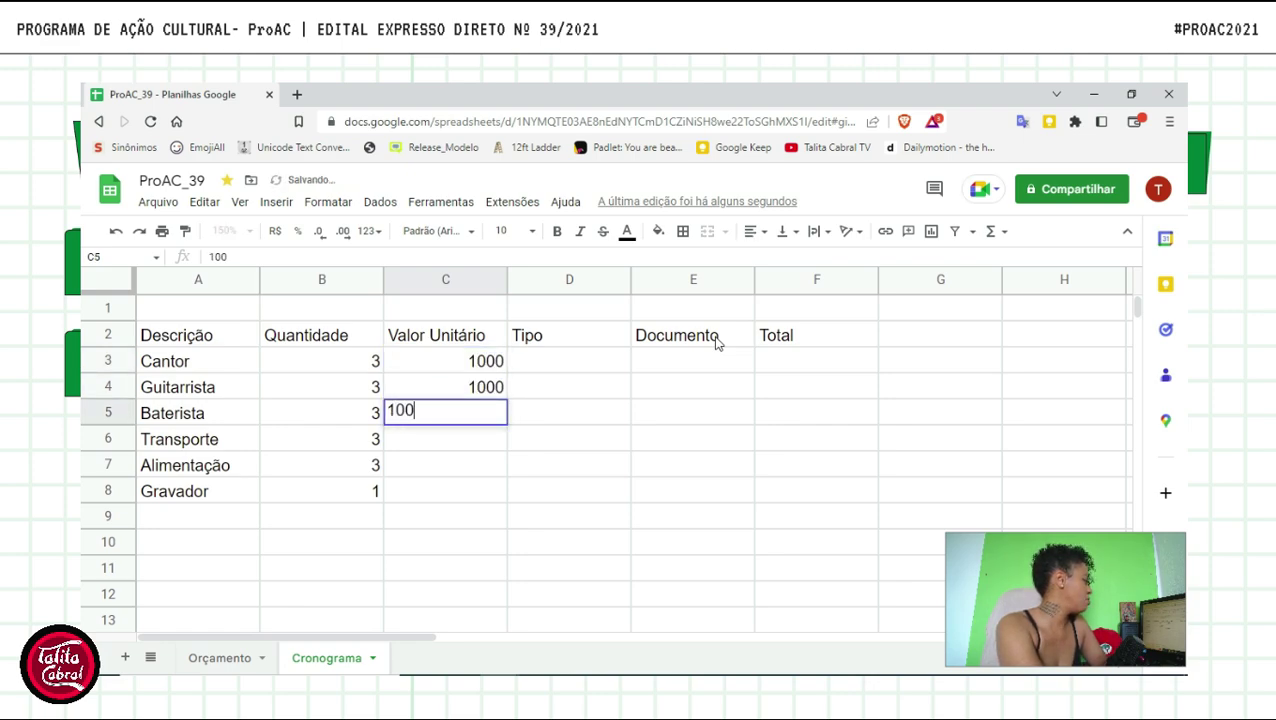
text(0)
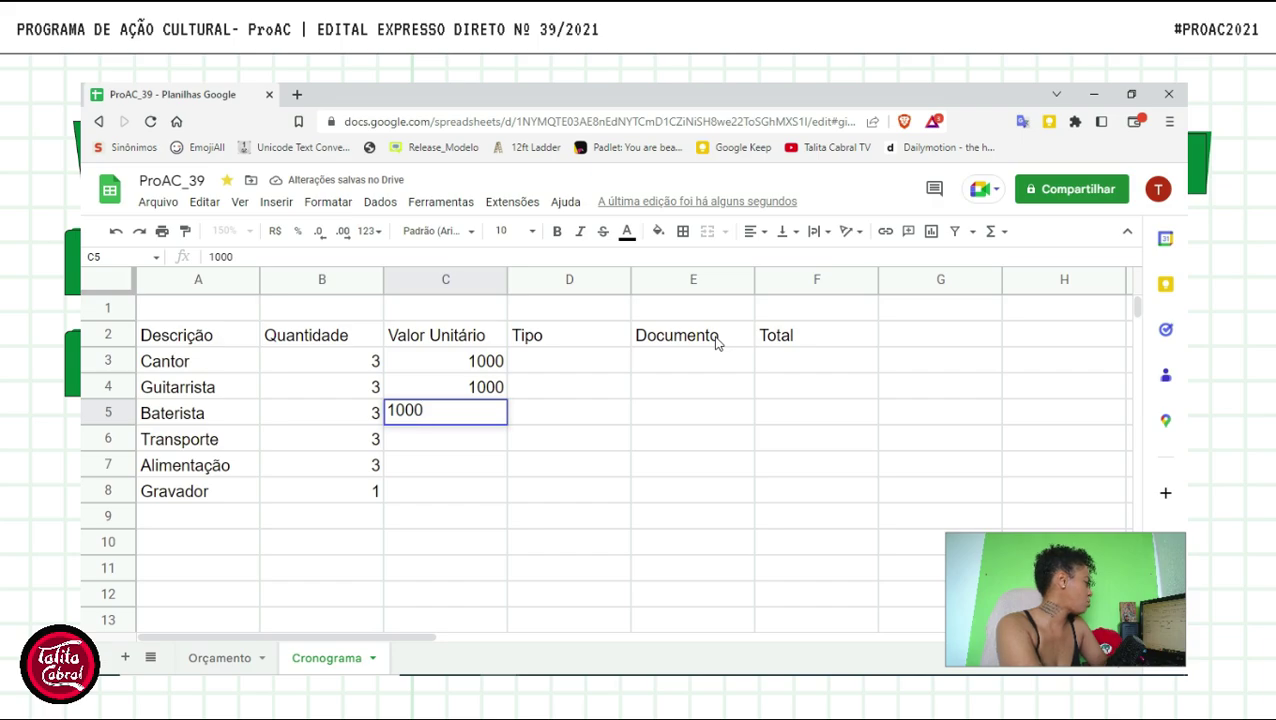
key(Return)
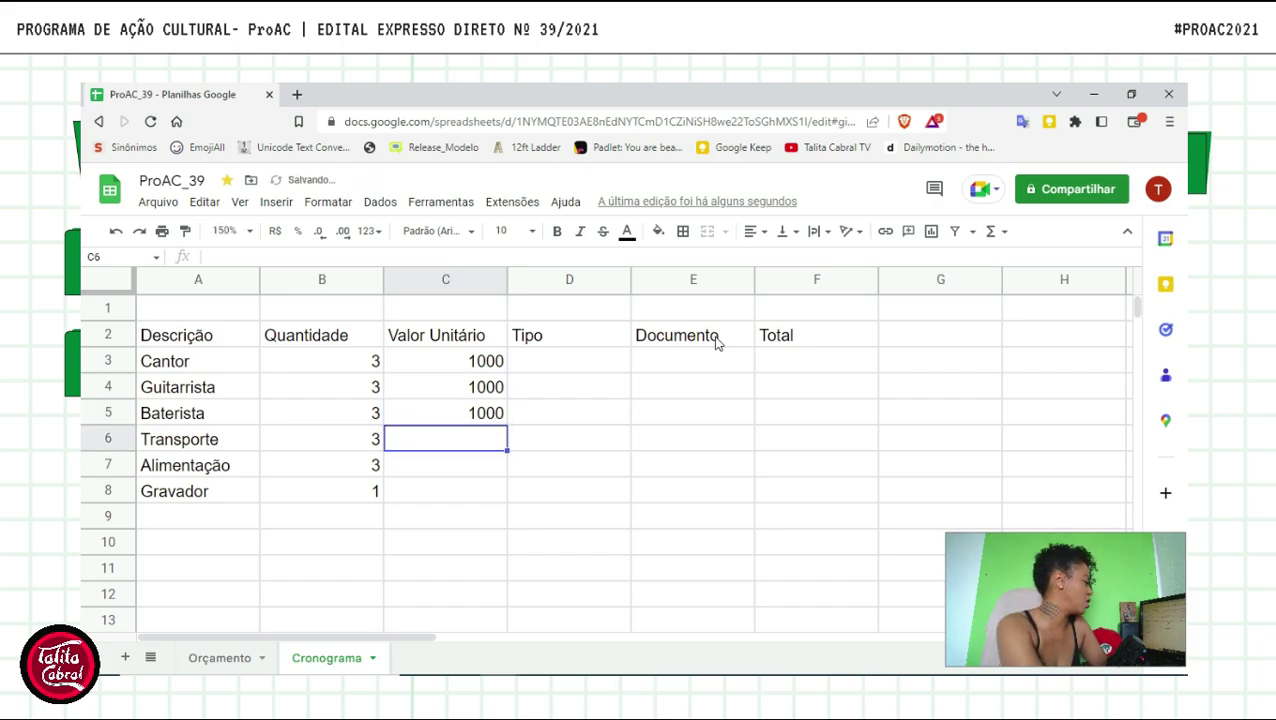
text(150)
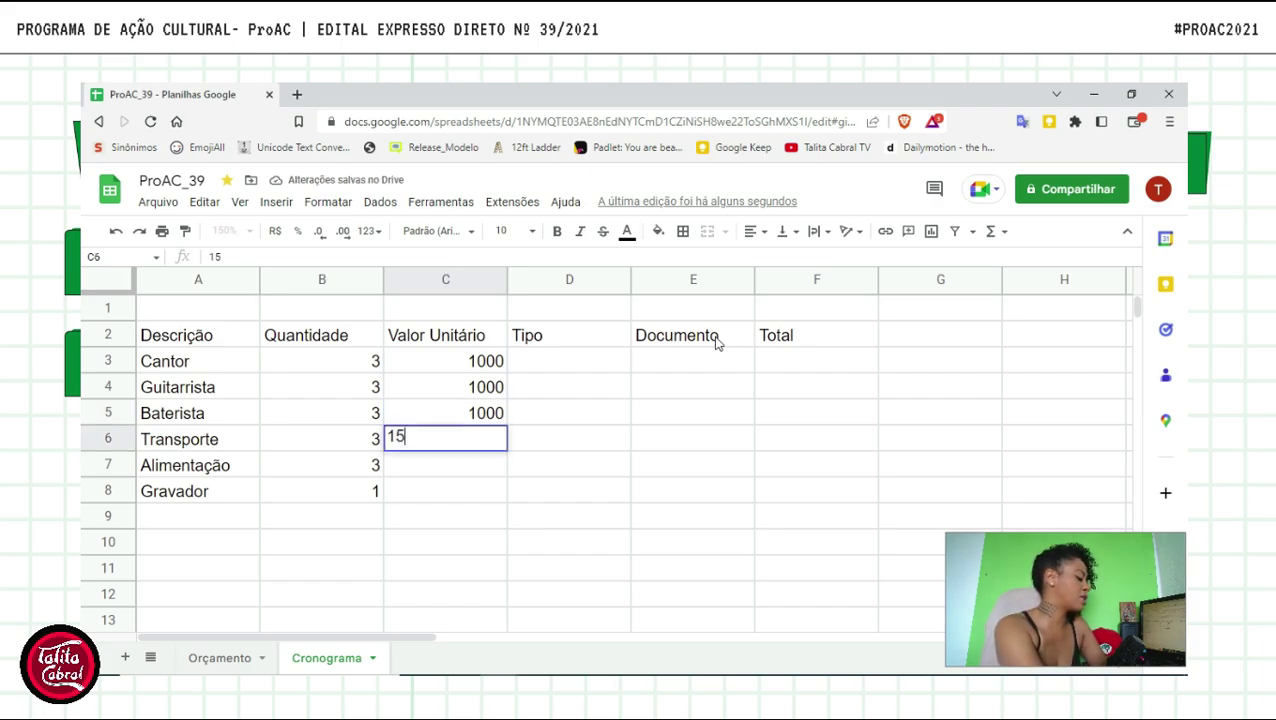
key(Return)
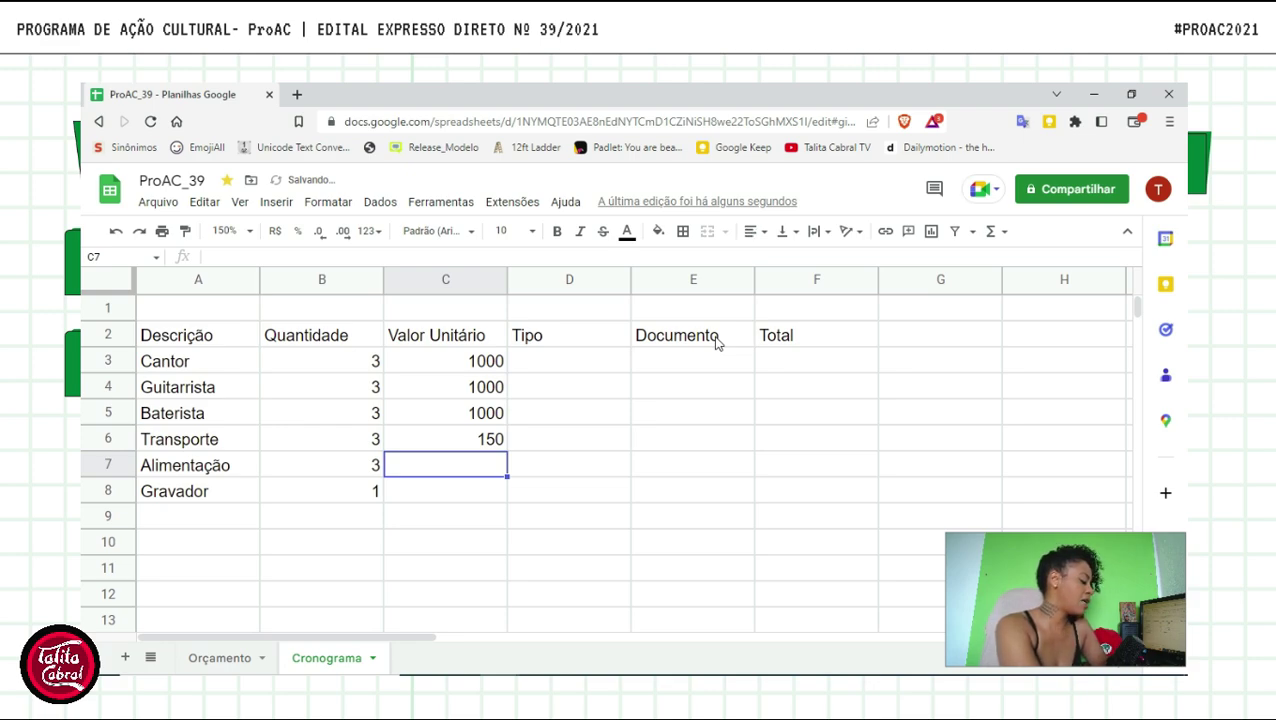
text(100)
key(Return)
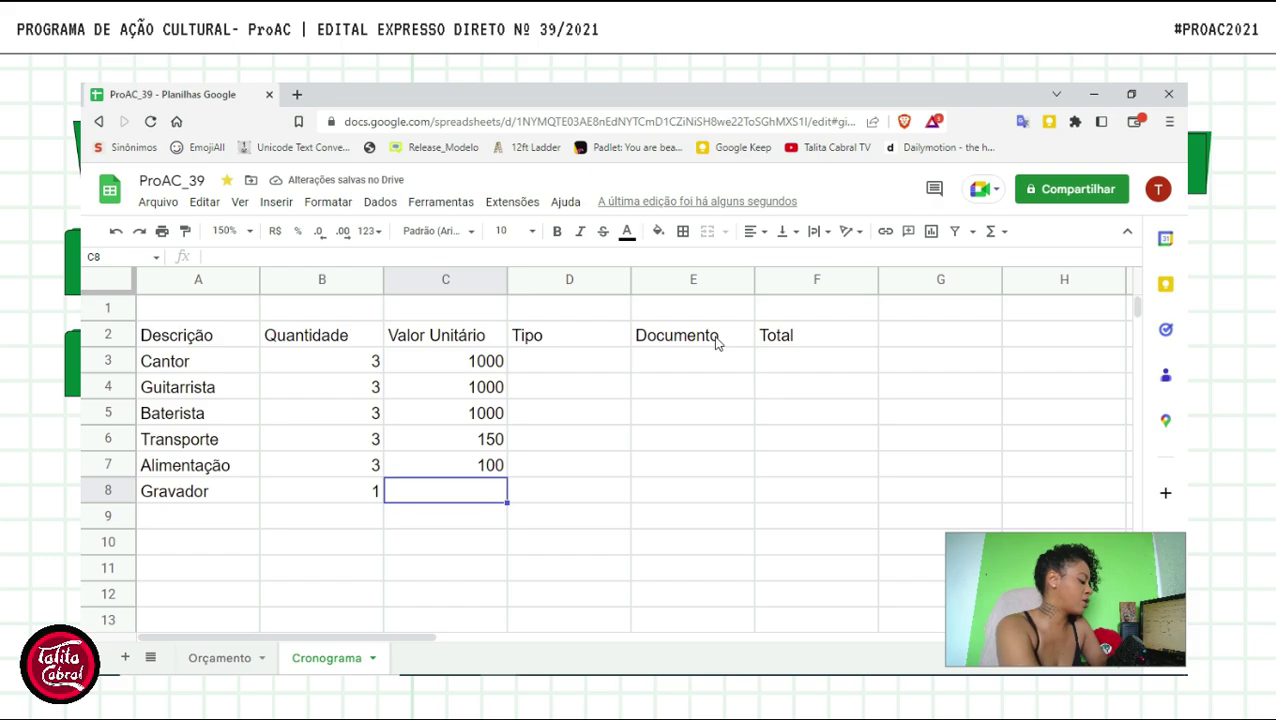
text(2400)
key(Return)
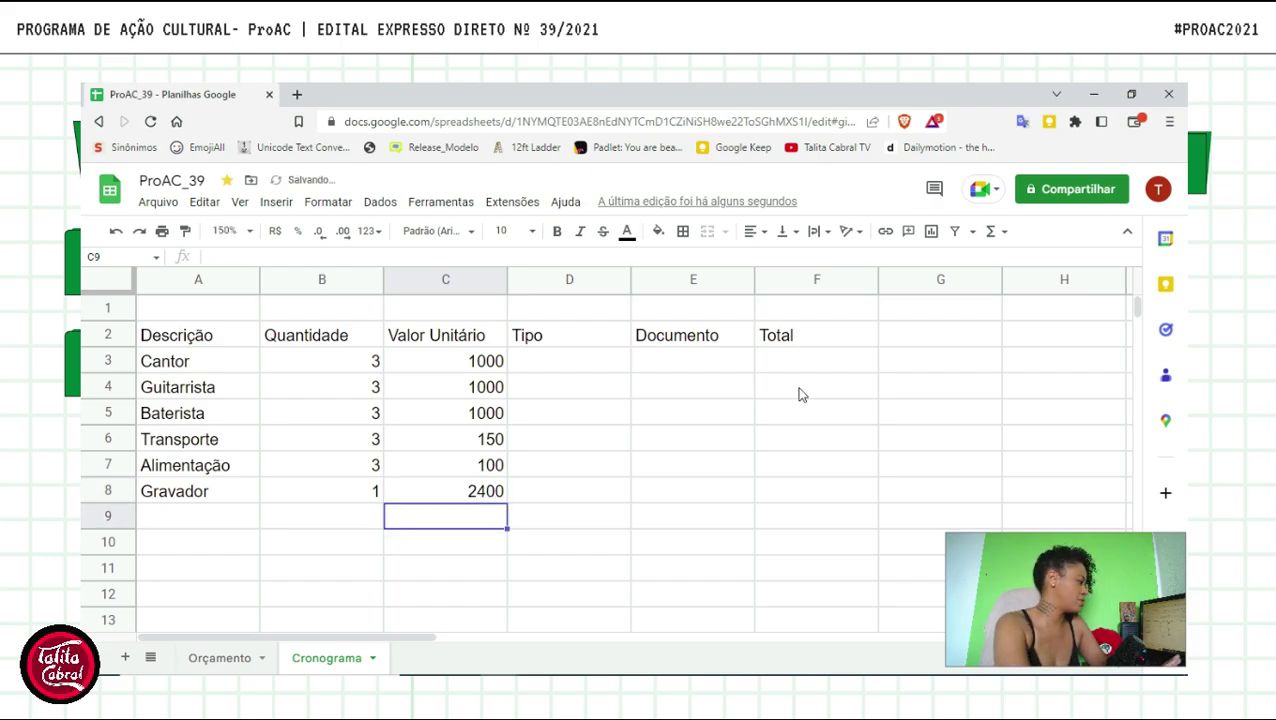
- Set Tipo to Cachê for the three musicians and Frete for Transporte
click(526, 375)
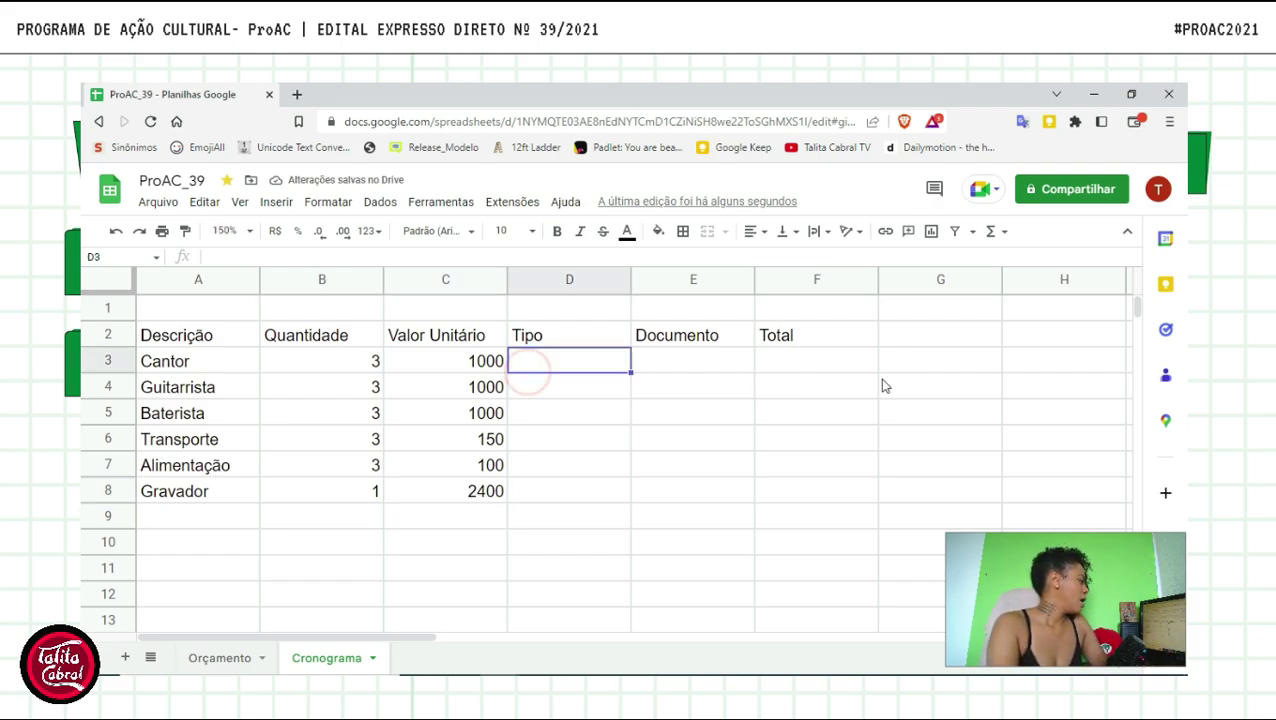
text(Cachê)
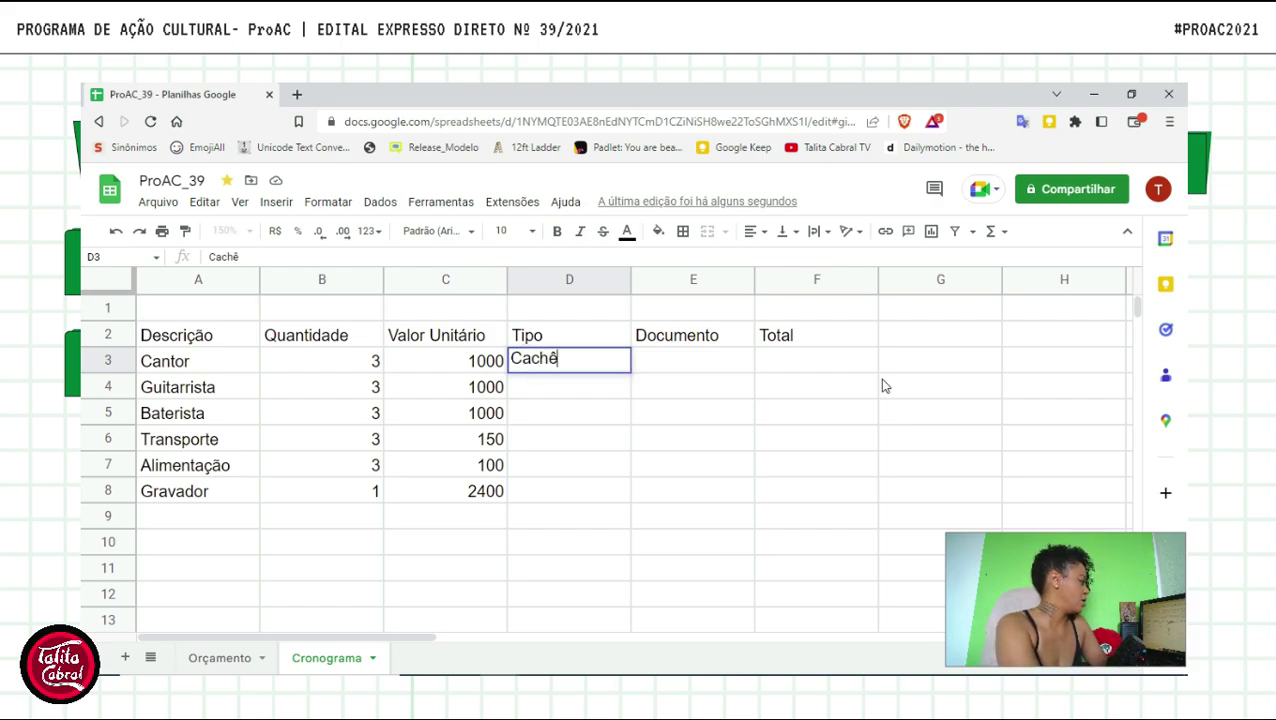
key(Return)
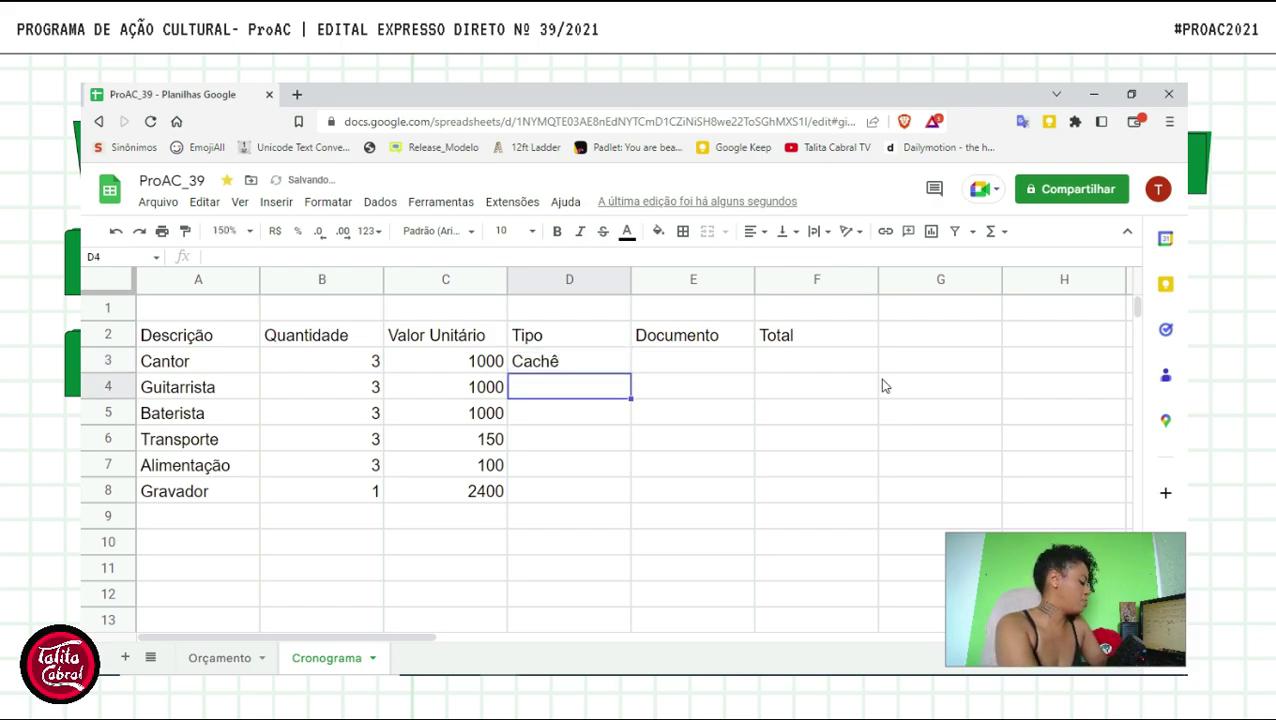
text(Cach)
key(Return)
text(Cach)
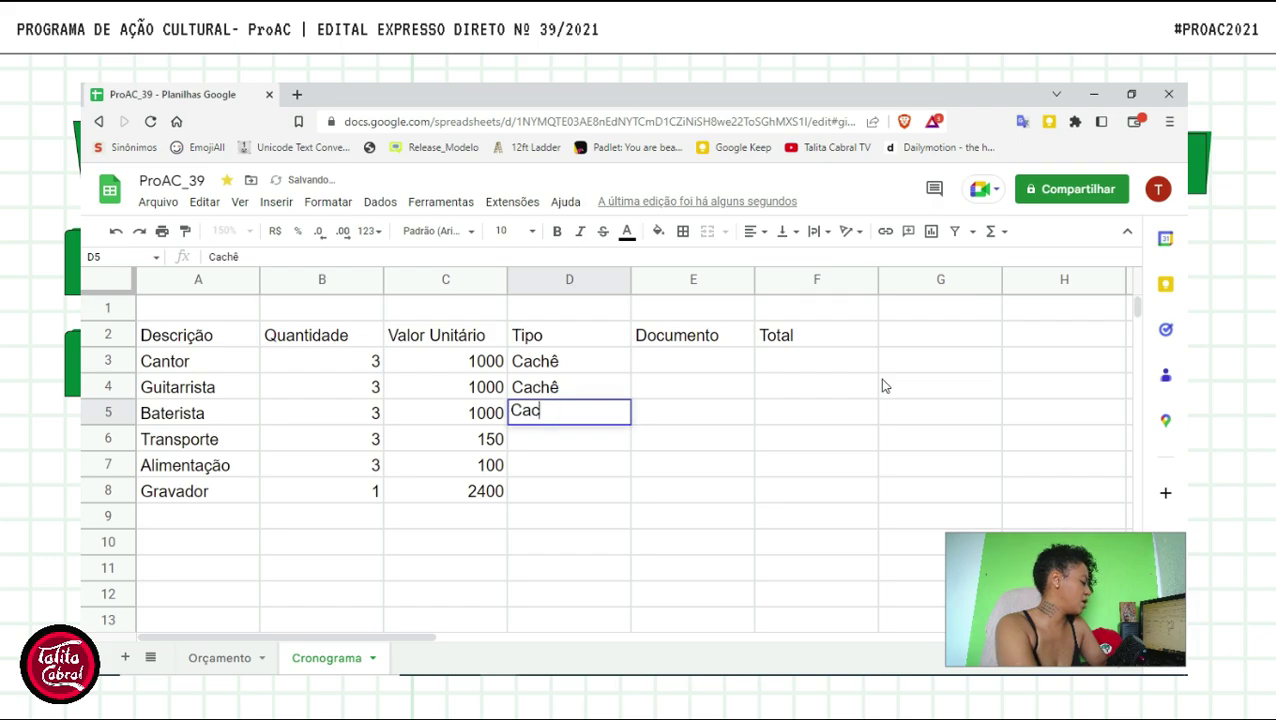
key(Return)
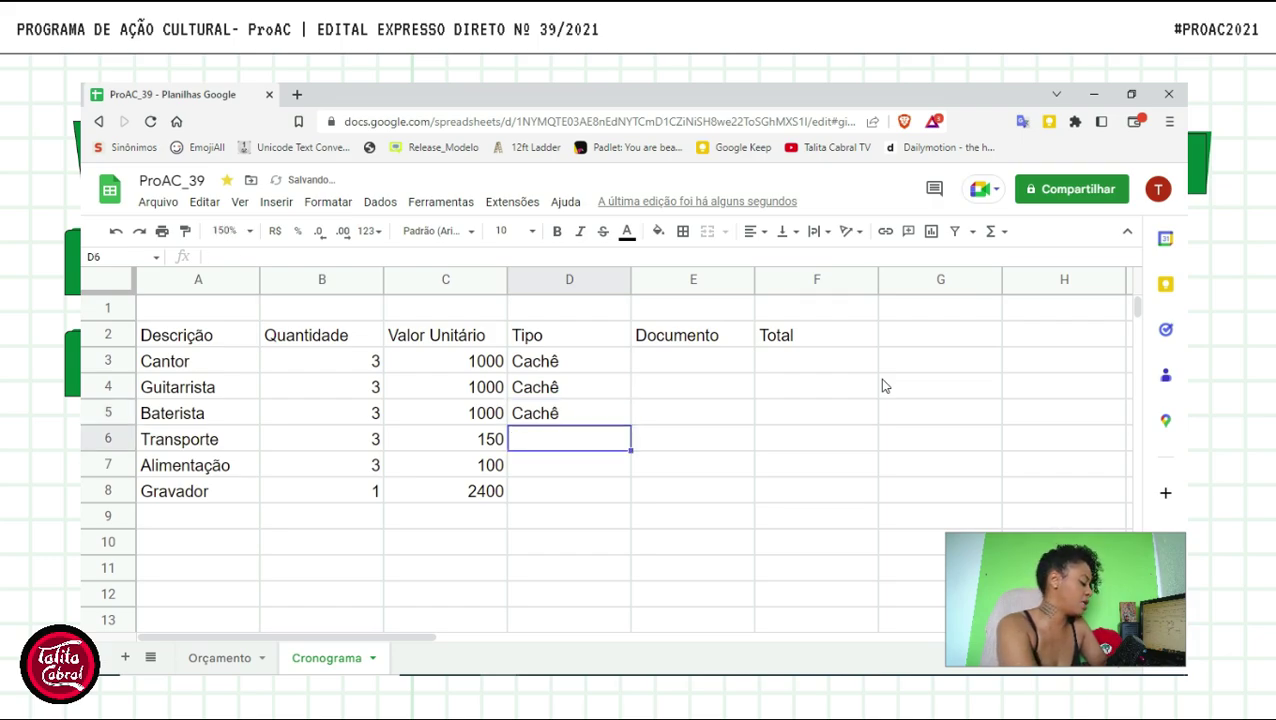
text(Frete)
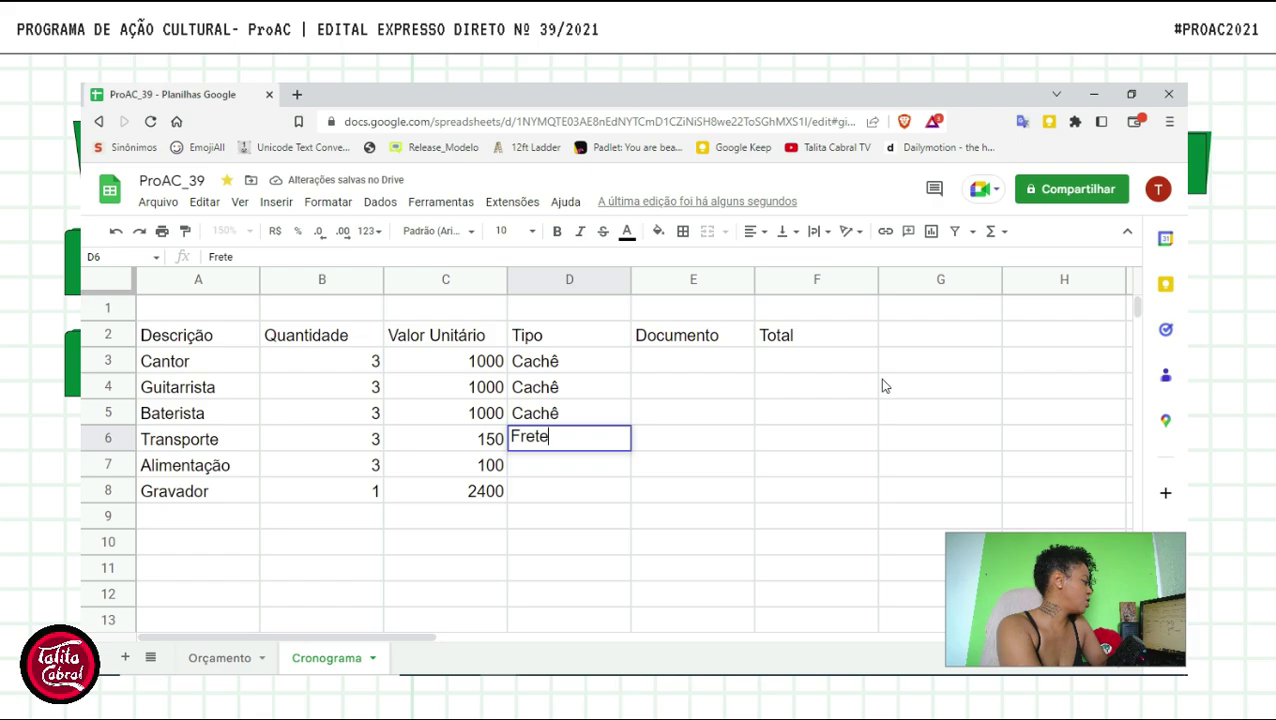
key(Return)
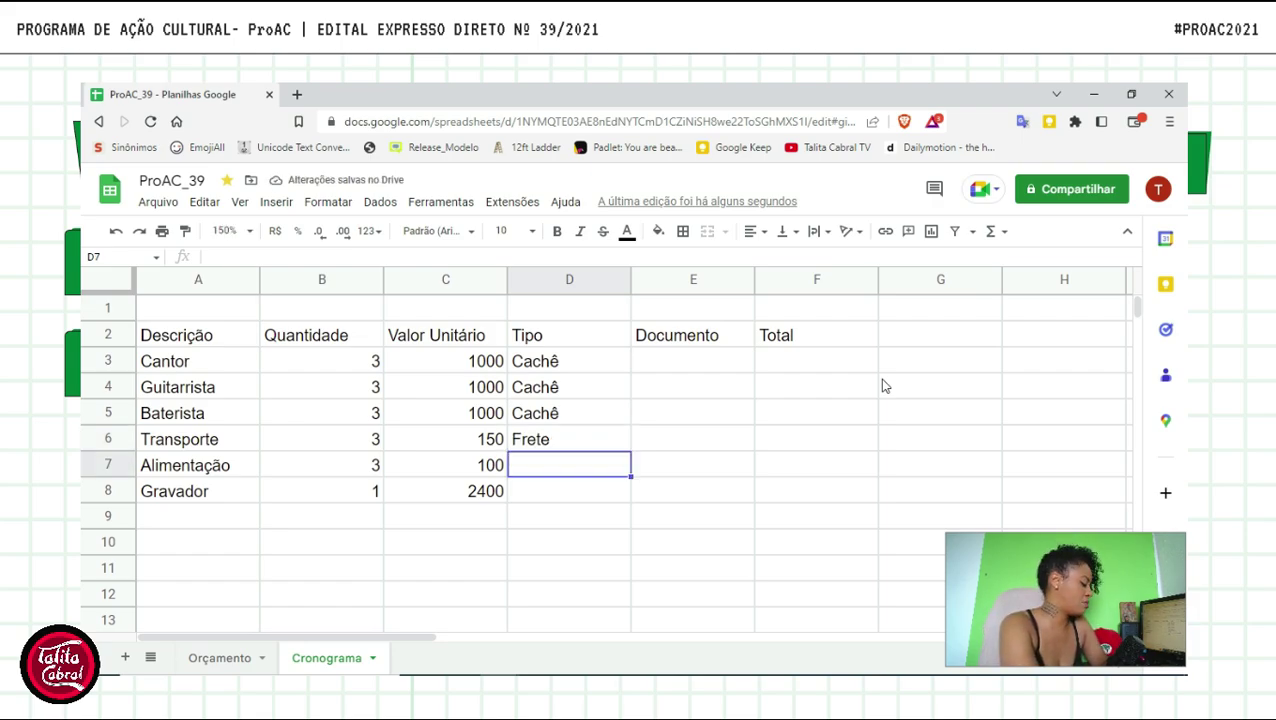
- Set Tipo to Camarim Itens for Alimentação and Item for Gravador
text(Camari)
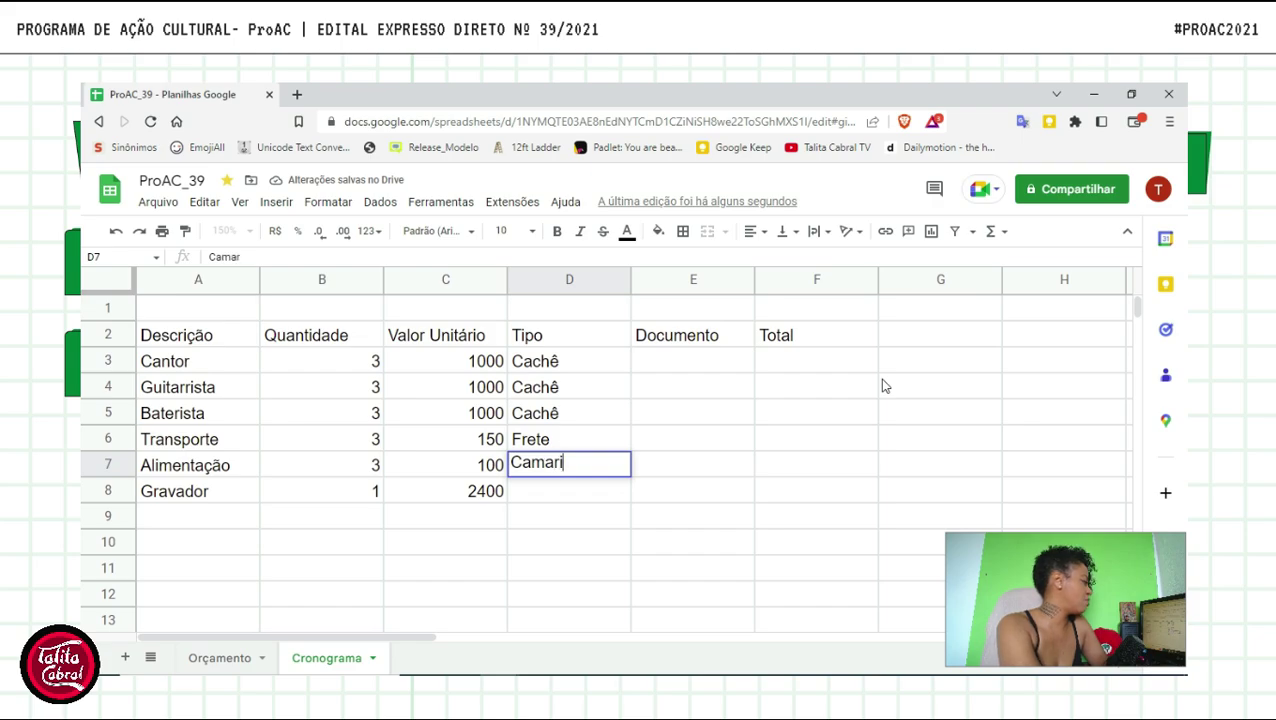
text(m Item)
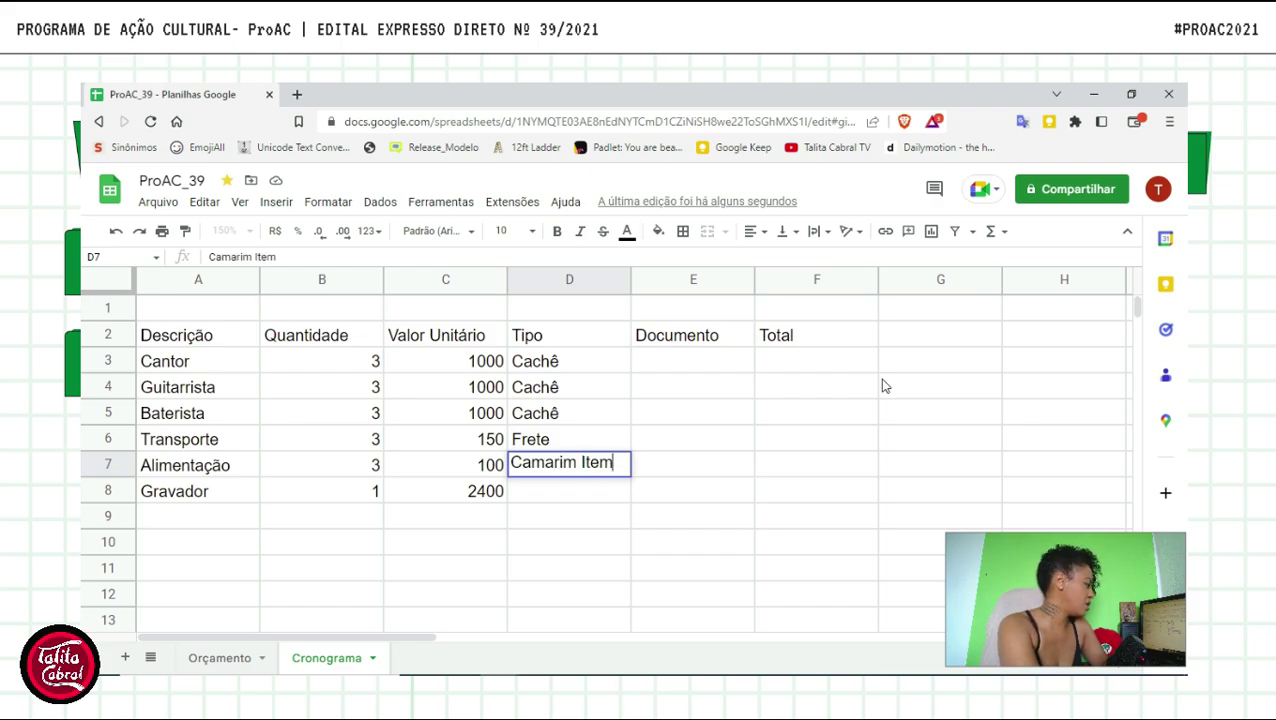
key(BackSpace)
text(s)
key(BackSpace)
text(ns)
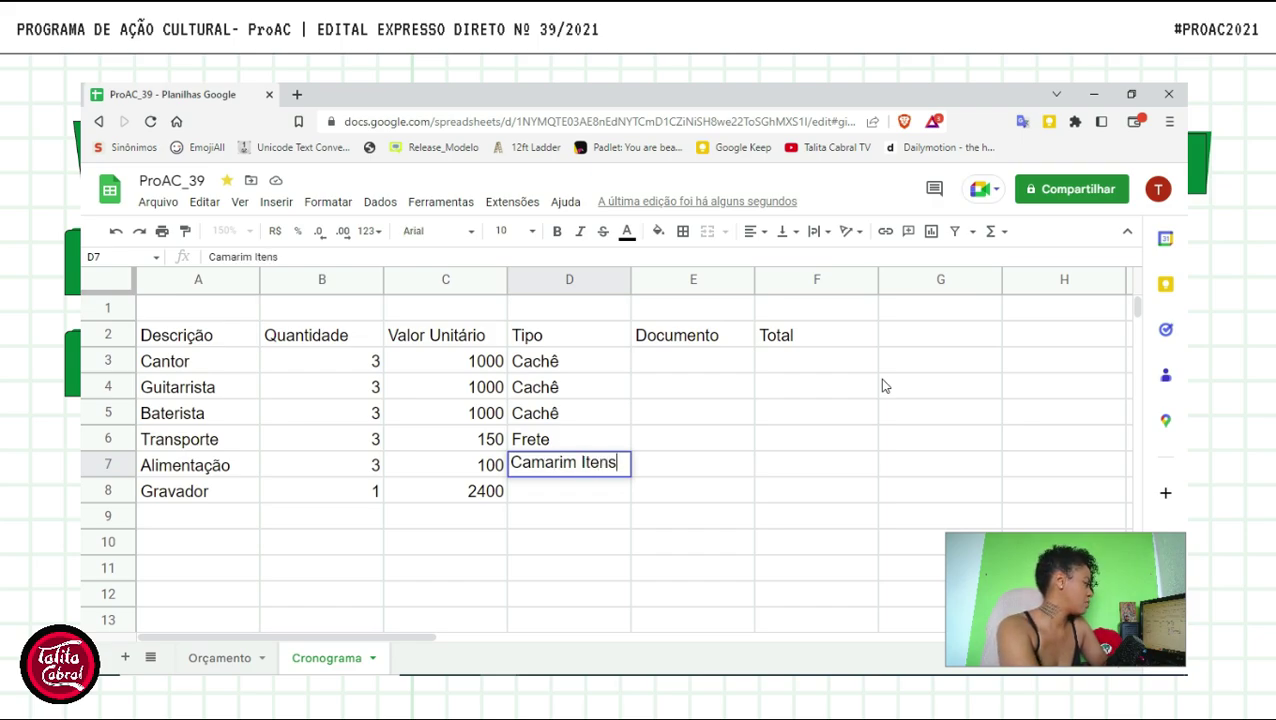
key(Return)
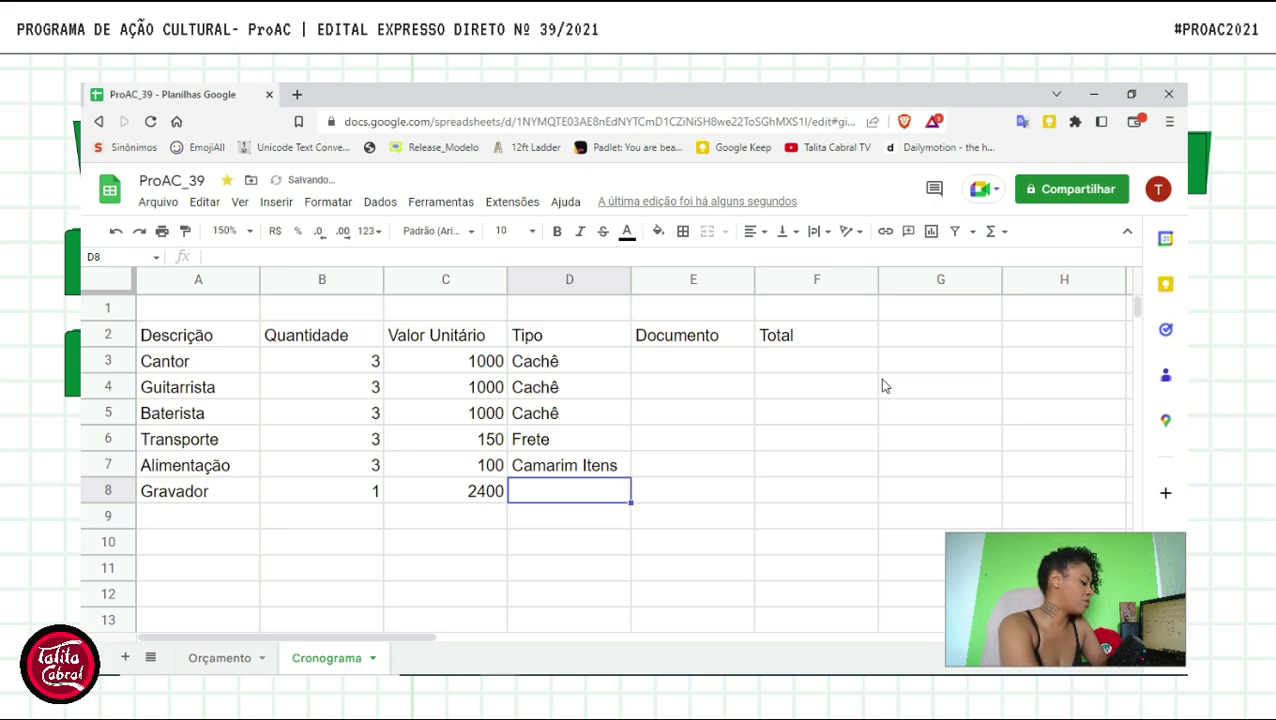
text(Item)
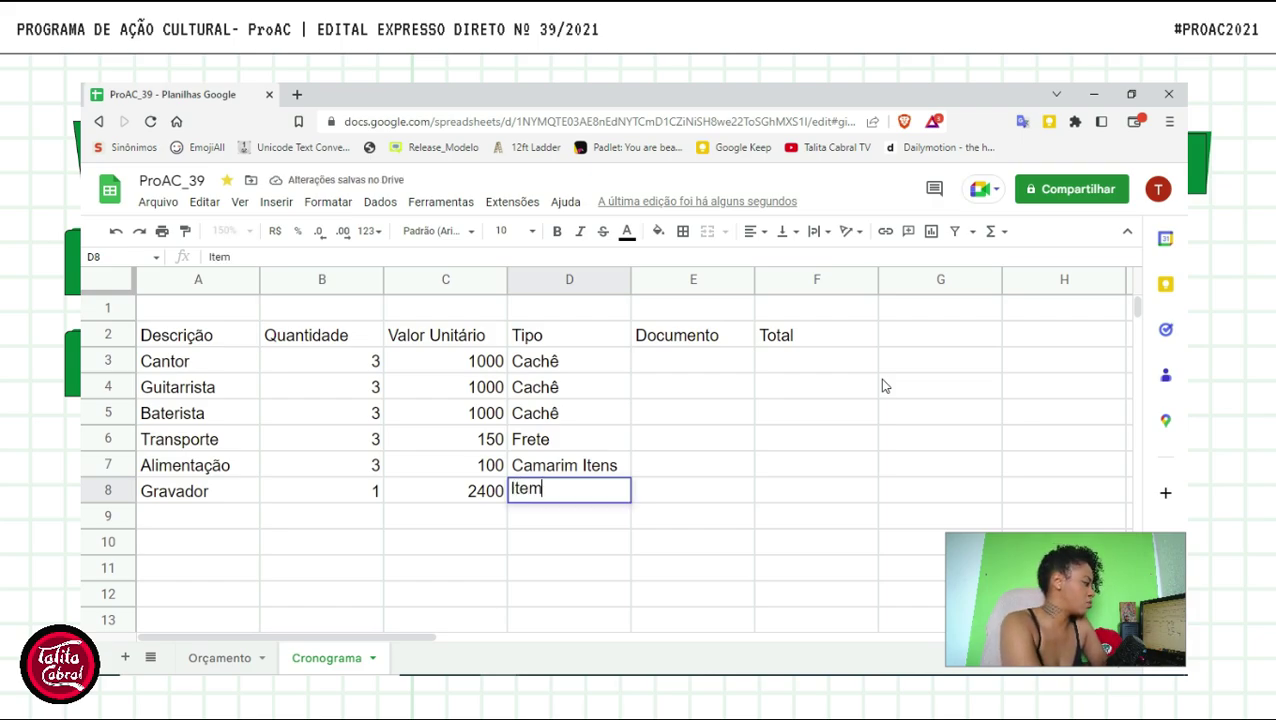
key(Return)
key(Up)
key(Up)
key(Up)
key(Up)
key(Up)
key(Up)
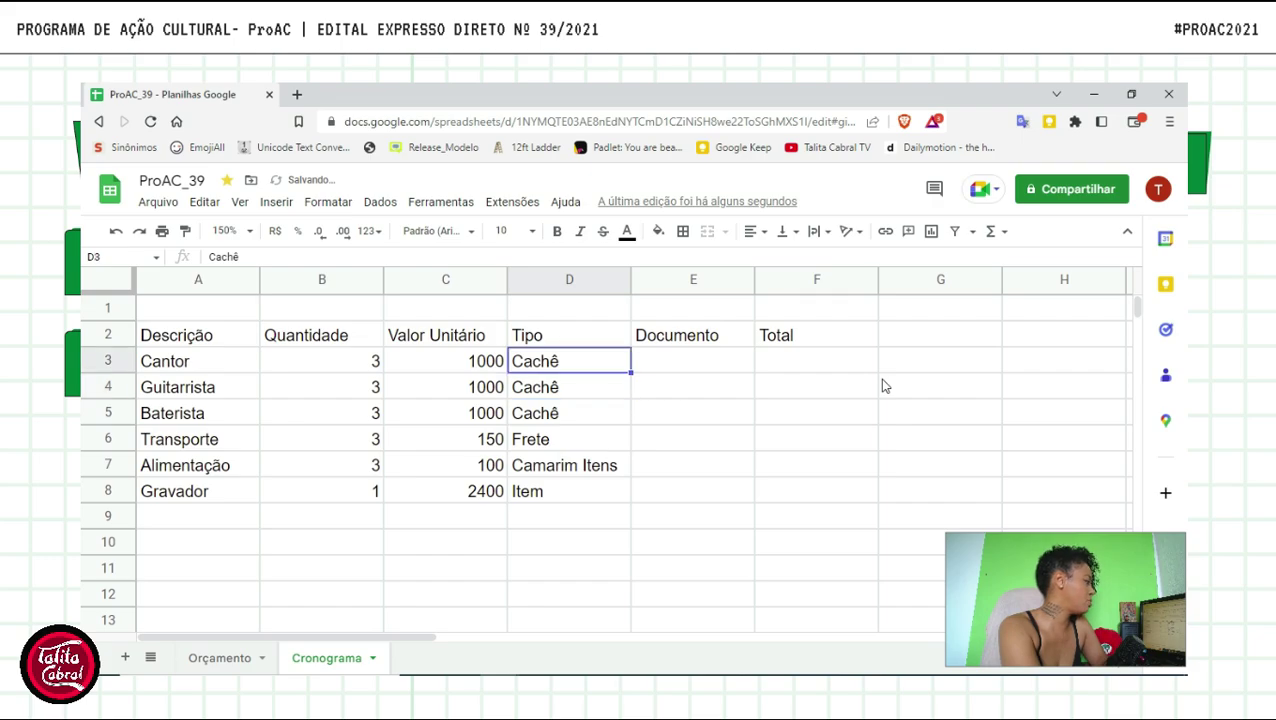
key(Right)
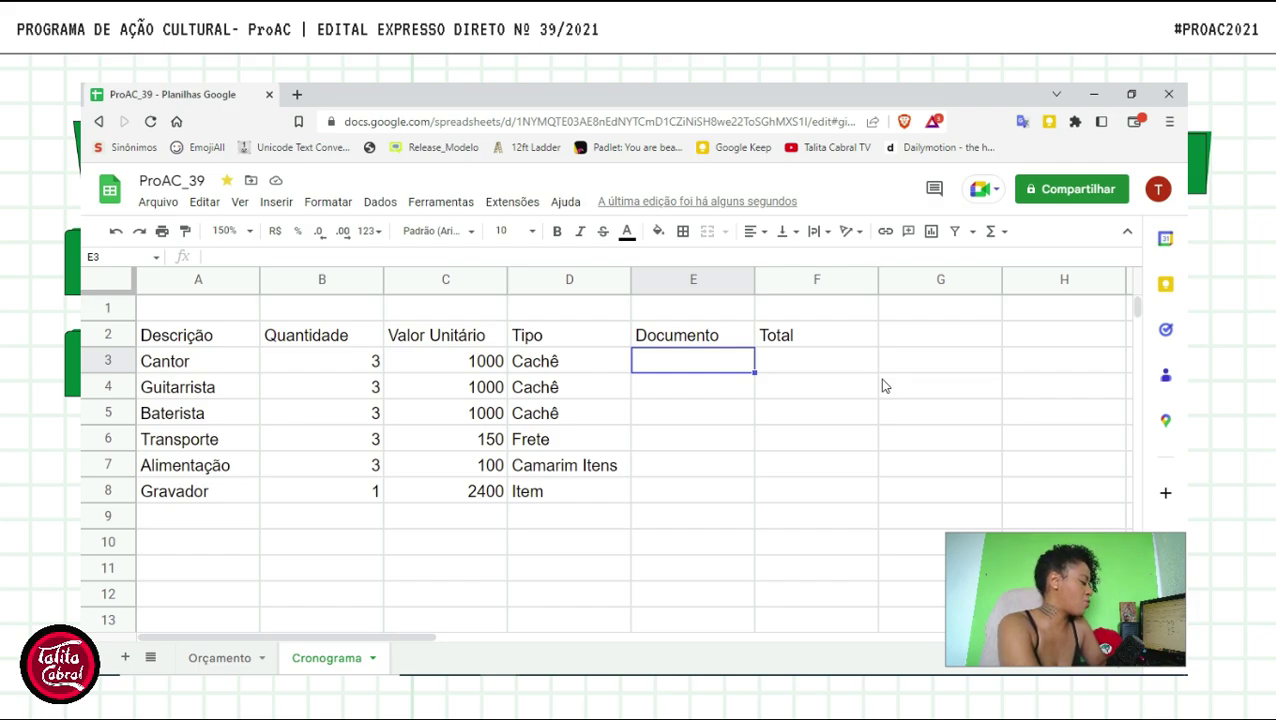
- Set Documento to Nota Fiscal for Cantor, Guitarrista and Baterista
text(Nota Fiscal)
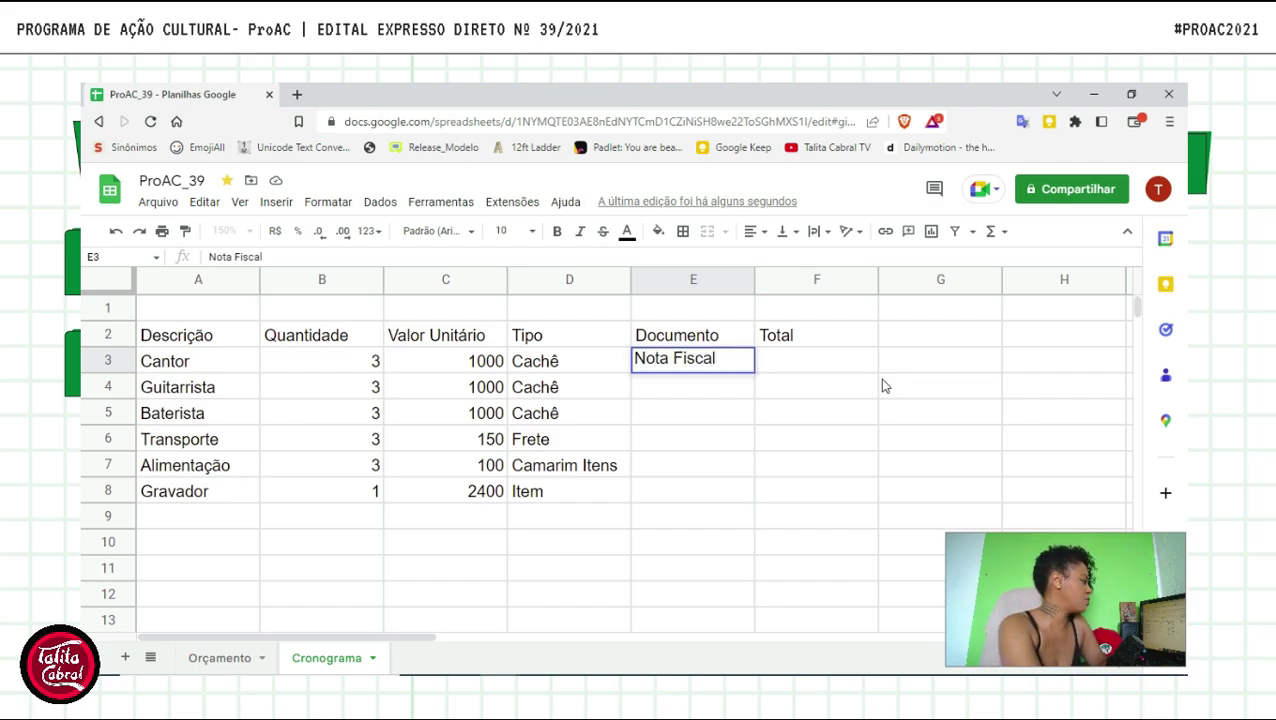
key(Return)
text(Notal)
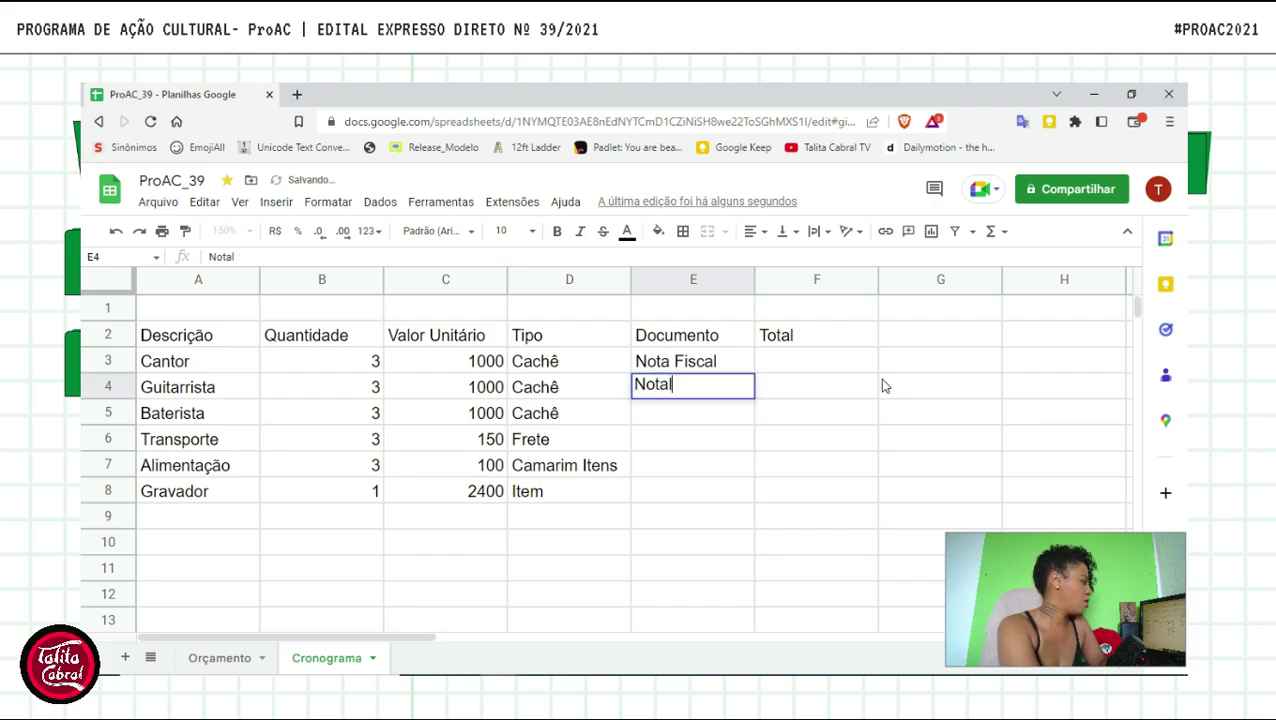
key(Return)
key(Up)
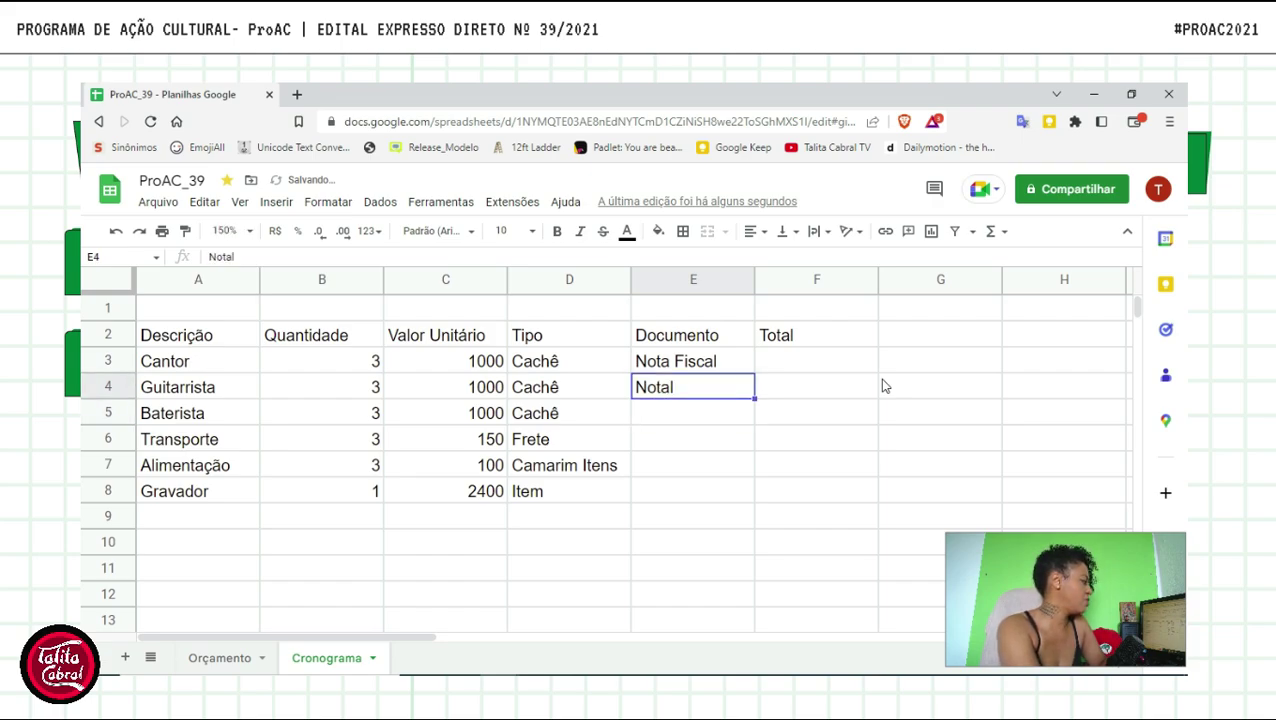
text(No)
key(Return)
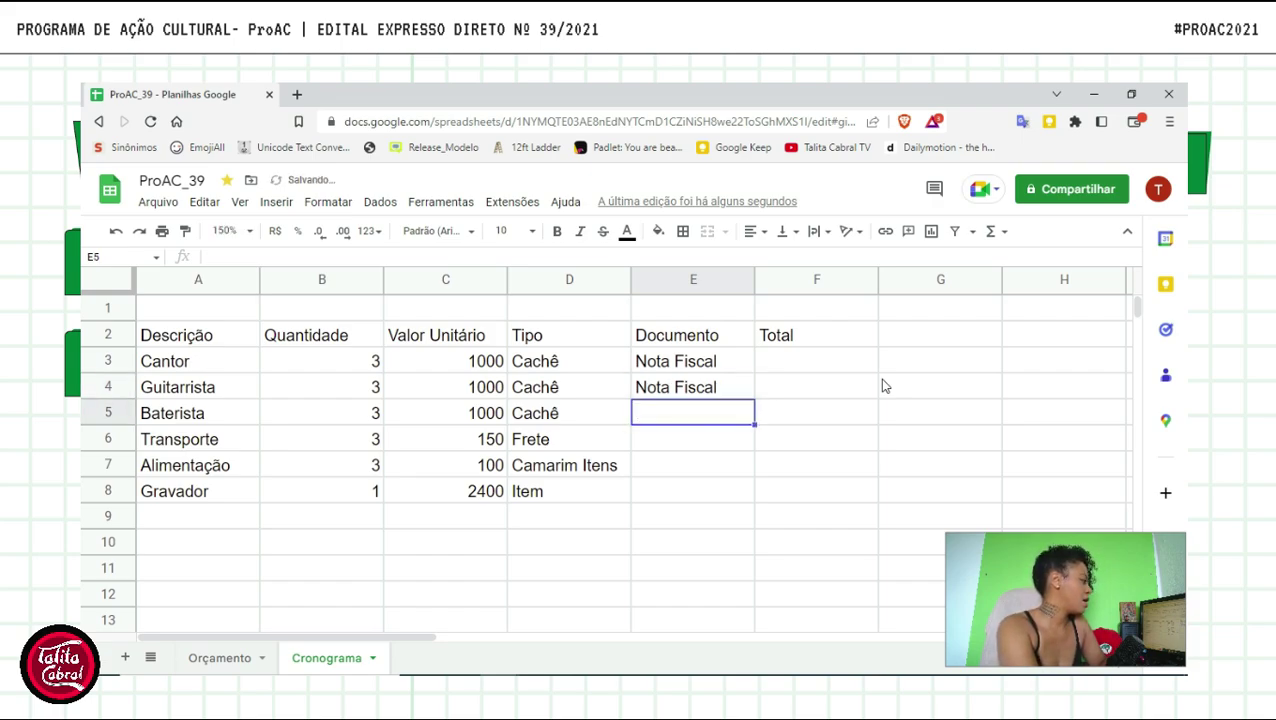
text(N)
key(Return)
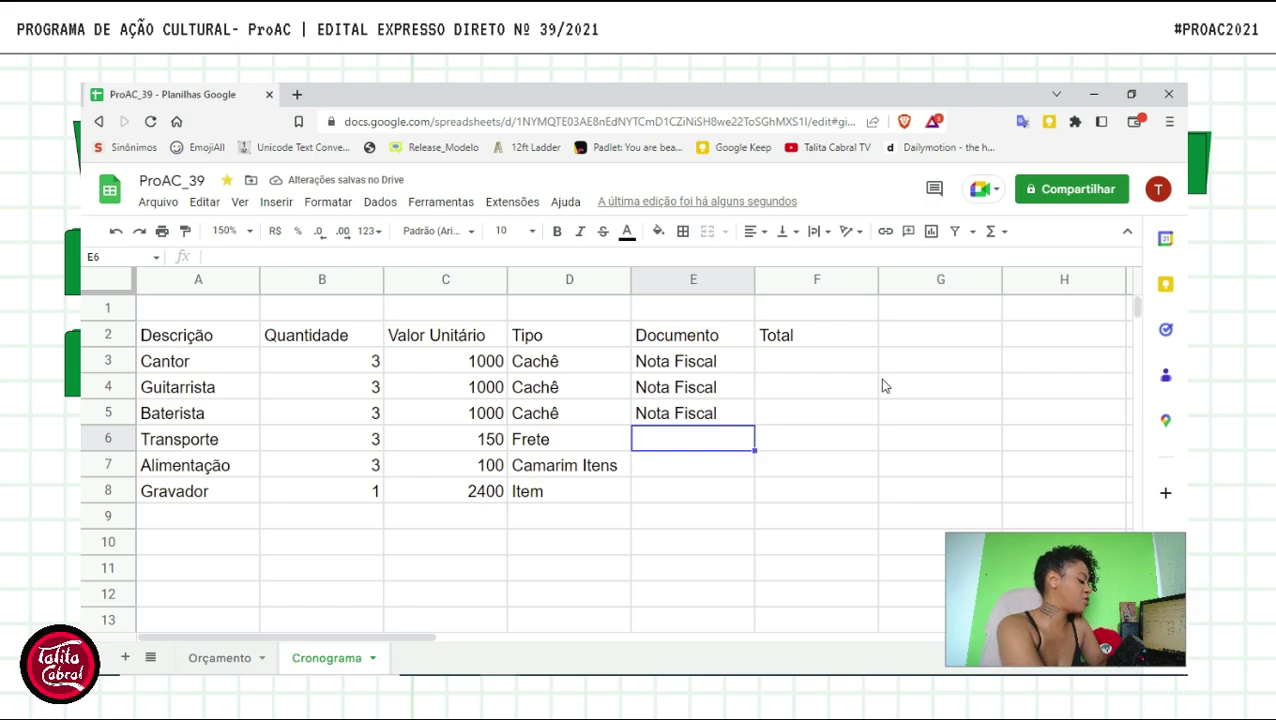
- Set Documento to Recibo Fiscal for Transporte and Alimentação, Nota Fiscal for Gravador
text(Recibo)
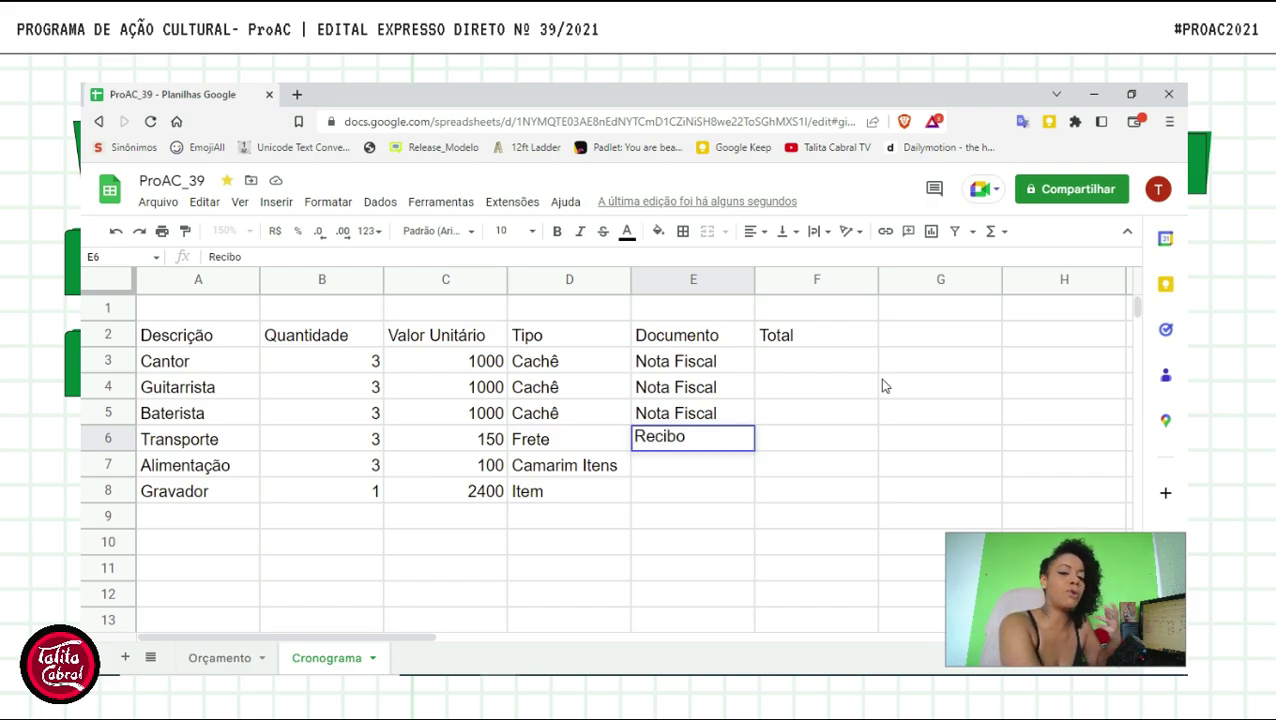
text( Fi)
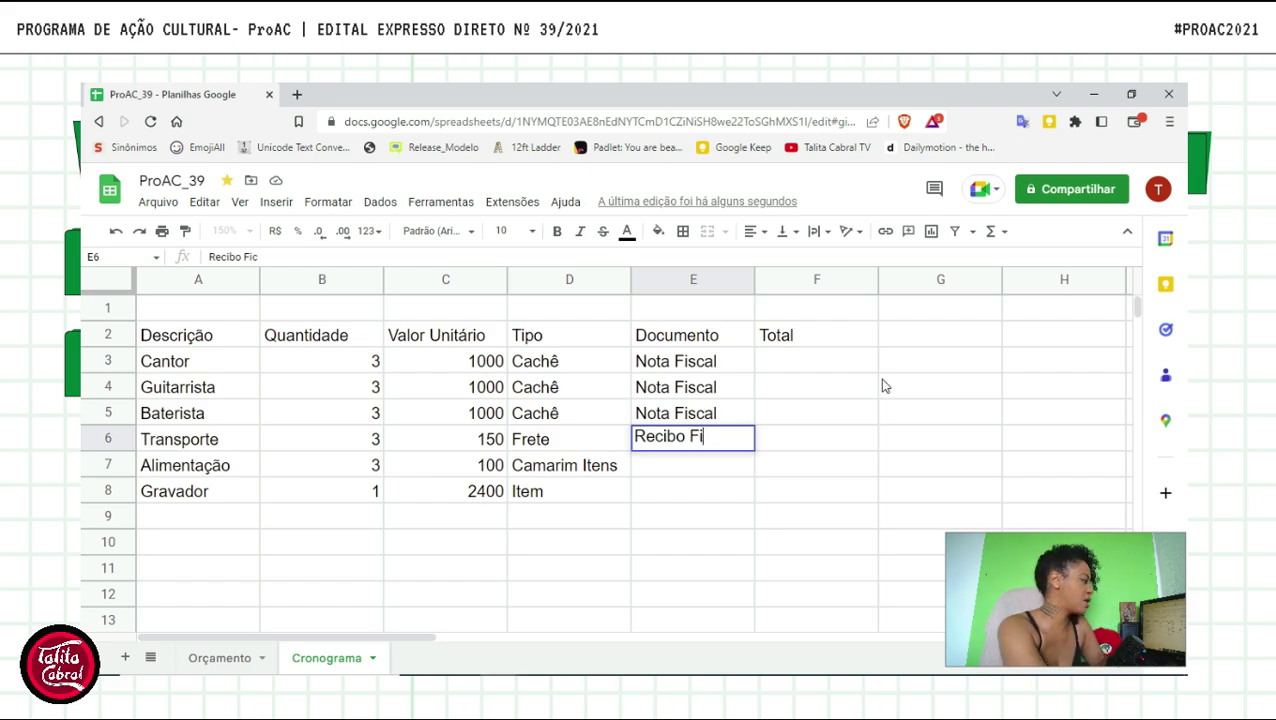
text(scal)
key(Return)
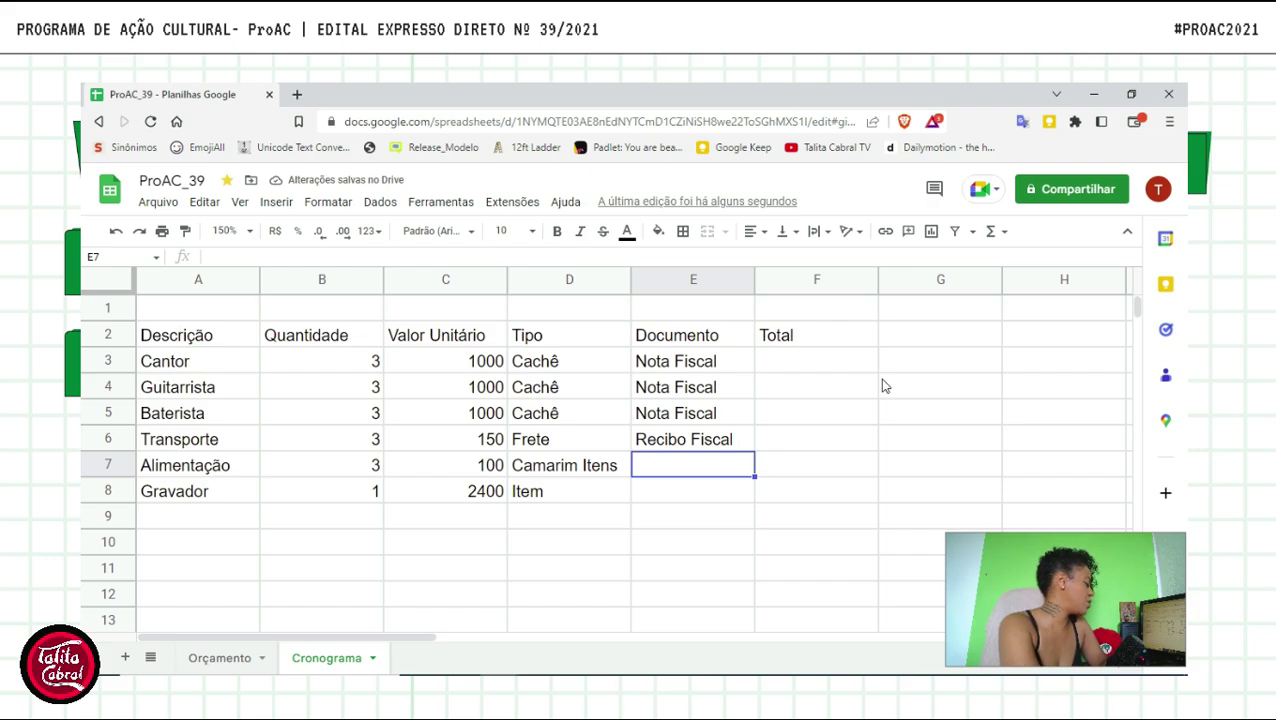
text(Re)
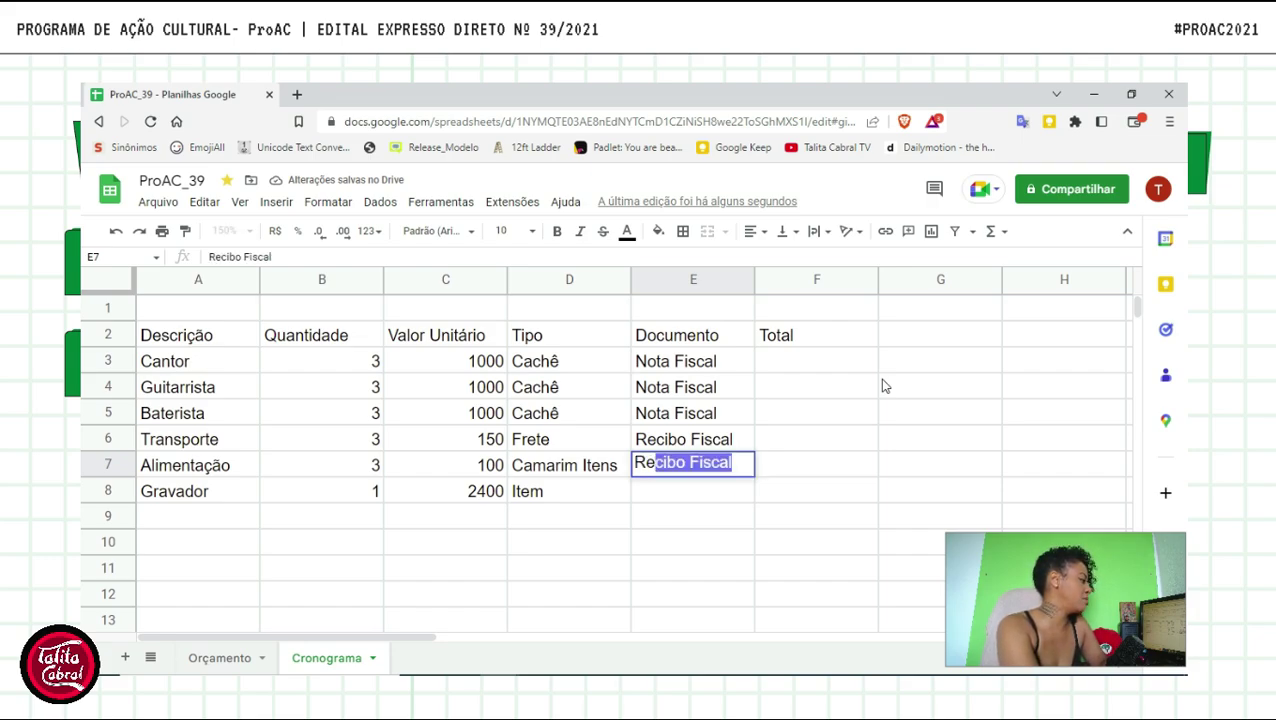
key(Return)
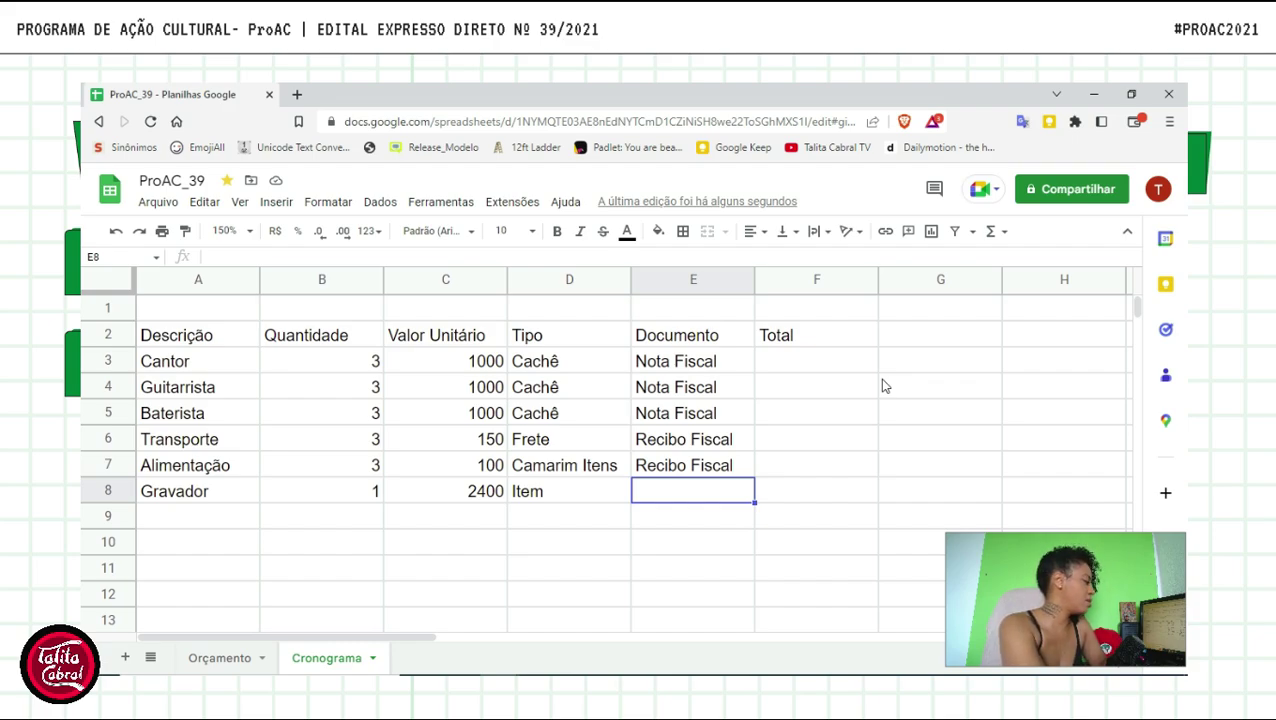
text(Nota Fiscal)
key(Tab)
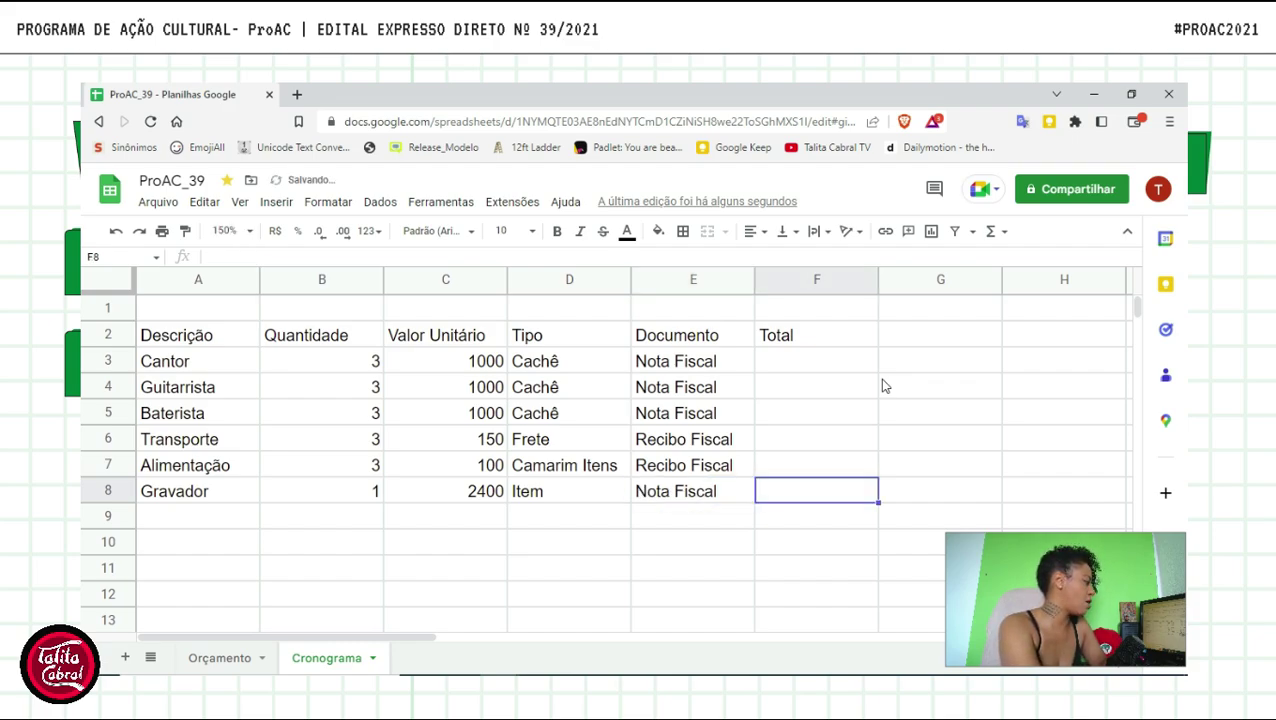
key(Up)
key(Up)
key(Up)
key(Up)
key(Up)
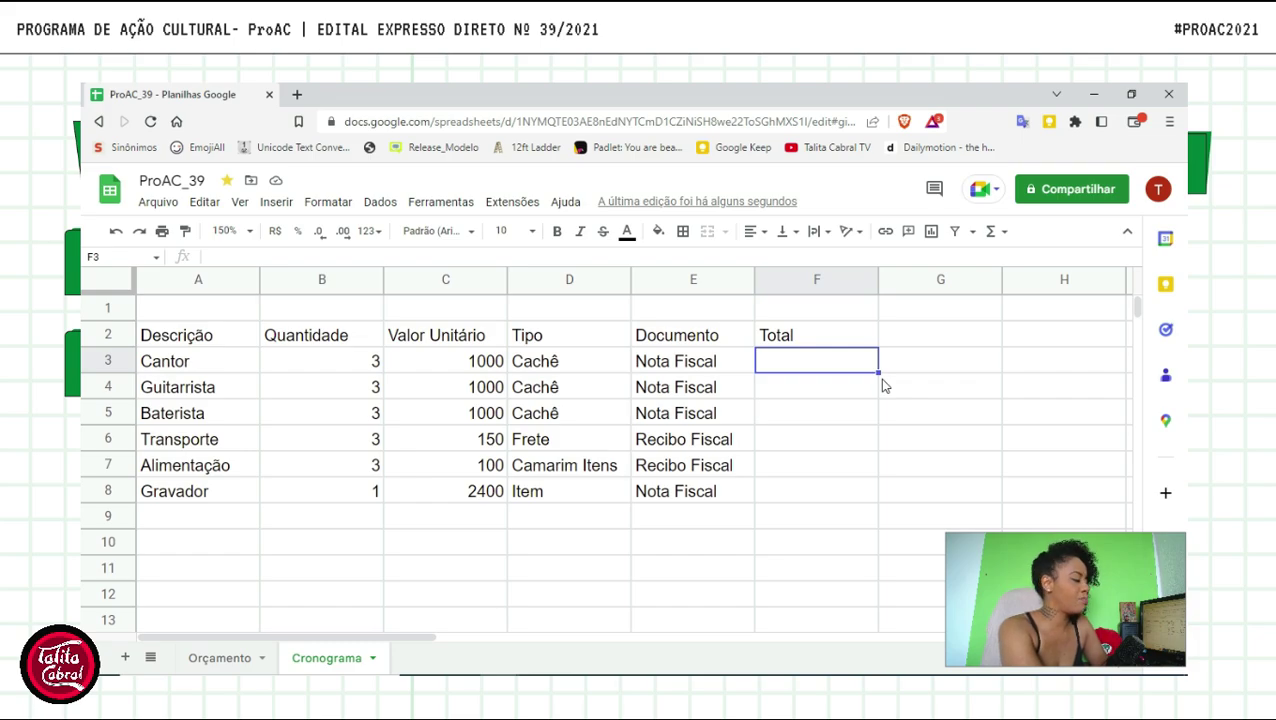
- Enter =(B3*C3) in F3 for Cantor's total of 3000, undoing the accepted autofill
text(=()
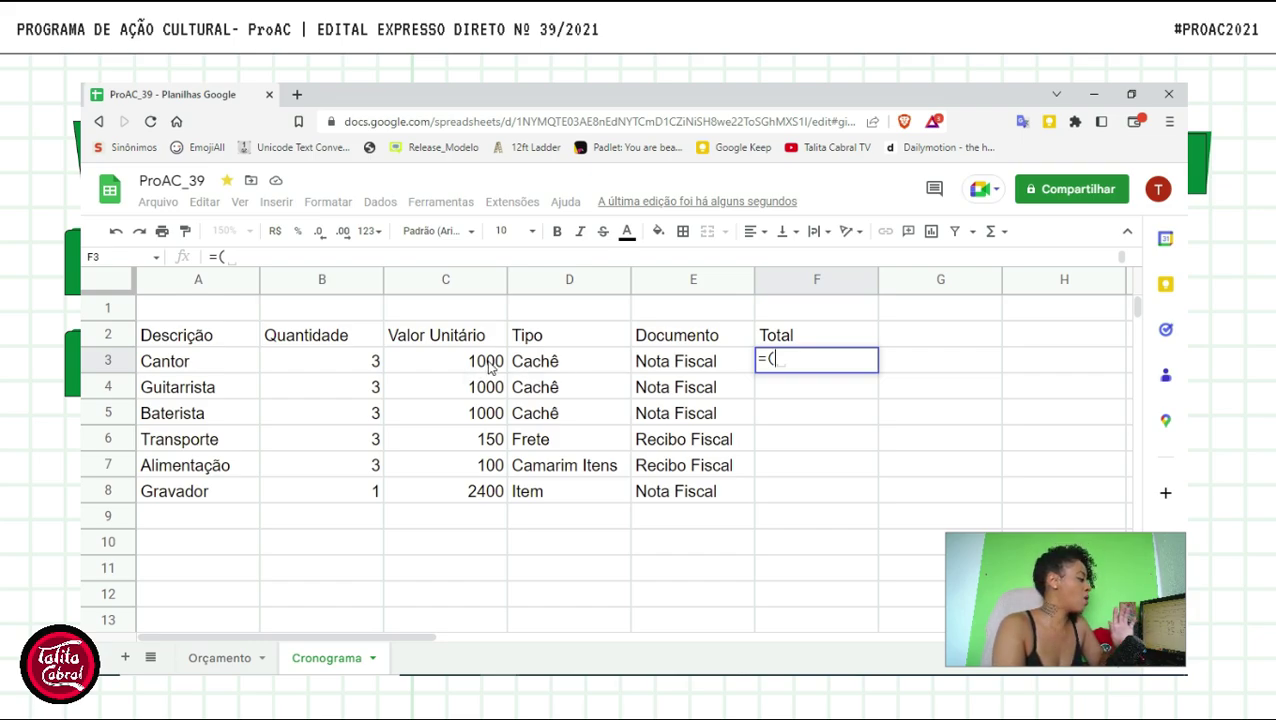
click(362, 370)
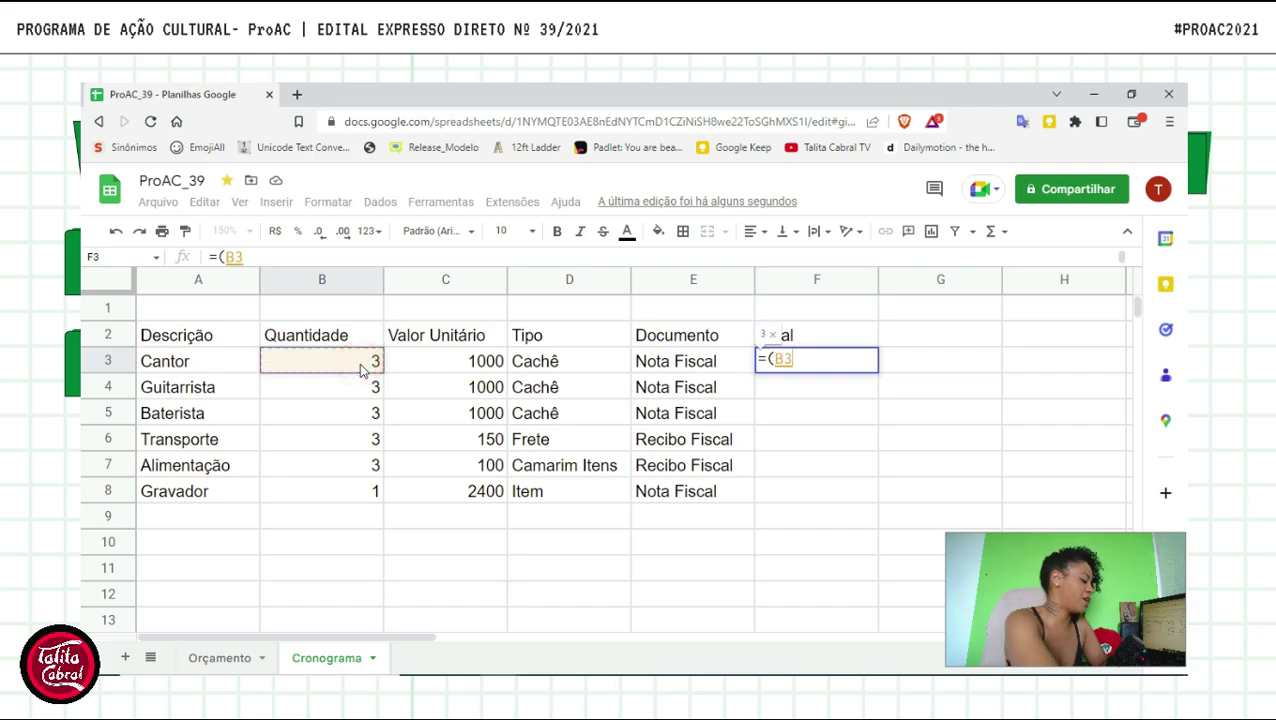
text(*)
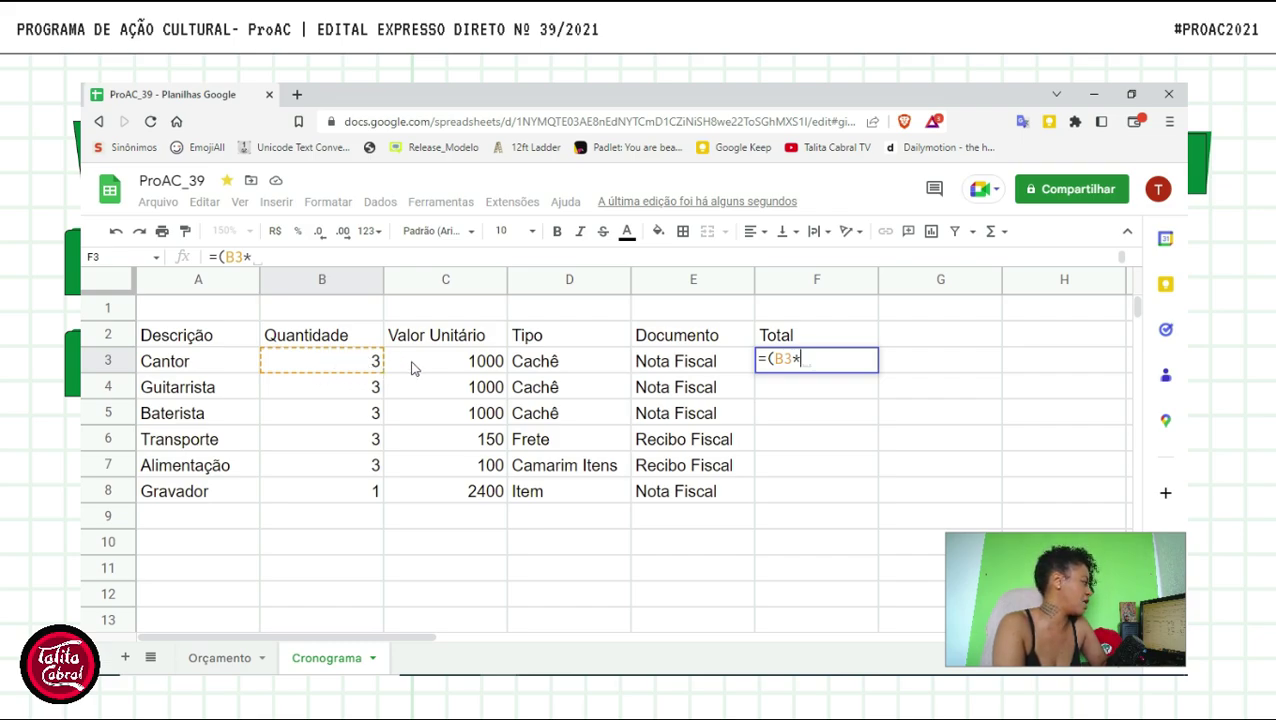
click(490, 366)
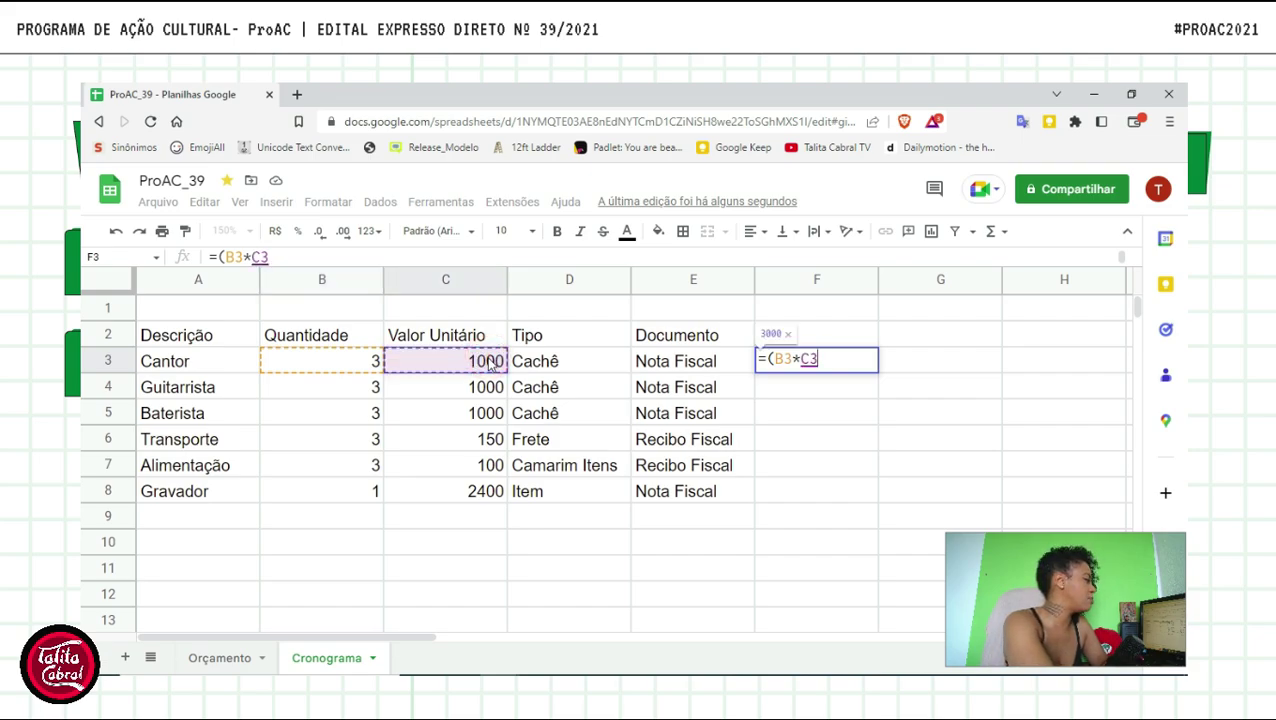
text())
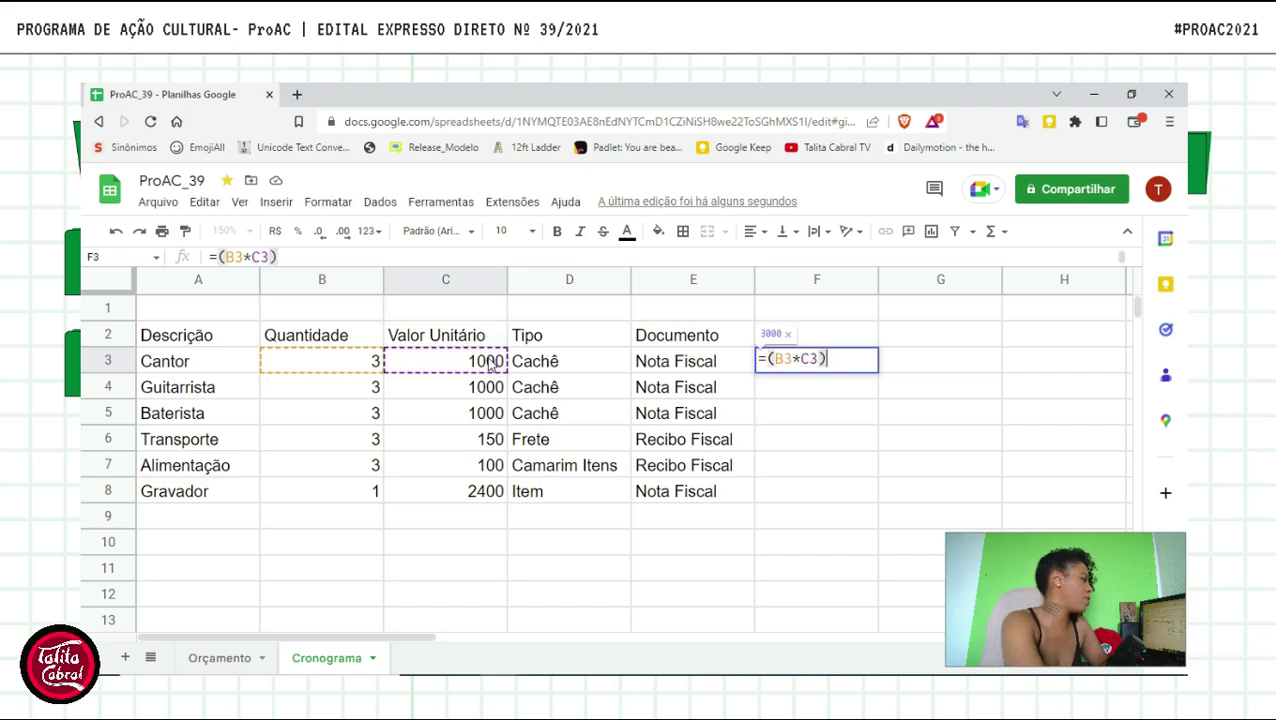
key(Return)
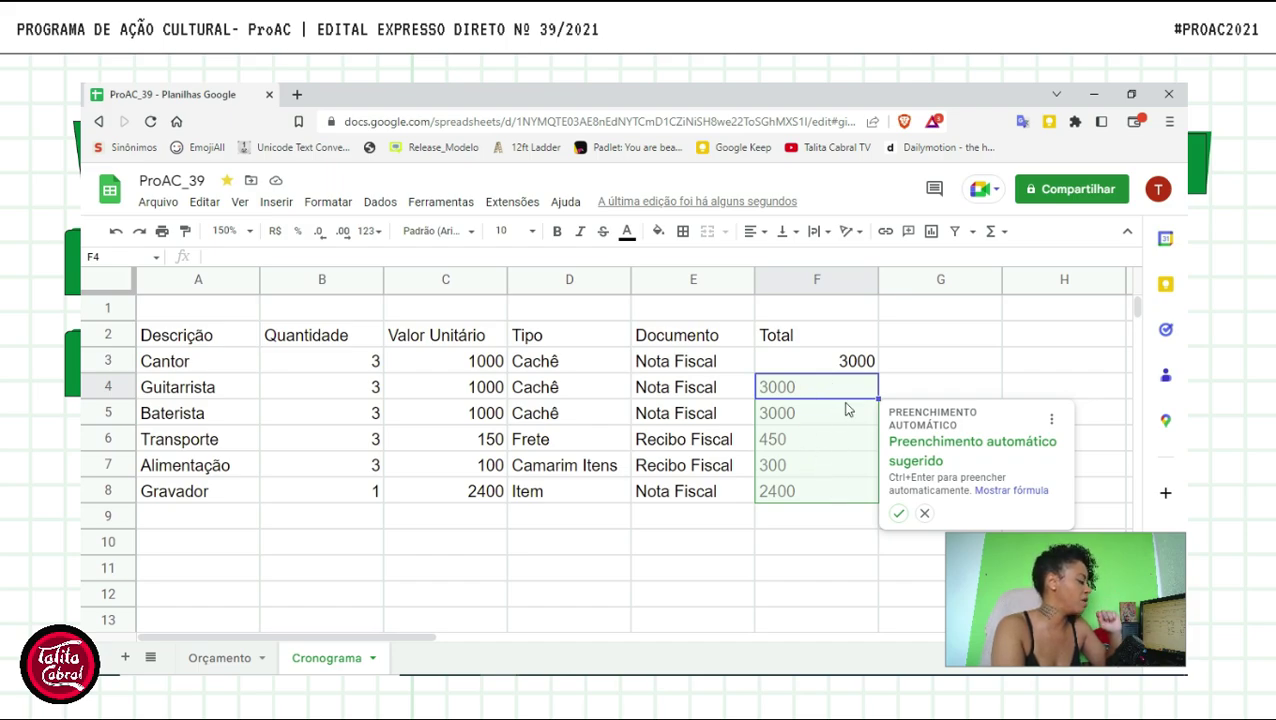
click(899, 514)
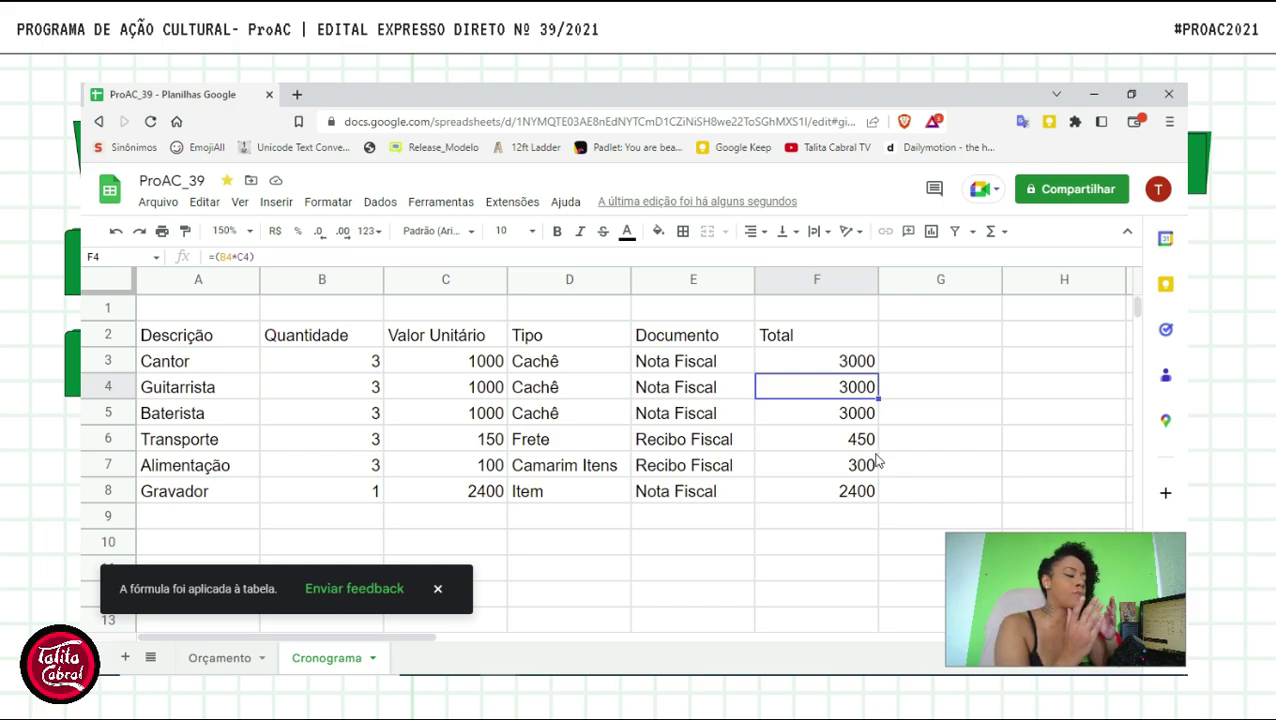
key(ctrl+z)
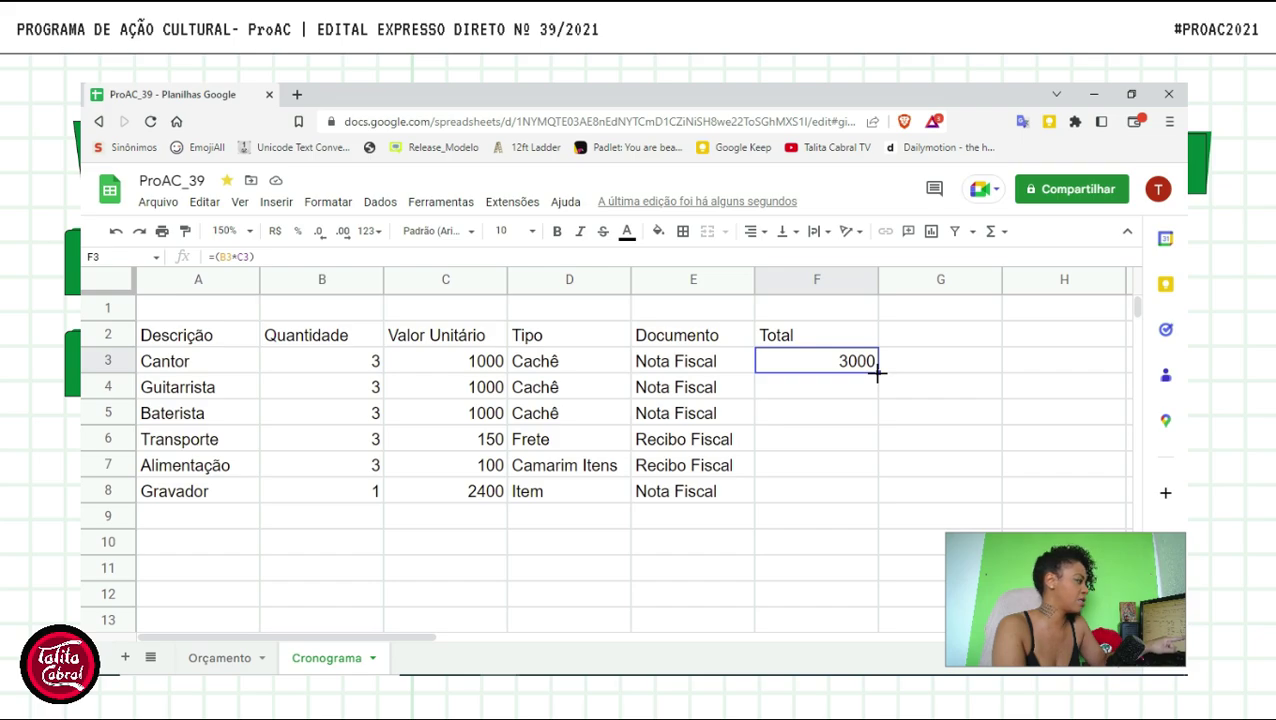
- Fill F3's formula down to F8, giving totals 3000, 3000, 3000, 450, 300, 2400
drag(877, 373, 874, 492)
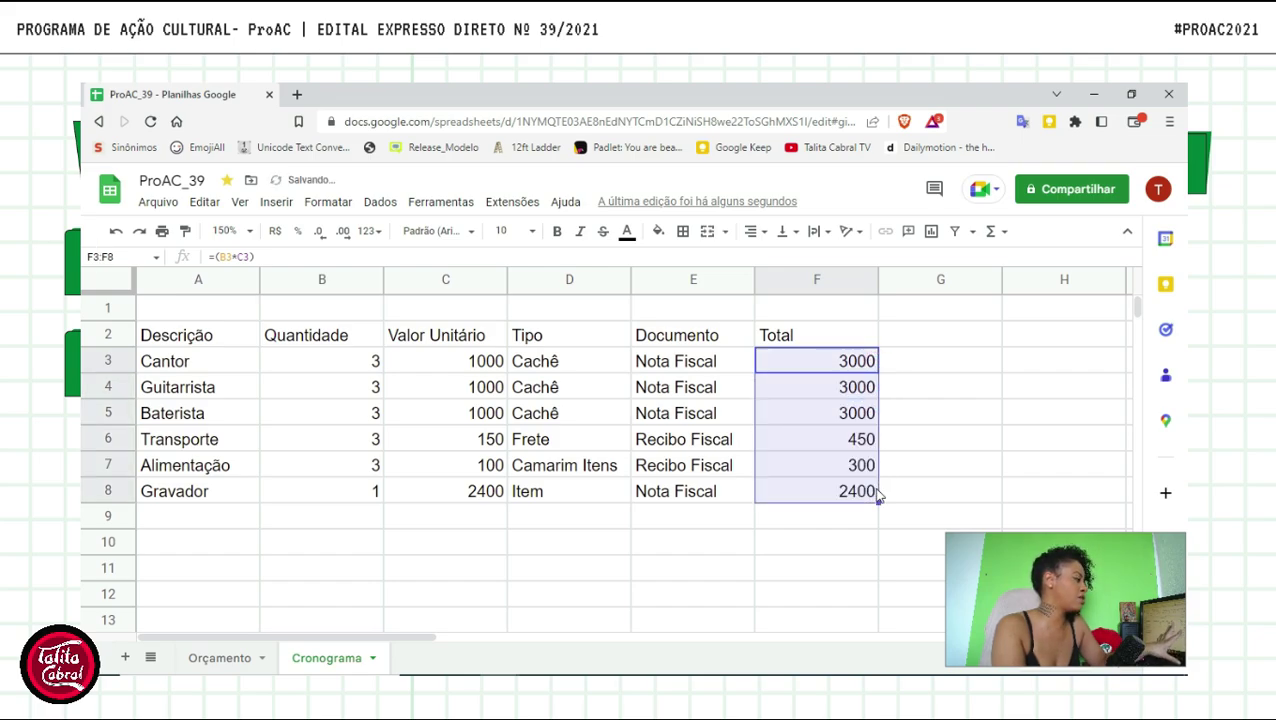
click(939, 472)
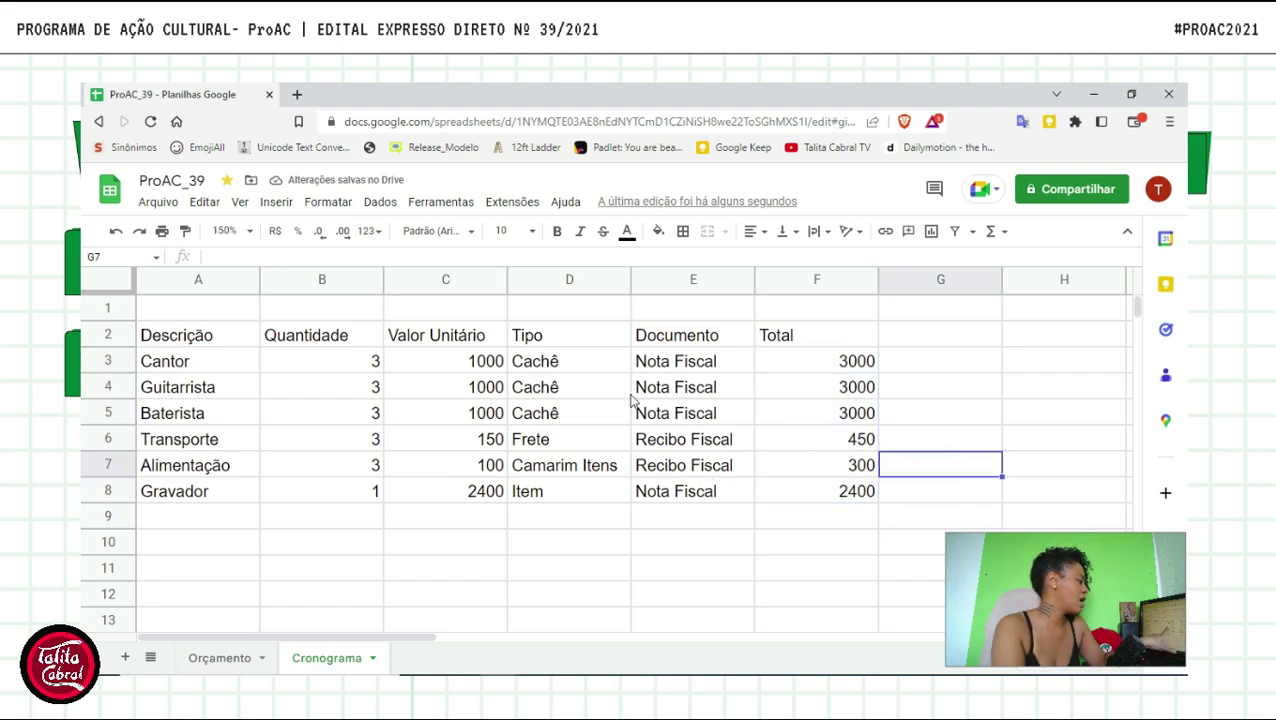
- Label cell E9 'Total'
click(700, 517)
text(Total)
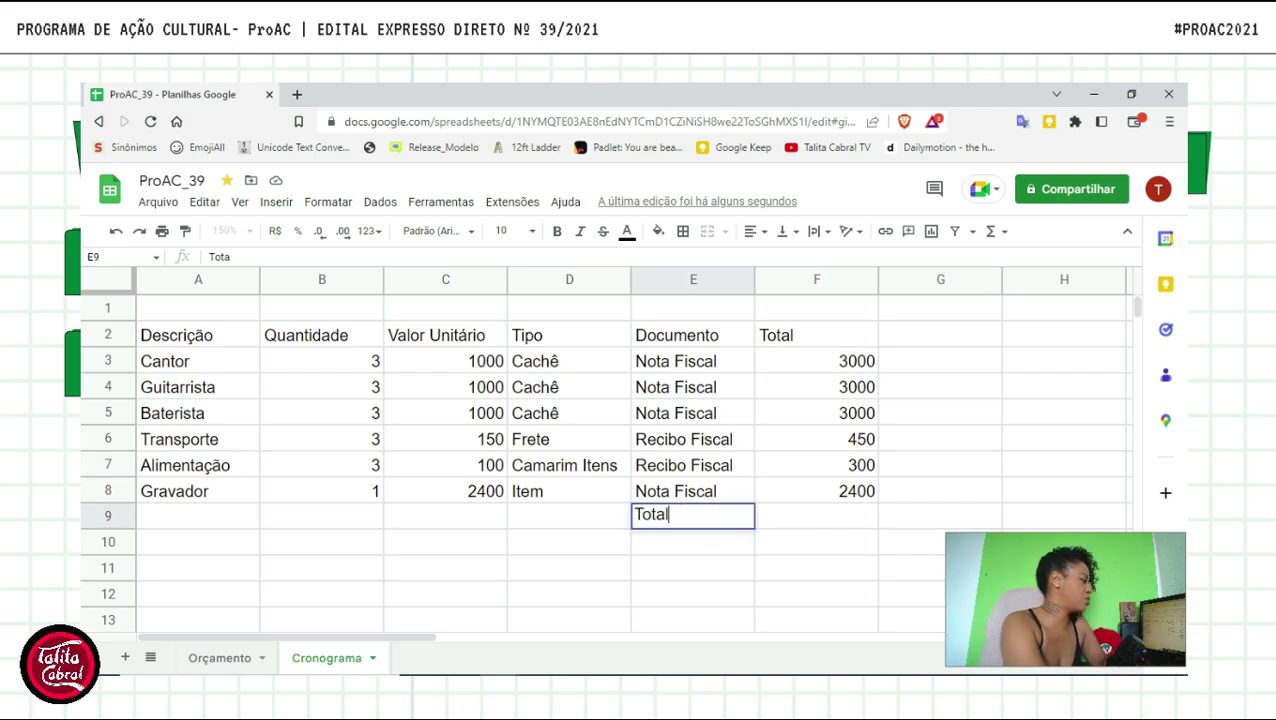
key(Tab)
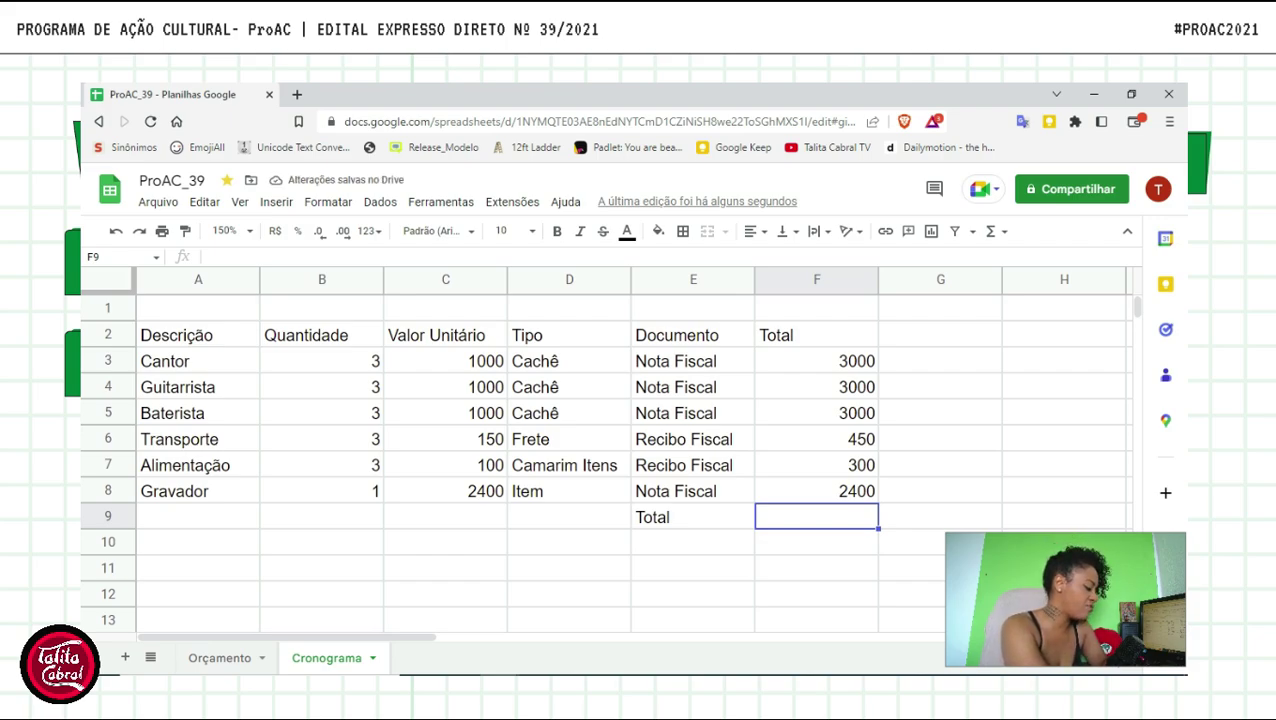
- Put =SOMA(F3:F8) in F9 for a grand total of 12150 and review it
text(=soma)
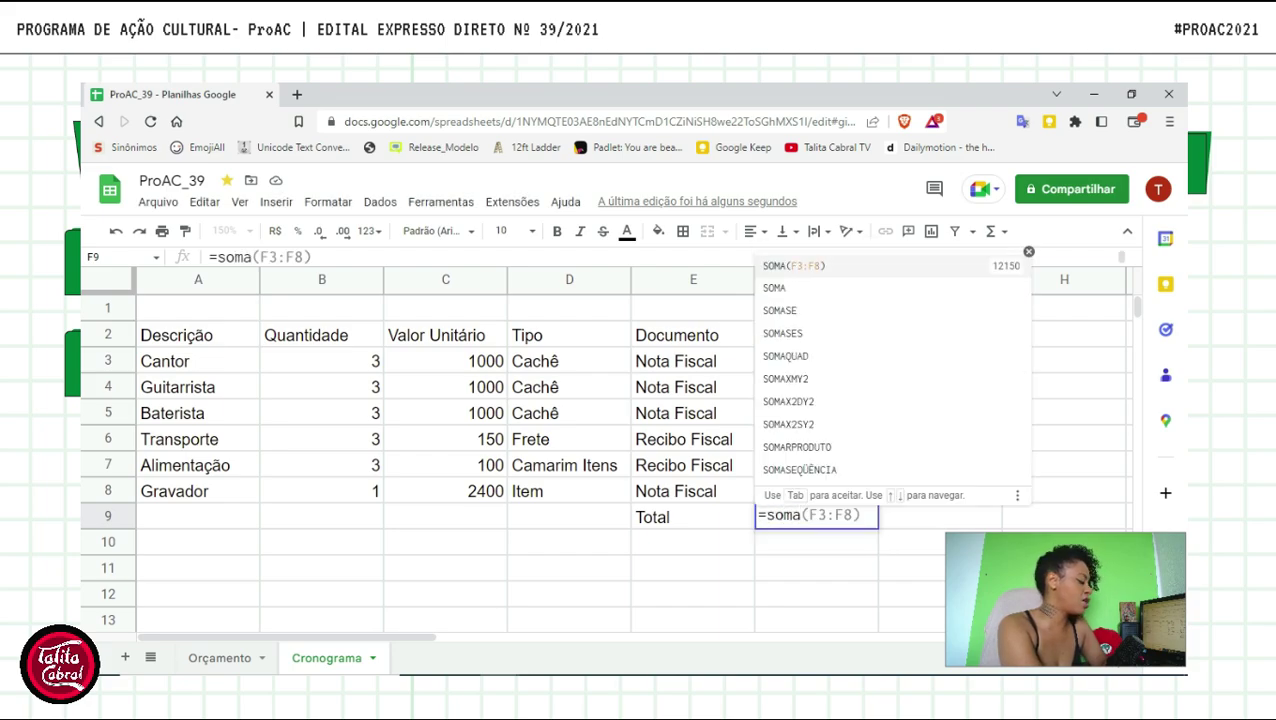
text(()
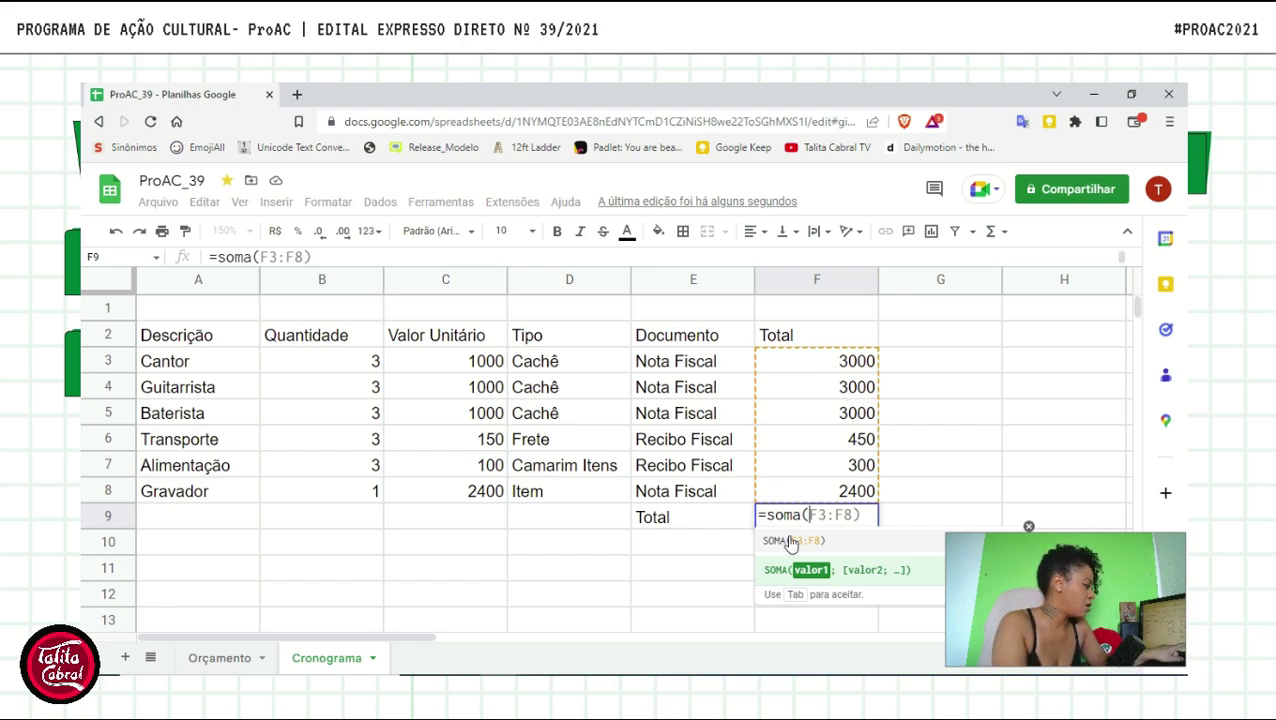
text(F3:F8)
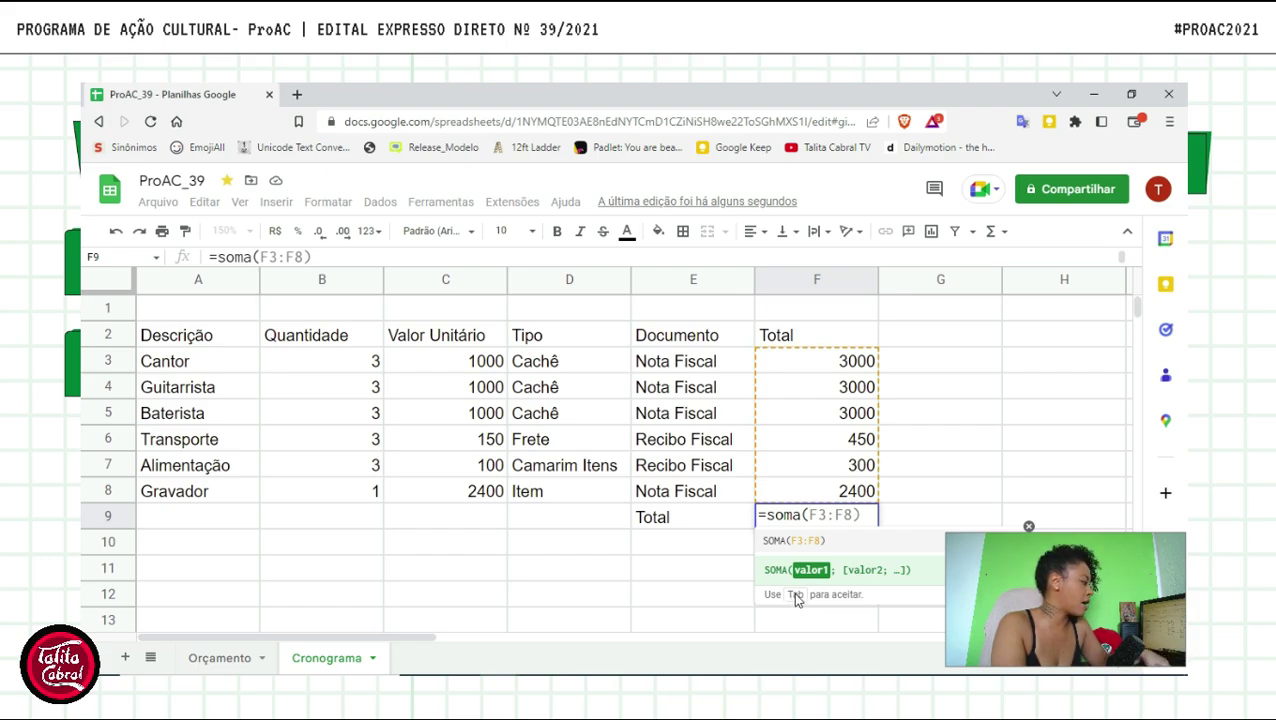
key(Tab)
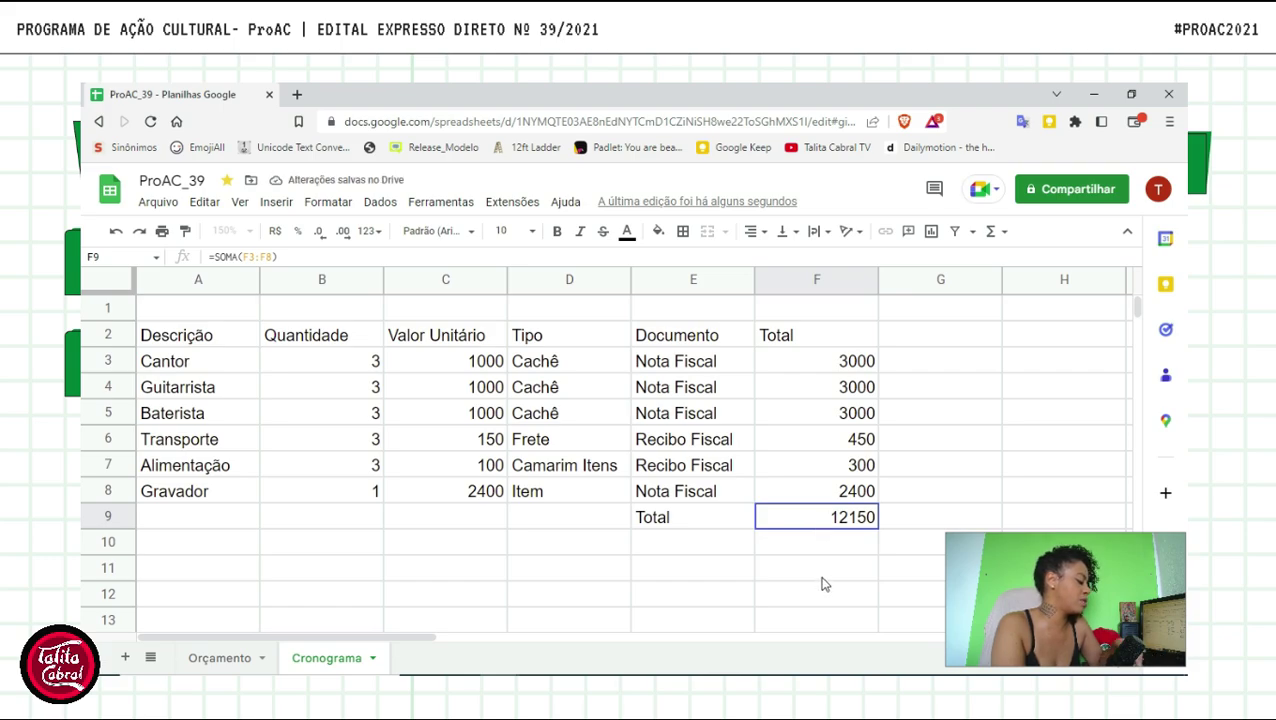
click(850, 545)
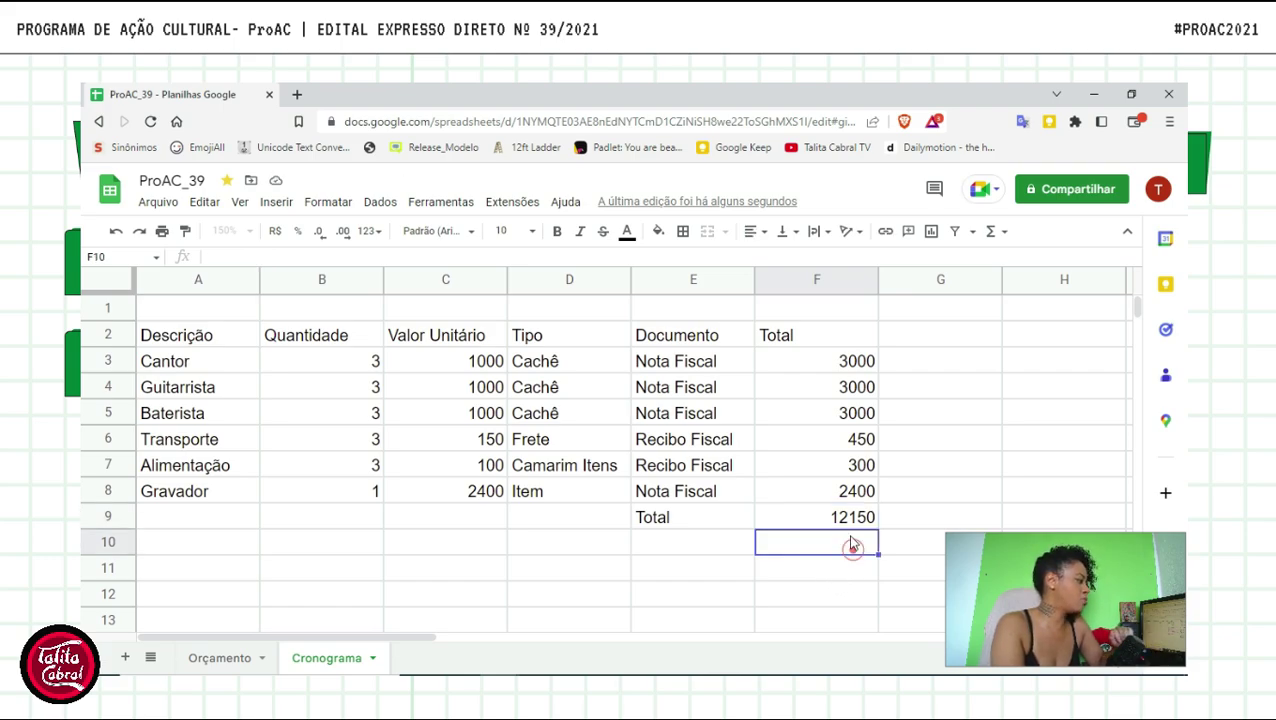
click(848, 524)
double_click(849, 530)
click(792, 562)
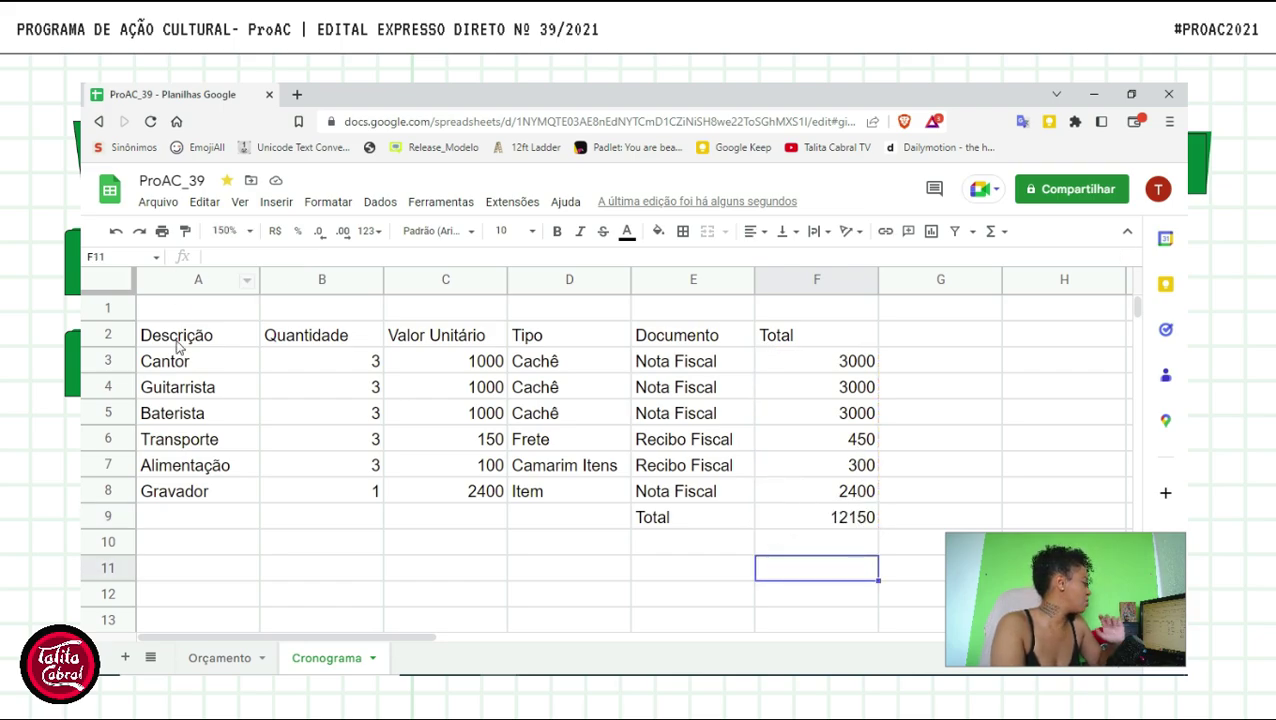
- Apply the yellow default alternating-colours style to the A2:F9 table via Formatar > Cores alternadas
click(848, 518)
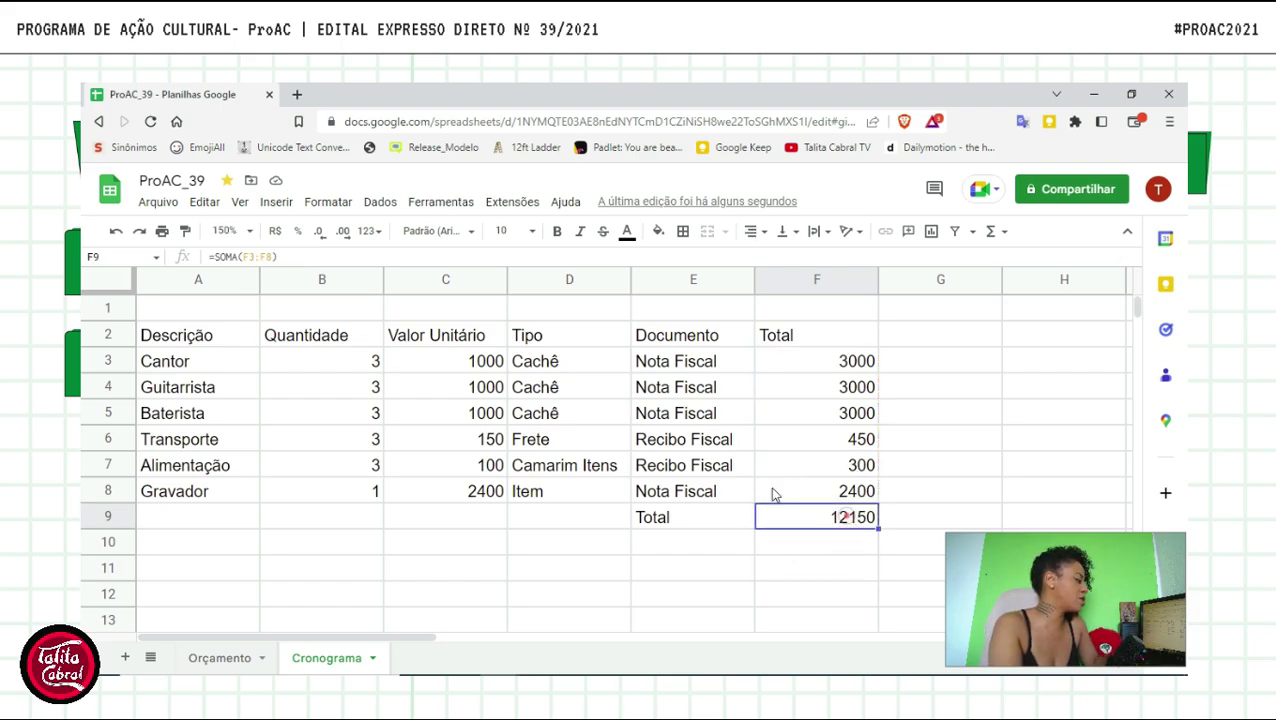
shift+click(190, 340)
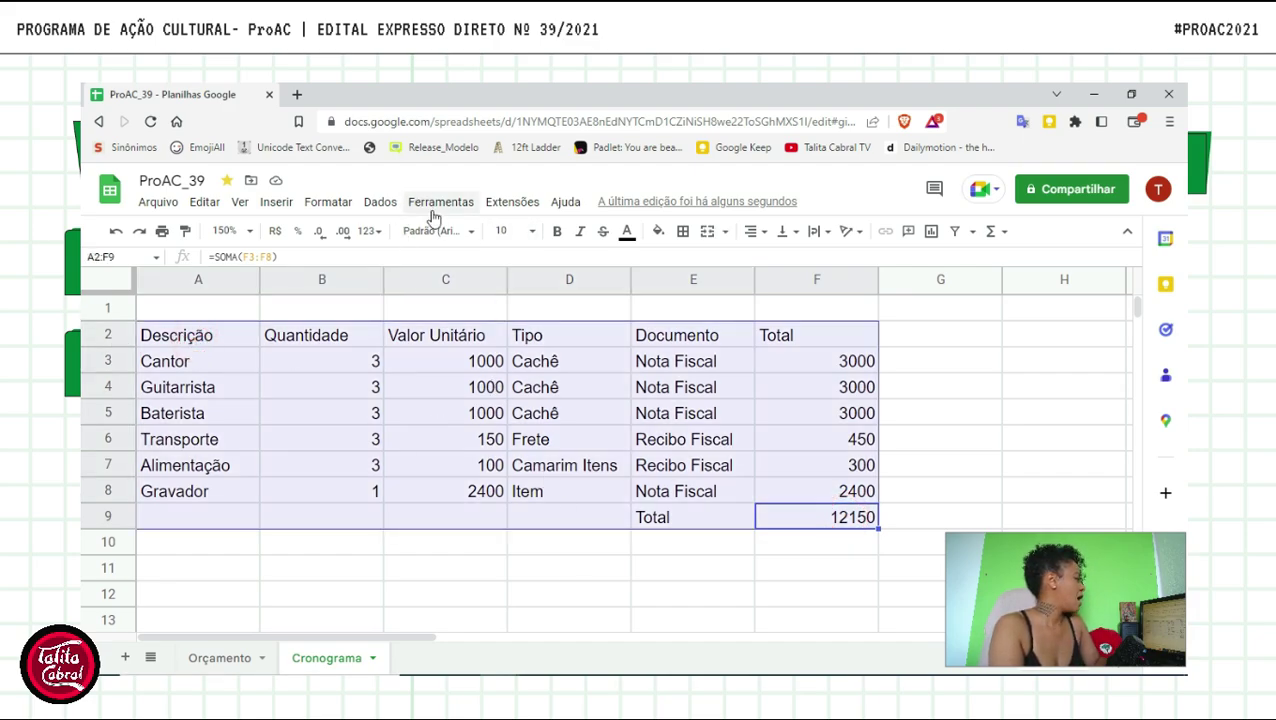
click(328, 202)
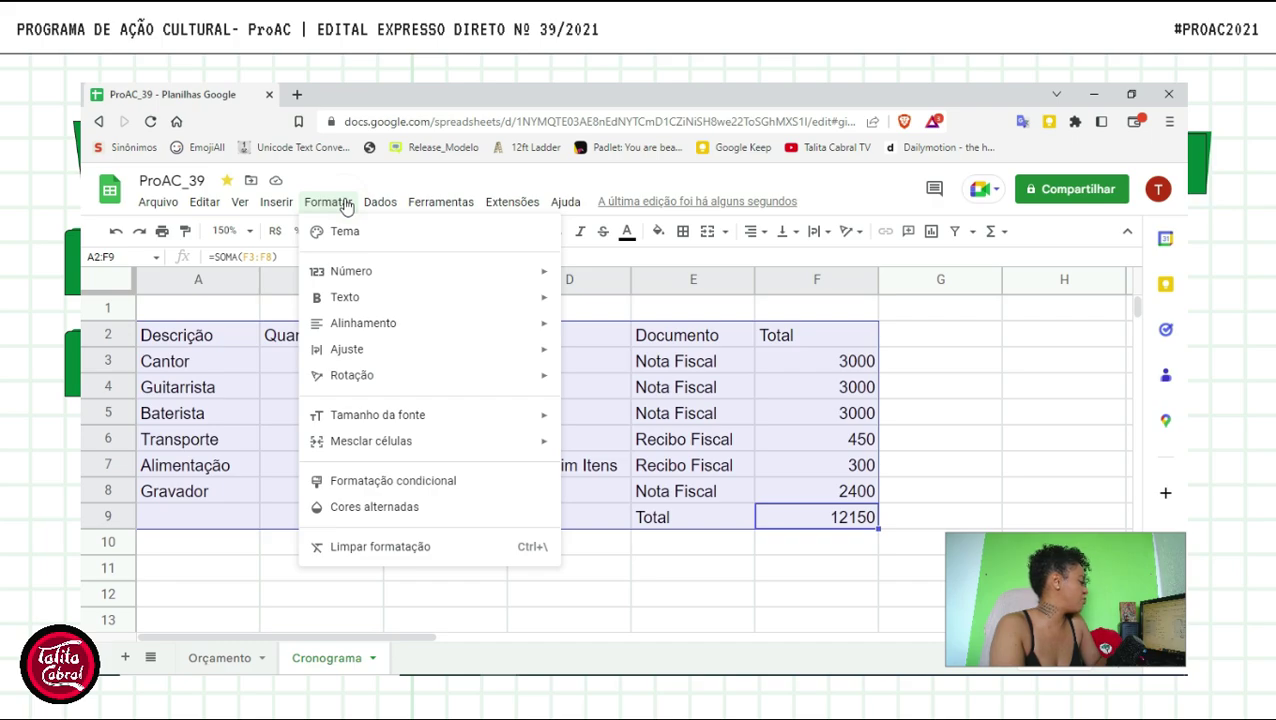
click(360, 505)
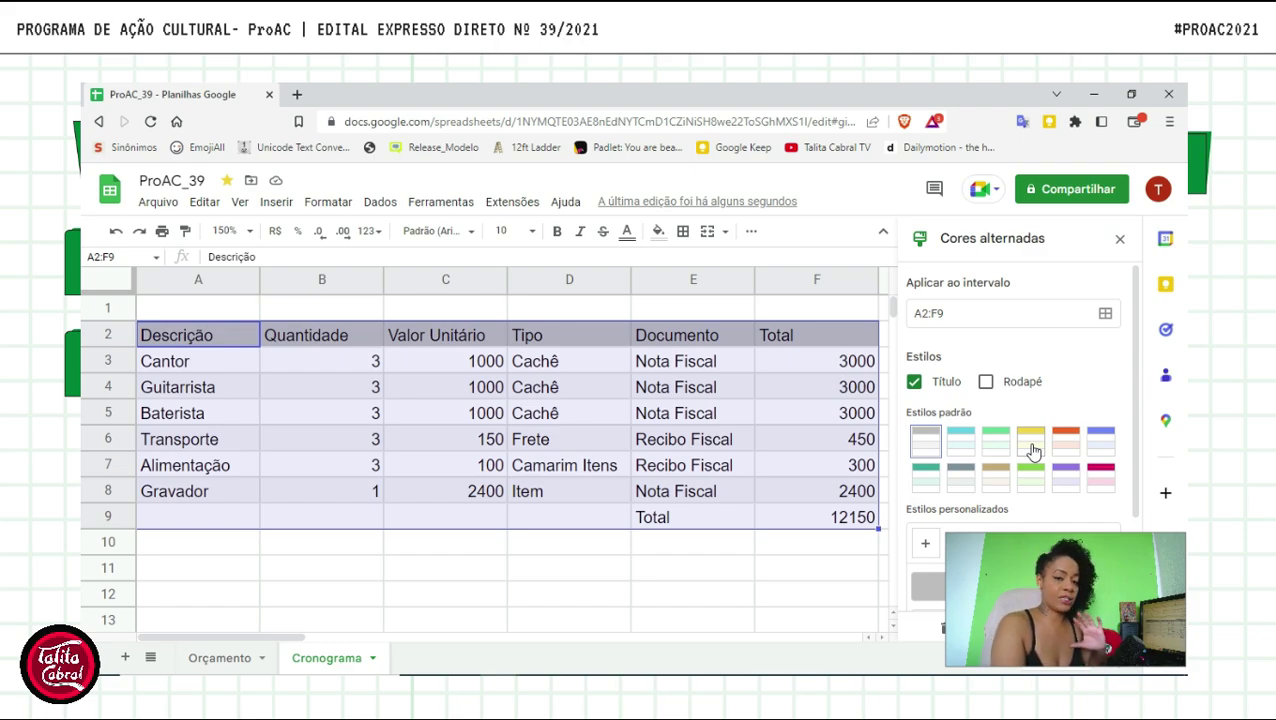
click(1033, 450)
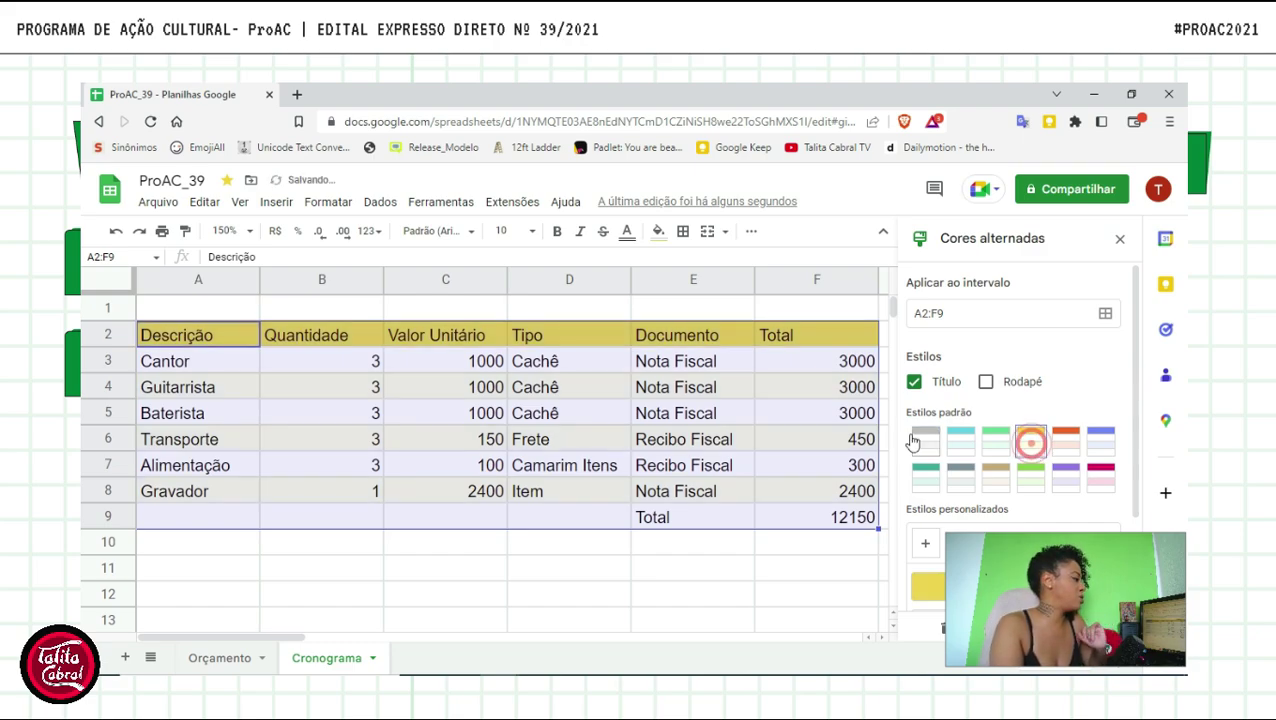
click(812, 556)
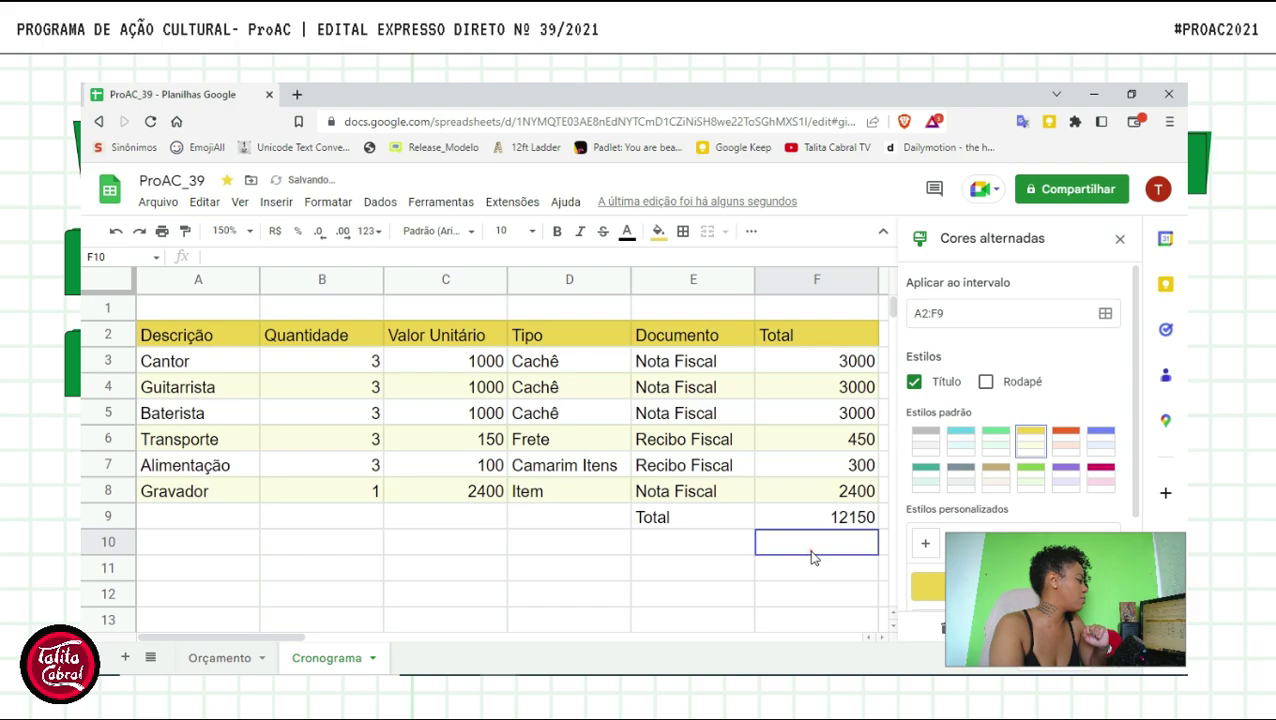
- Reselect the A2:F9 table so its borders can be set
click(240, 333)
drag(238, 333, 850, 520)
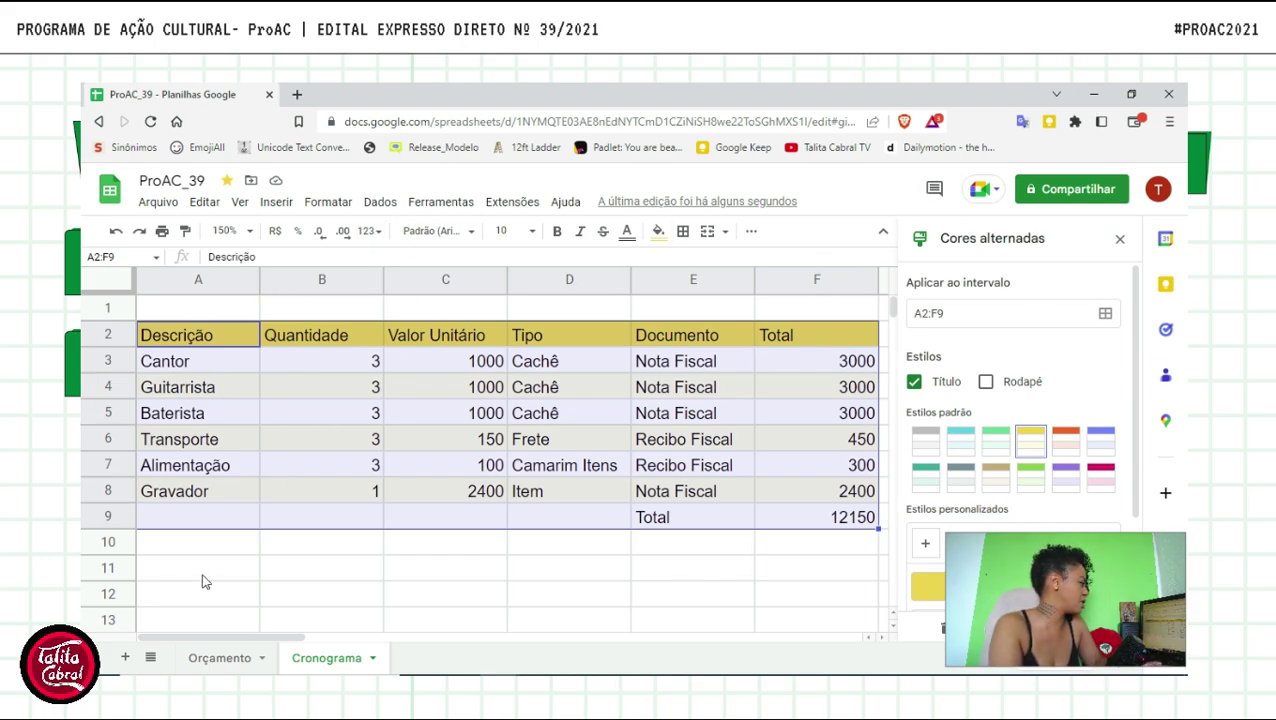
click(683, 231)
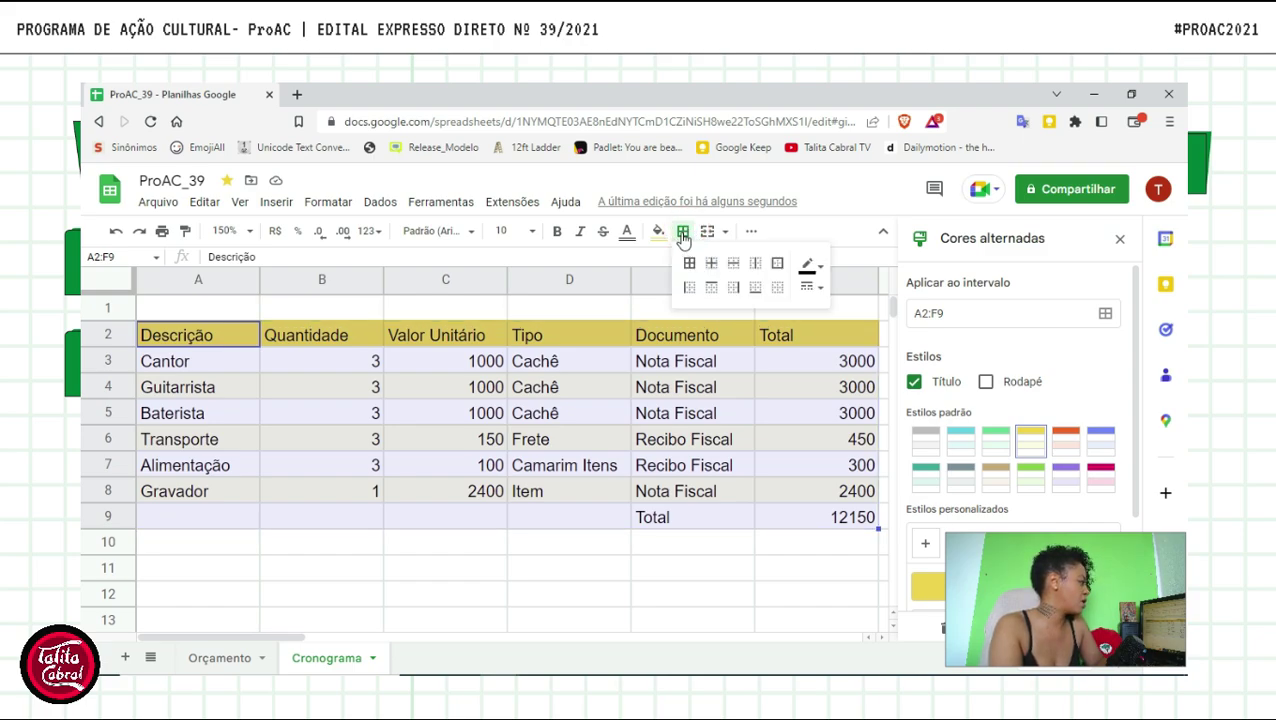
- Give A2:F9 outer and inner borders on every cell, then close the Cores alternadas panel
click(683, 233)
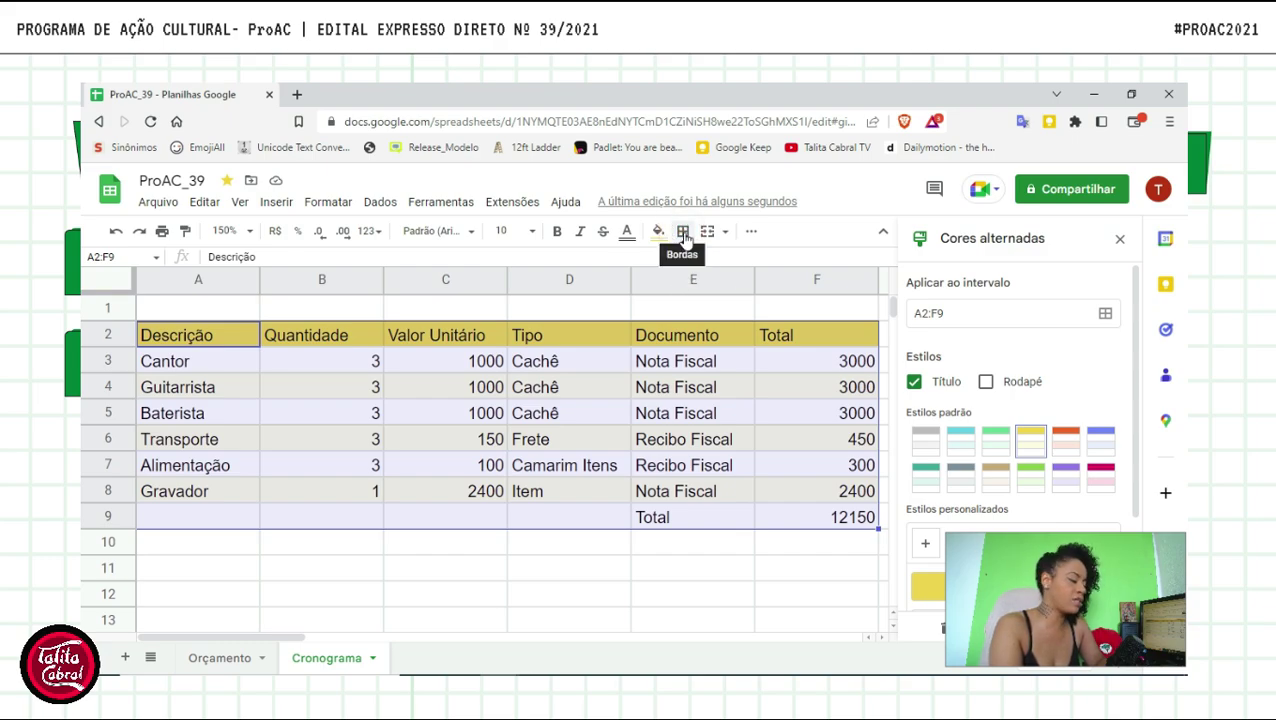
click(684, 234)
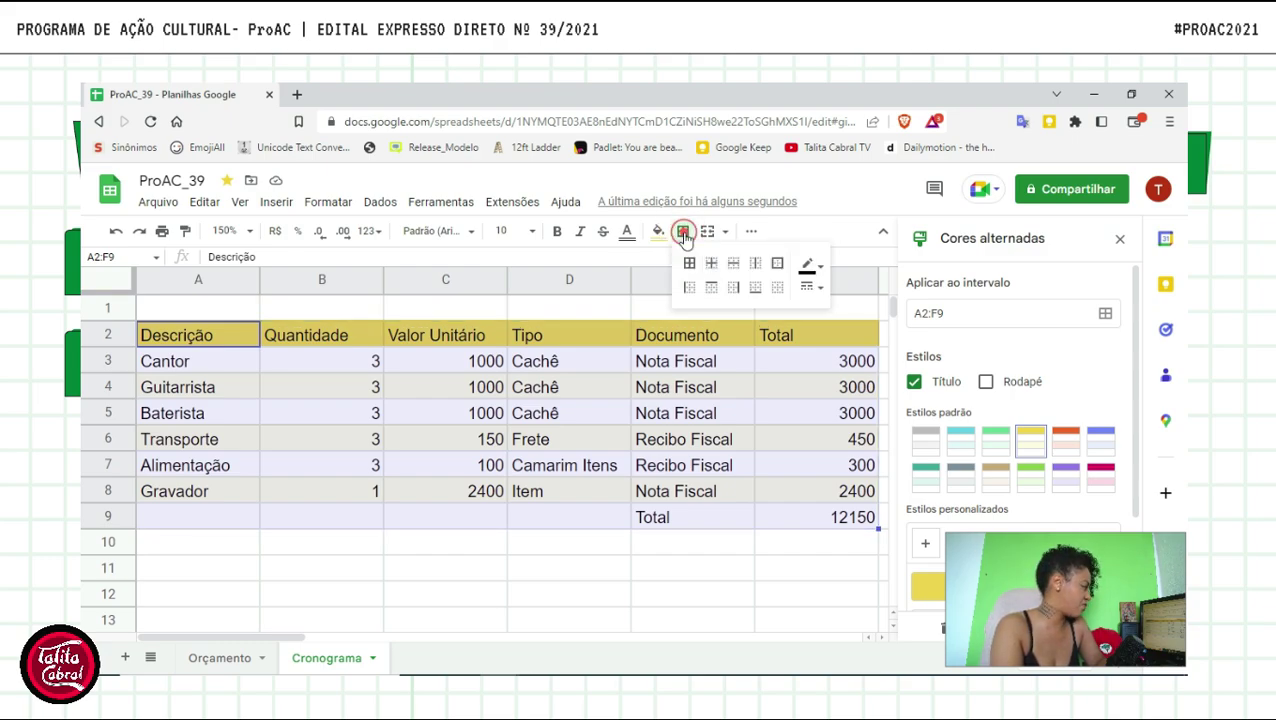
click(778, 266)
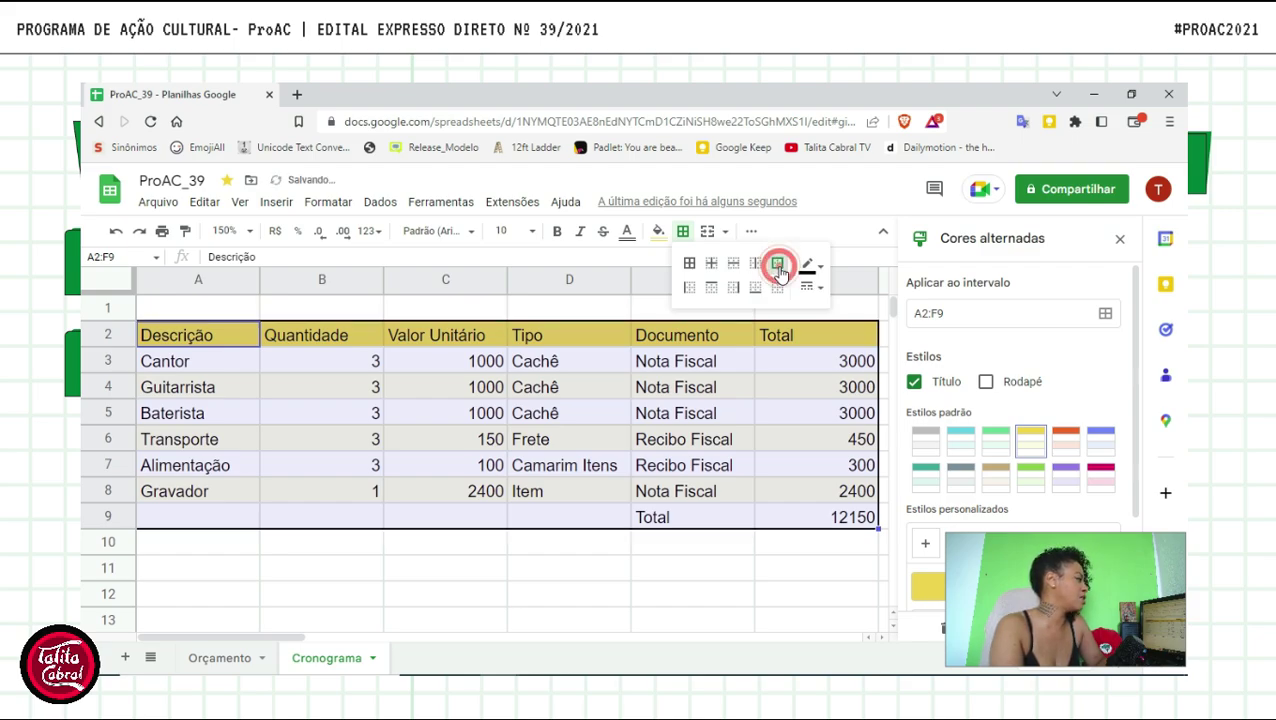
click(712, 264)
click(747, 586)
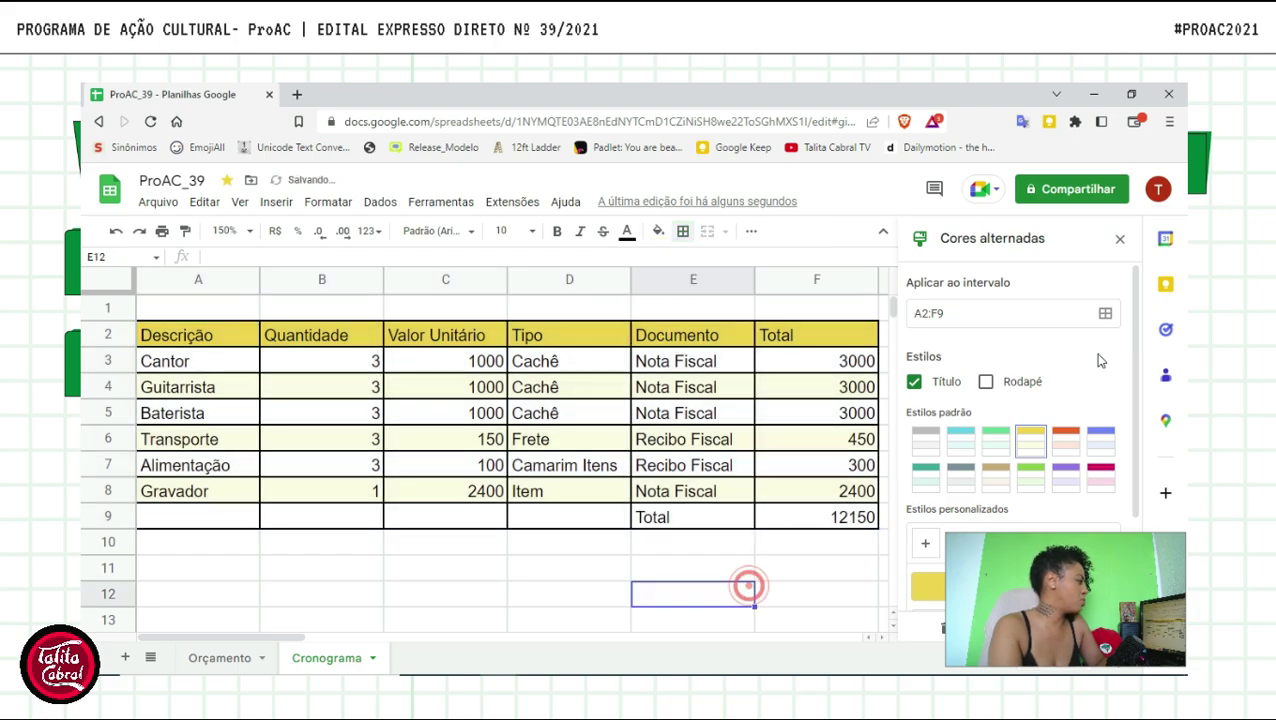
click(1119, 239)
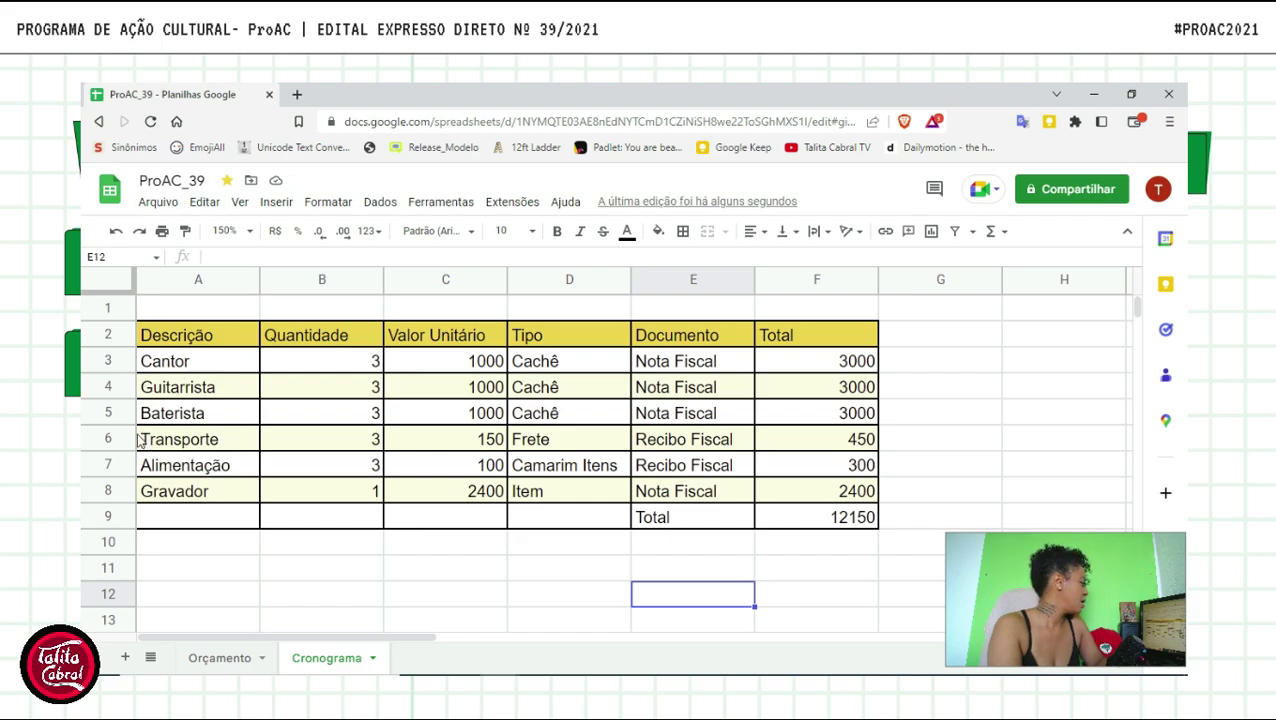
- Insert a blank row above the Transporte row and select its cell A6
right_click(241, 437)
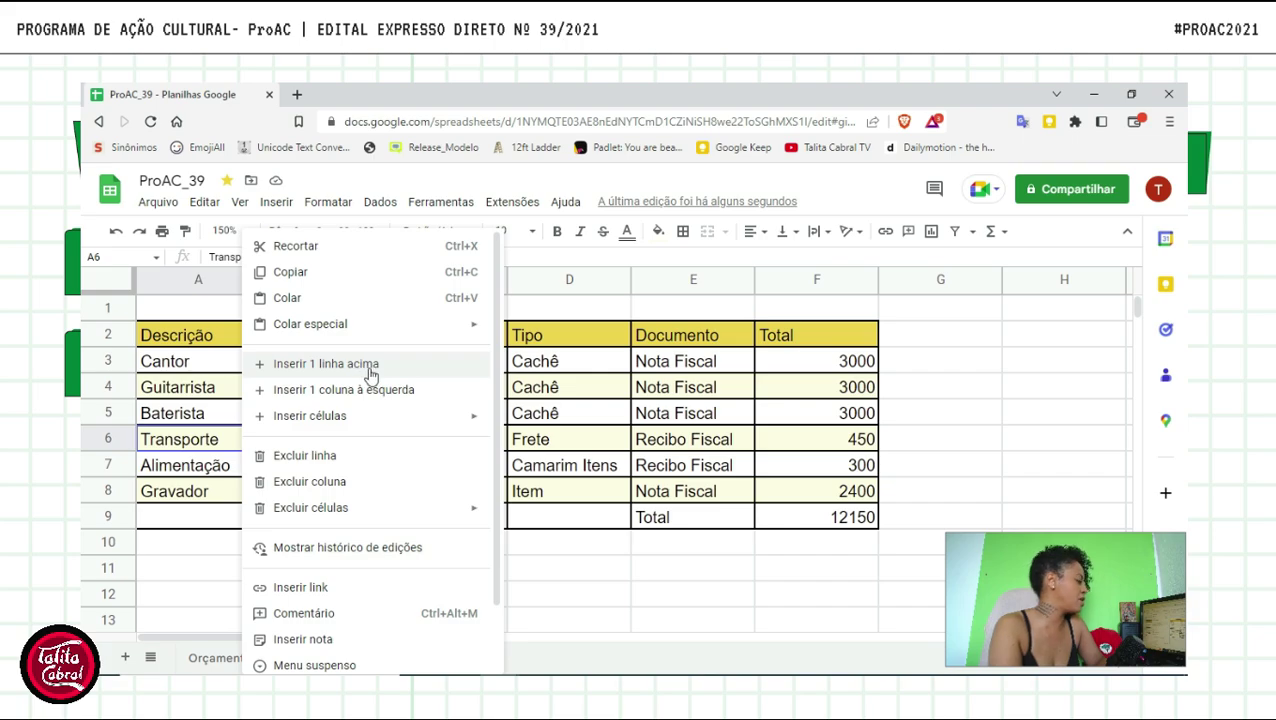
click(370, 374)
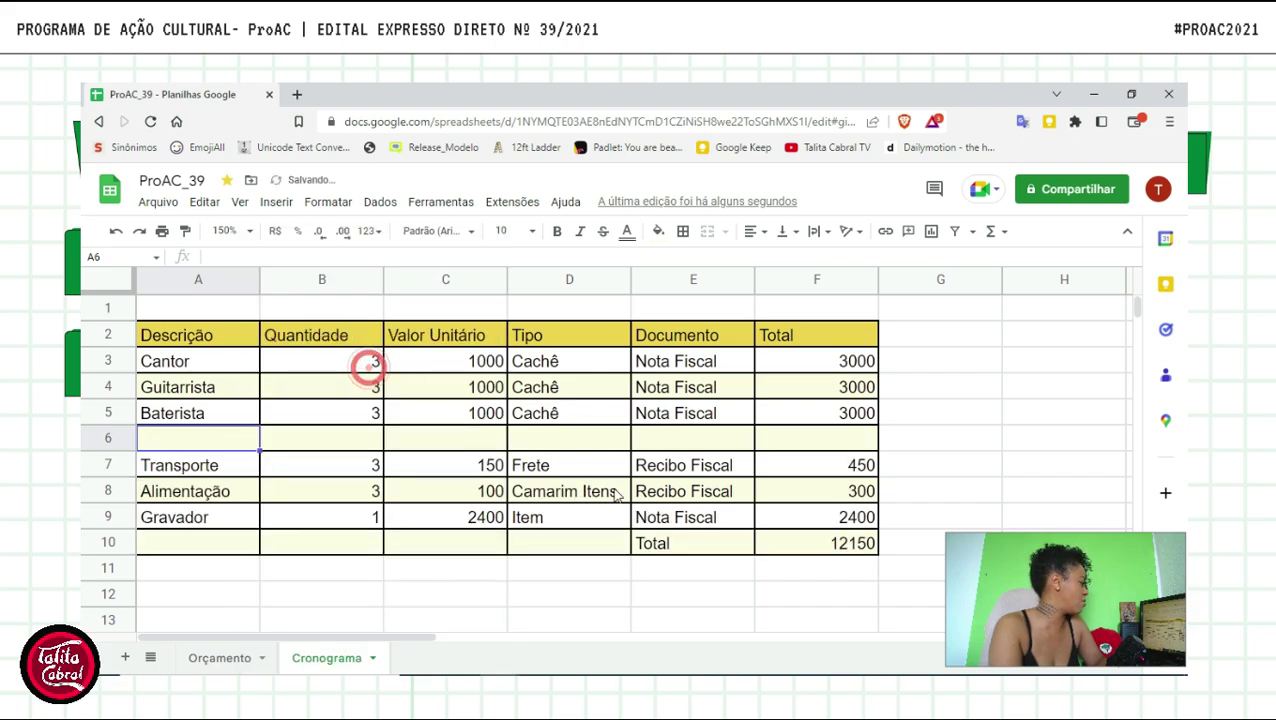
click(192, 489)
click(190, 438)
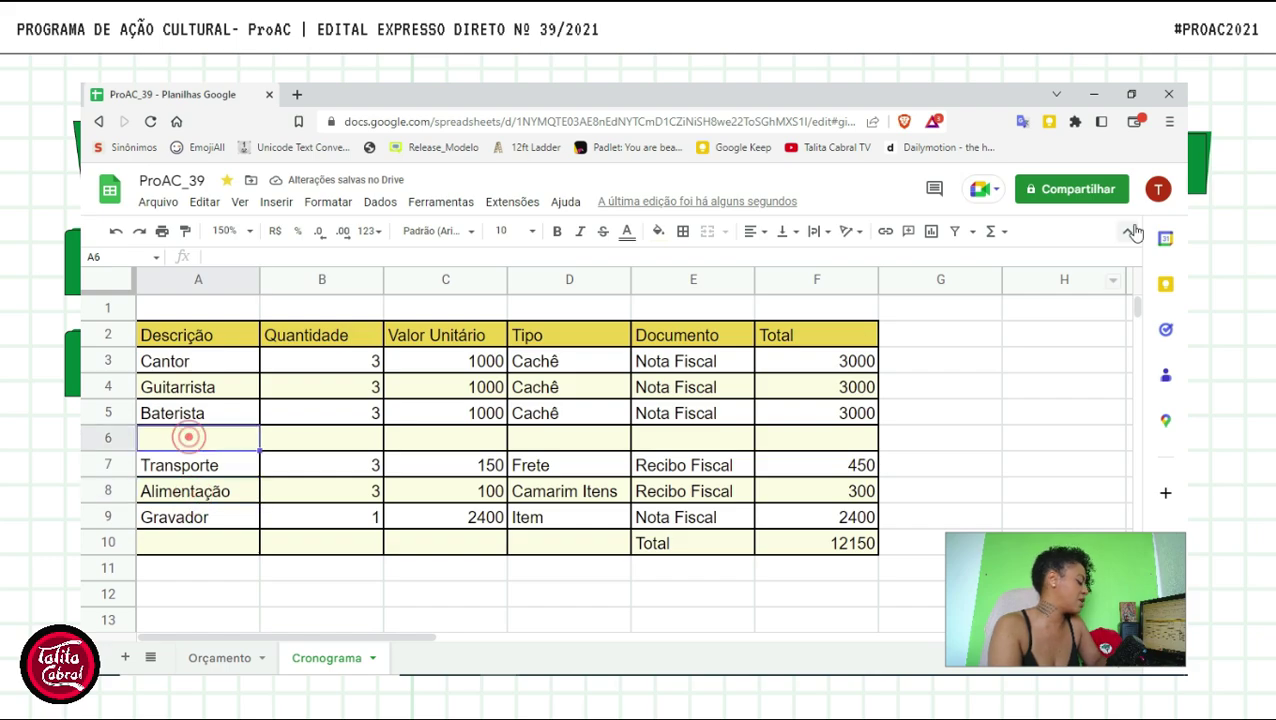
- Fill the new row with Figurino, quantity 3, unit value 250, Item and Nota Fiscal
text(Figurino)
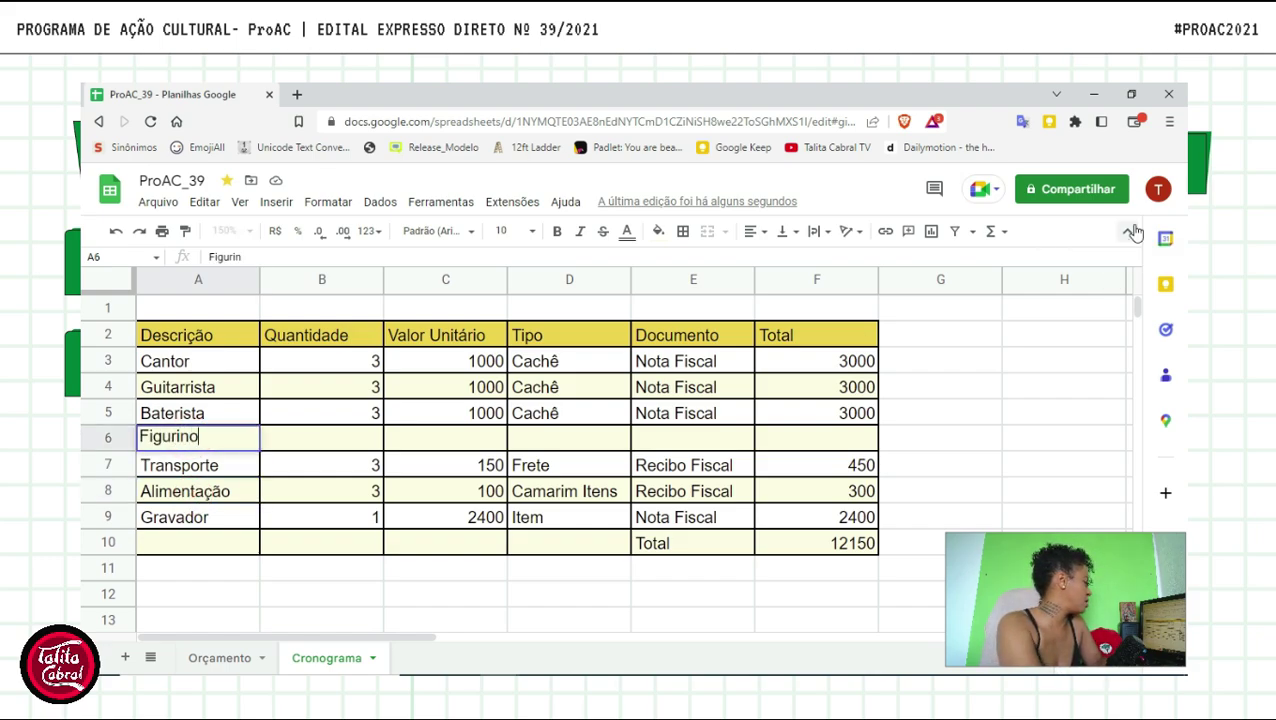
key(Tab)
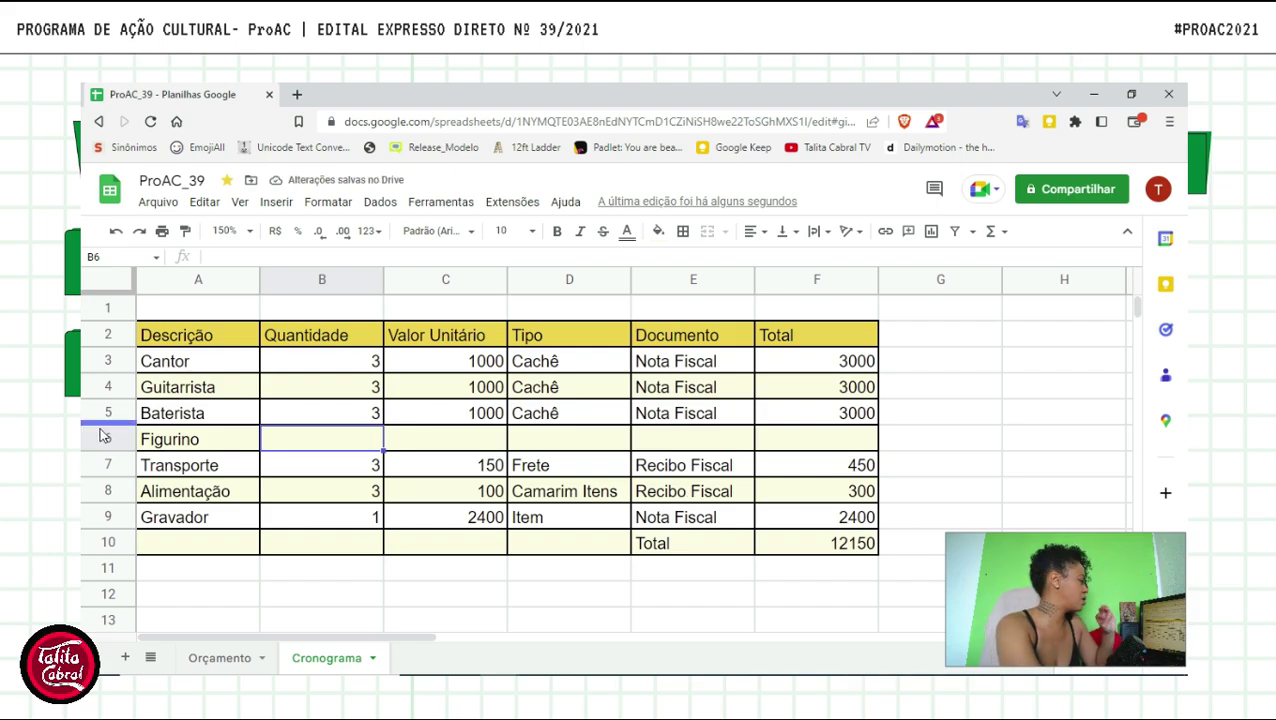
text(3)
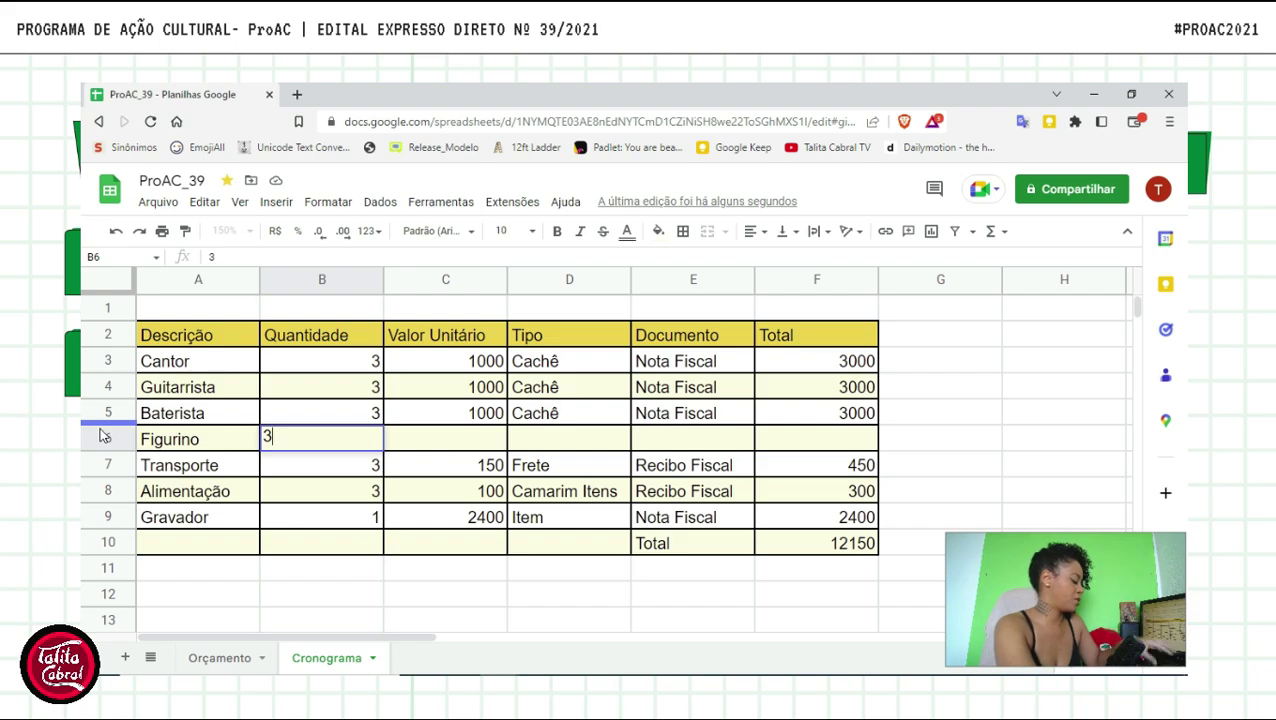
key(Tab)
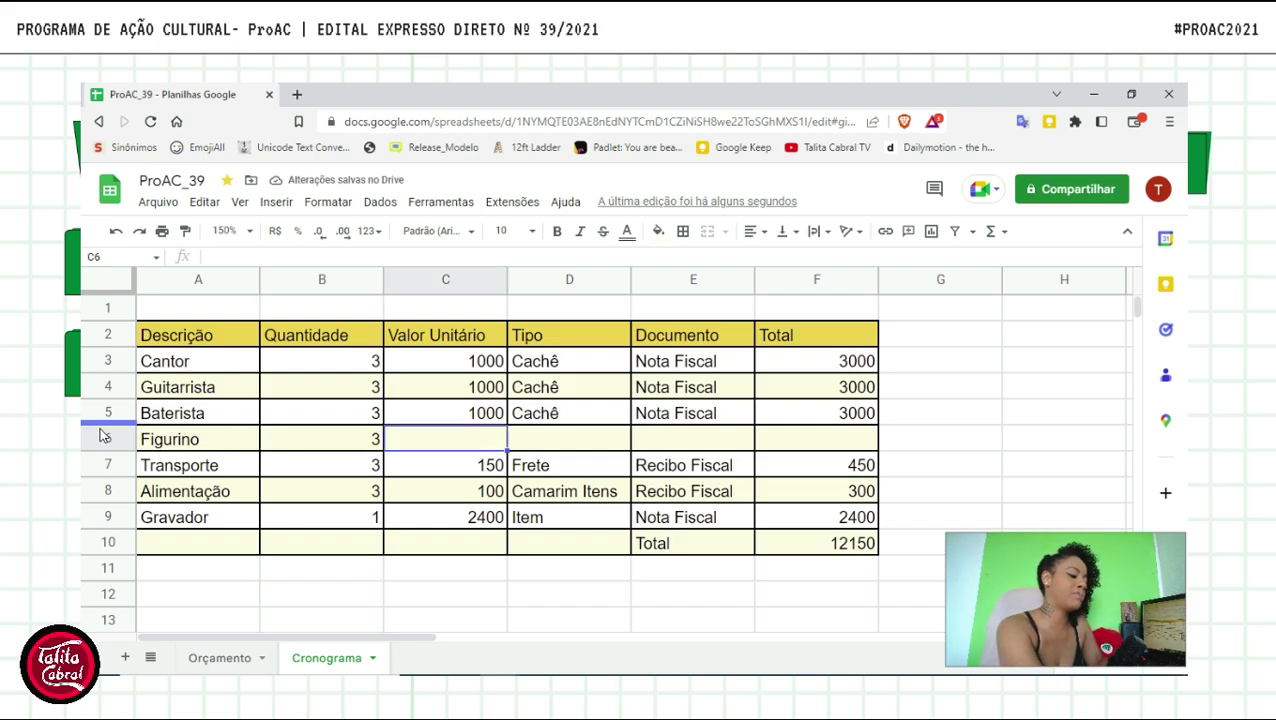
text(250)
key(Tab)
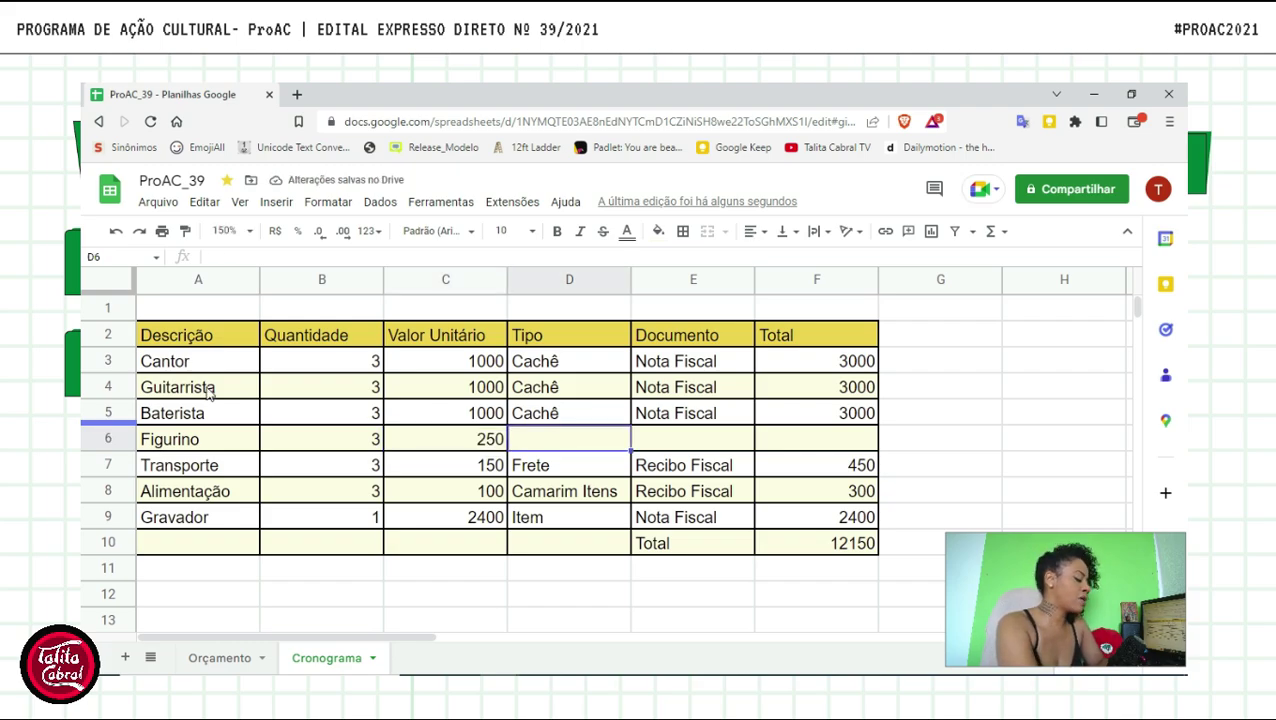
text(Item)
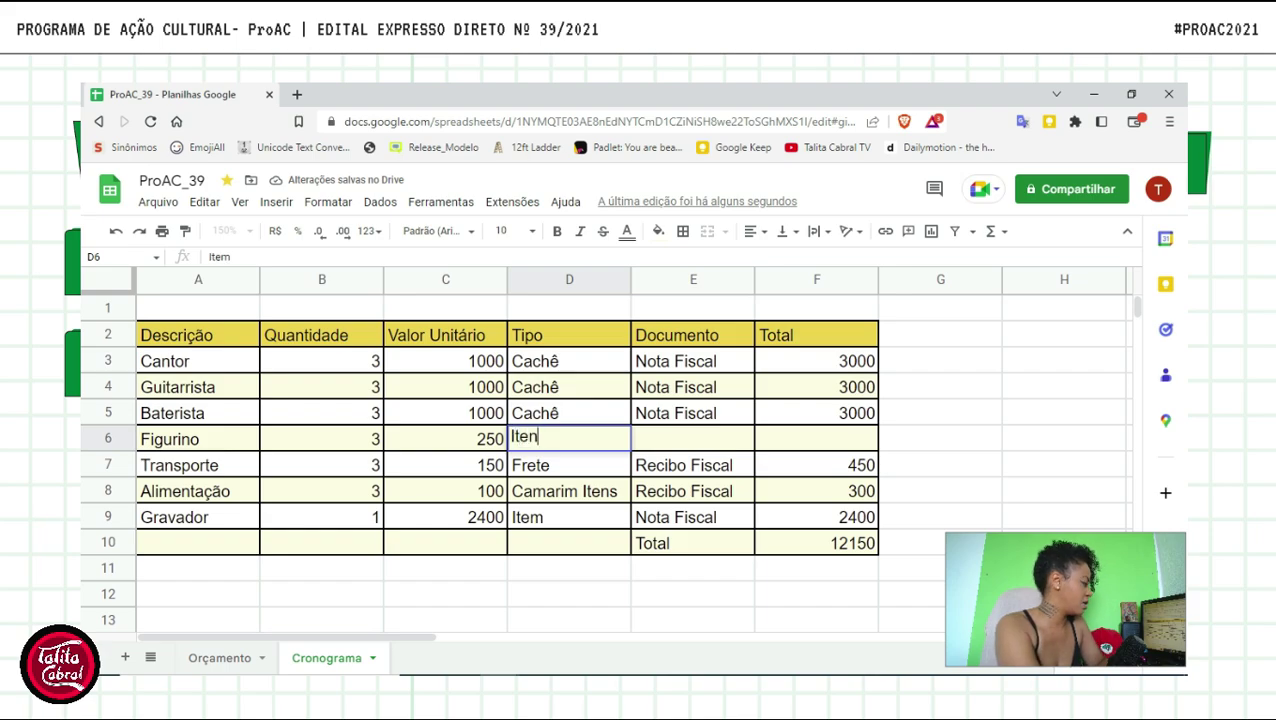
key(Tab)
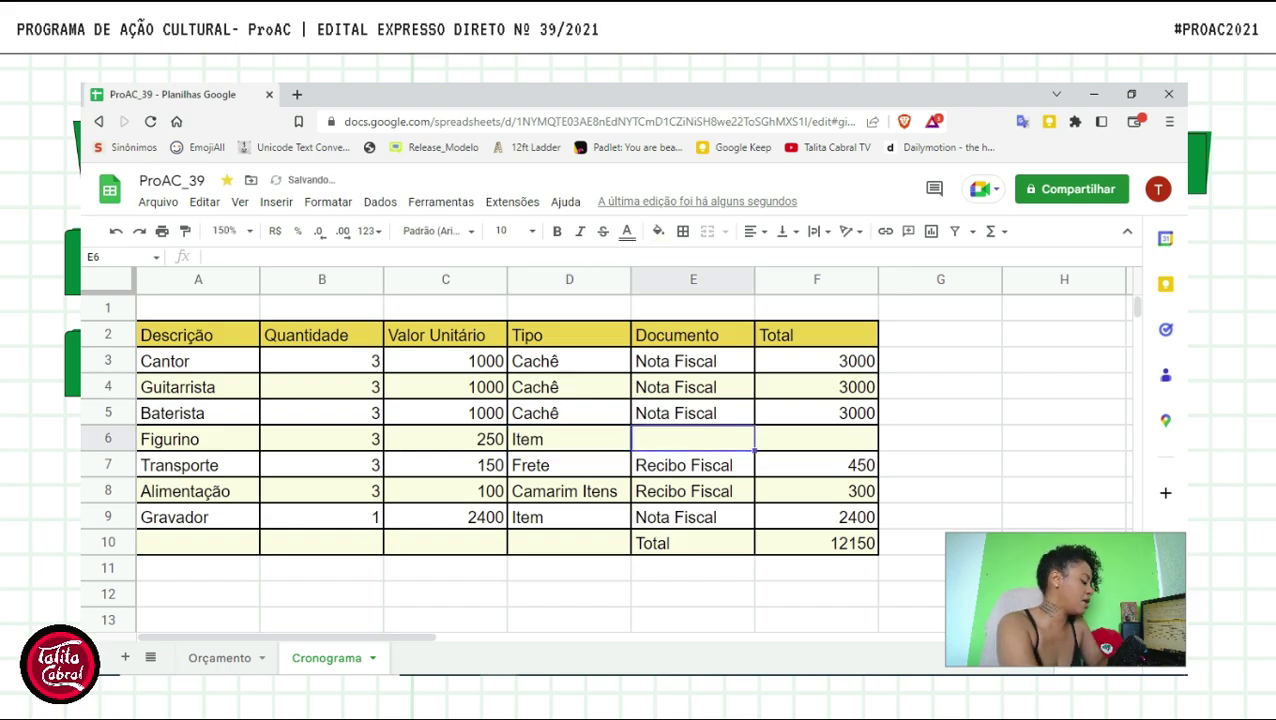
text(Nota)
key(Tab)
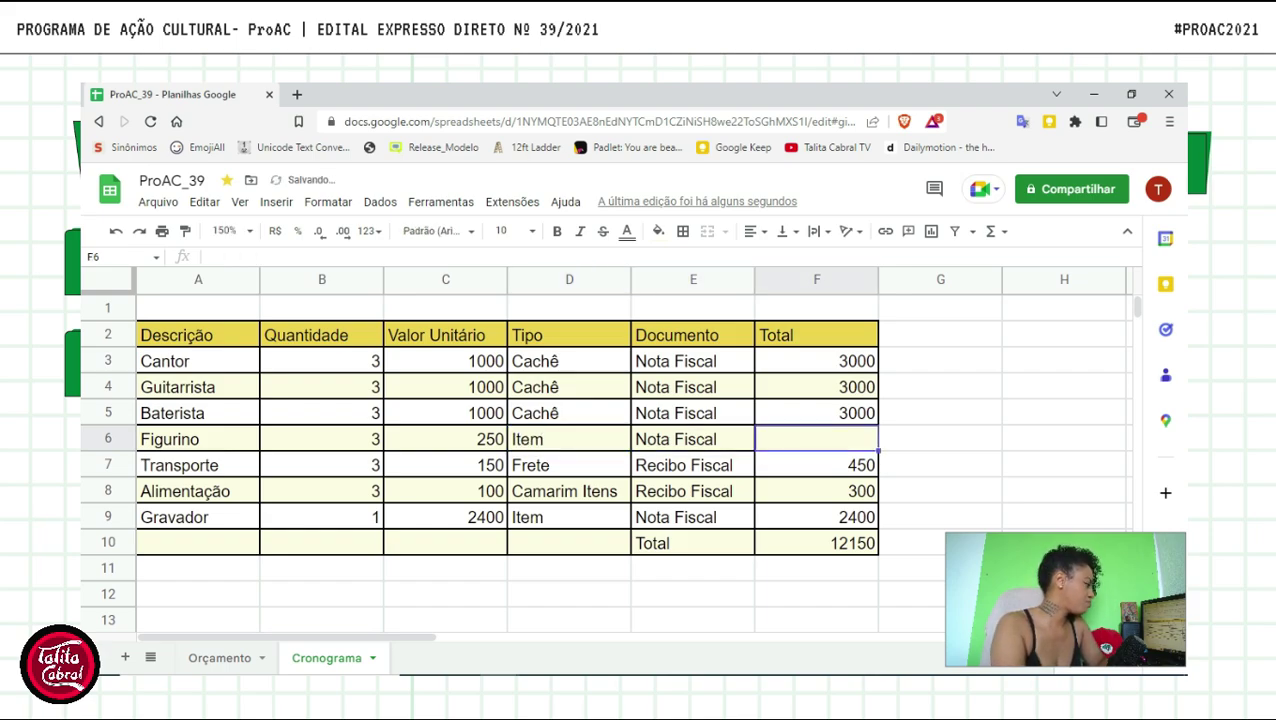
- Copy the F5 Total formula down into F6 so Figurino totals 750 and F10 reaches 12900
click(826, 412)
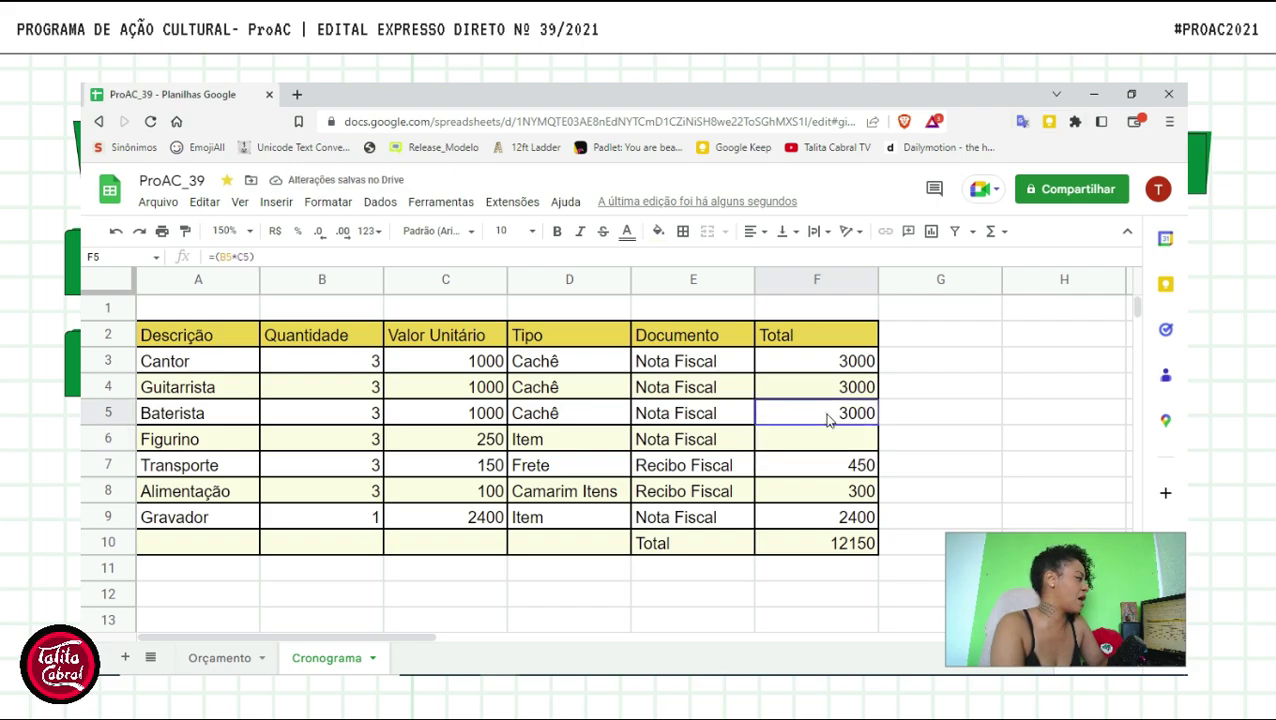
drag(876, 424, 880, 446)
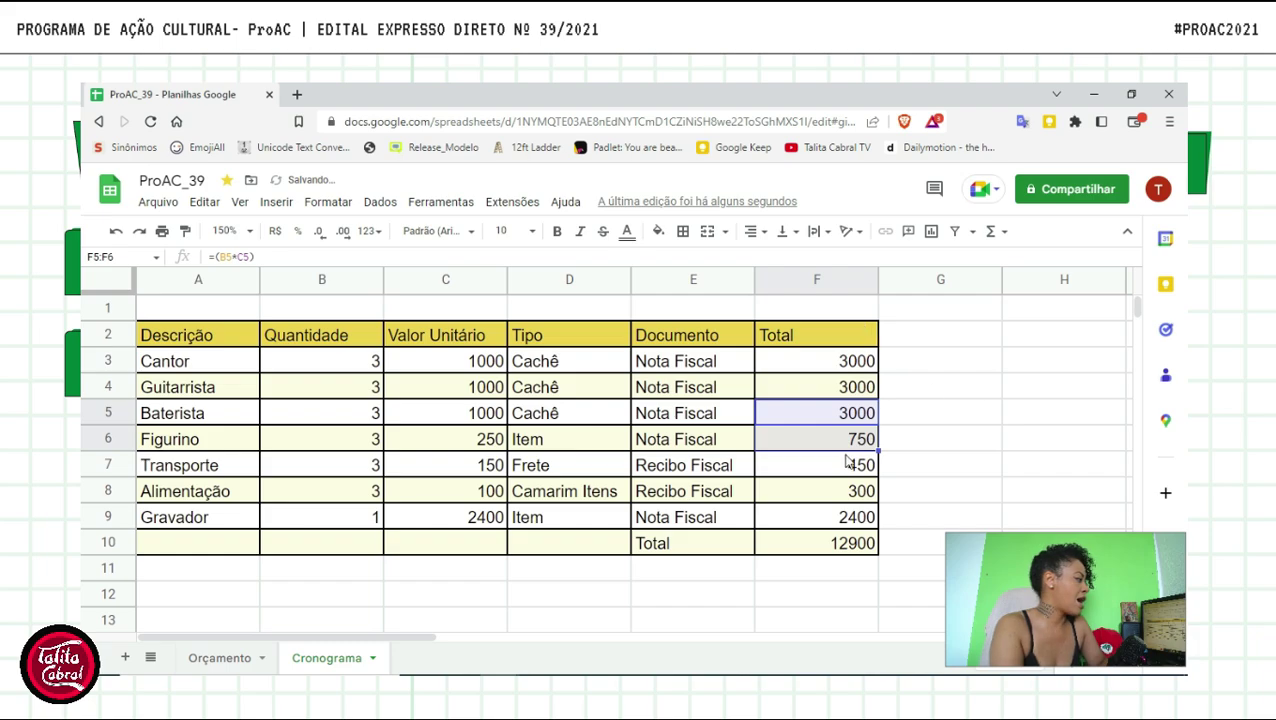
click(1000, 441)
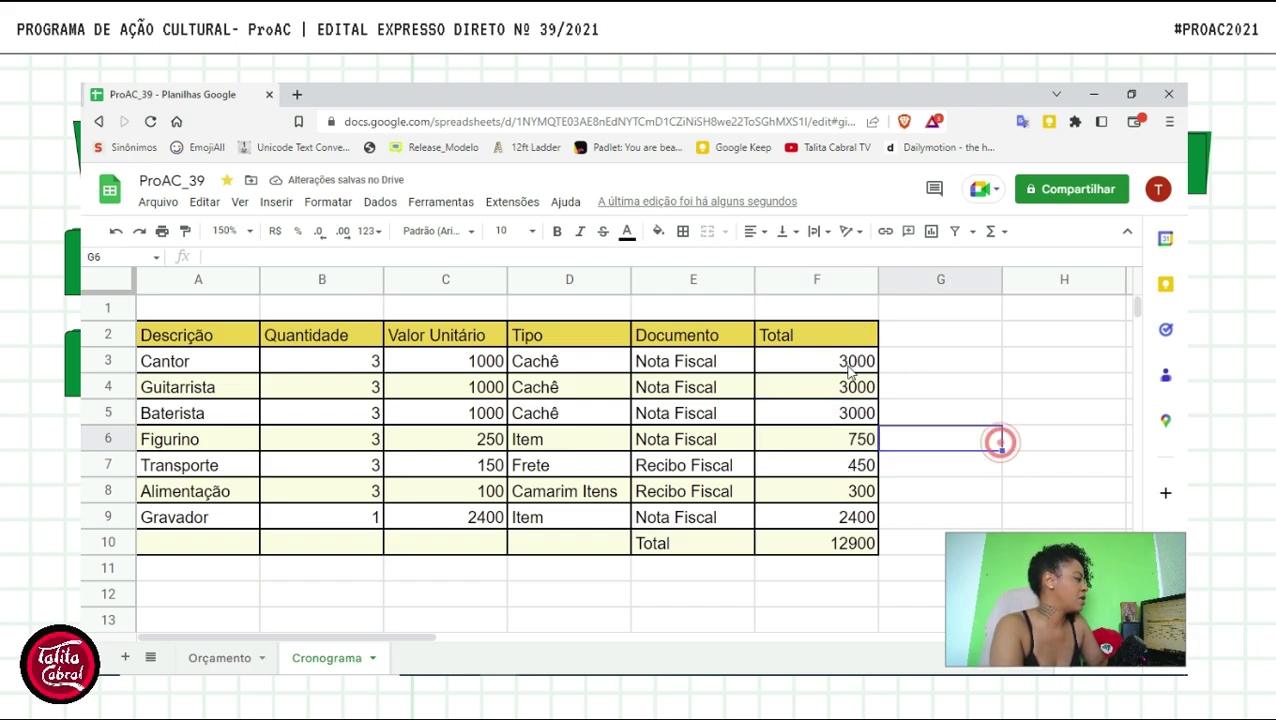
click(850, 545)
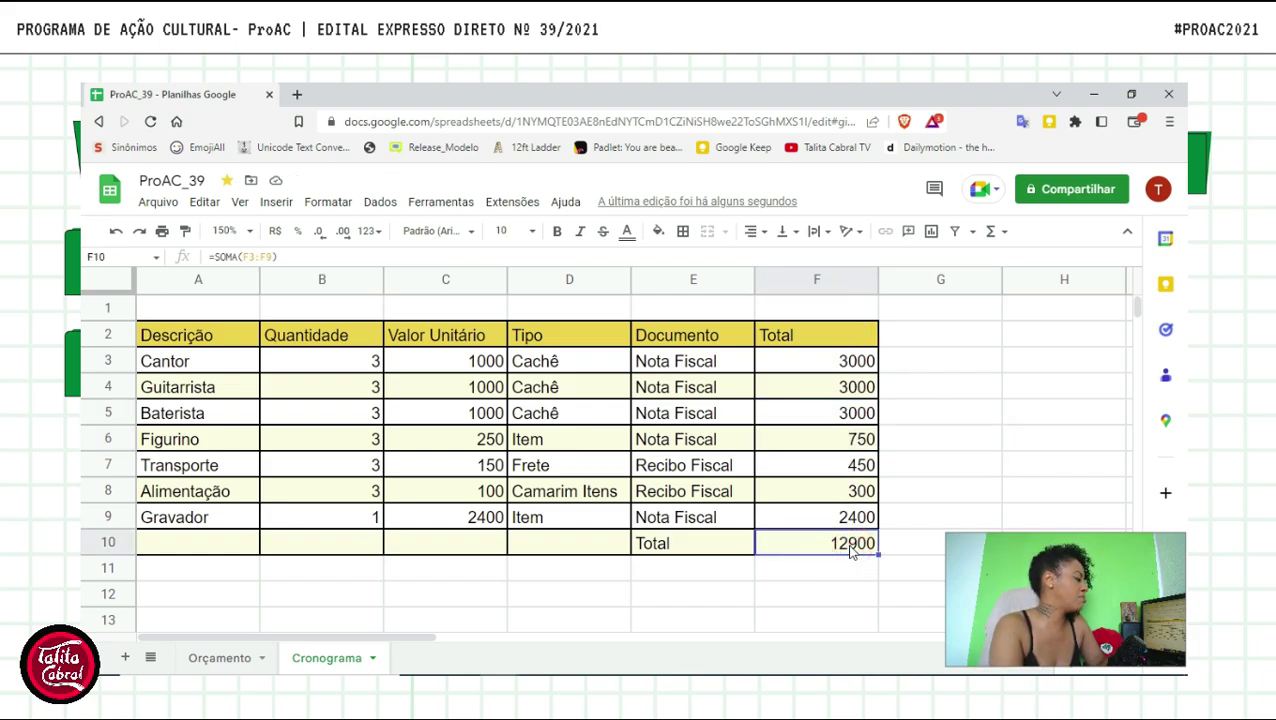
key(ctrl+z)
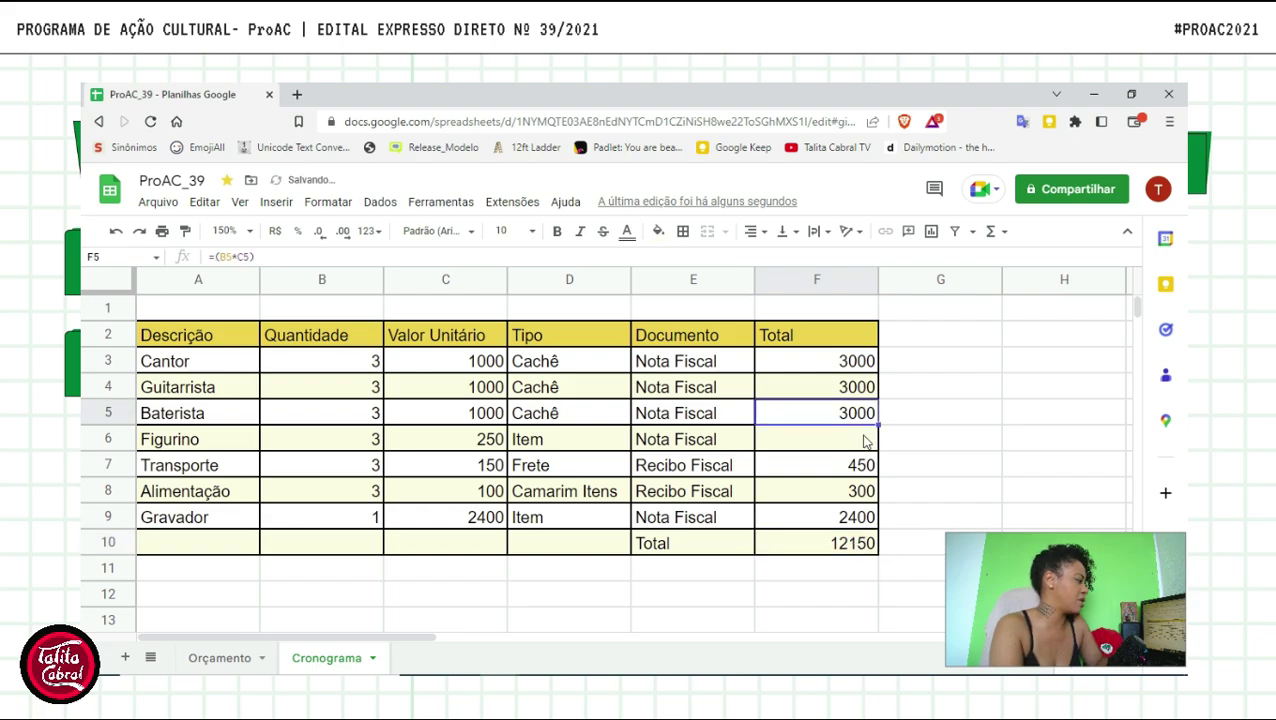
click(855, 414)
click(845, 543)
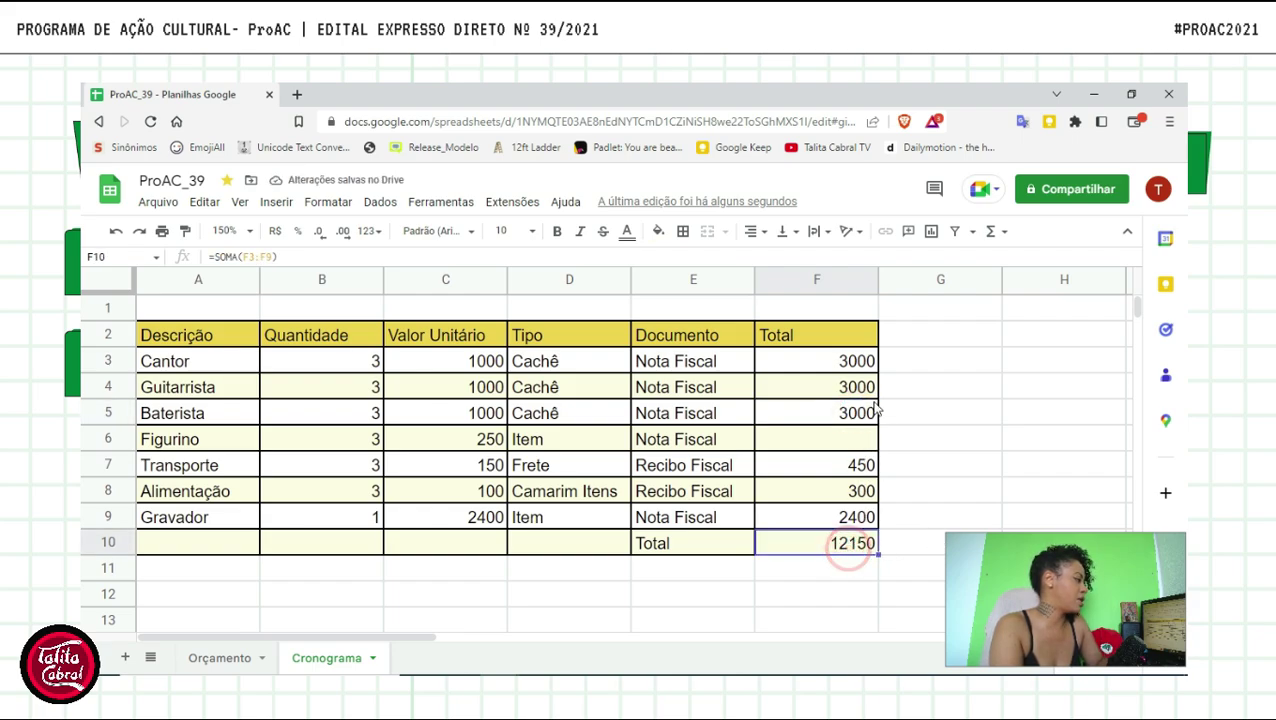
click(855, 418)
drag(877, 424, 882, 440)
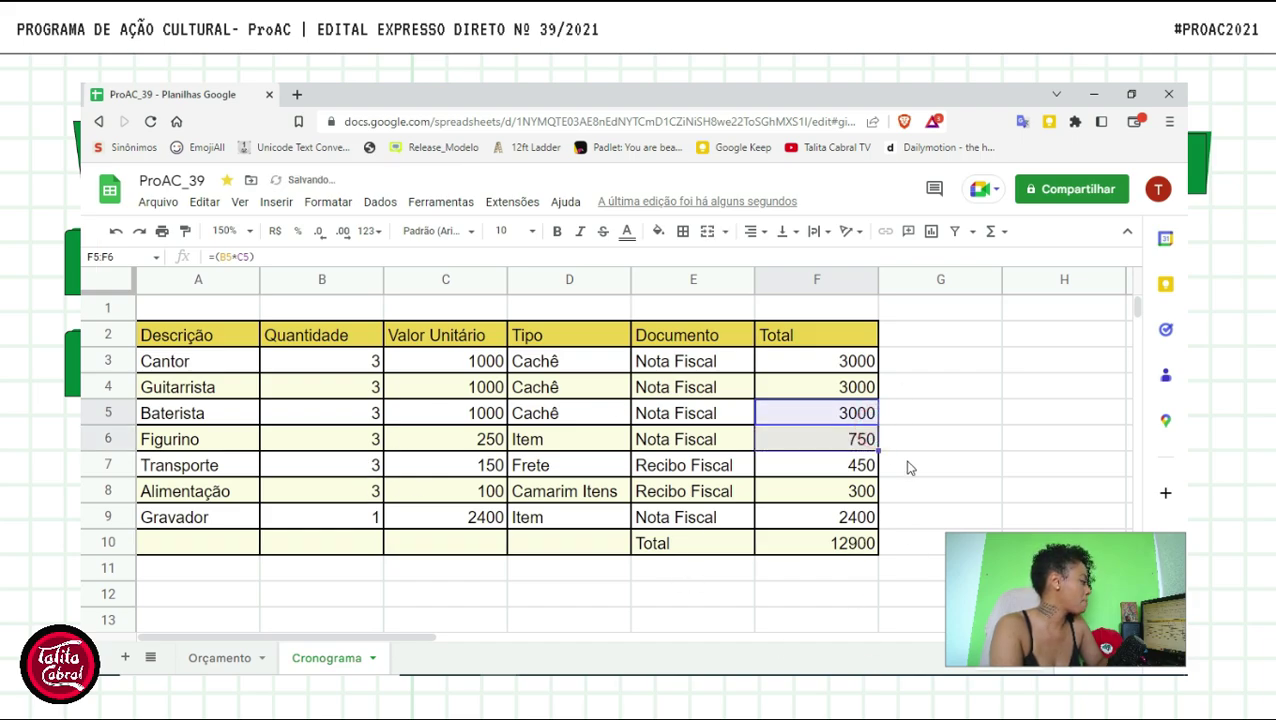
drag(453, 371, 449, 518)
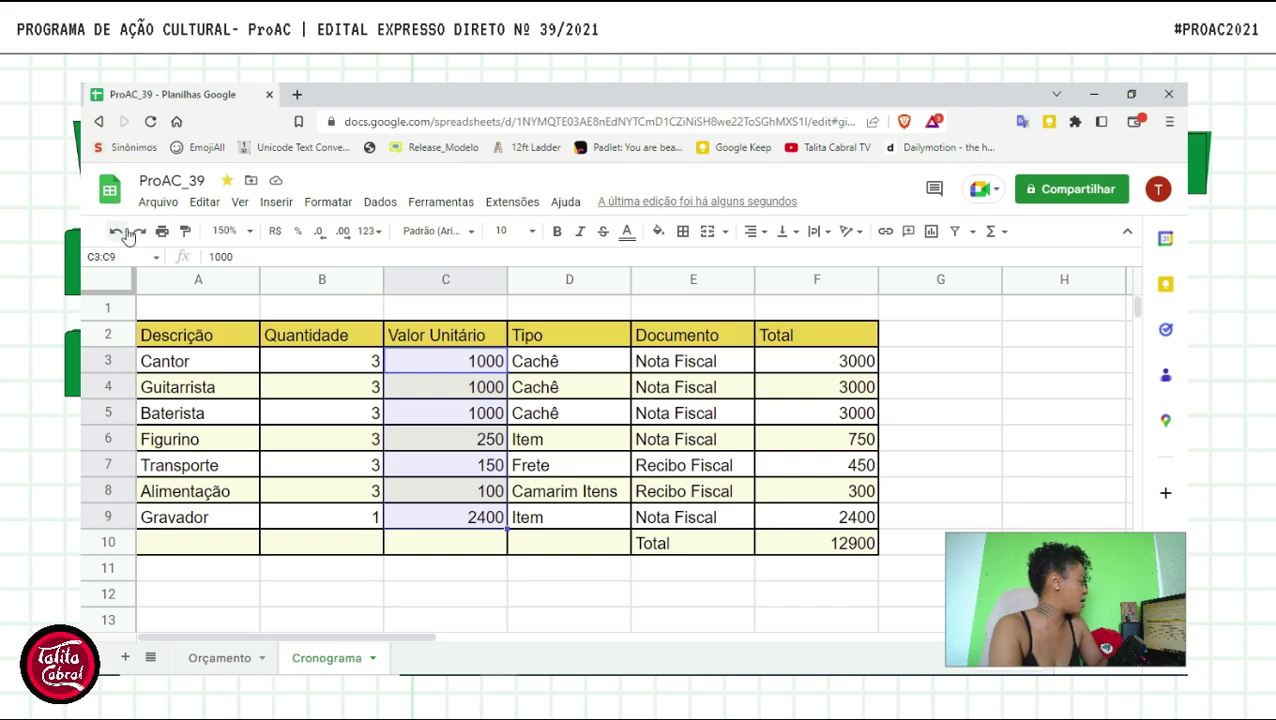
- Format unit prices C3:C9 as R$ currency and verify the F totals and =SOMA(F3:F9) in F10
click(275, 236)
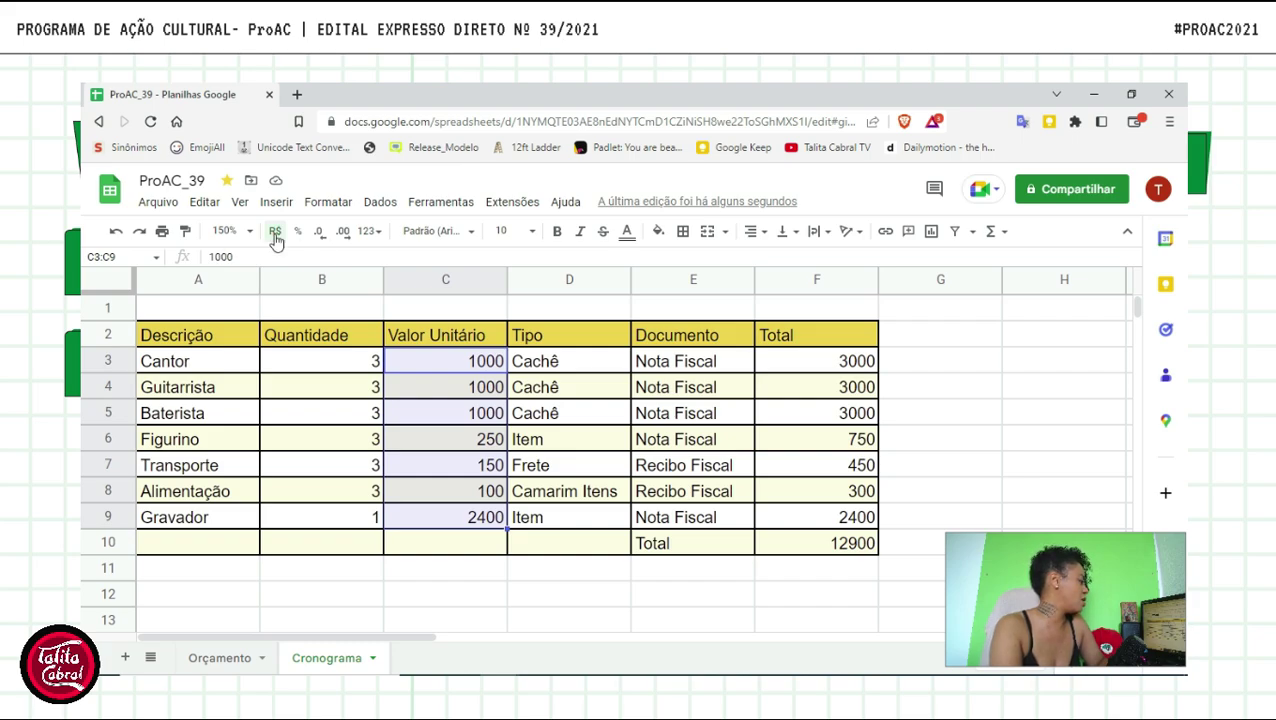
click(817, 363)
click(826, 415)
click(838, 487)
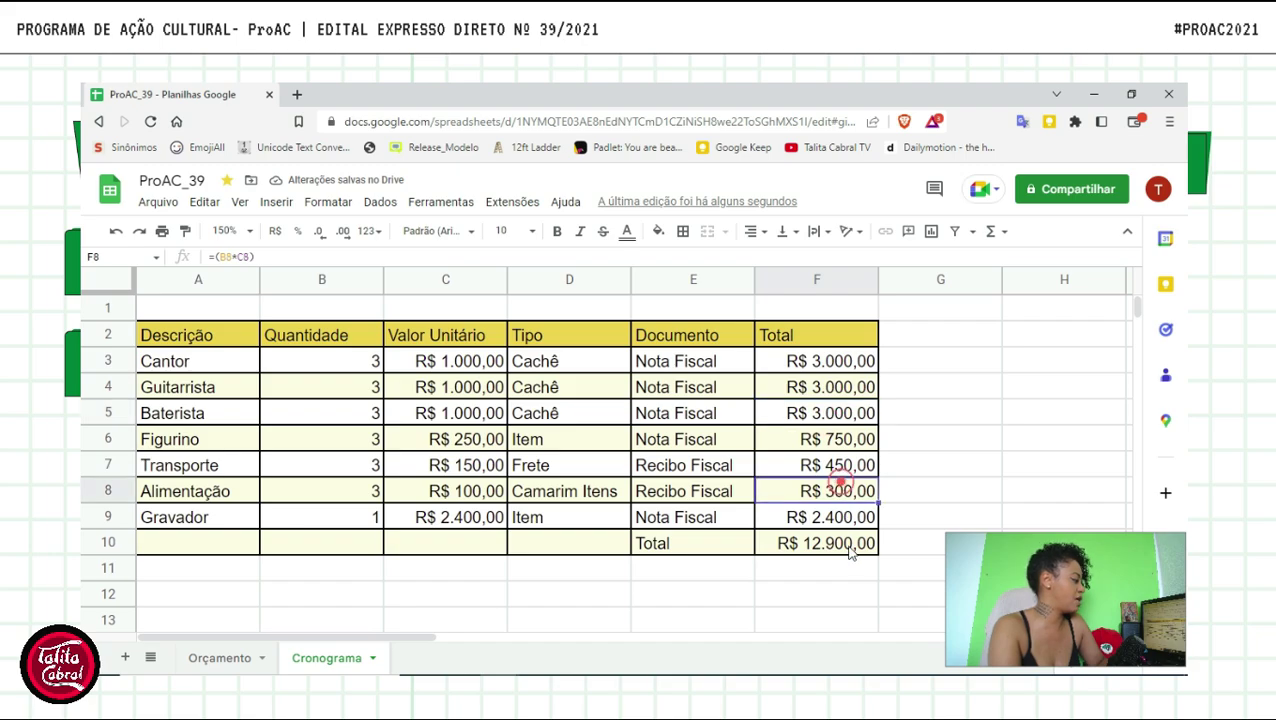
click(850, 550)
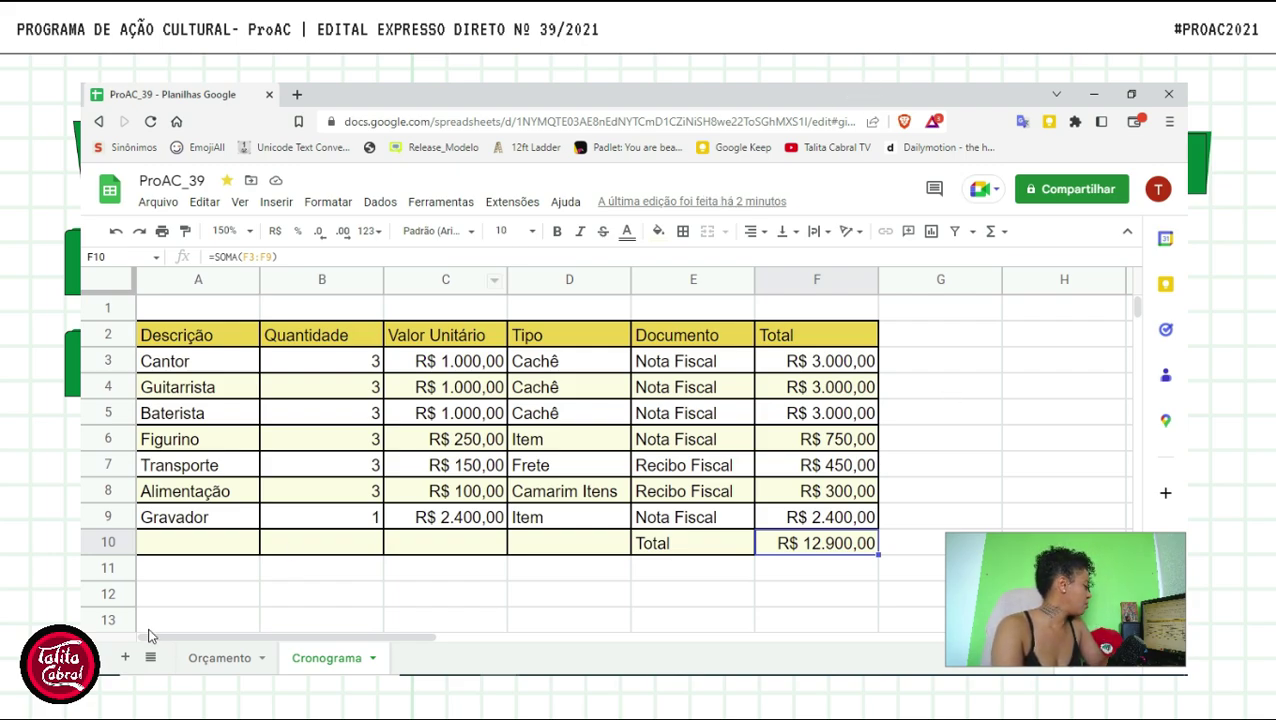
- Delete the old Orçamento sheet and confirm the deletion
click(205, 660)
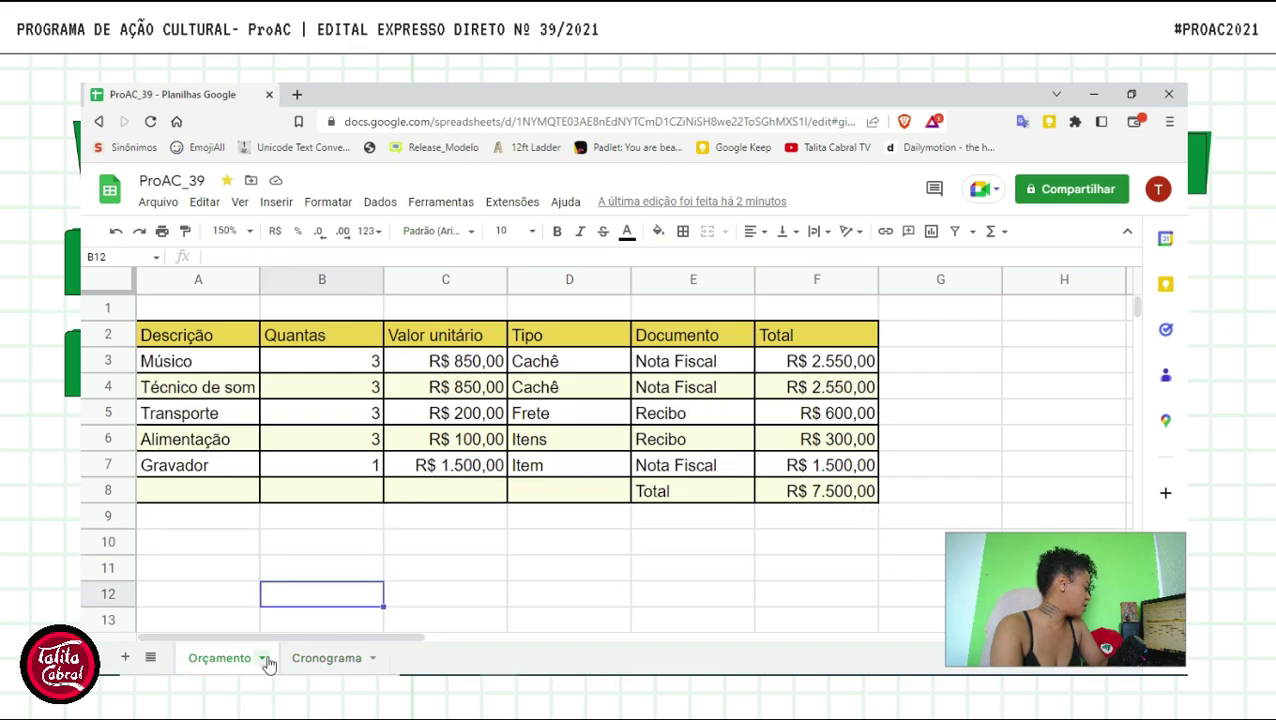
click(300, 662)
click(230, 662)
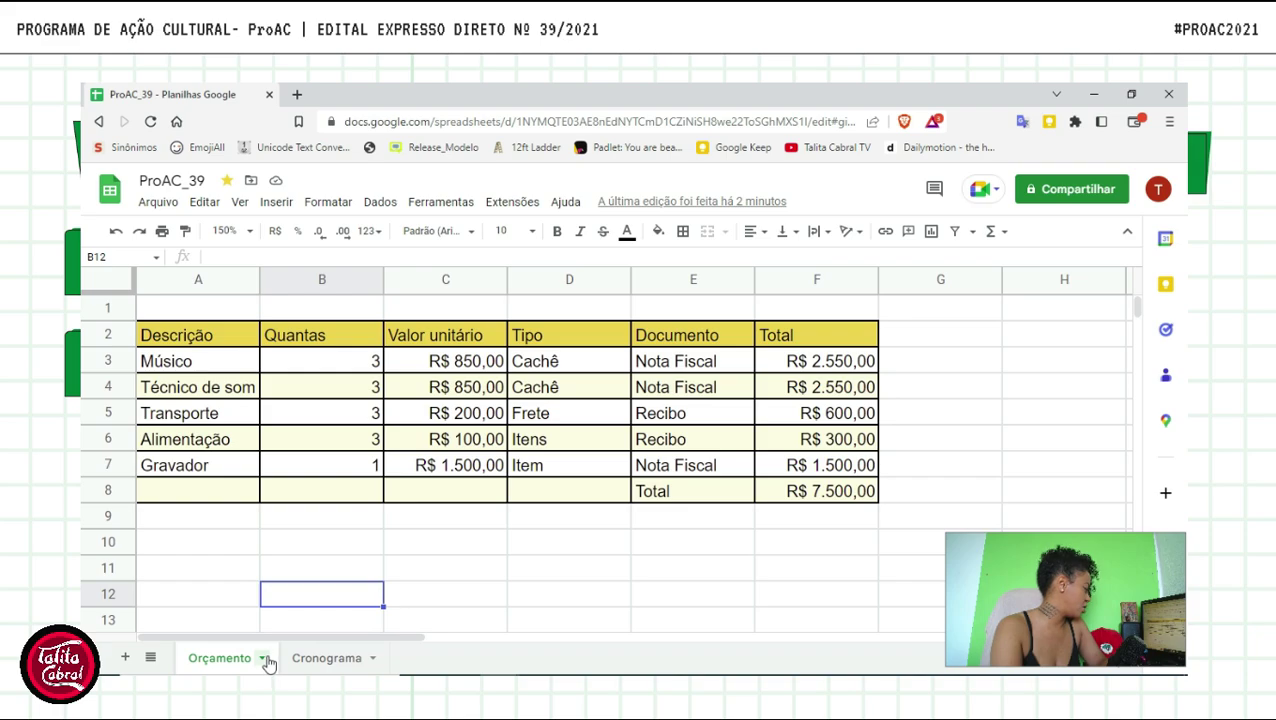
click(264, 659)
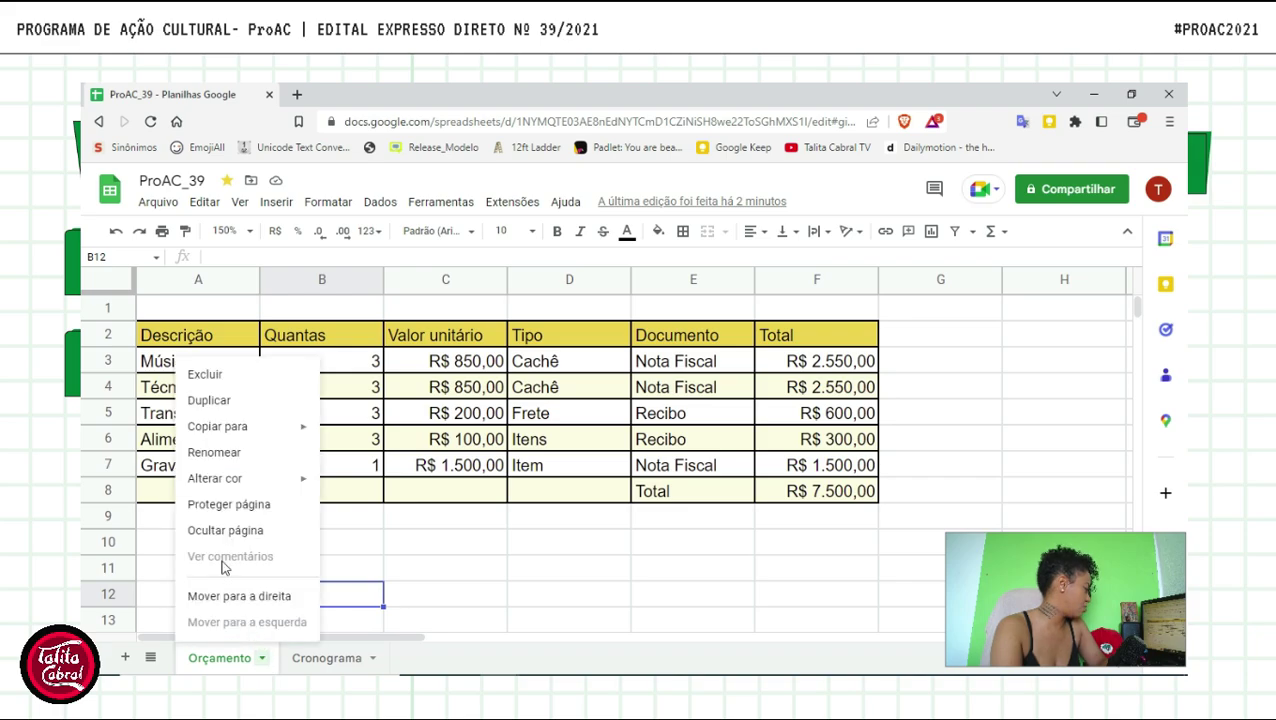
click(237, 380)
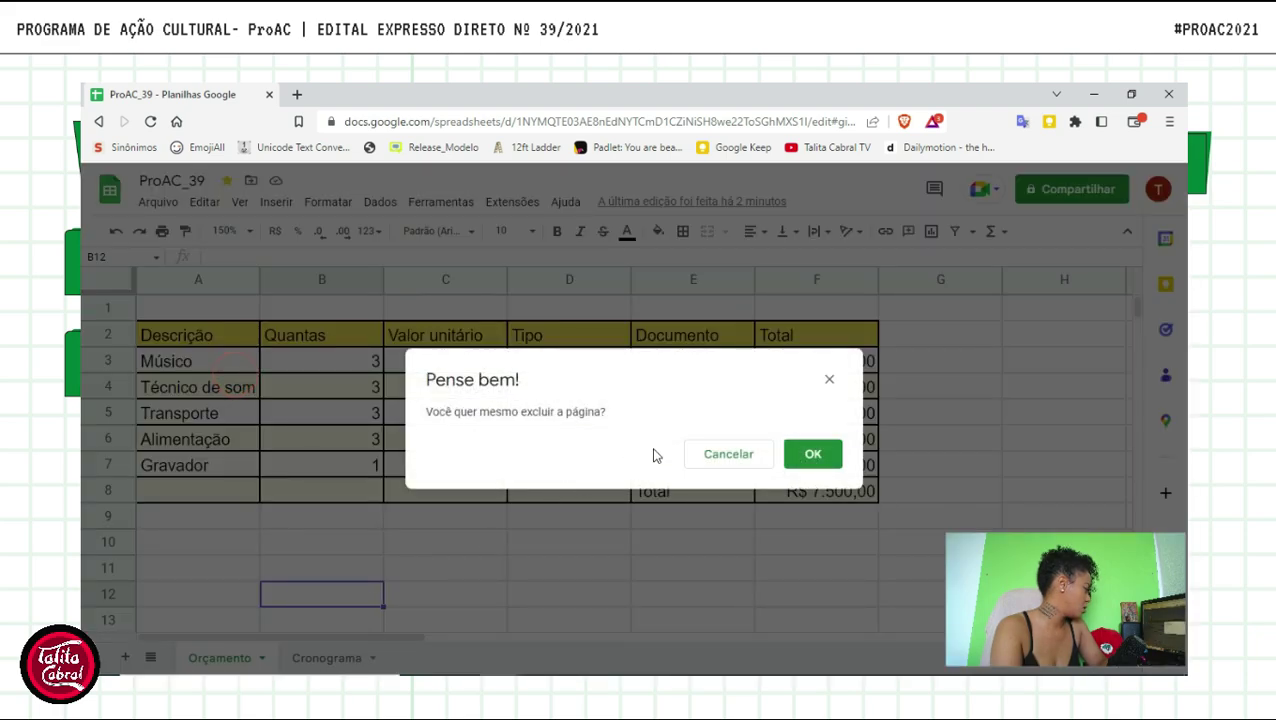
click(820, 455)
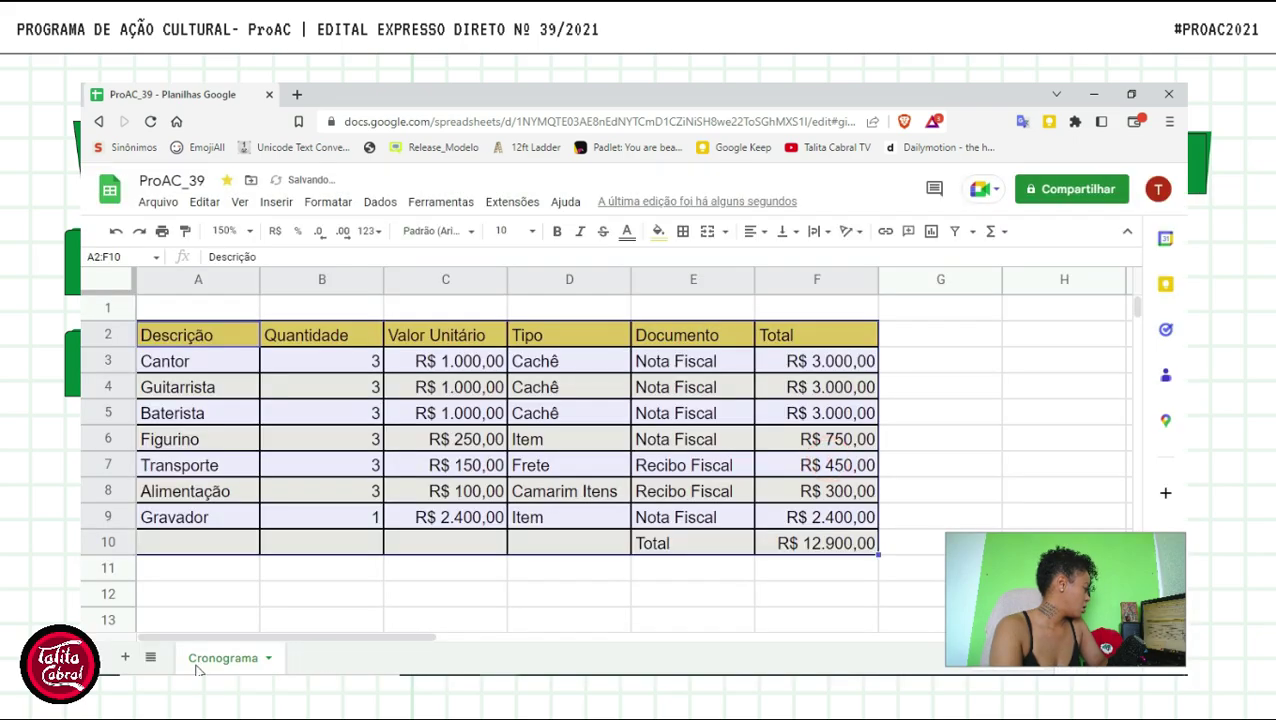
- Rename the Cronograma sheet to Orçamento
click(214, 660)
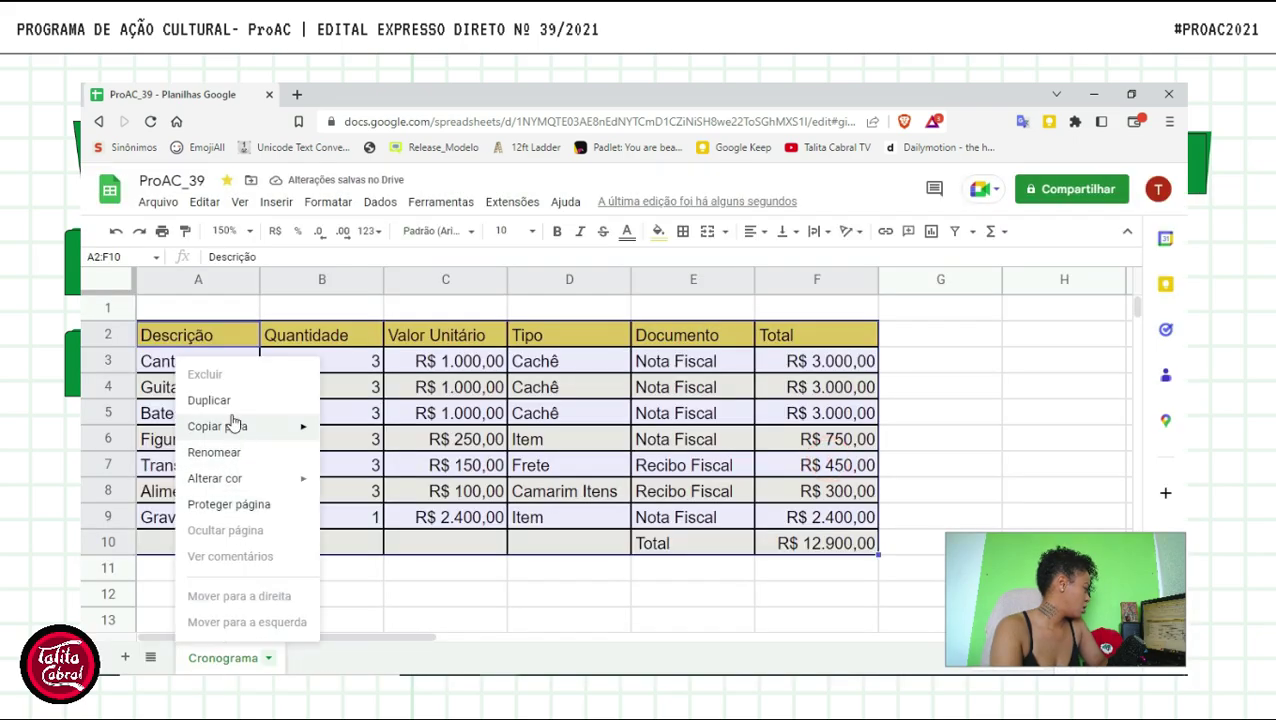
click(228, 455)
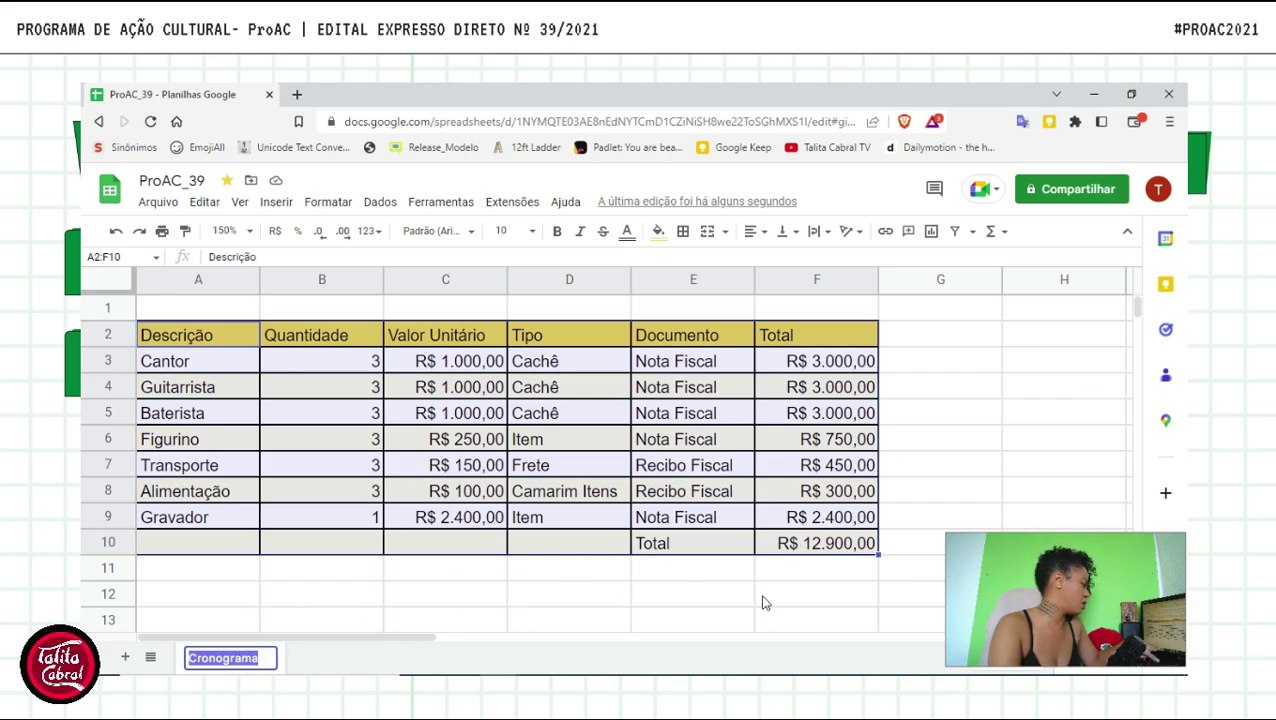
text(Or)
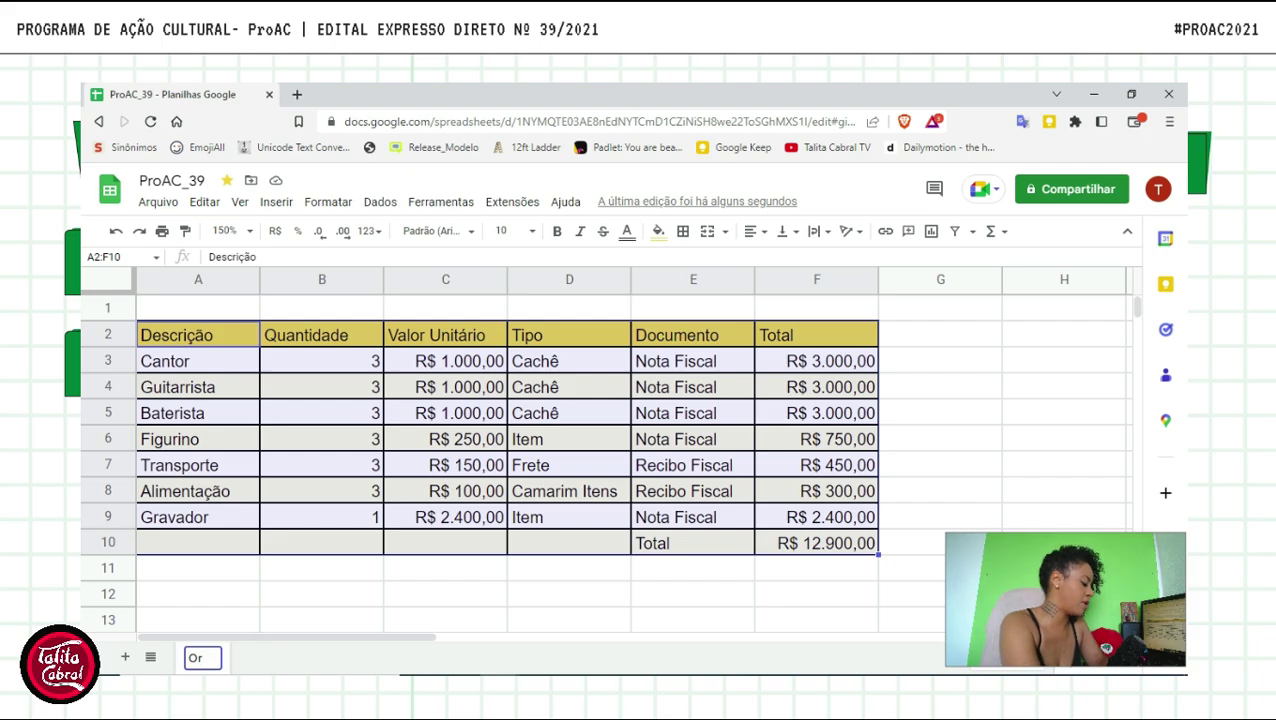
text(çamento)
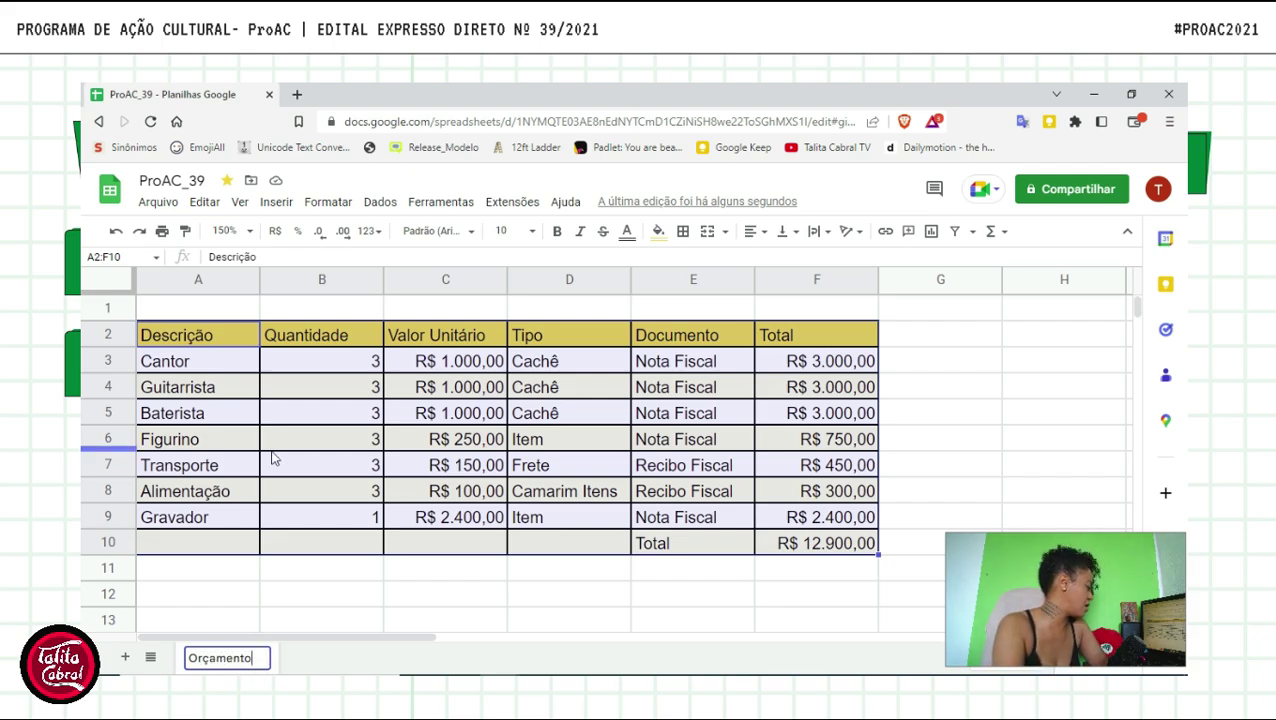
key(Return)
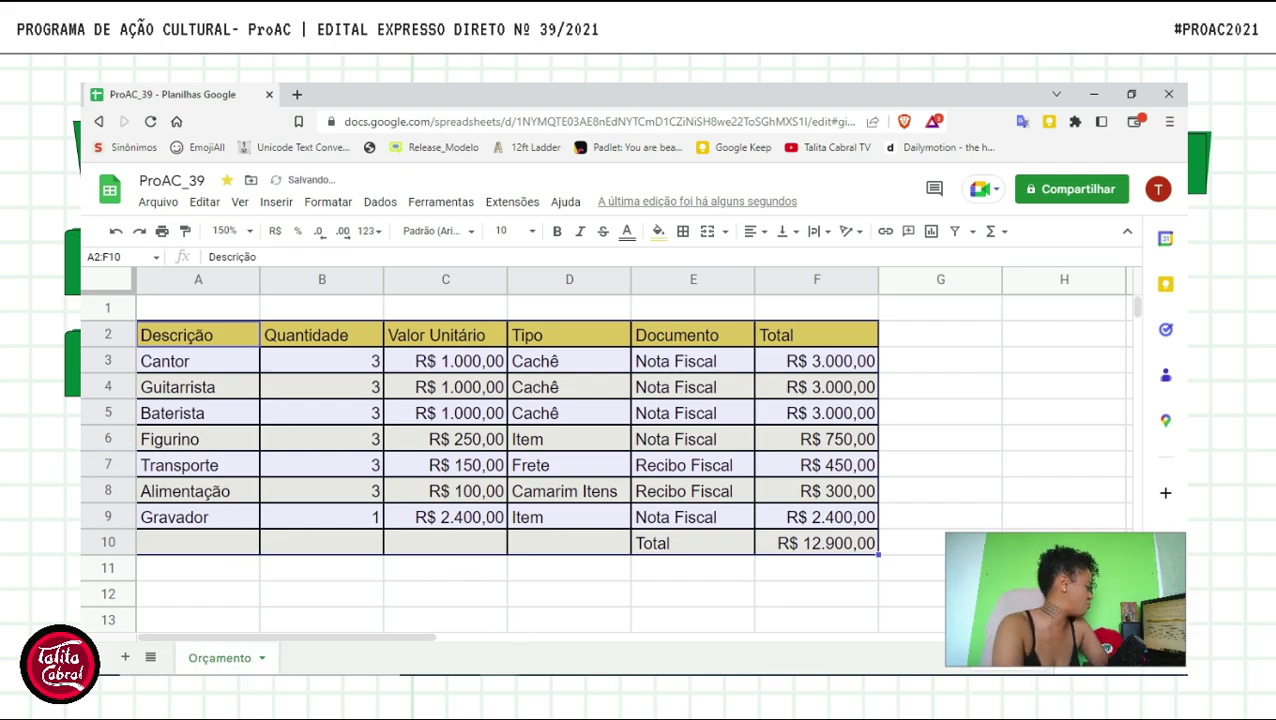
- Add a new sheet and rename its Página3 tab to Cronograma
click(125, 659)
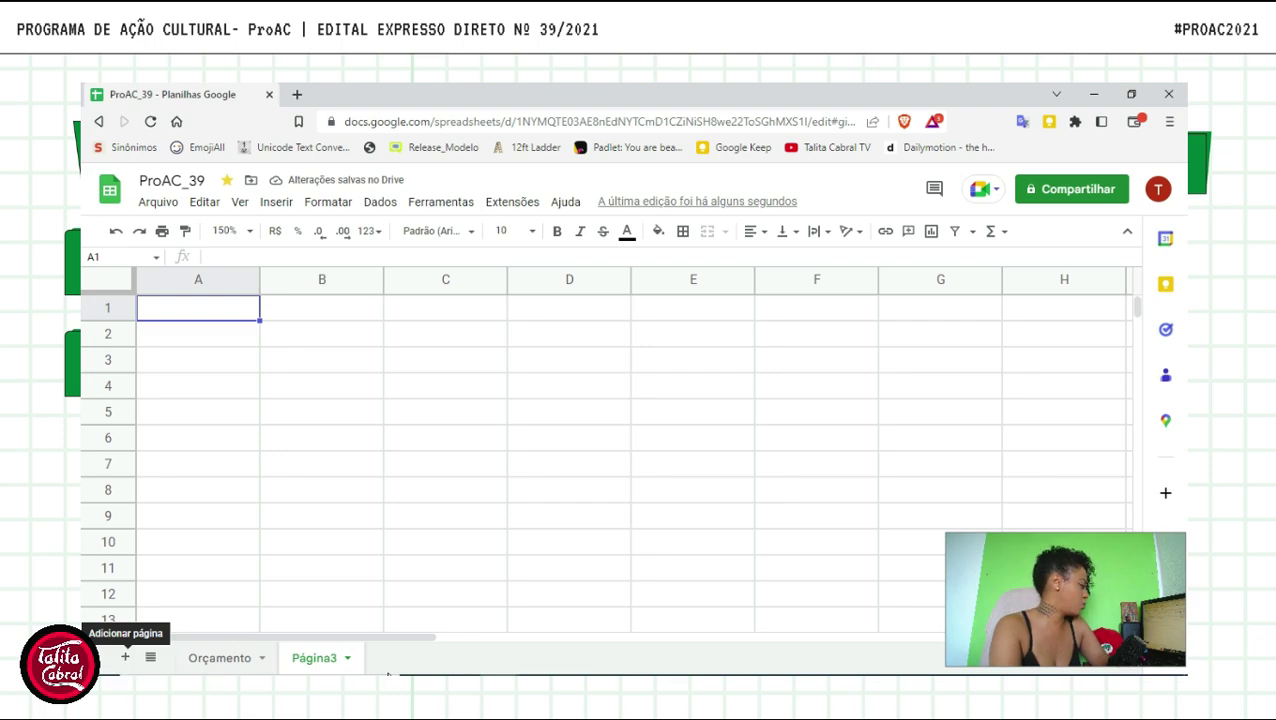
double_click(315, 658)
text(Cronograma)
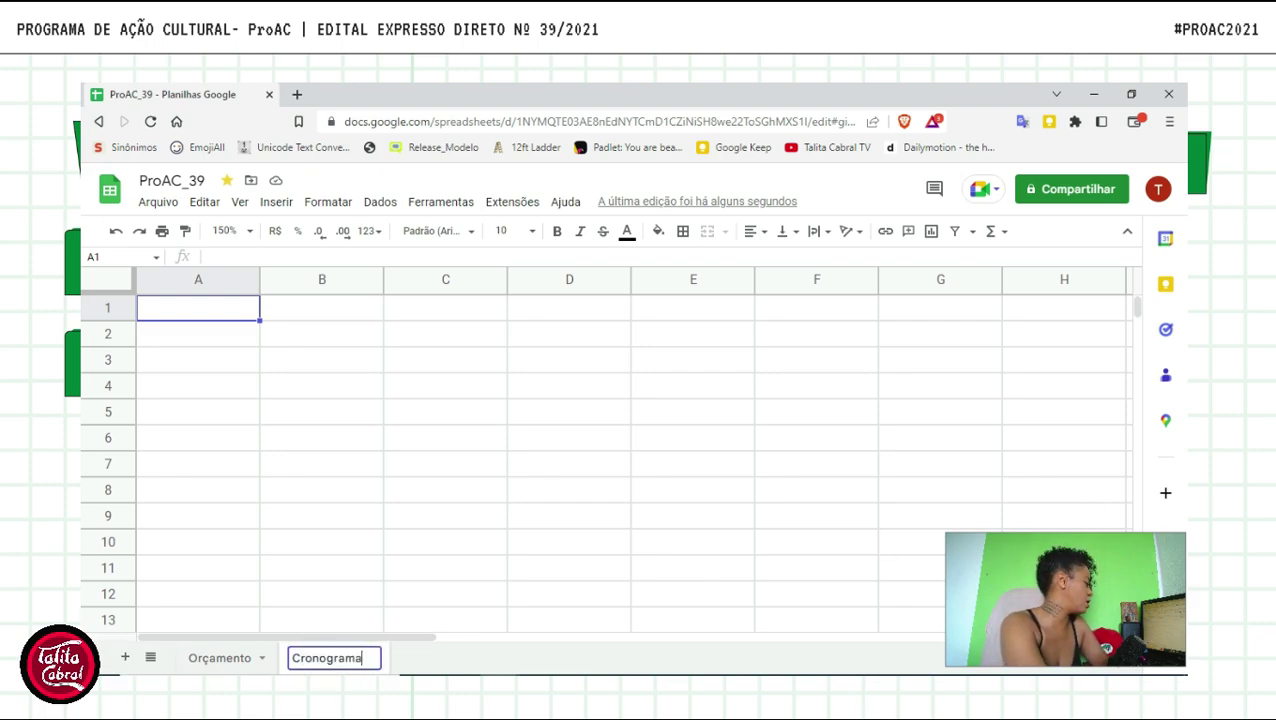
key(Return)
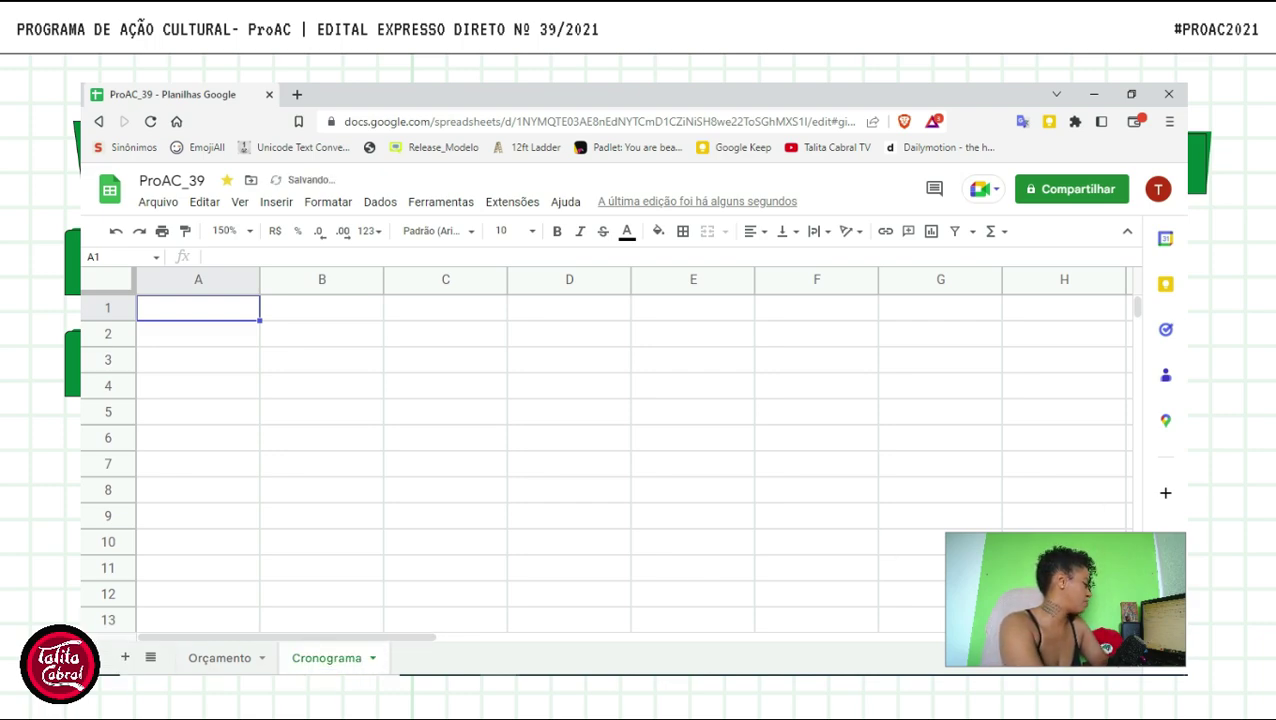
click(208, 332)
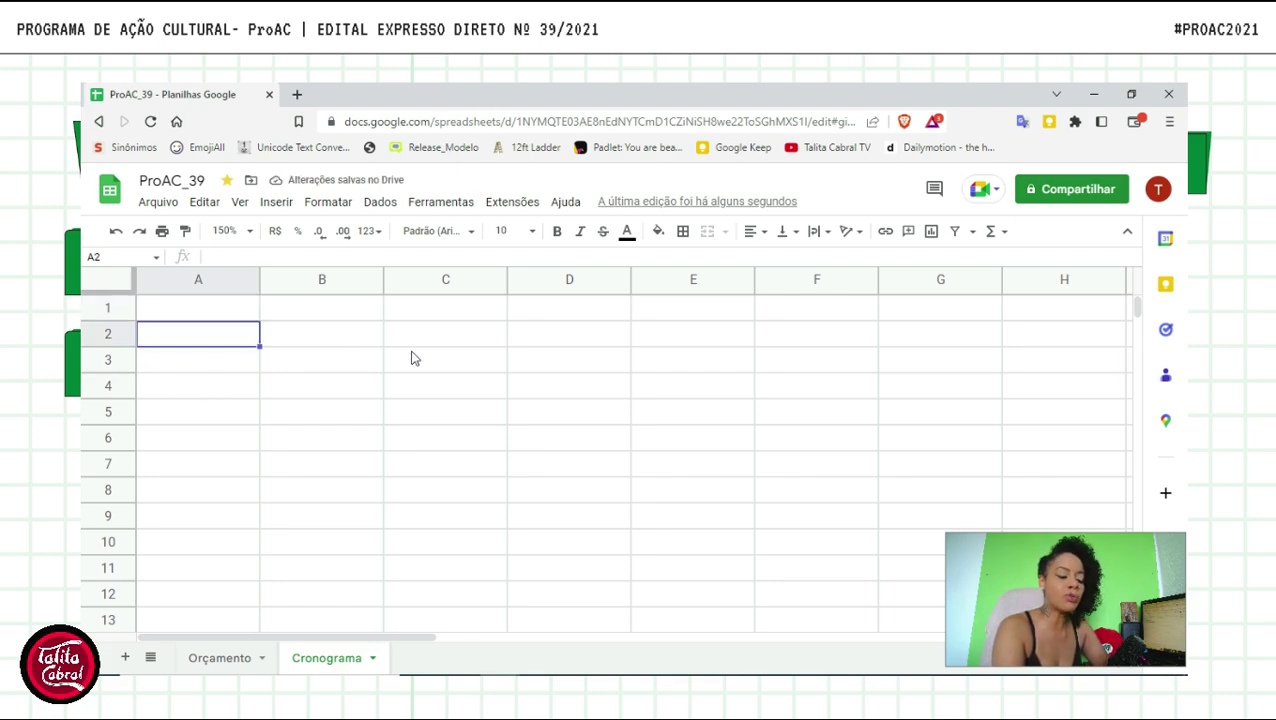
click(362, 345)
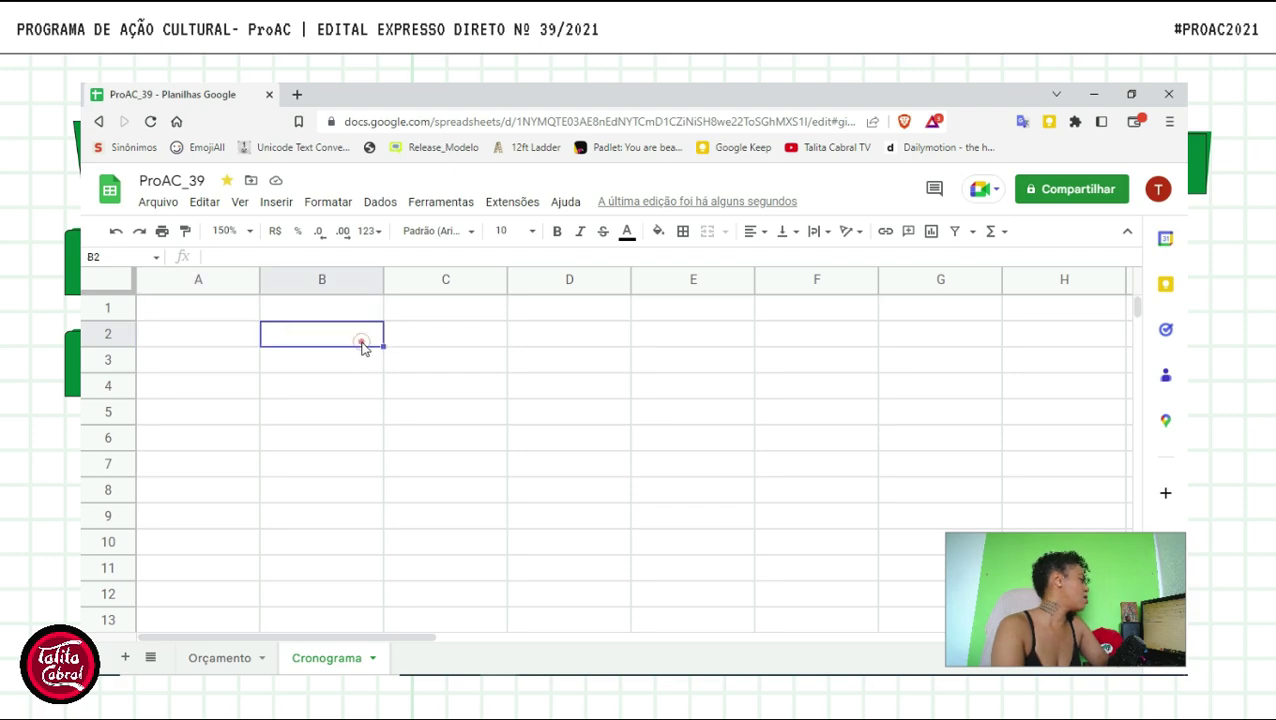
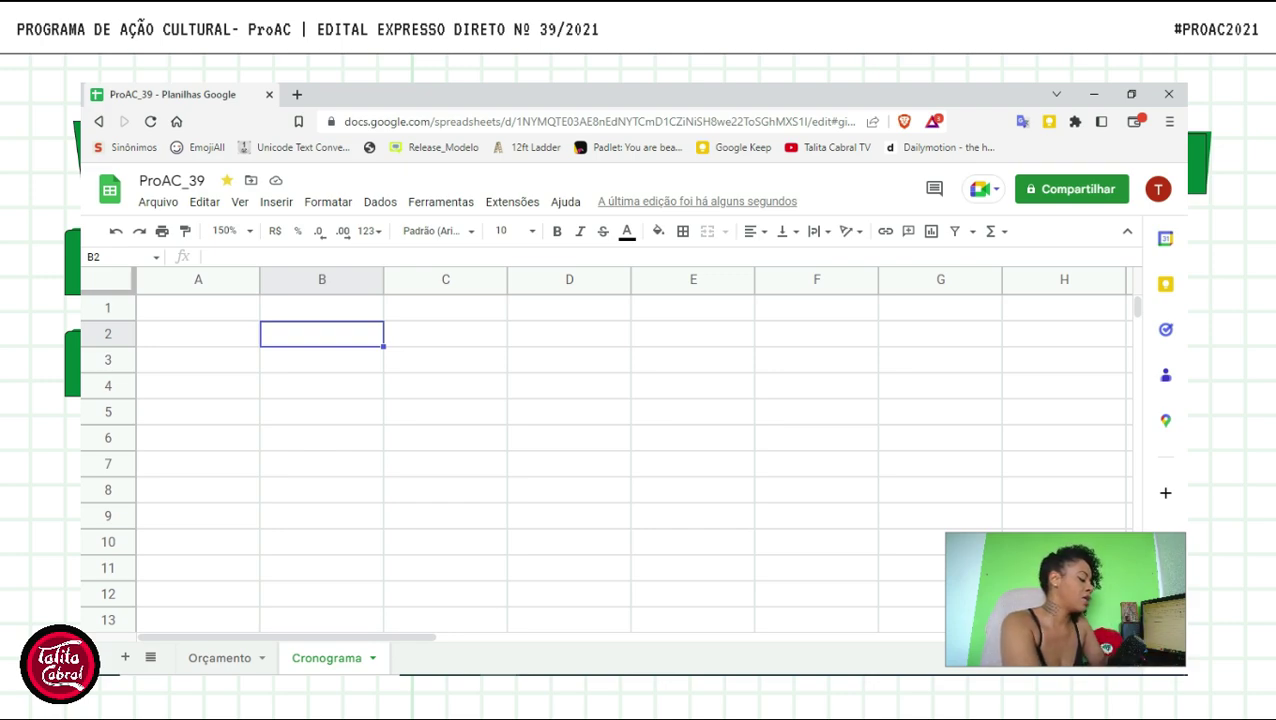
- Enter 'Mês 1' in B2 and fill the series through 'Mês 6' in G2
text(Mês 1)
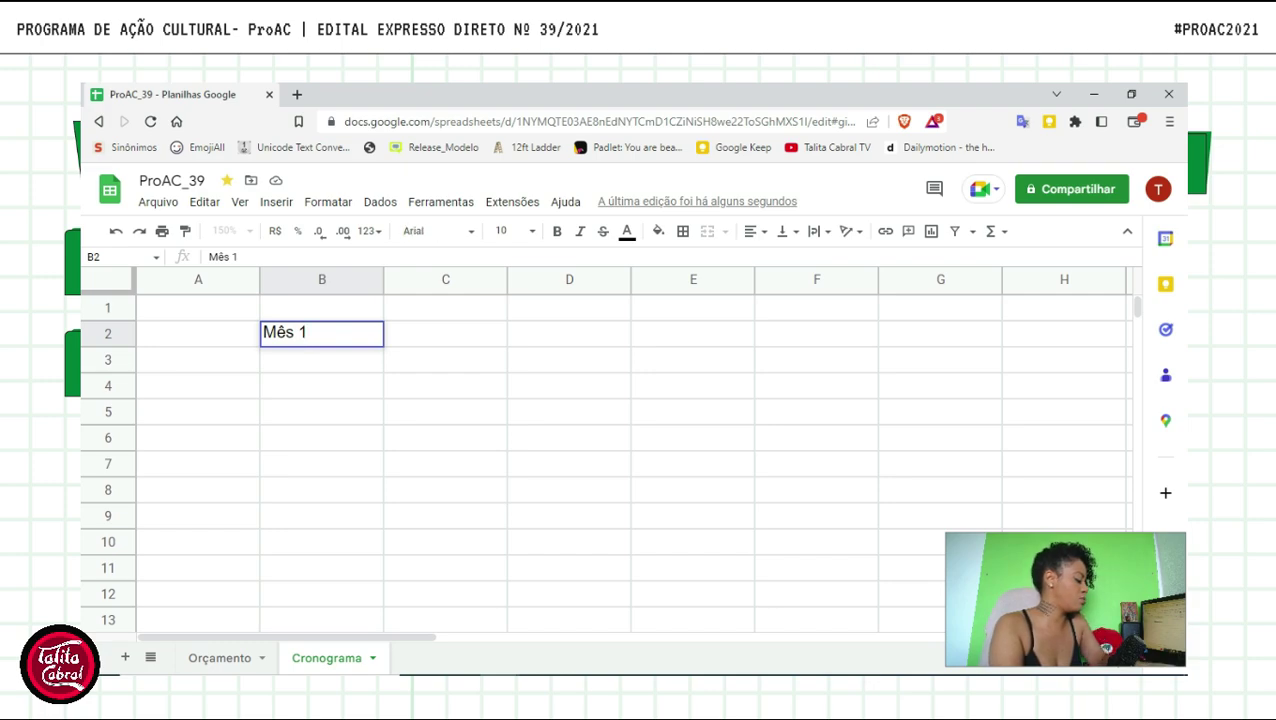
key(Tab)
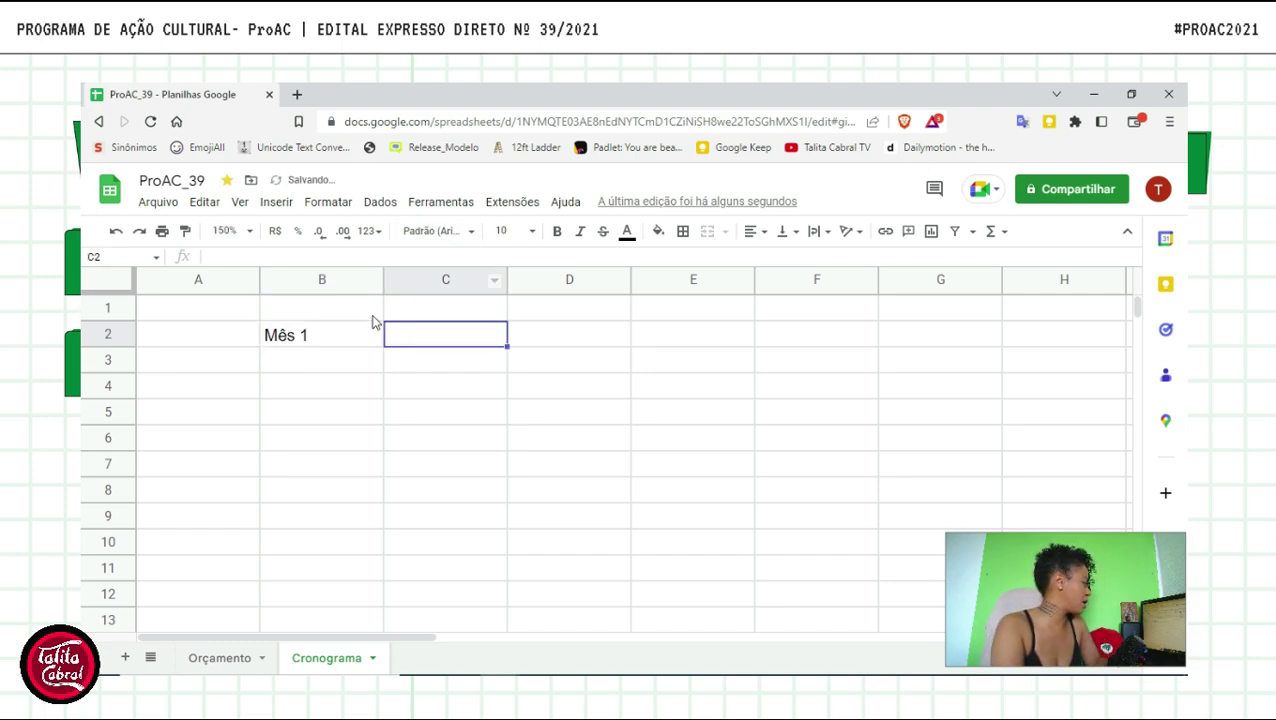
click(364, 332)
drag(381, 345, 983, 343)
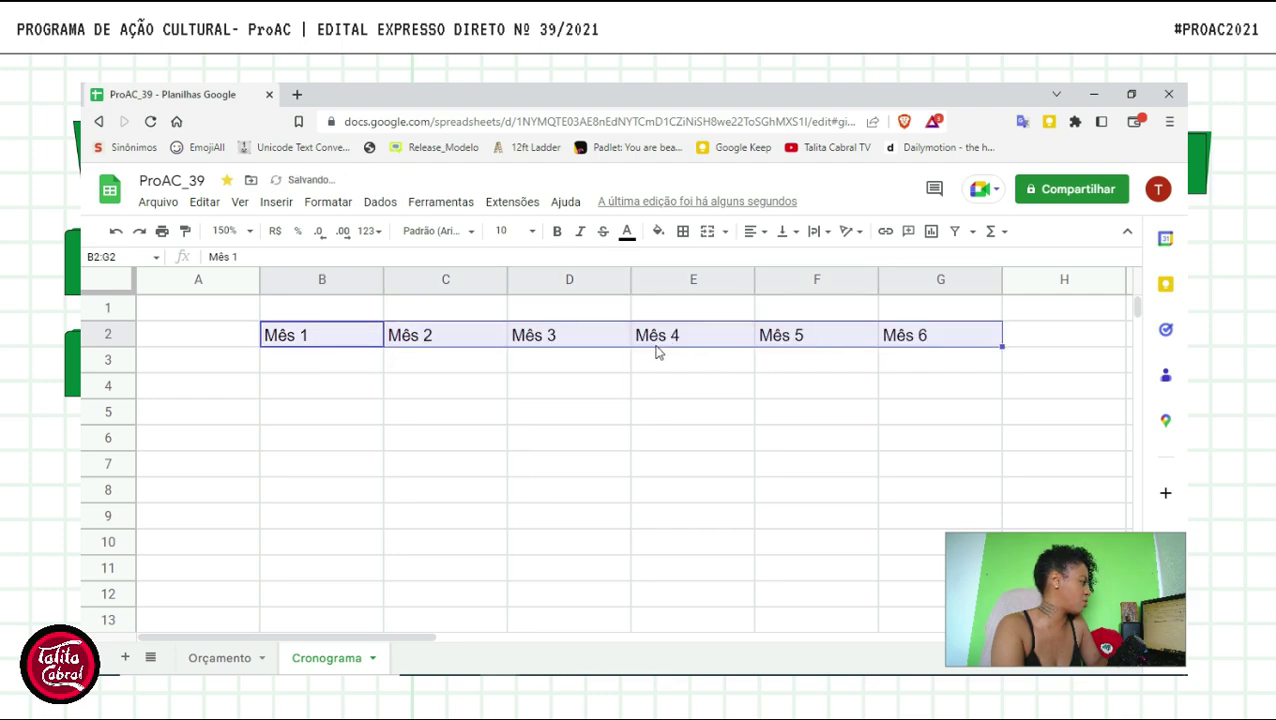
click(240, 358)
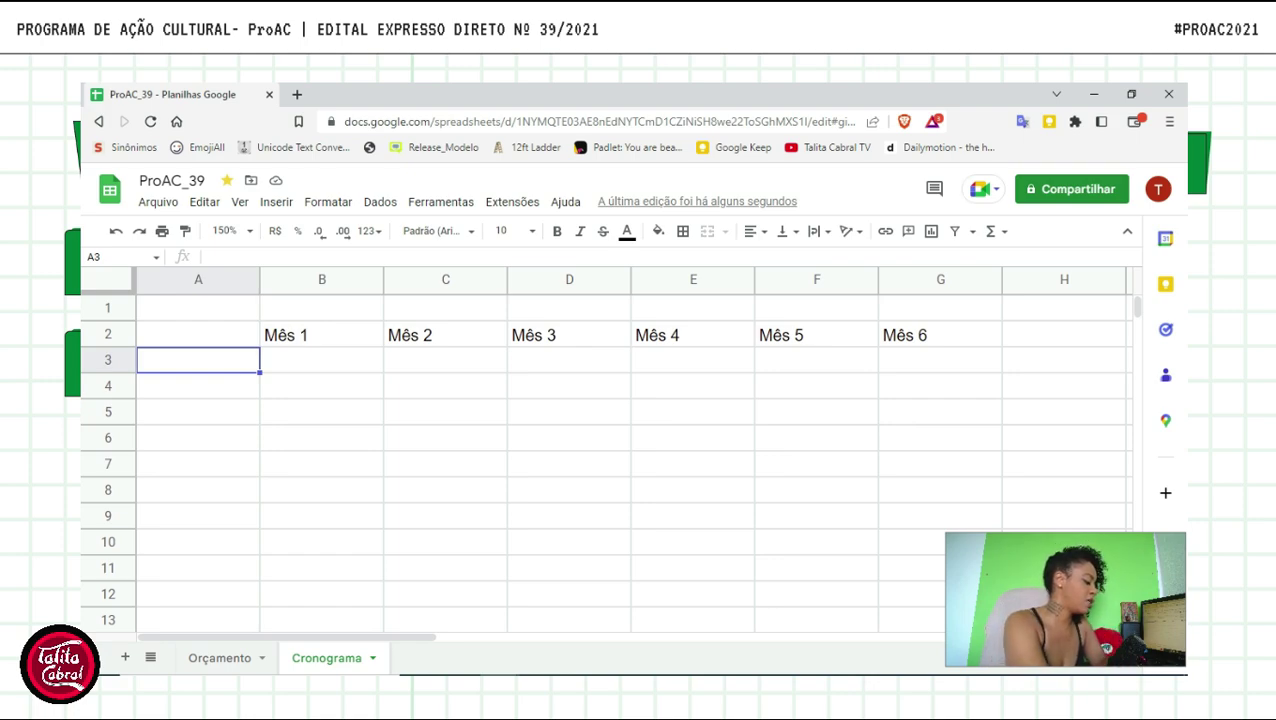
- Enter Pré-produção, Visita Técnica, Divulgação and Prestação parcial in A3:A6
text(Pré)
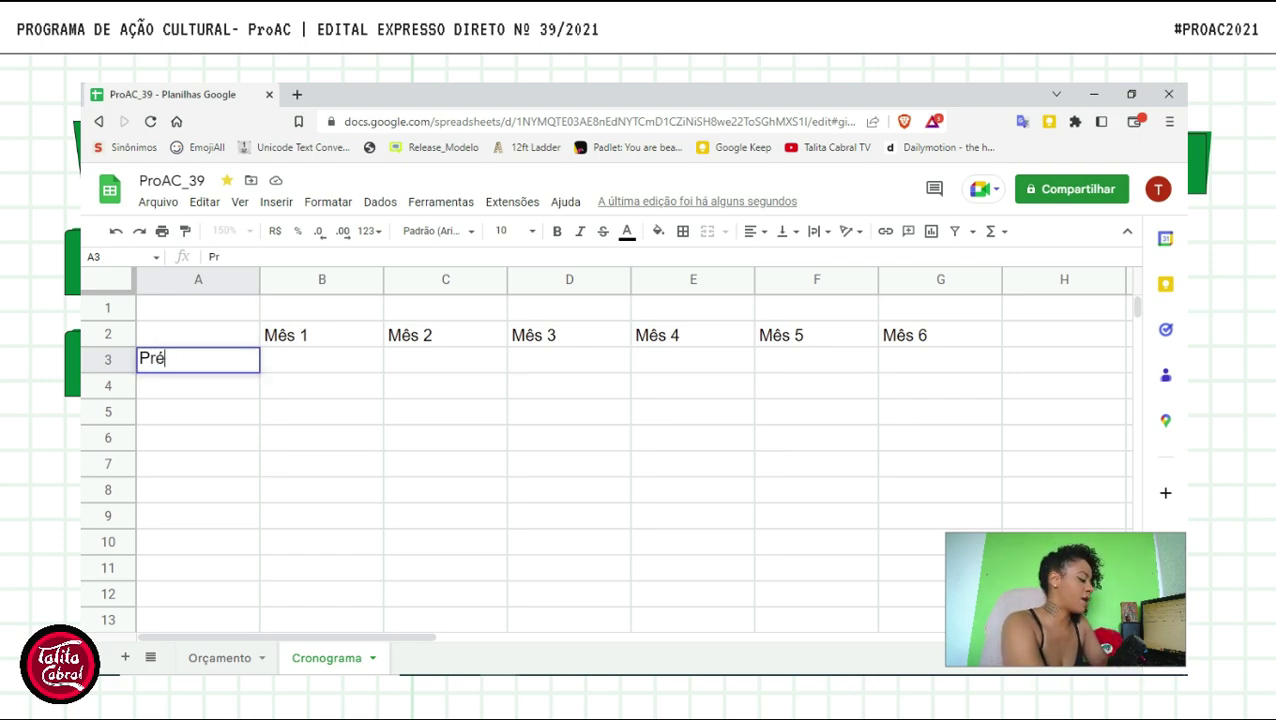
text(-produção)
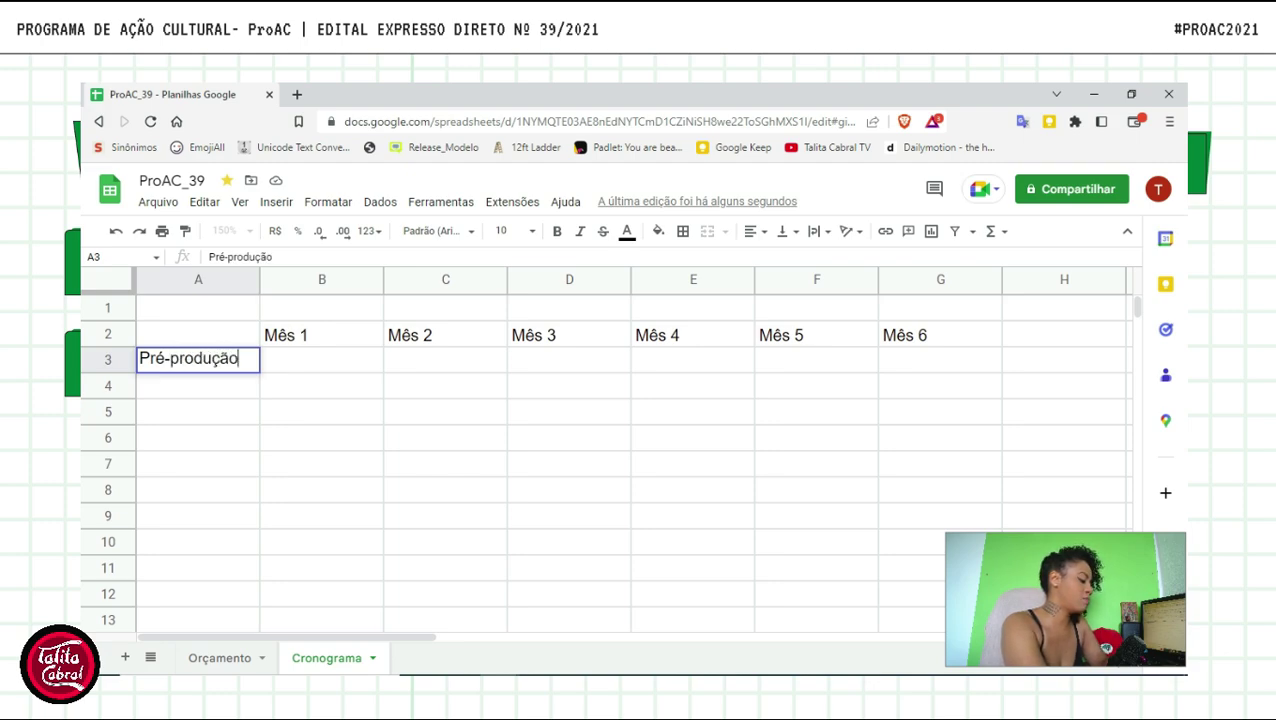
key(Return)
text(Visita Técnica)
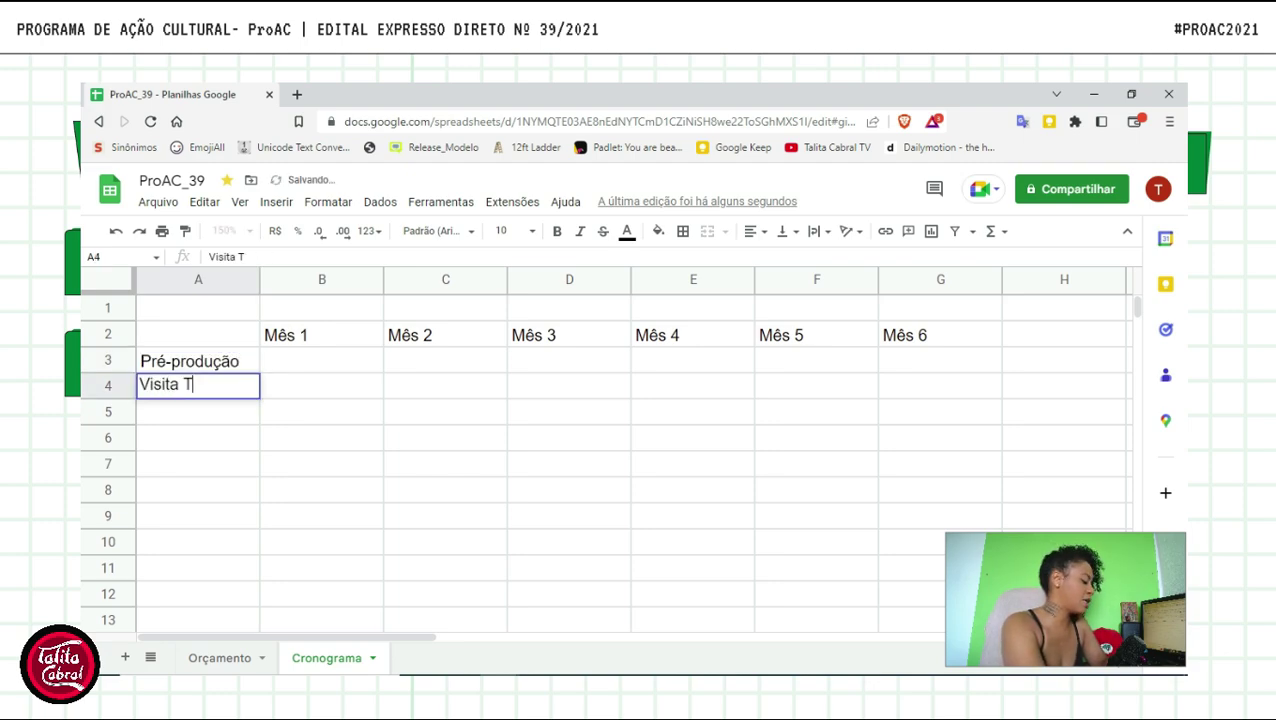
key(Return)
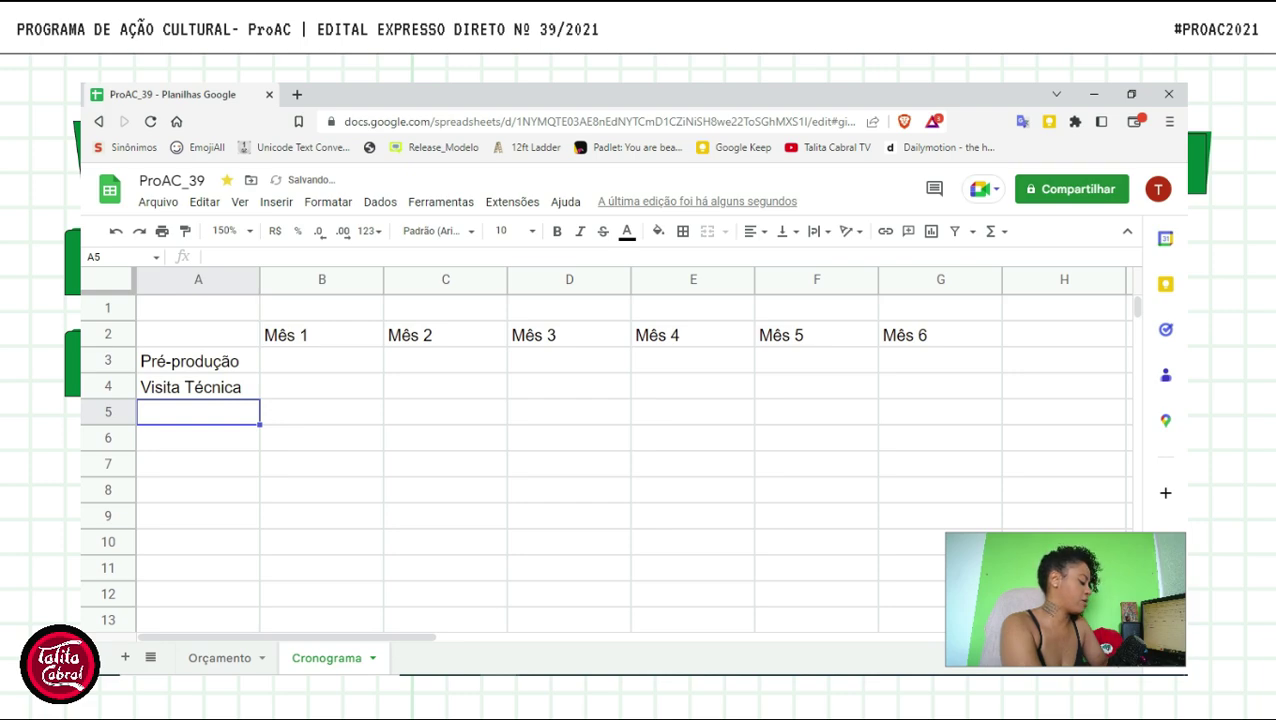
text(Divulgação)
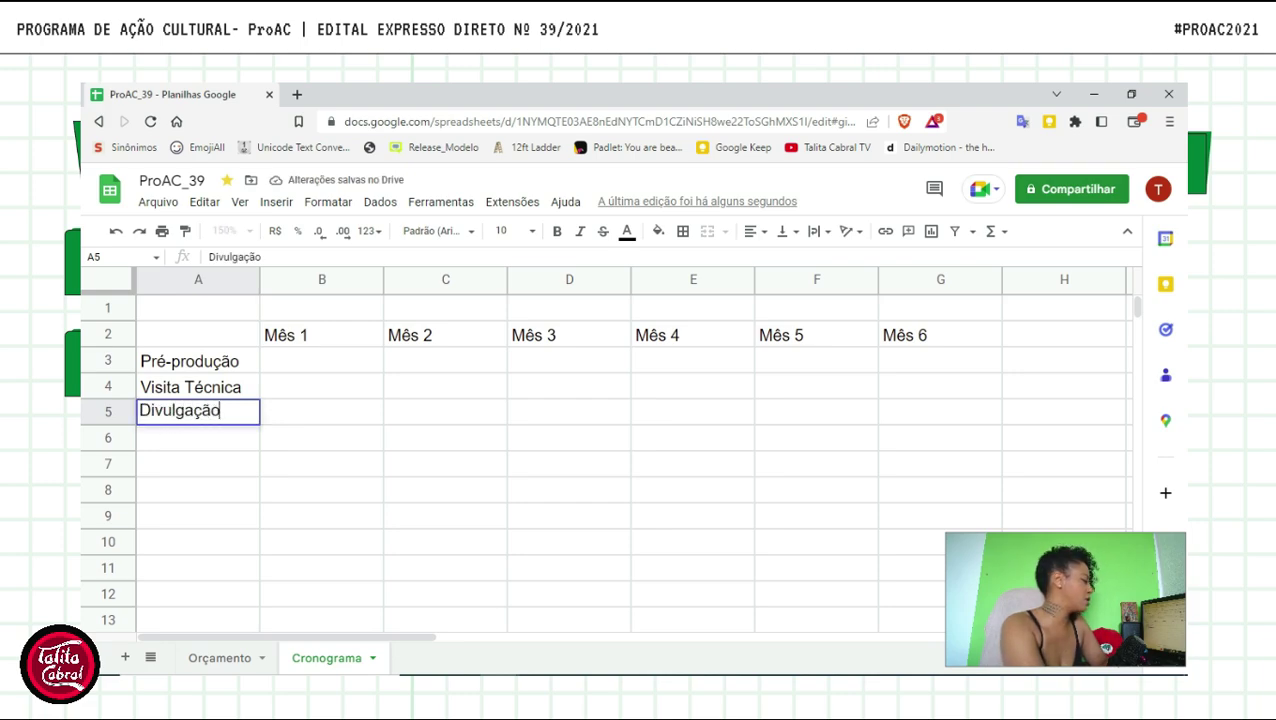
key(Return)
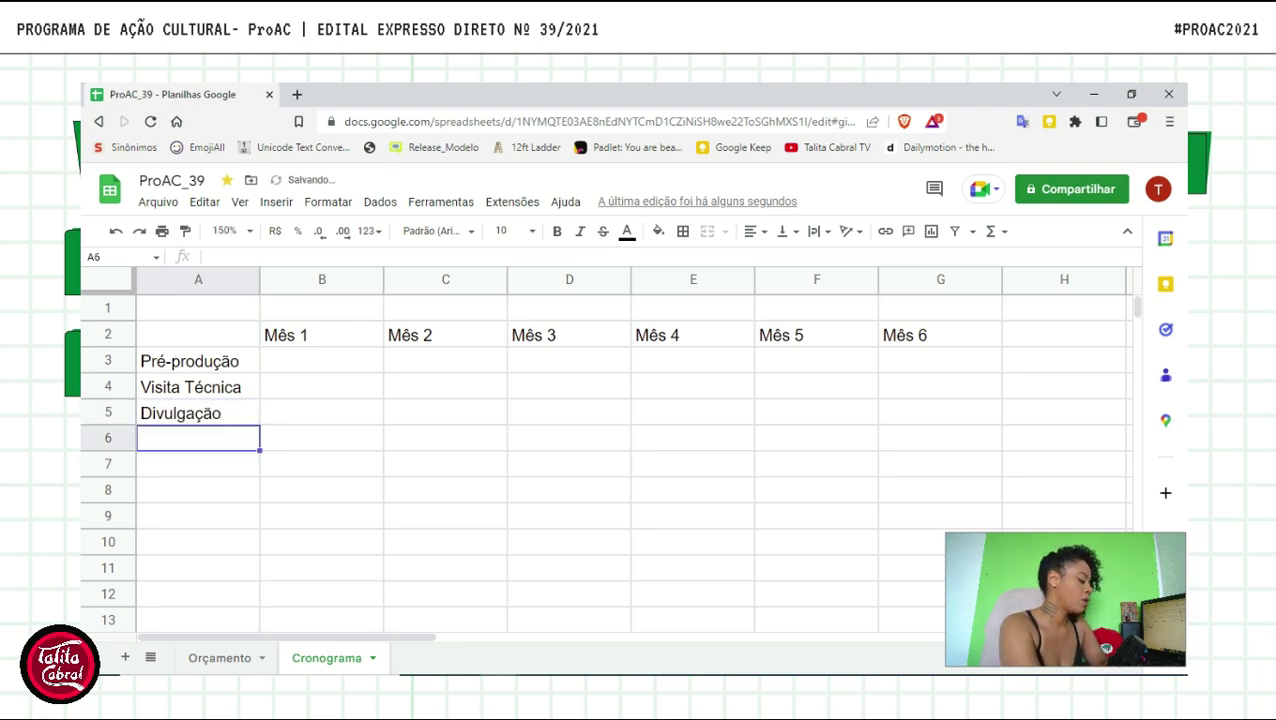
text(Prestaçã)
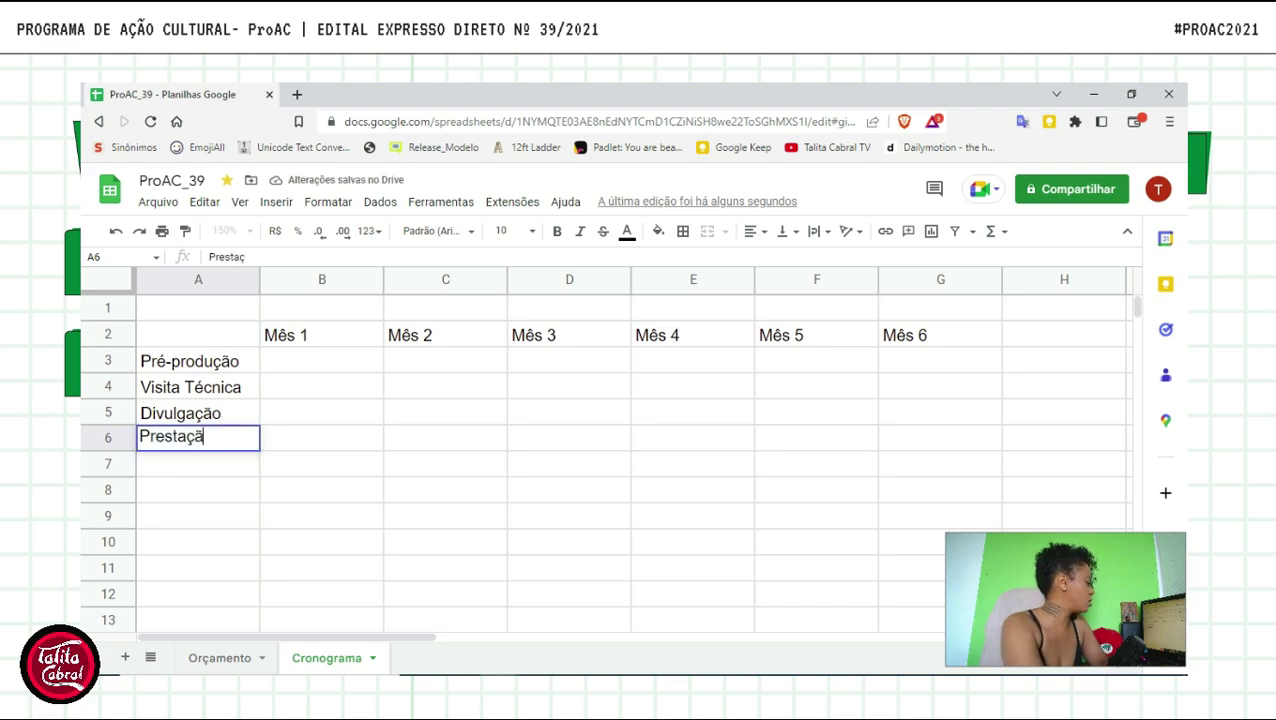
text(o parcial)
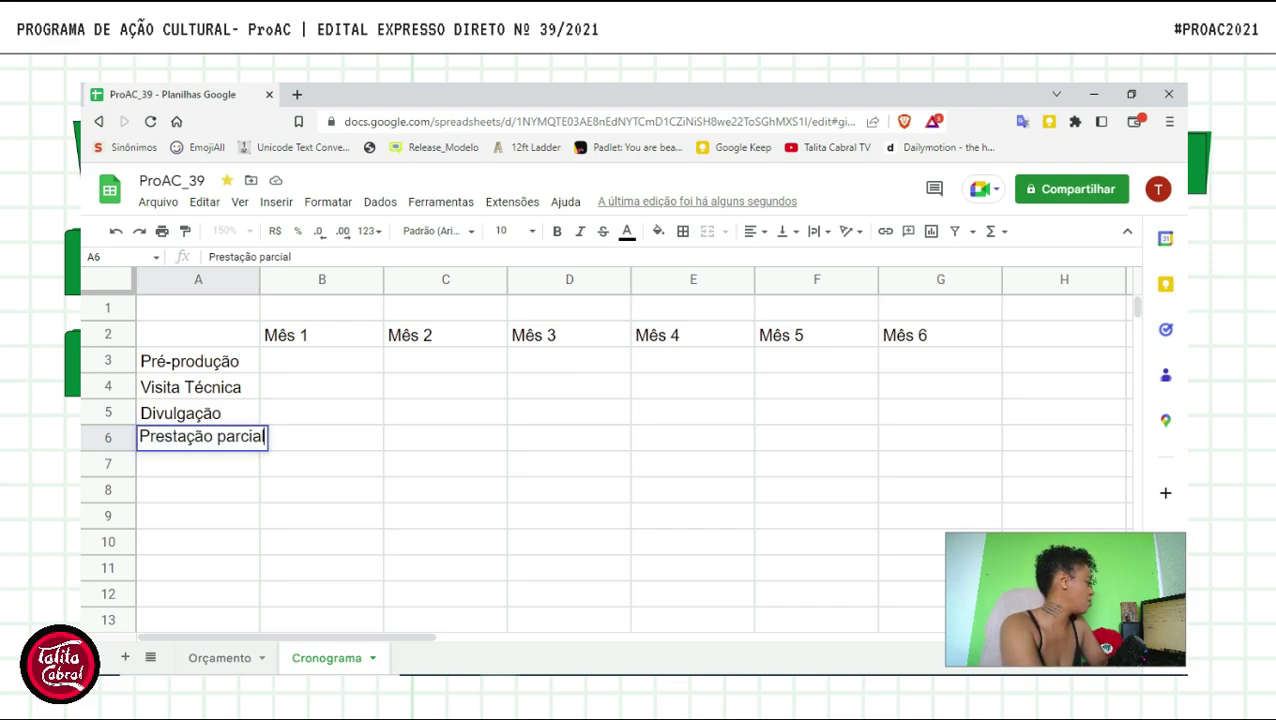
key(Return)
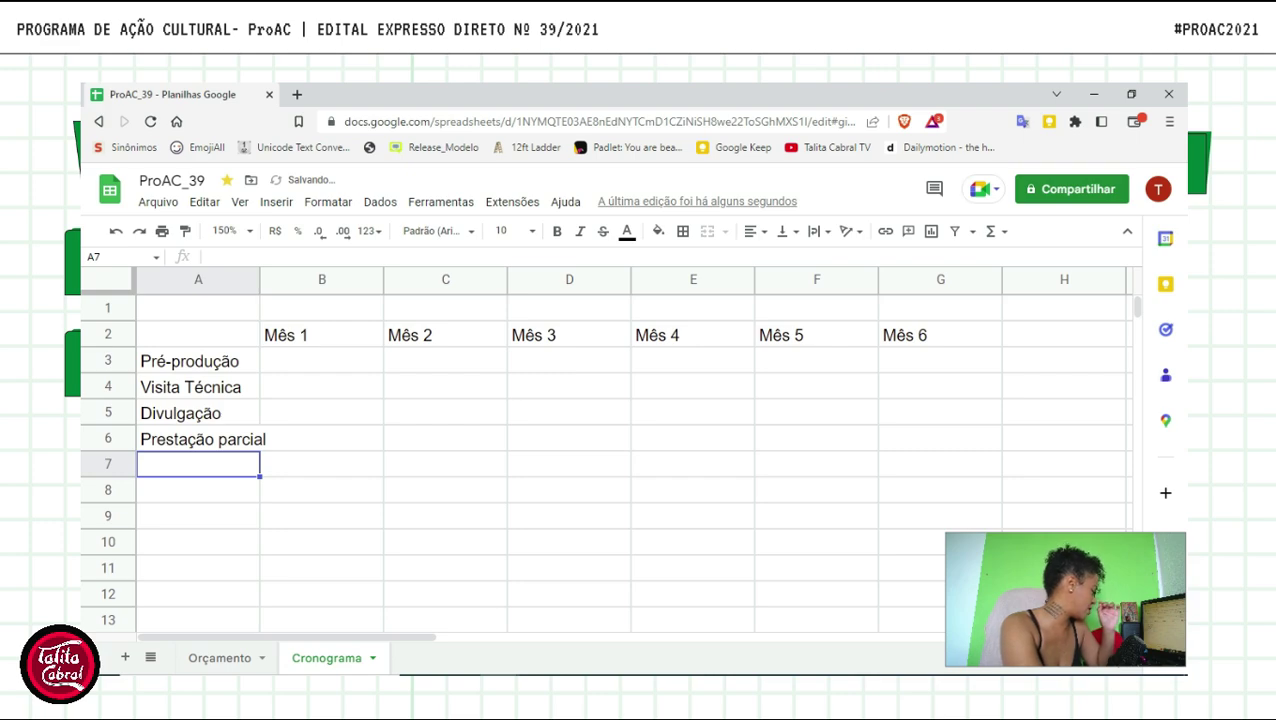
- Add Ensaios, Apresentações and Prestação Final in A7:A9, correcting the mistyped A9 entry
text(Ensaios)
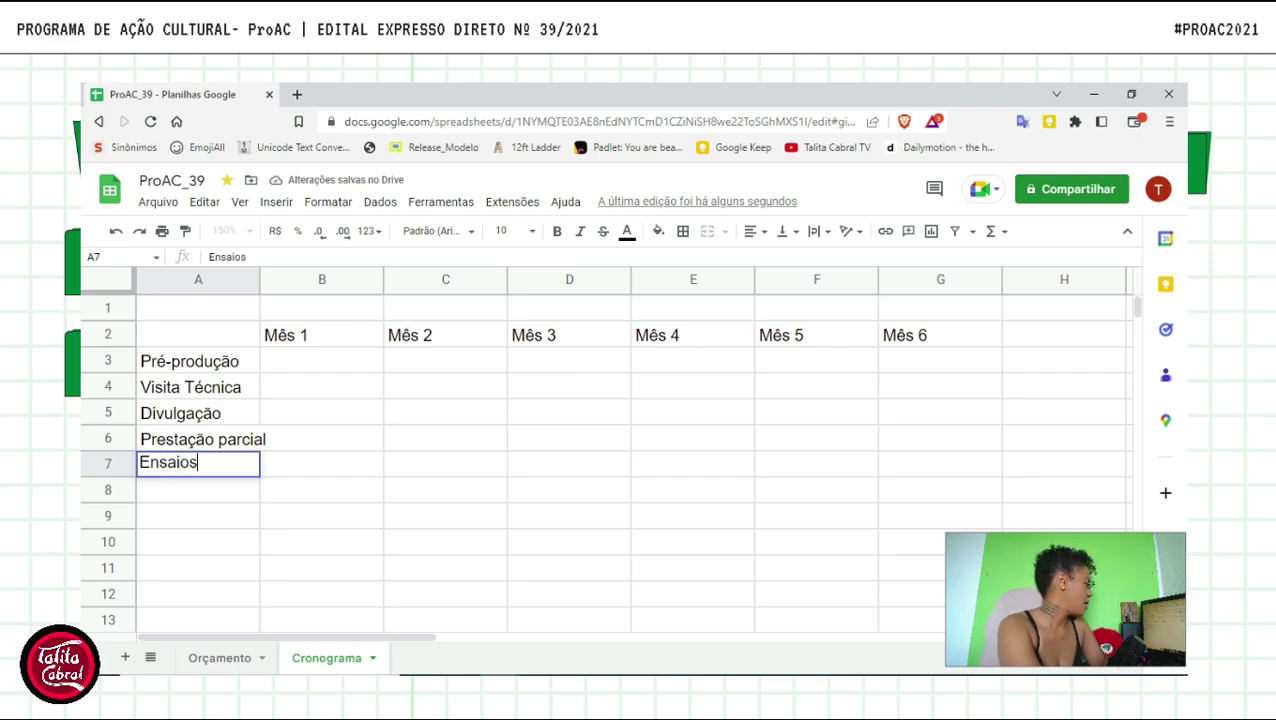
key(Return)
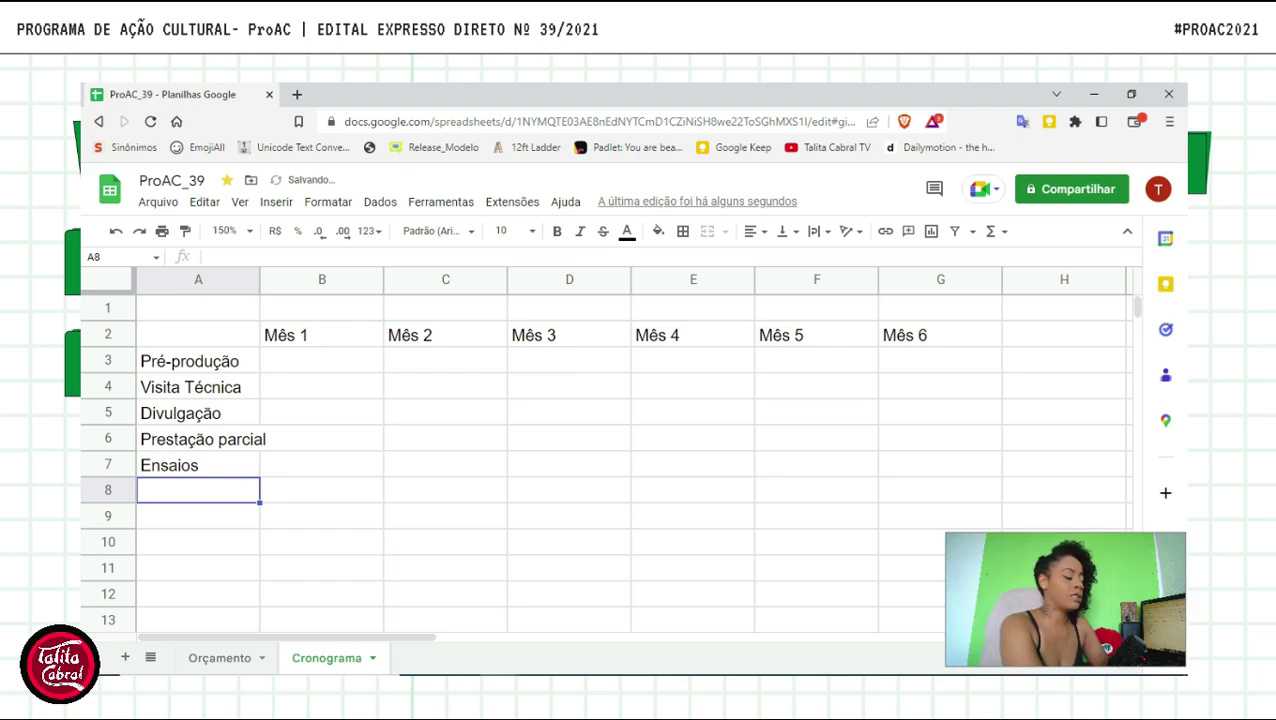
text(Apresentações)
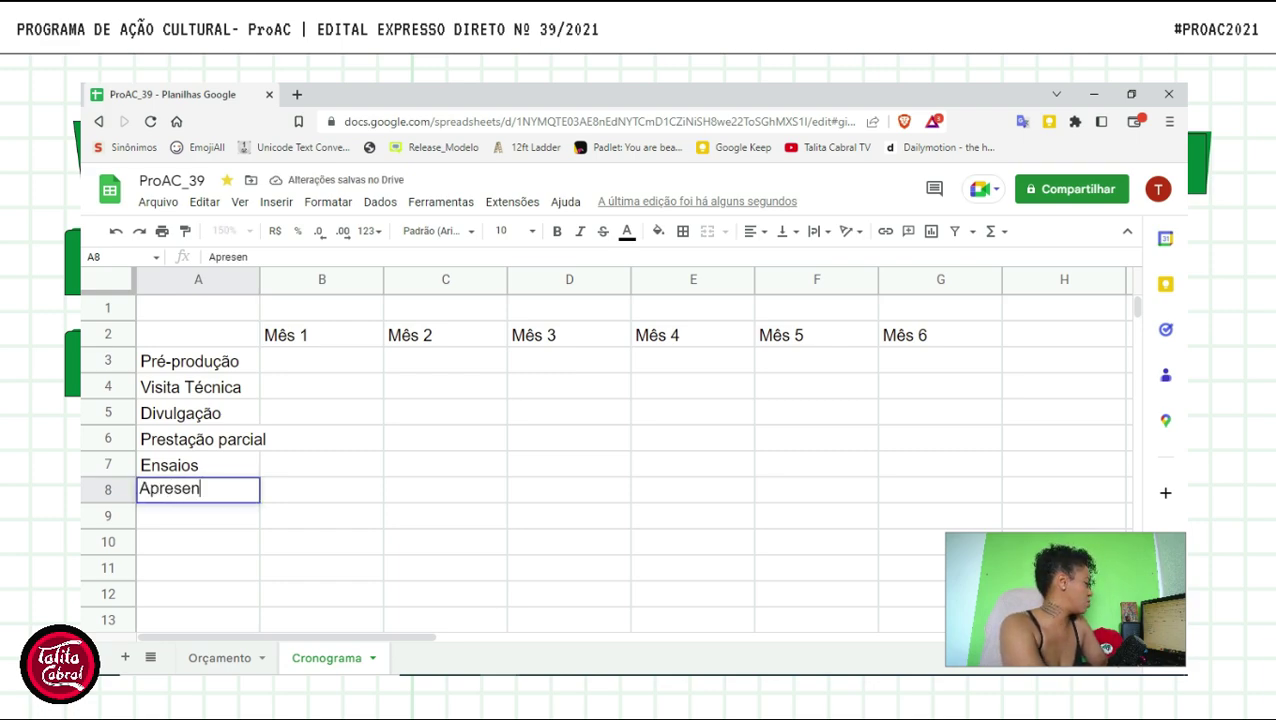
text(Finalizaç)
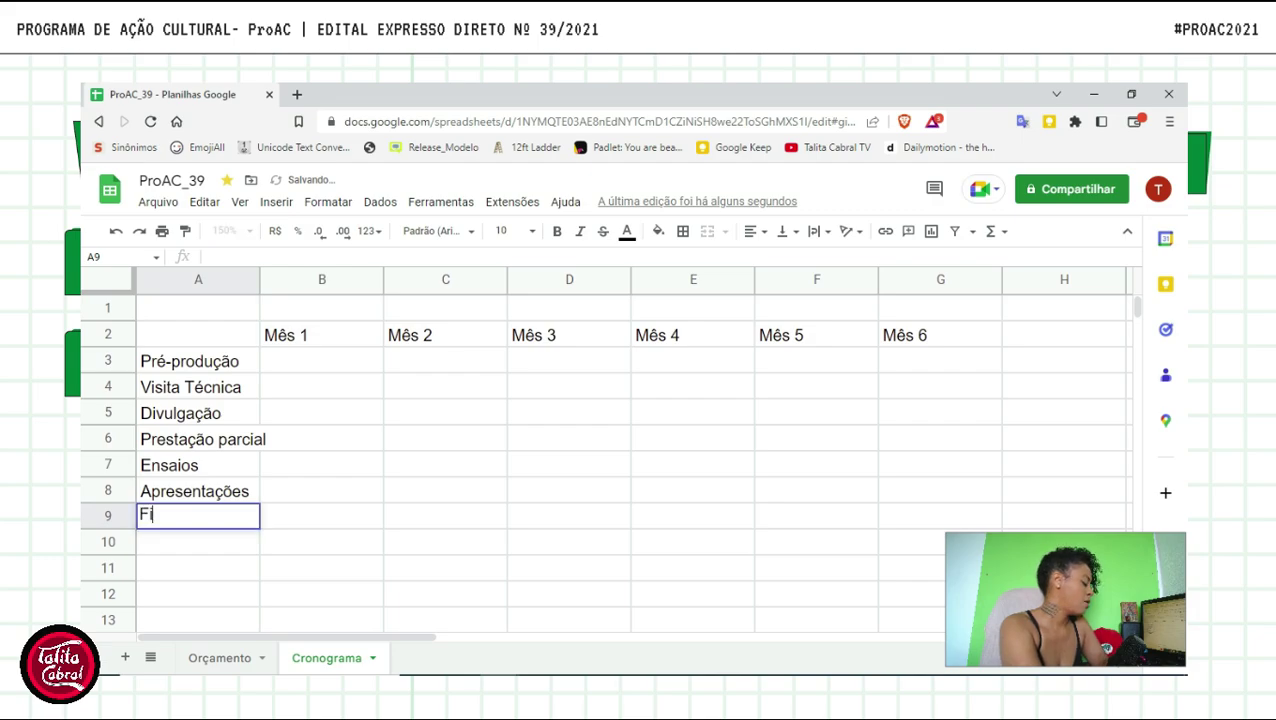
key(BackSpace)
key(BackSpace)
key(BackSpace)
key(BackSpace)
key(BackSpace)
key(BackSpace)
key(BackSpace)
key(BackSpace)
key(BackSpace)
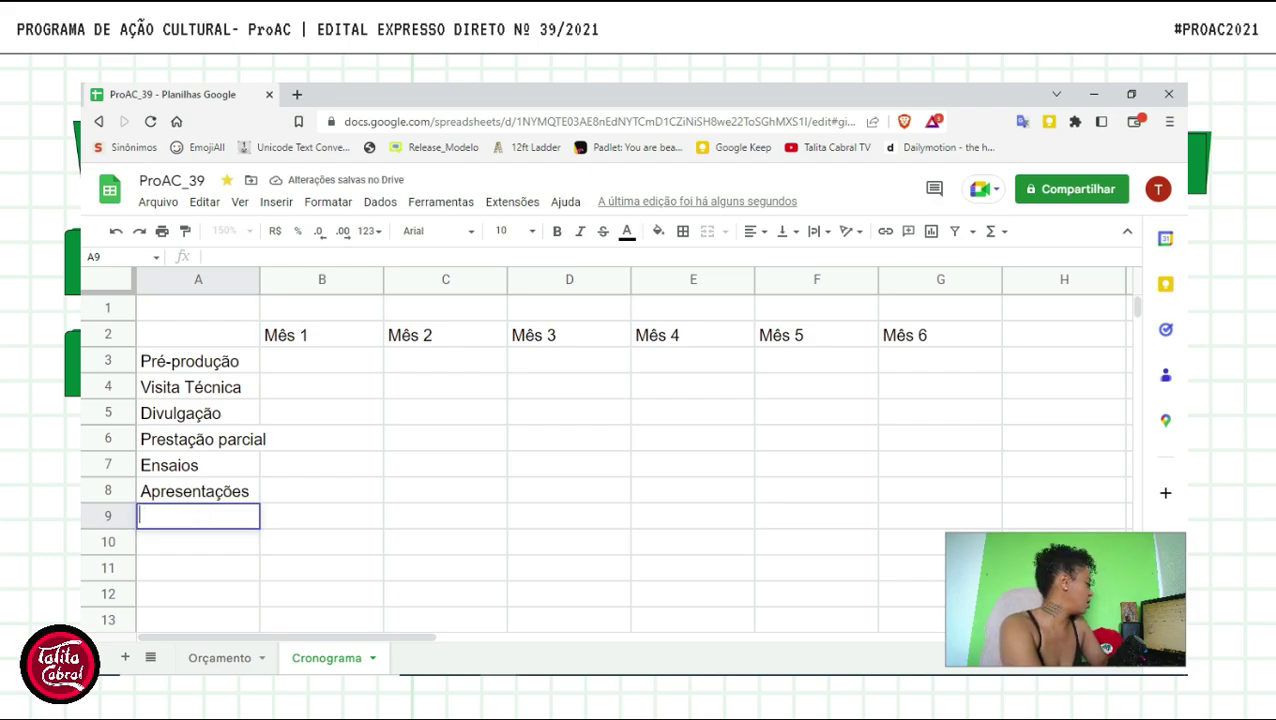
text(Prestal~ç)
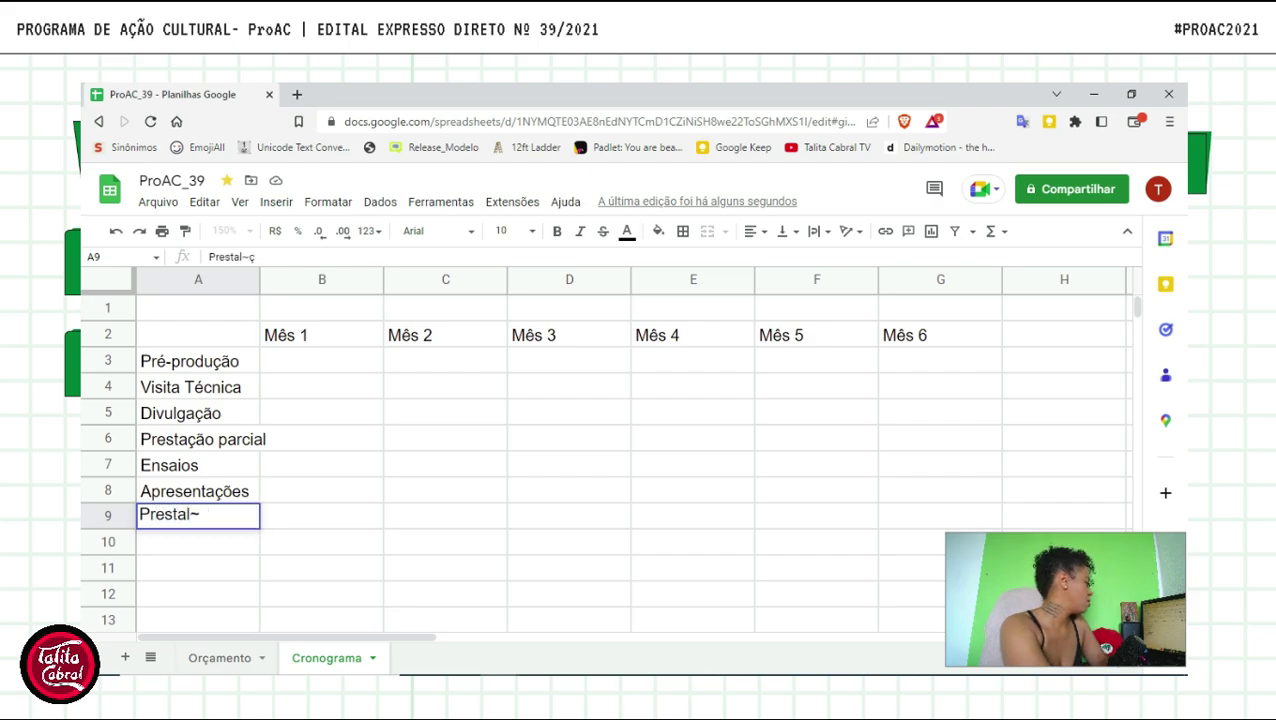
key(BackSpace)
key(BackSpace)
key(BackSpace)
text(ção Final)
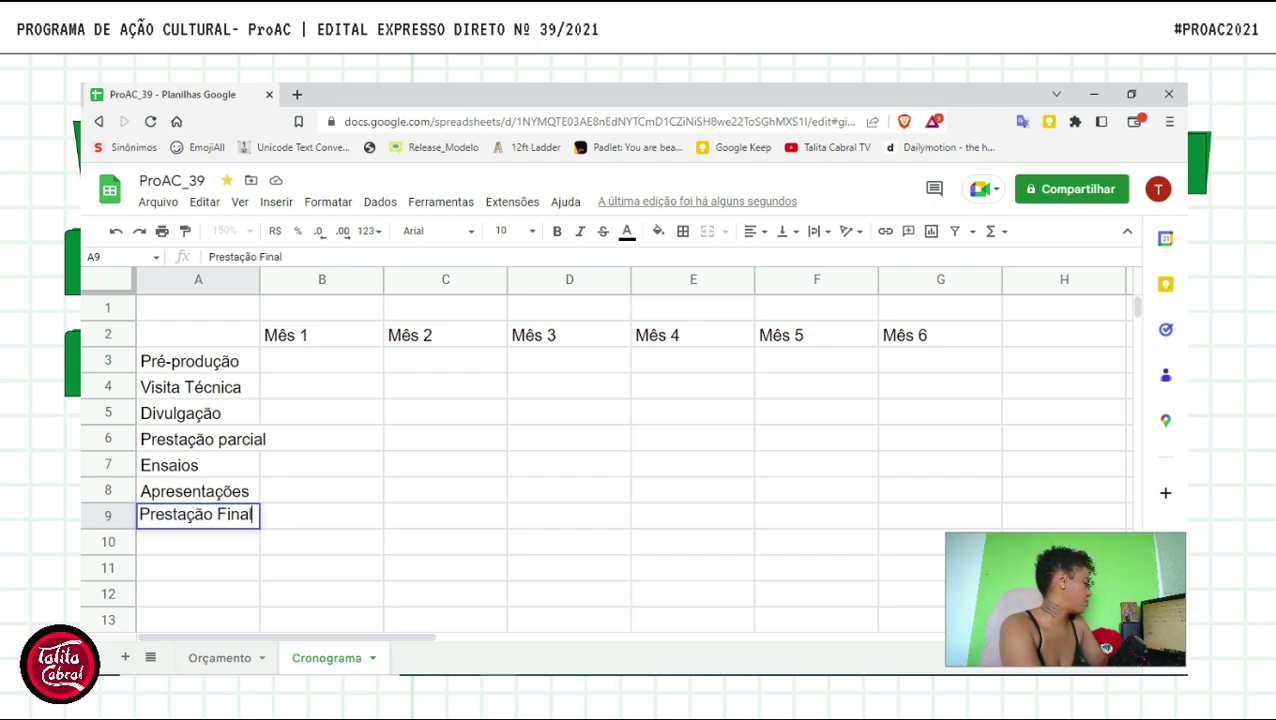
key(Return)
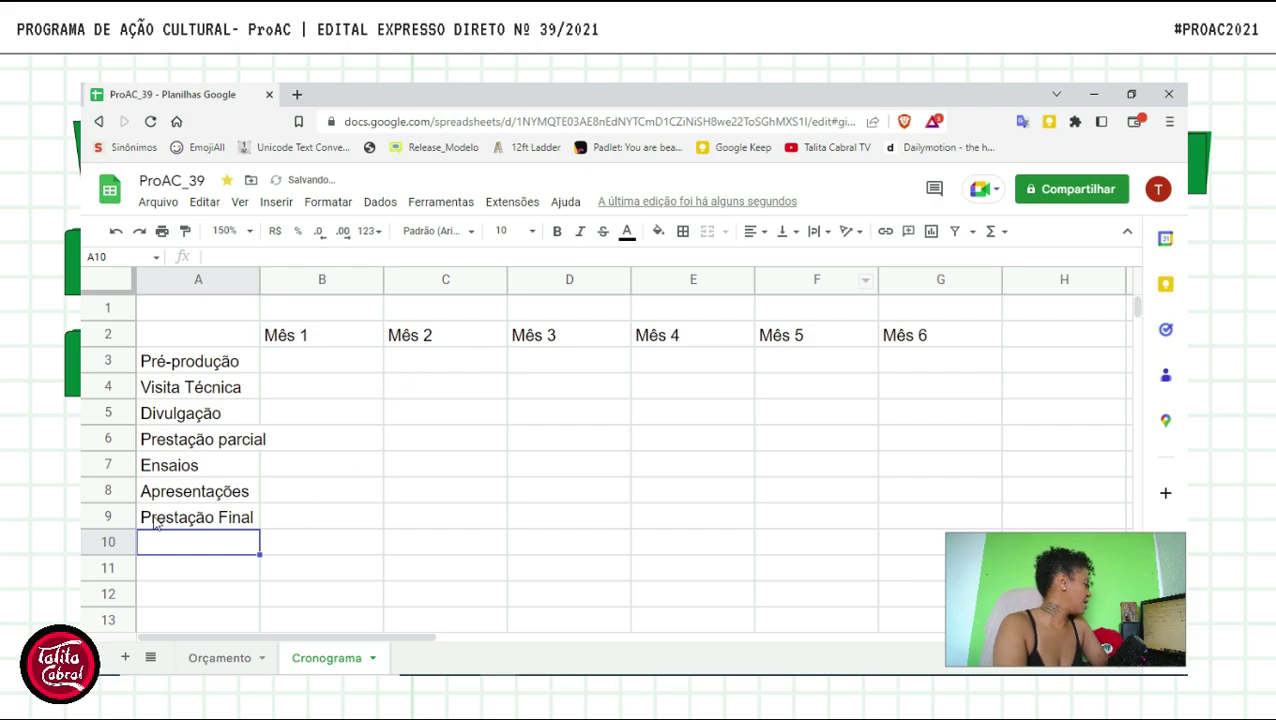
click(262, 438)
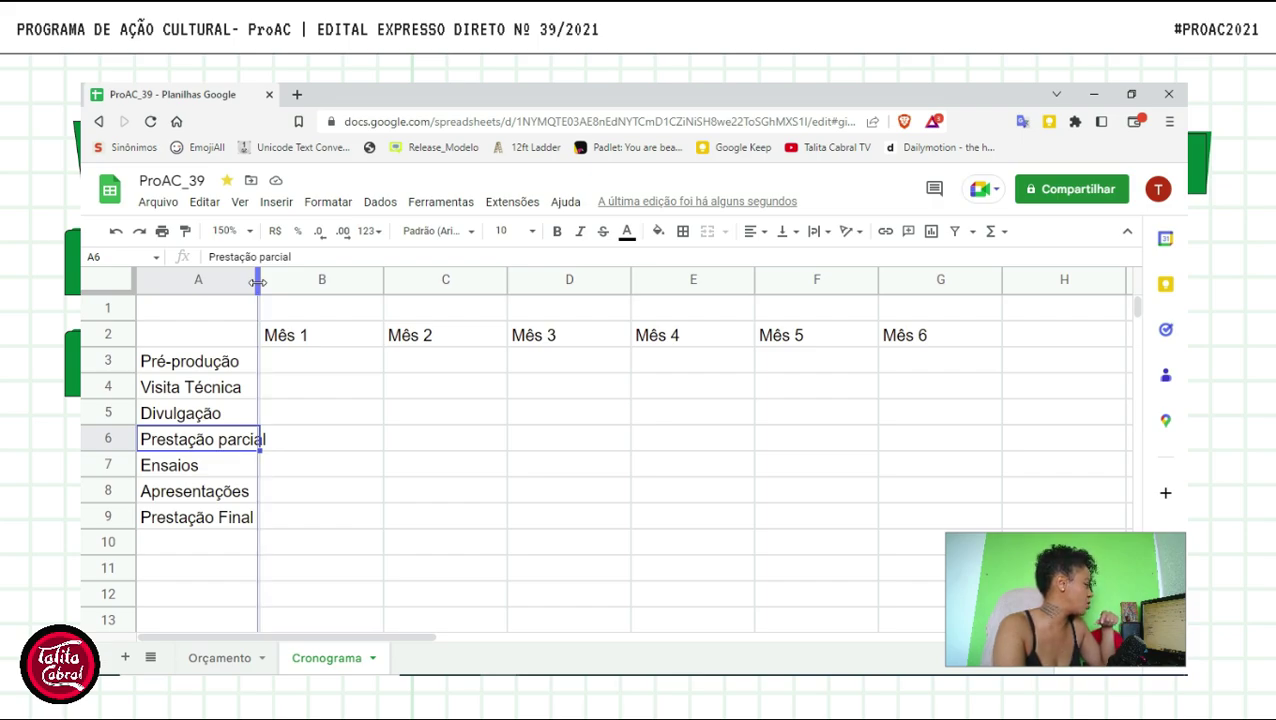
- Autofit column A to Prestação parcial and narrow columns B–G to a uniform width
double_click(258, 282)
click(362, 469)
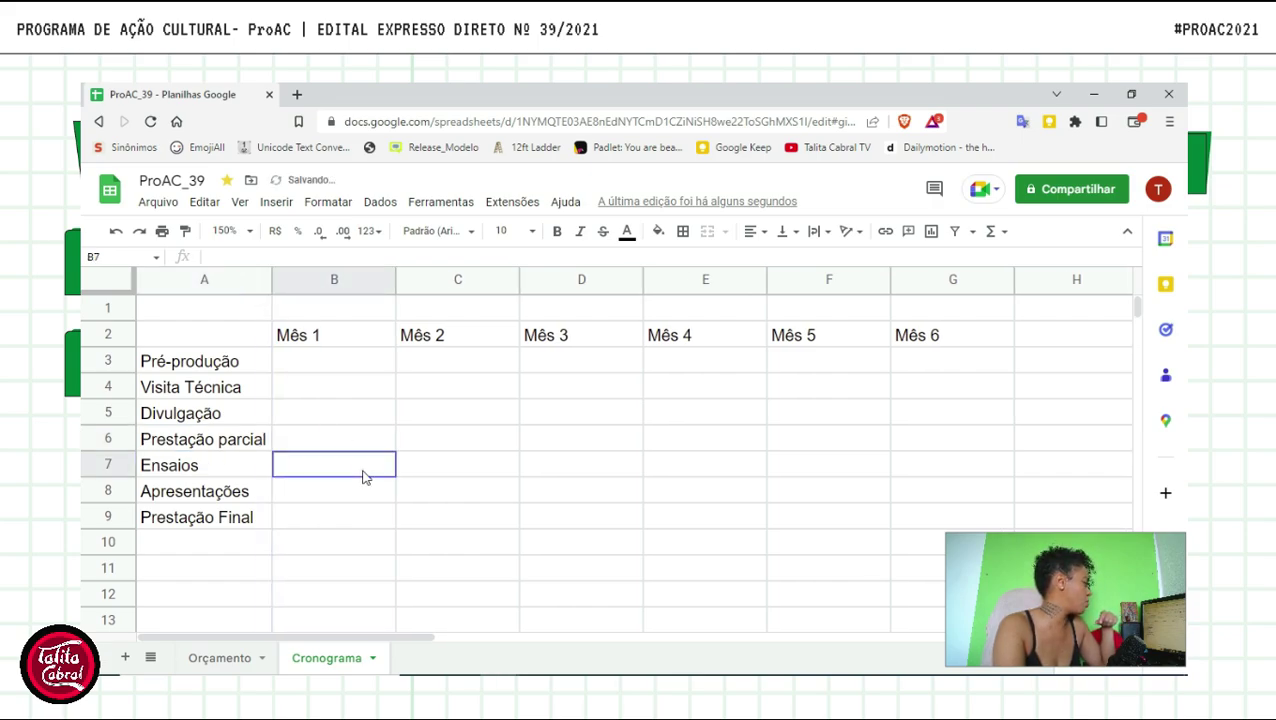
click(330, 279)
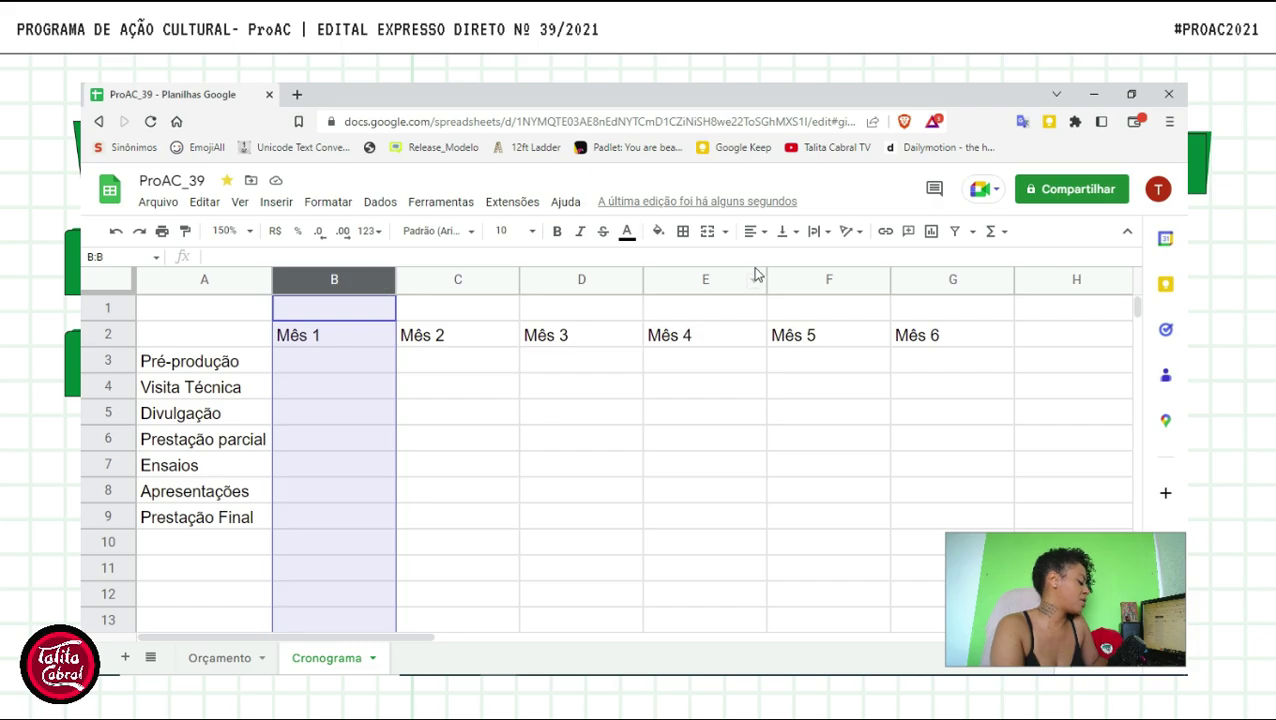
shift+click(951, 285)
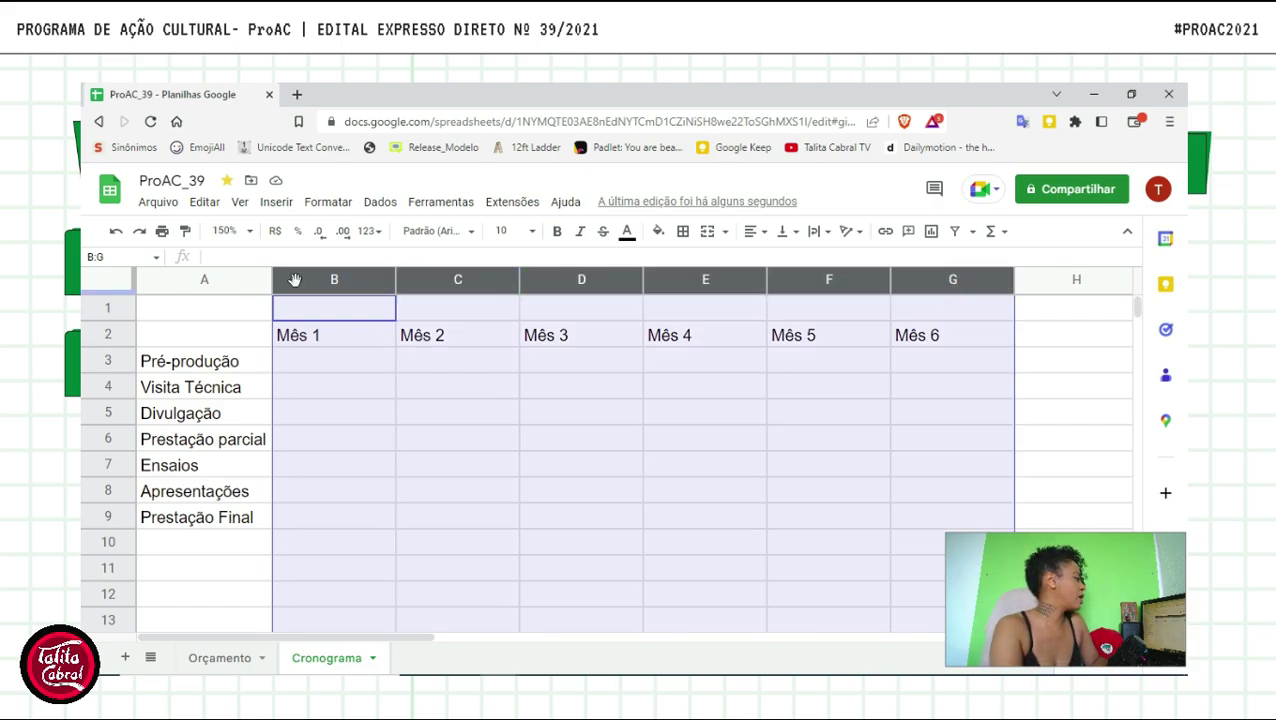
drag(1013, 283, 941, 290)
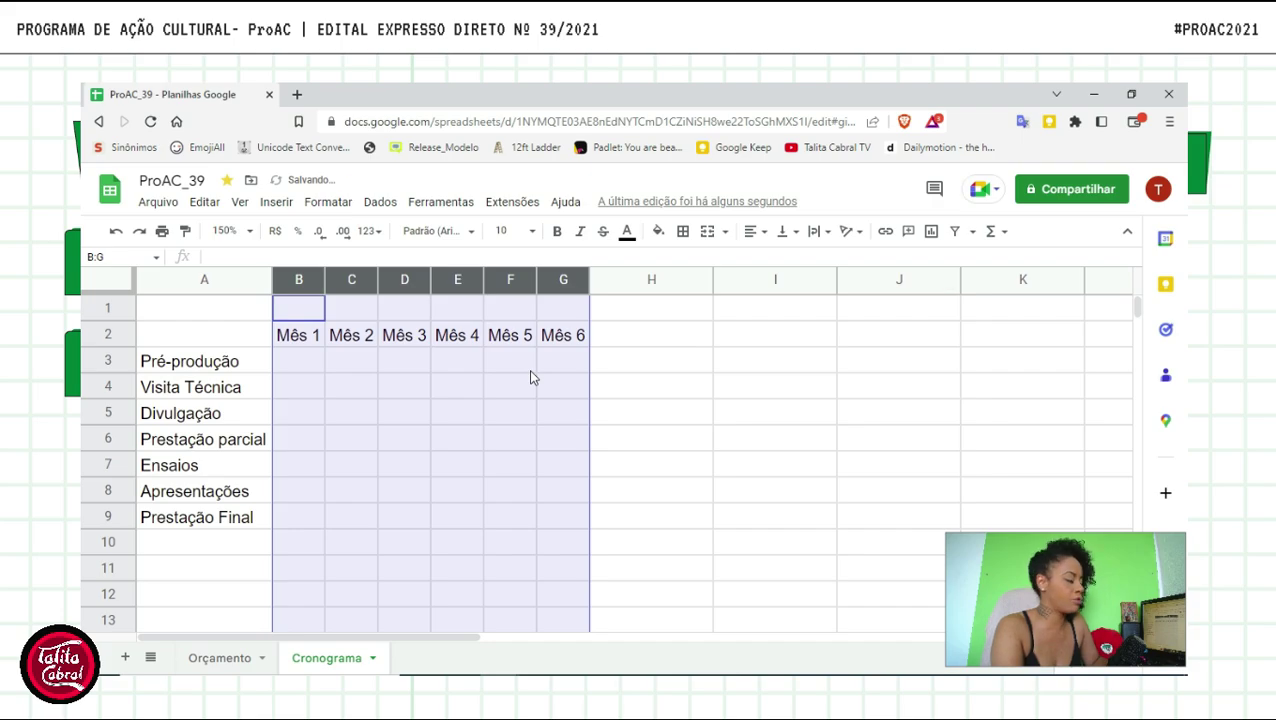
- Select the month header cells B2:G2
click(651, 376)
click(575, 332)
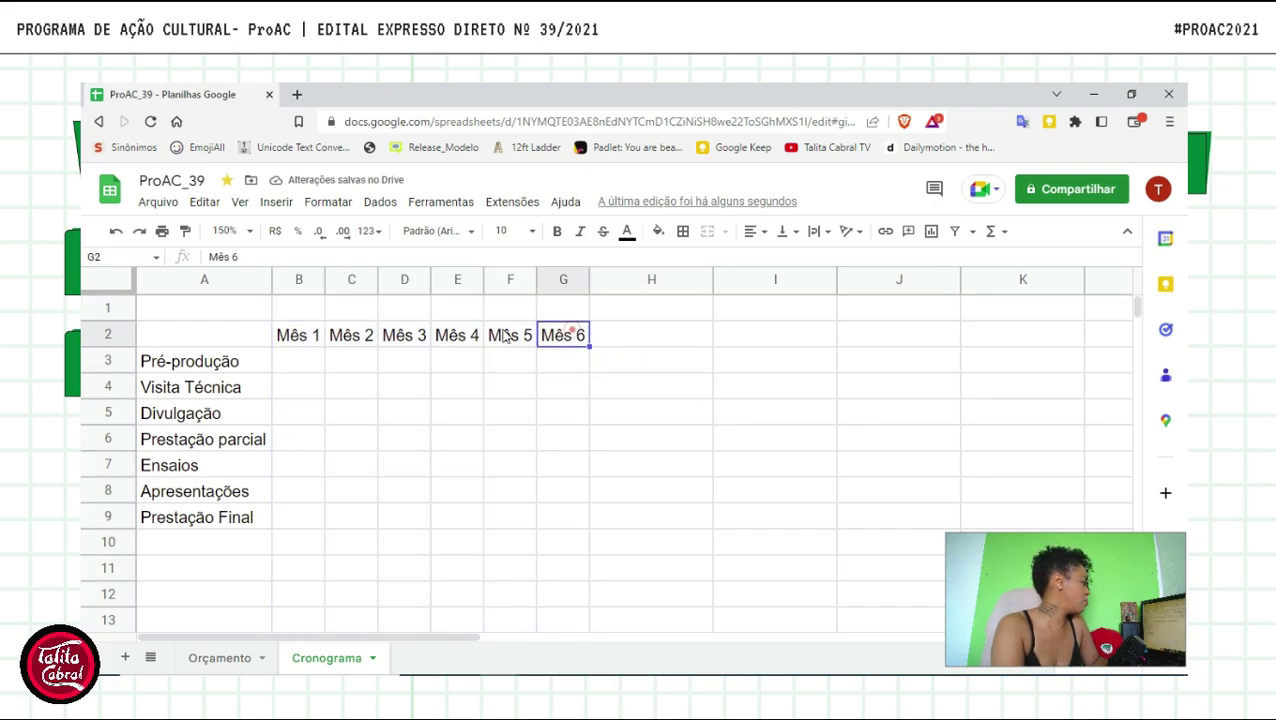
shift+click(288, 336)
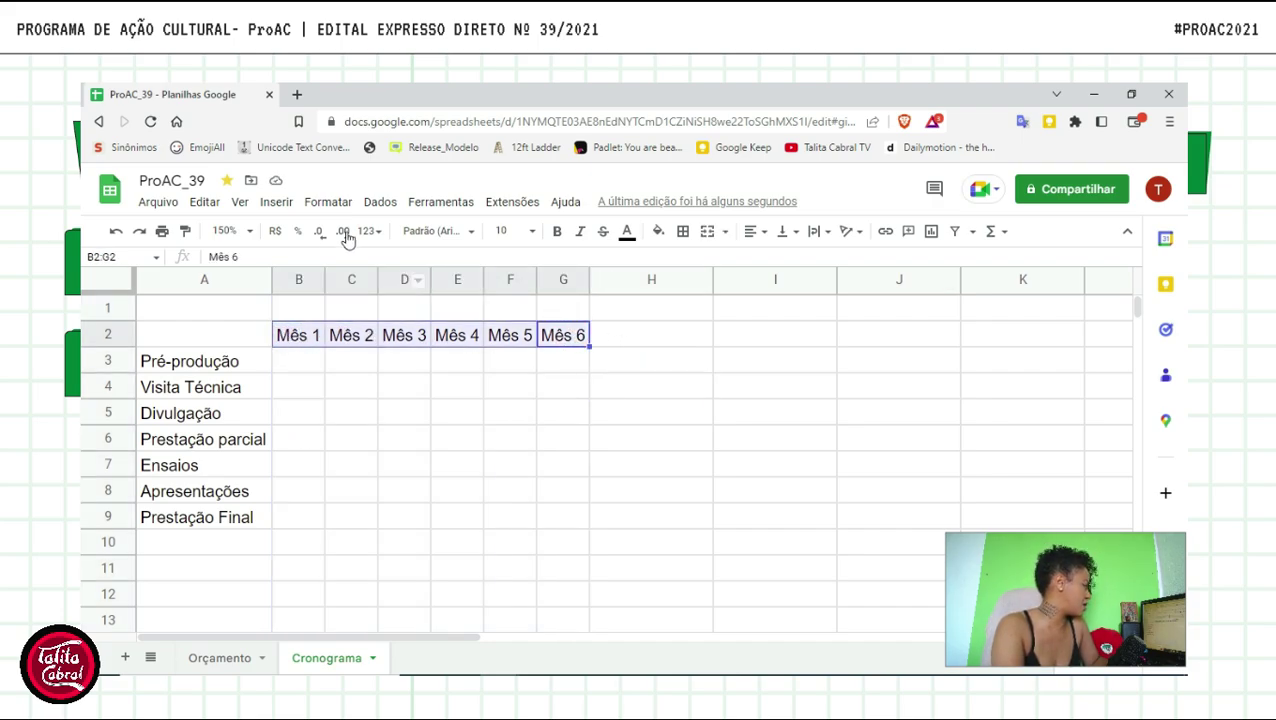
- Set the month headers to font size 8 and narrow columns B–G further, equally
click(506, 231)
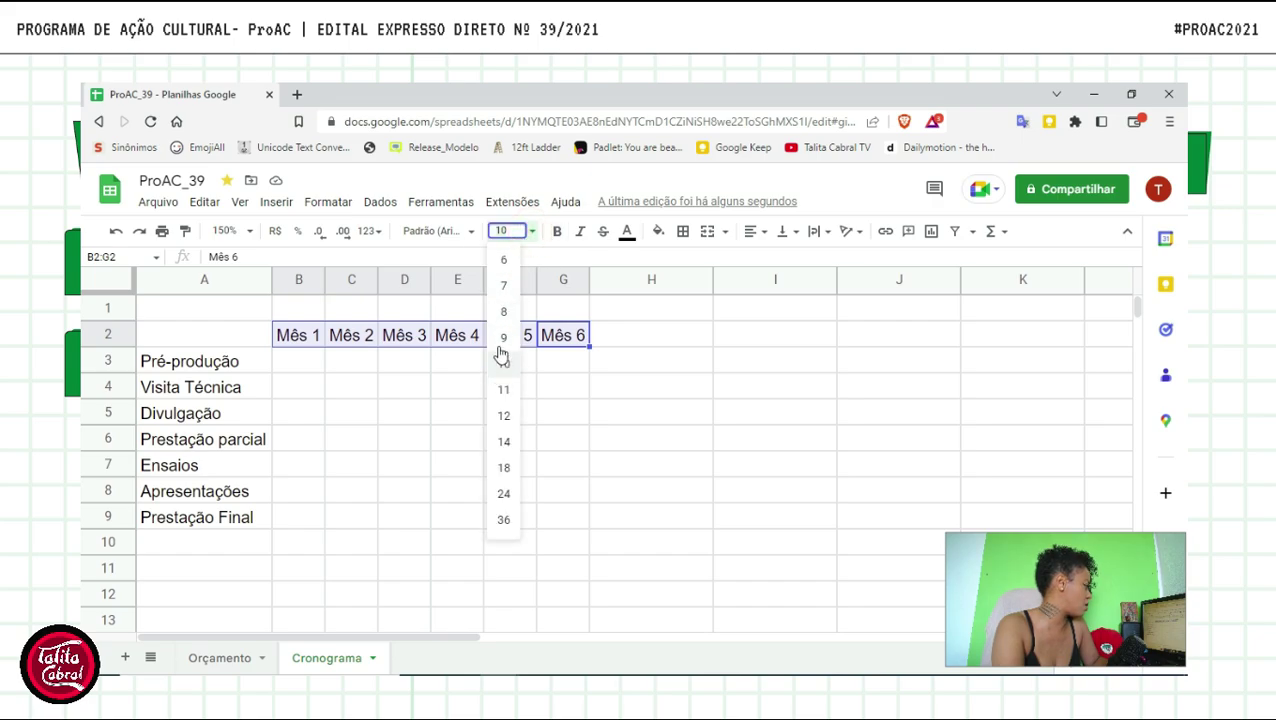
click(503, 313)
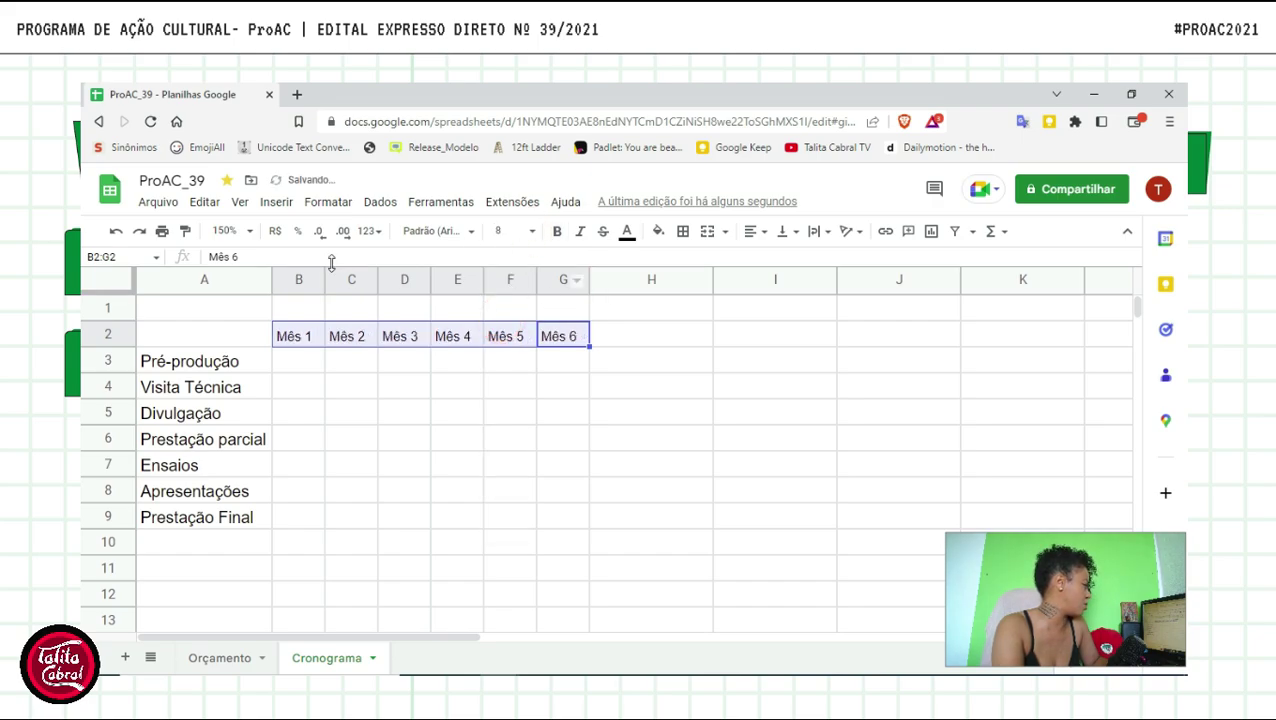
click(298, 279)
shift+click(557, 285)
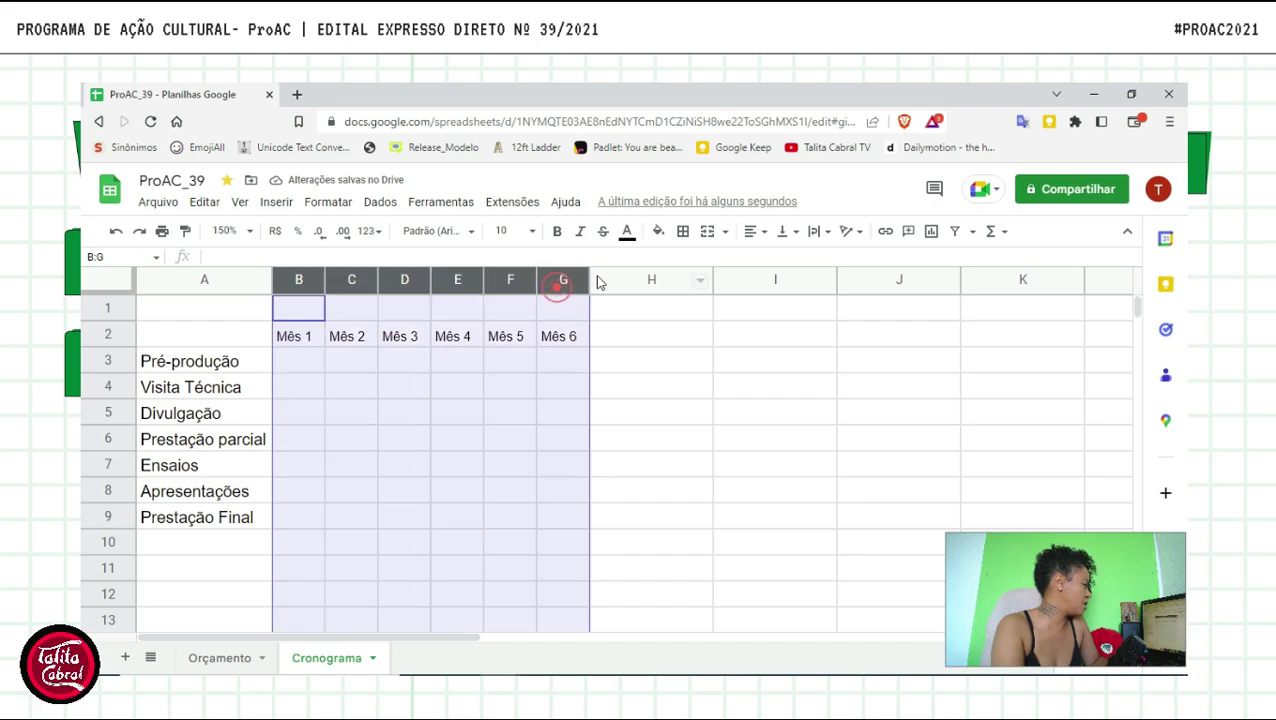
drag(590, 281, 578, 284)
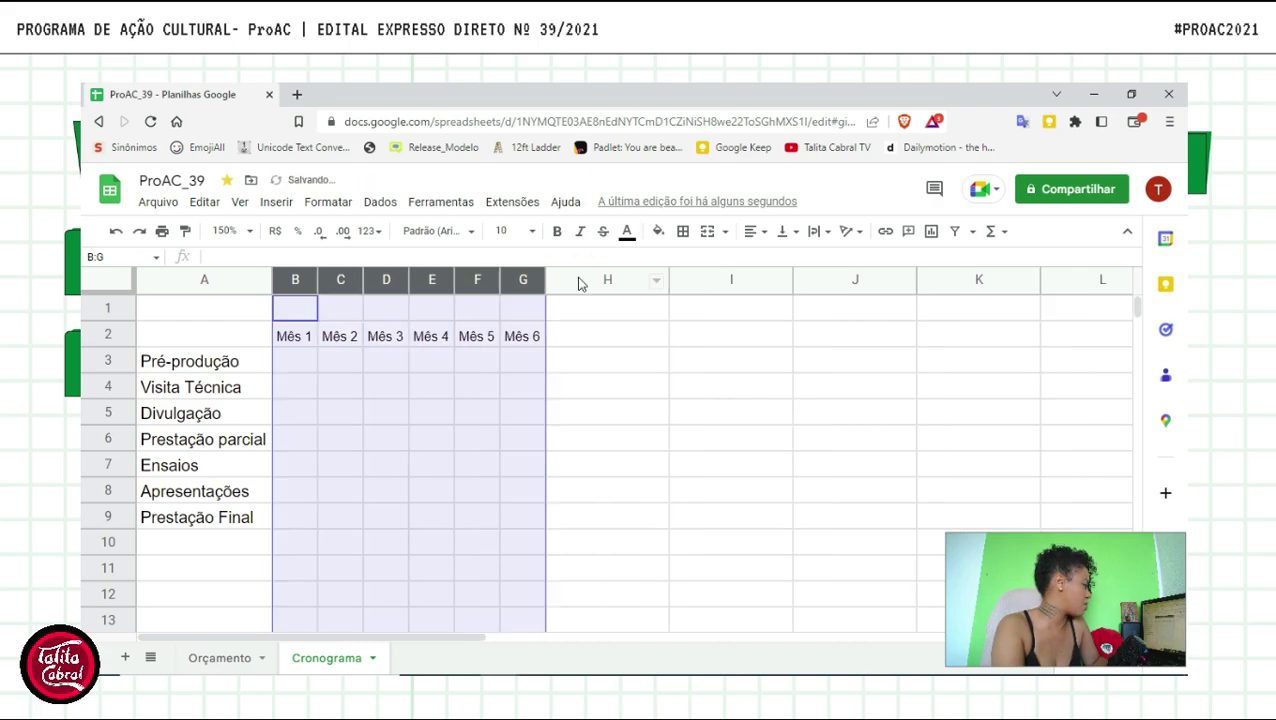
click(532, 472)
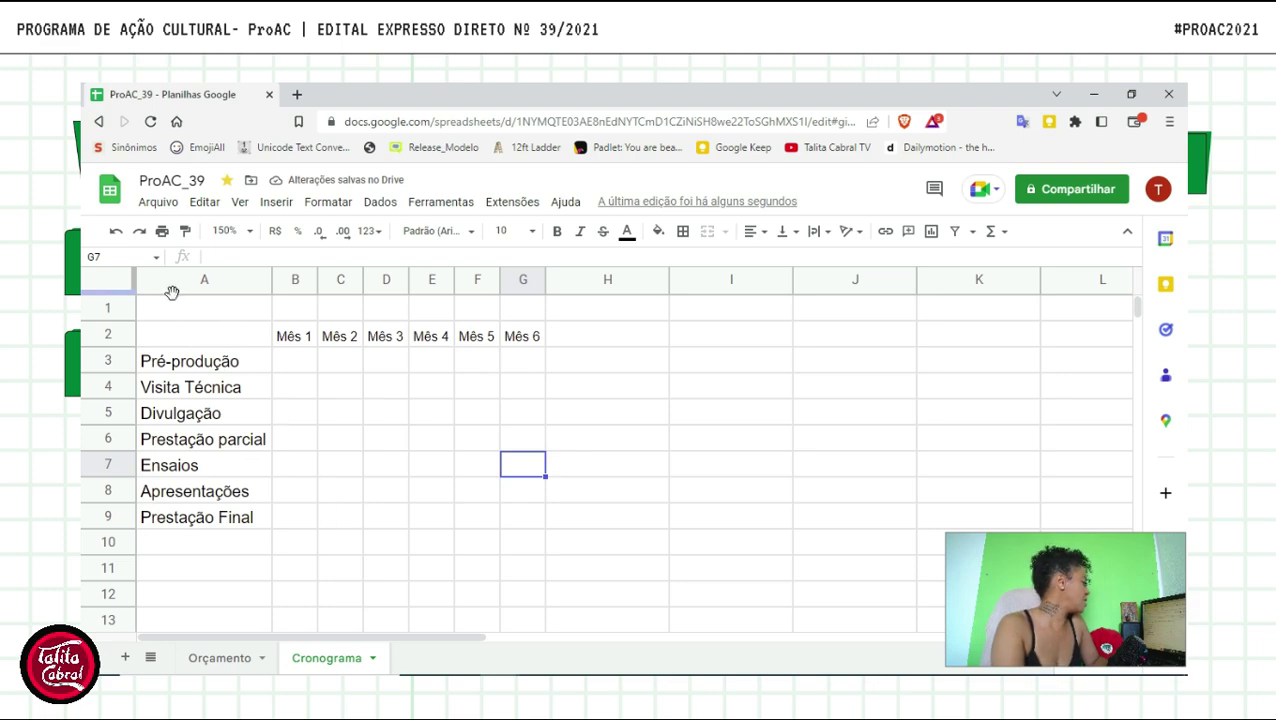
- Select the whole table A2:G9 for formatting
click(160, 337)
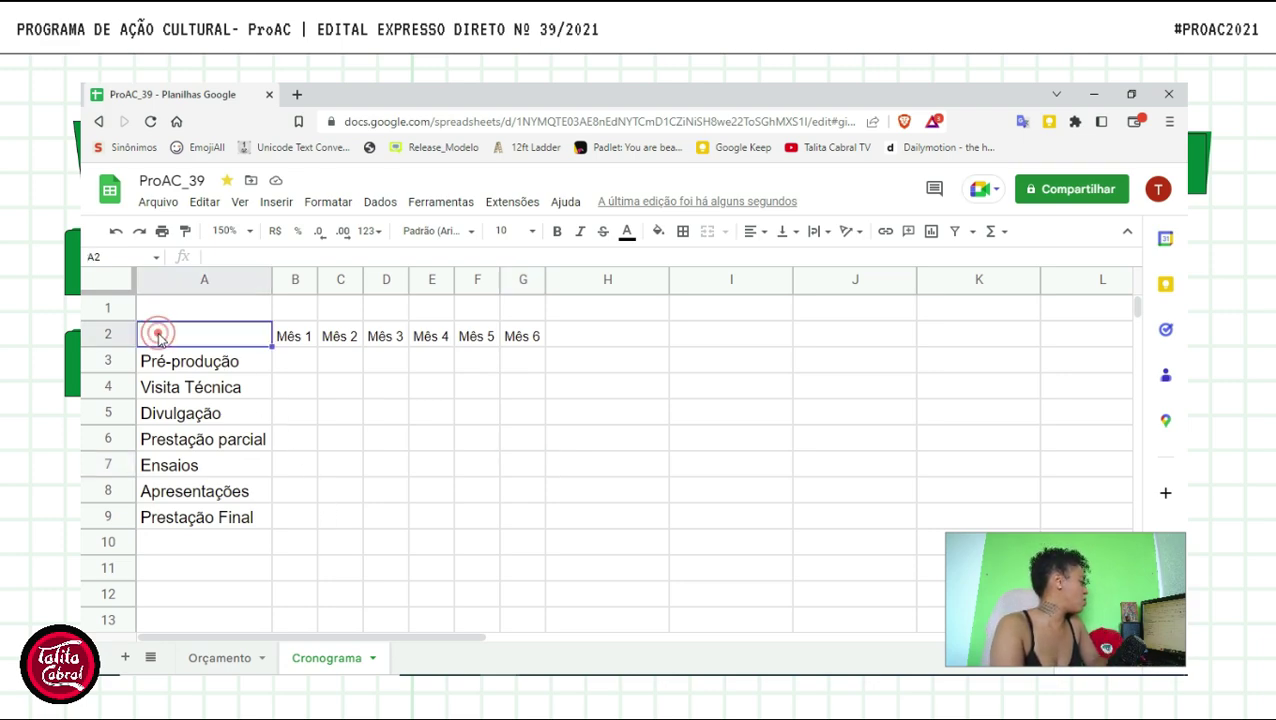
shift+click(530, 521)
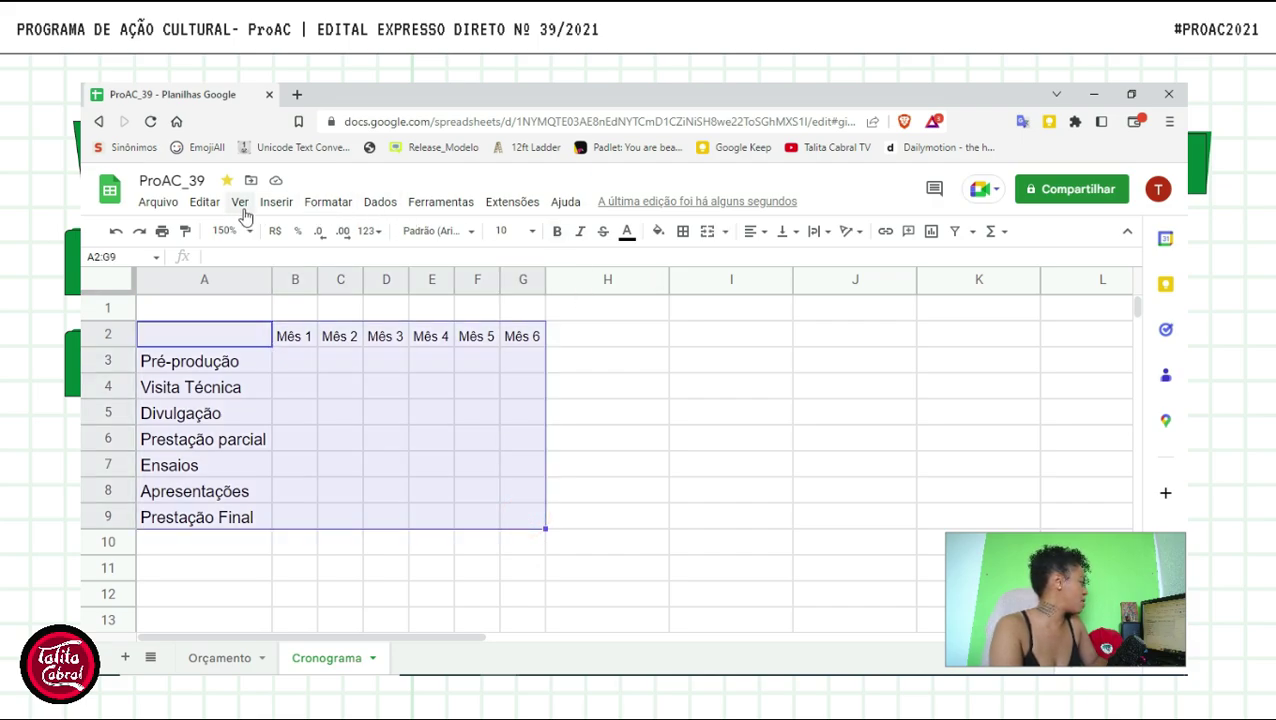
click(326, 204)
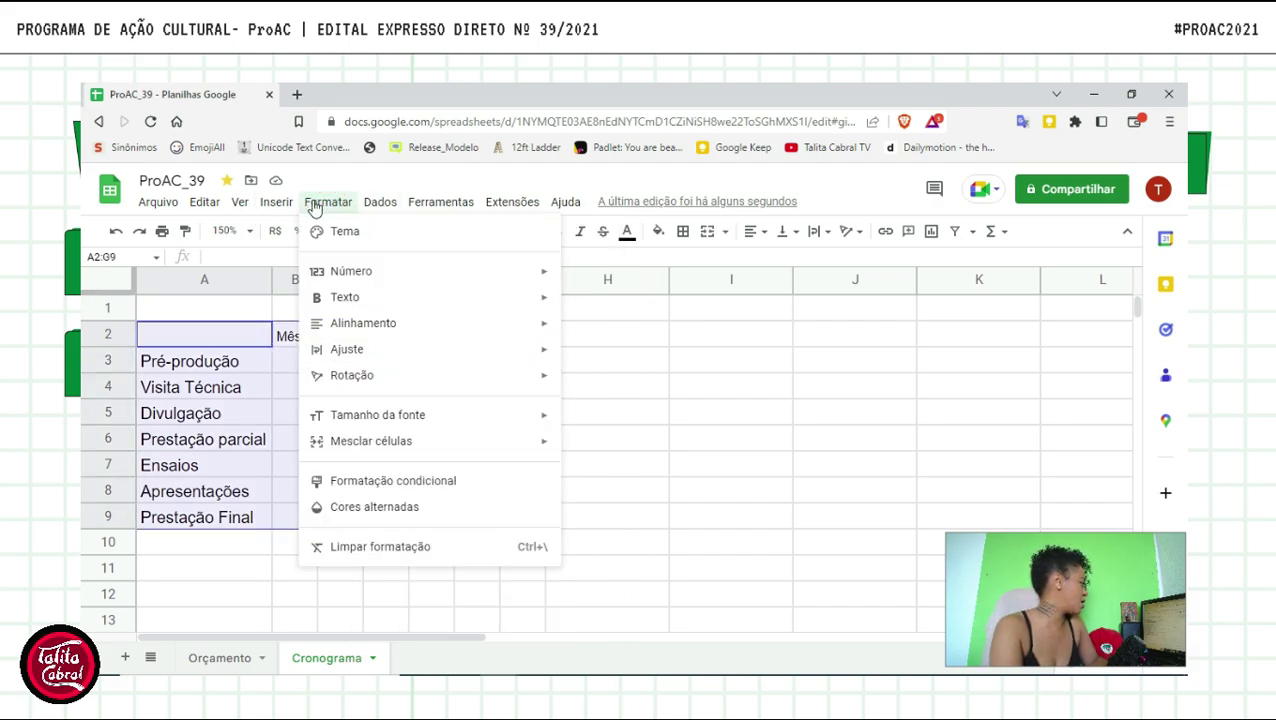
- Apply the yellow alternating-colours style to A2:G9 and check the banded rows
click(344, 507)
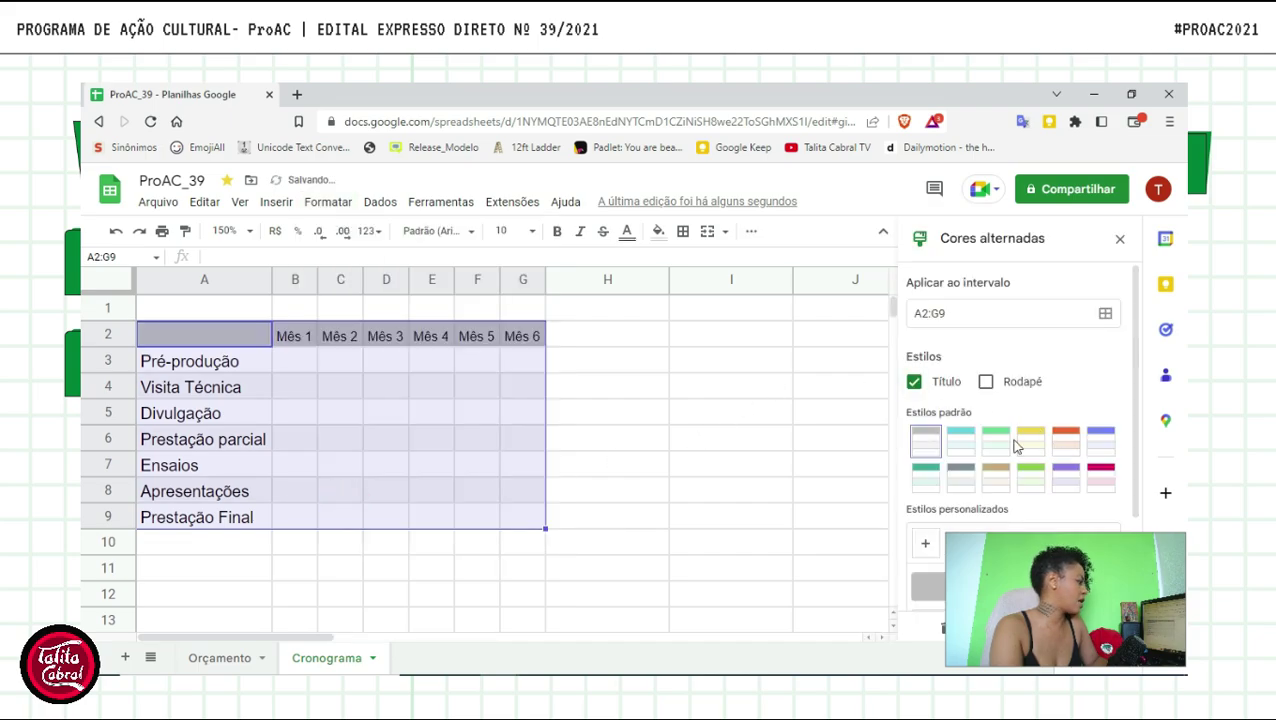
click(1028, 443)
scroll(1040, 390, down, 2)
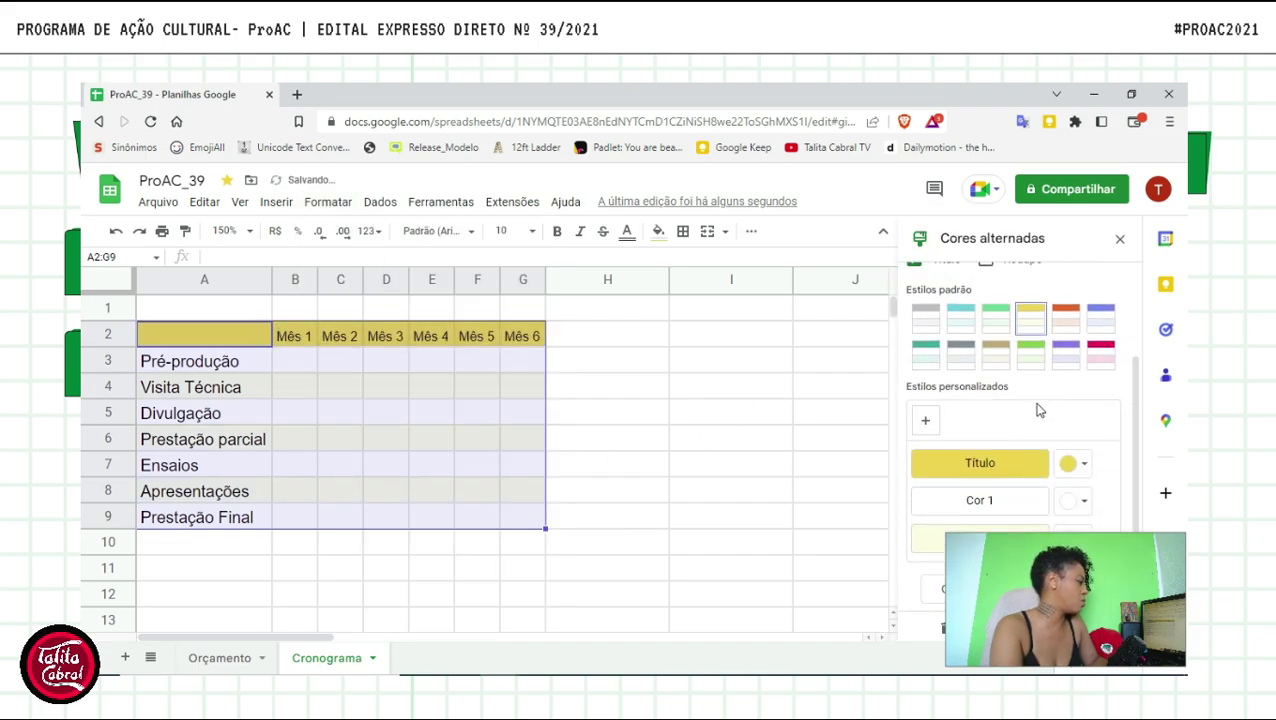
click(757, 441)
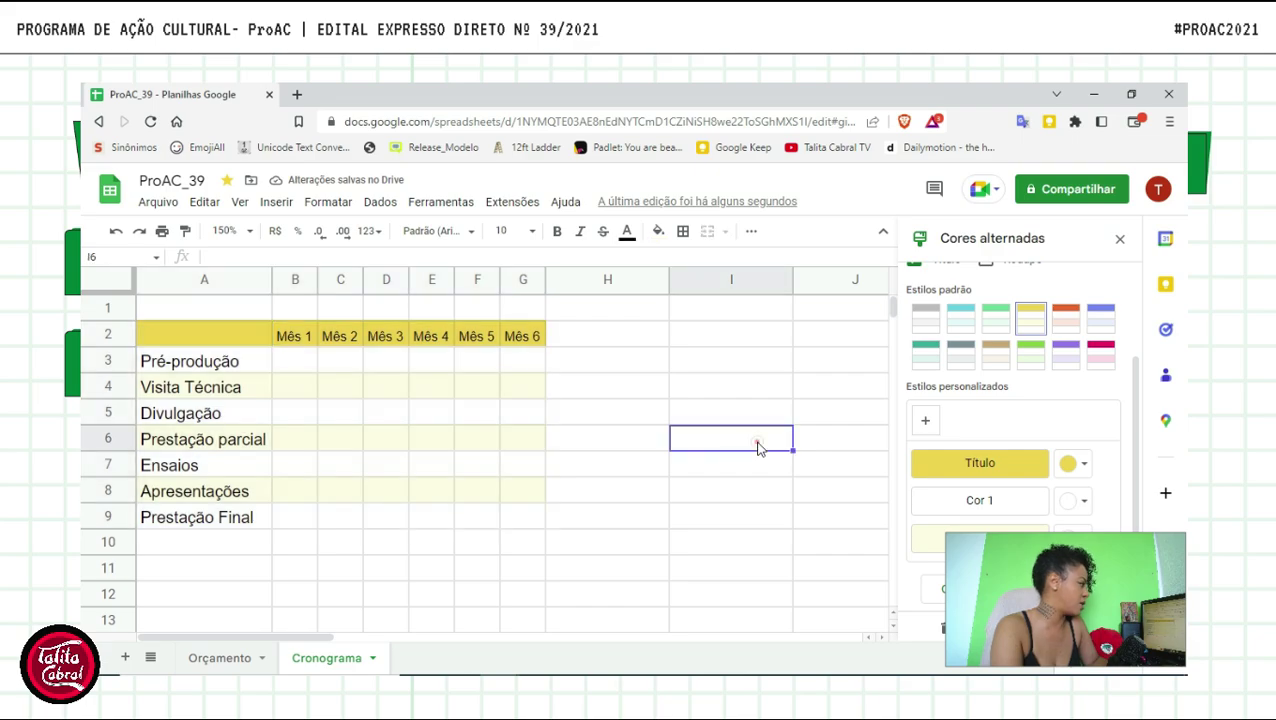
click(198, 336)
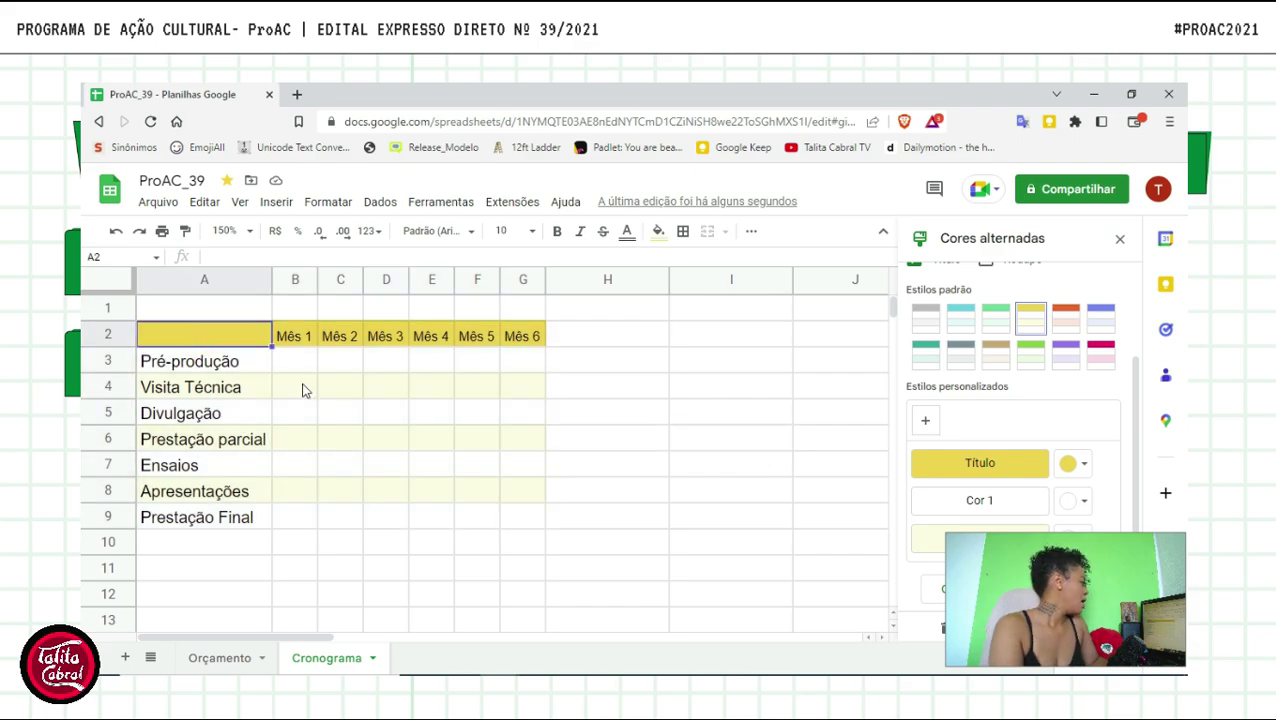
click(300, 338)
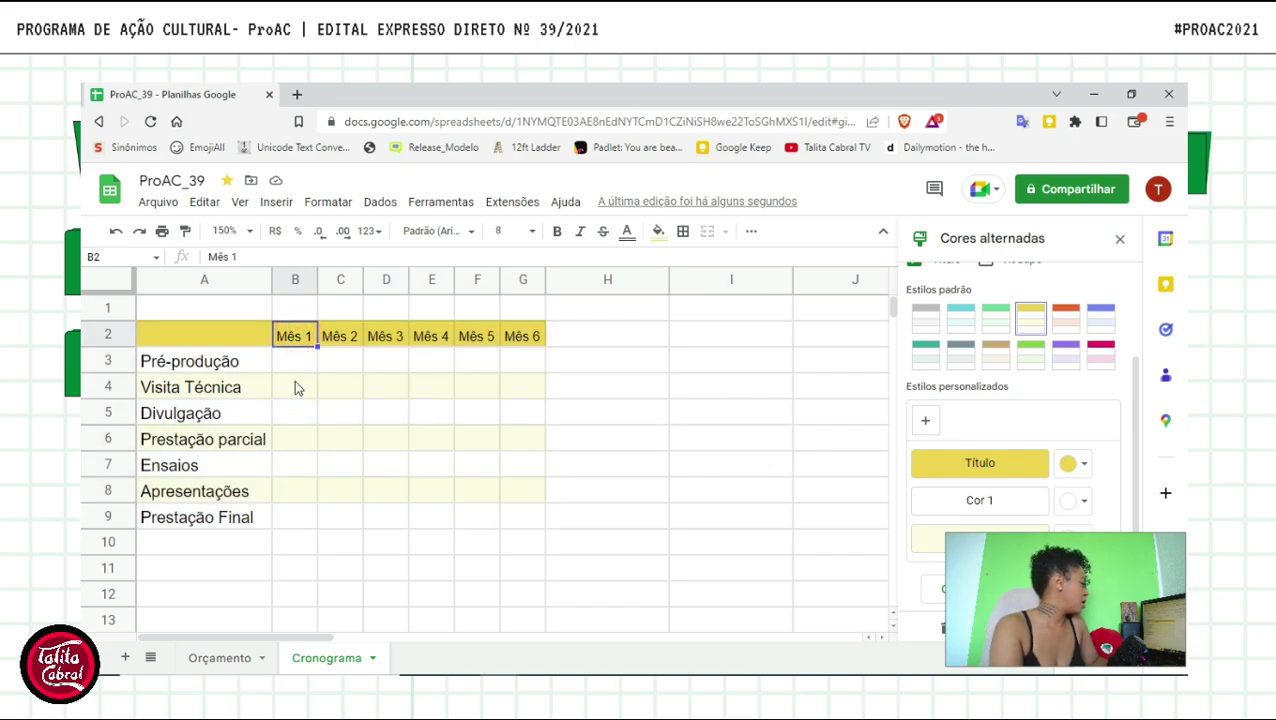
click(295, 362)
click(295, 388)
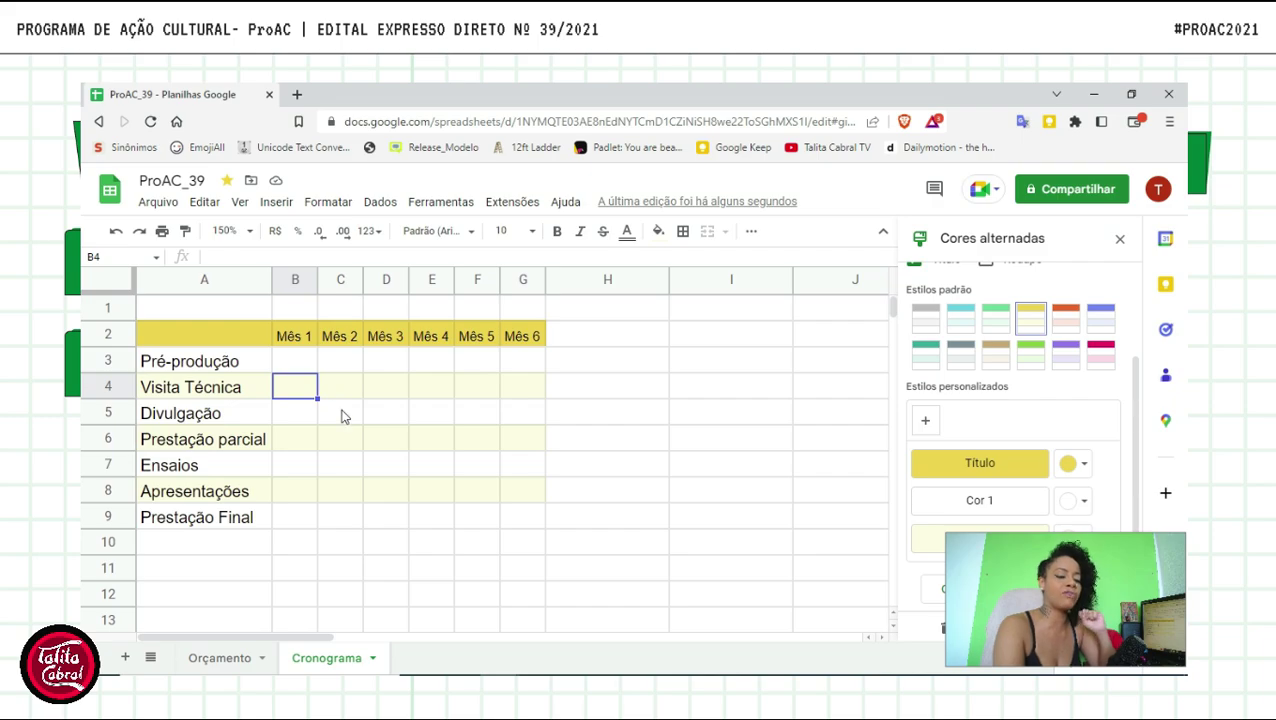
click(281, 363)
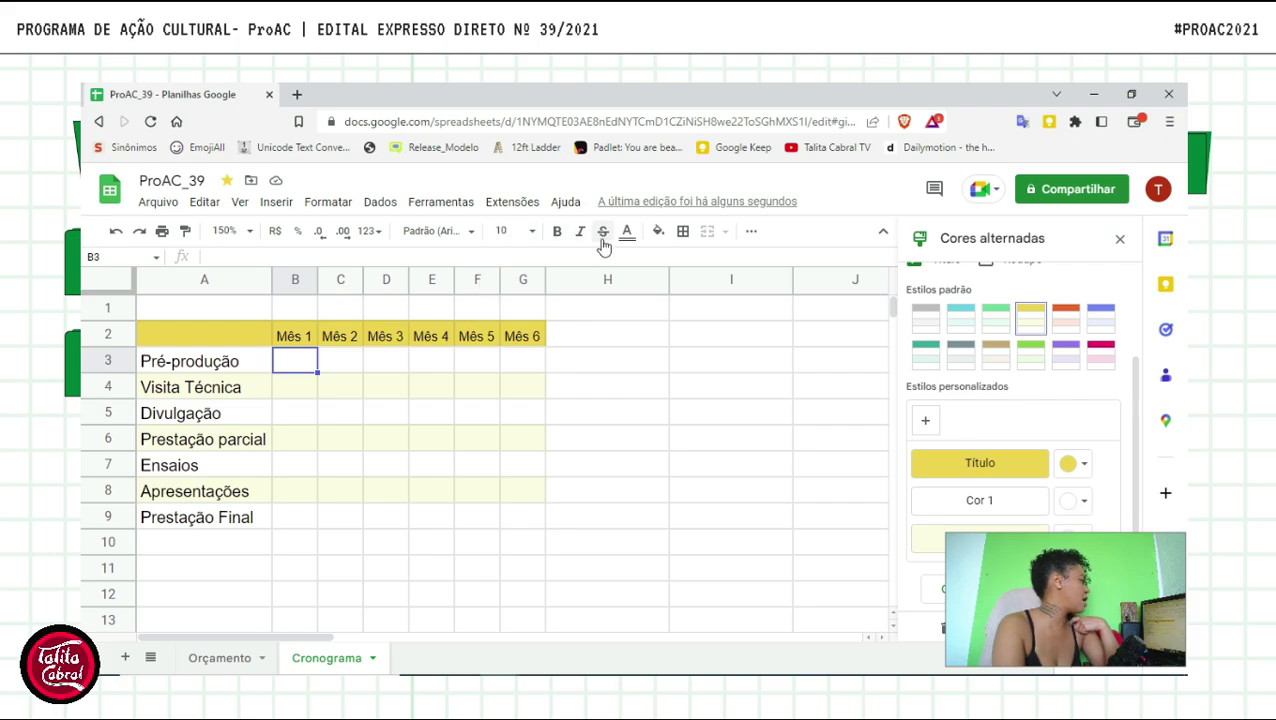
- Fill cell B3 with the yellow swatch
click(656, 236)
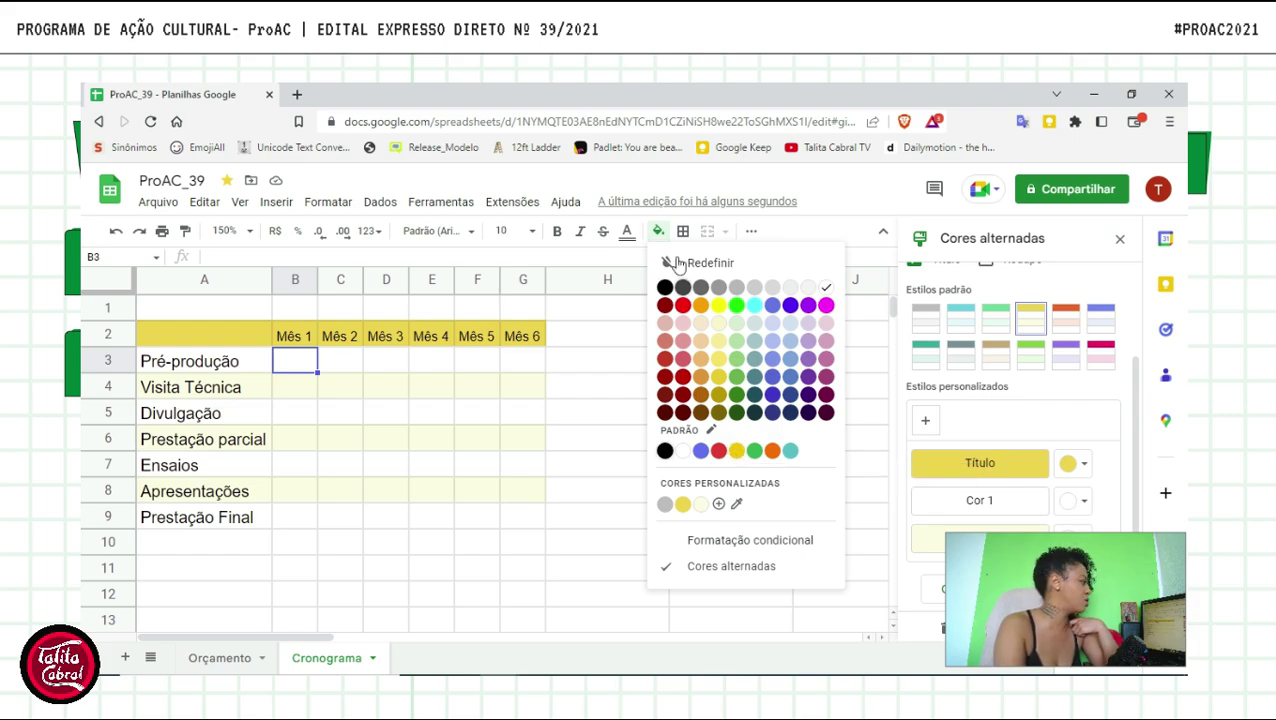
click(658, 231)
click(658, 231)
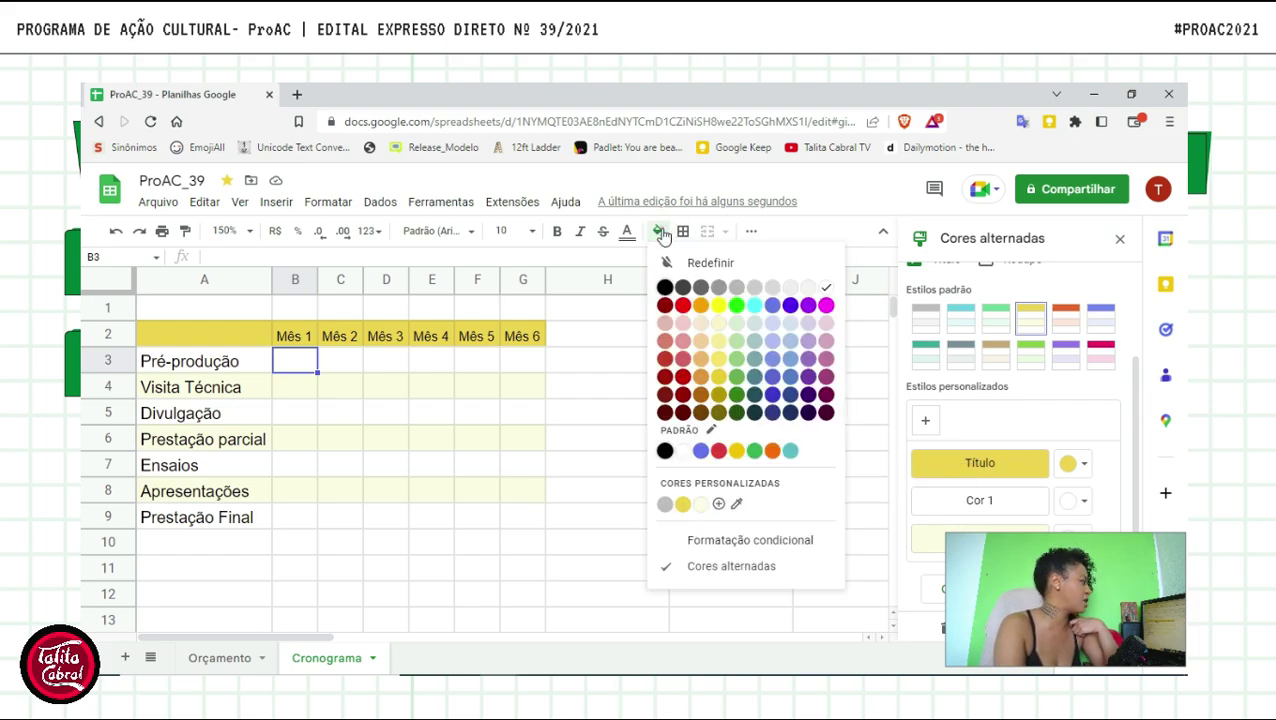
click(735, 452)
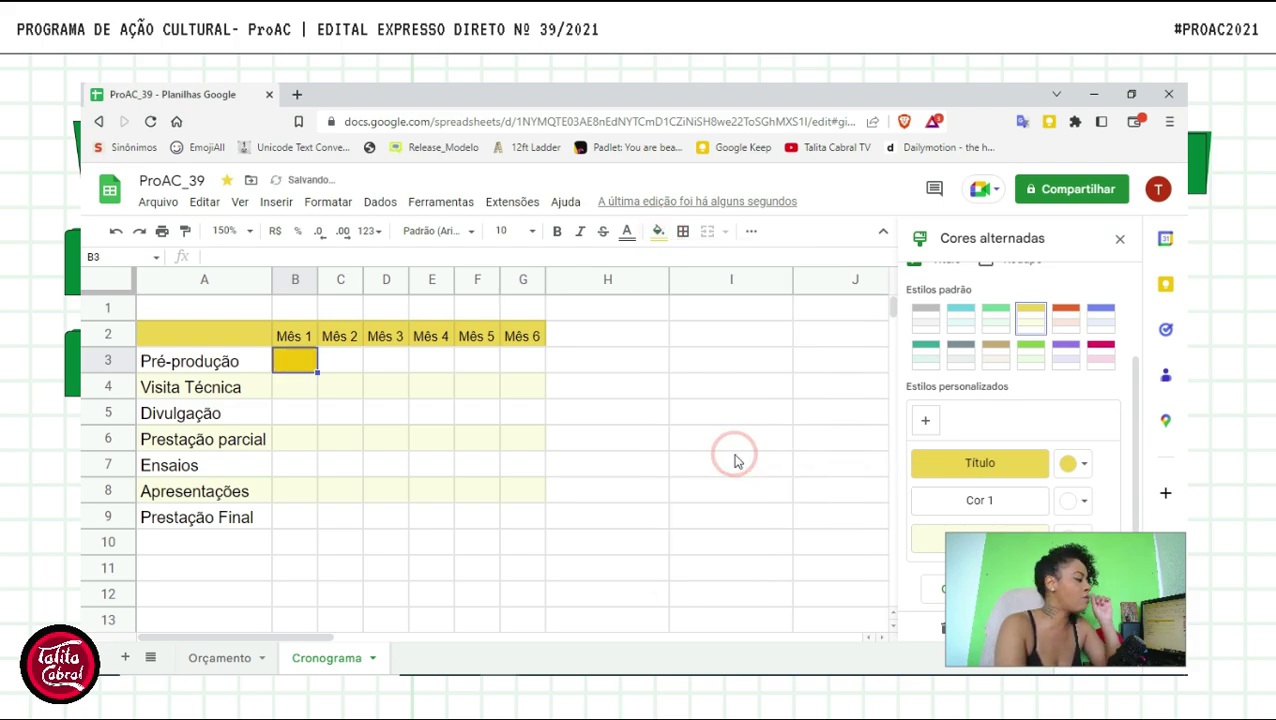
- Fill cells B4 and C5 yellow as well
click(381, 414)
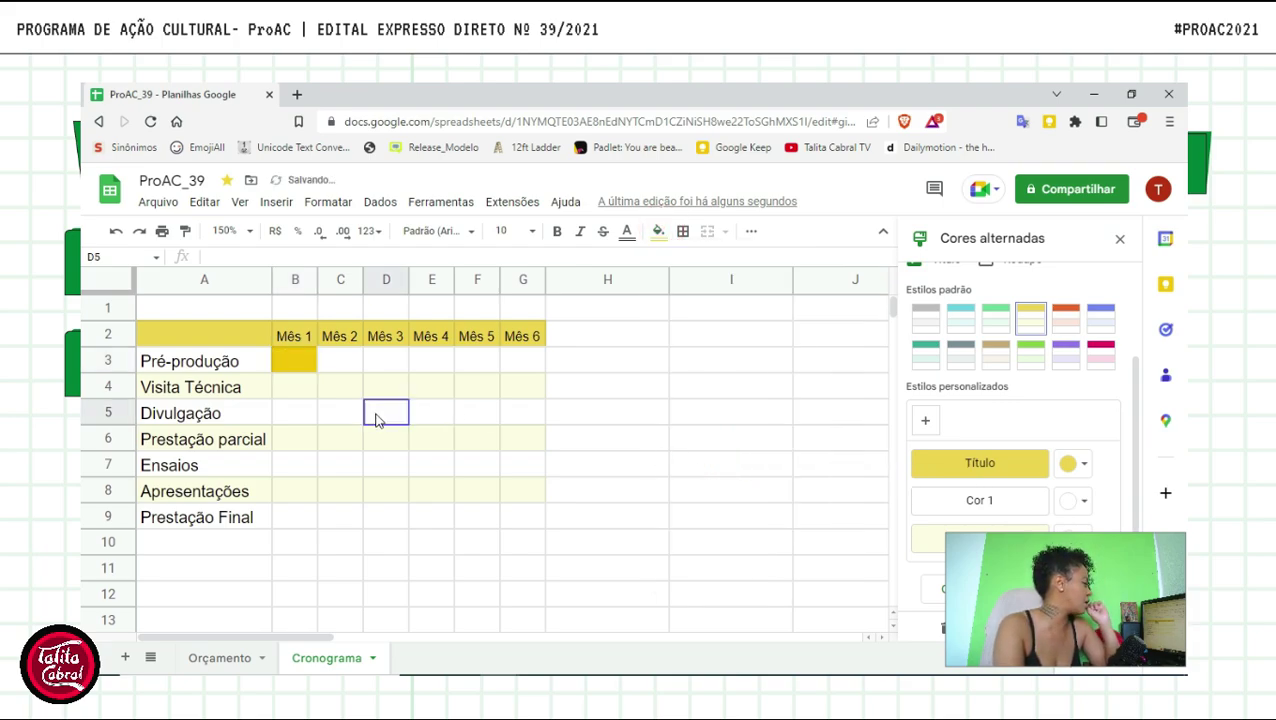
click(288, 364)
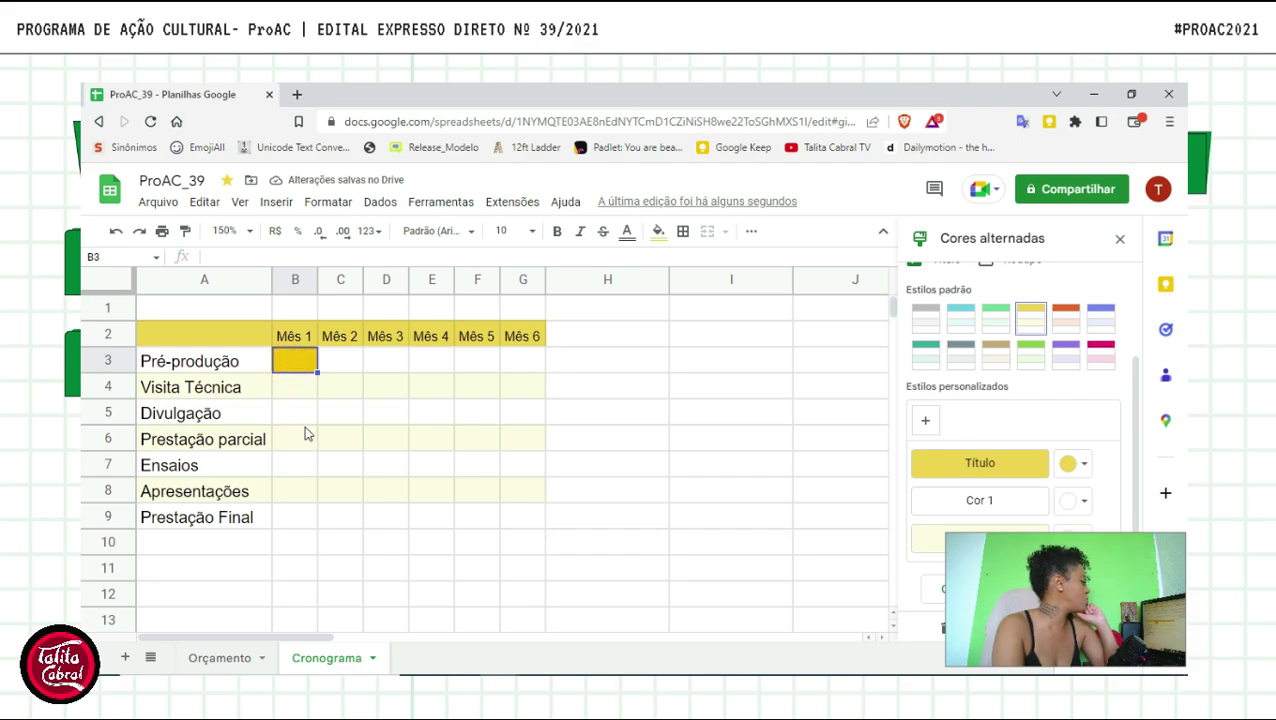
click(299, 393)
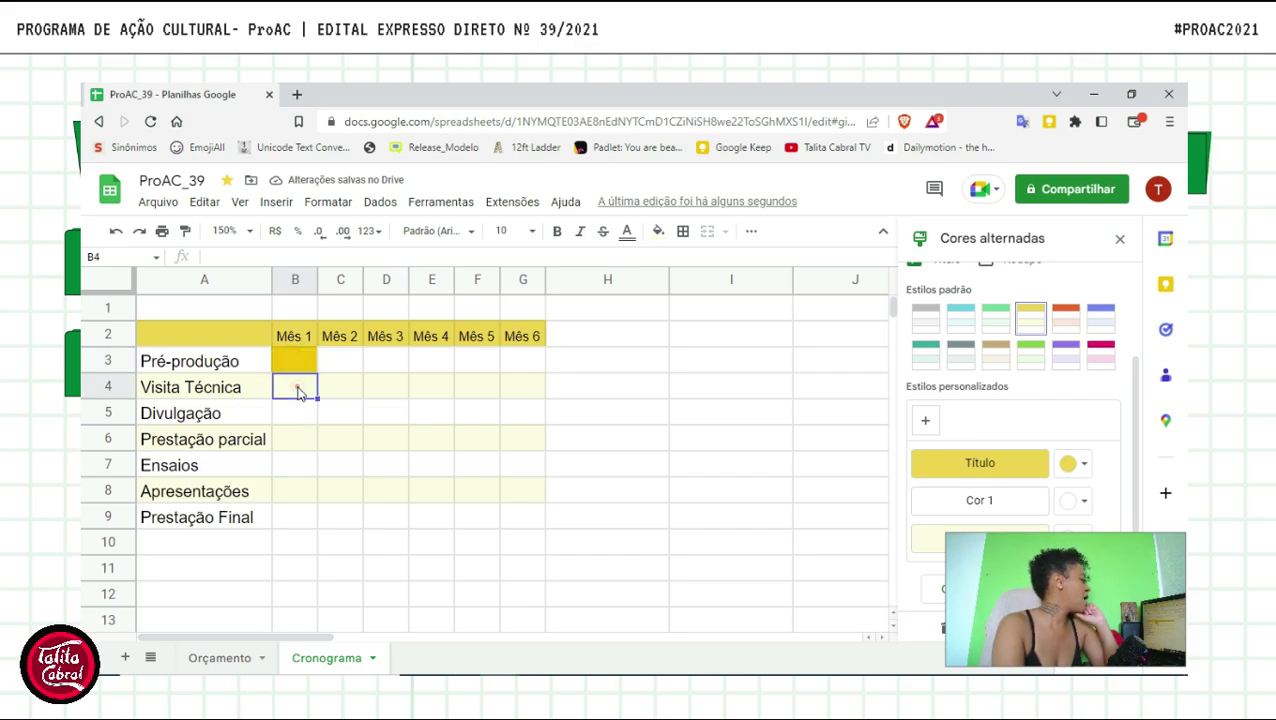
click(657, 232)
click(736, 450)
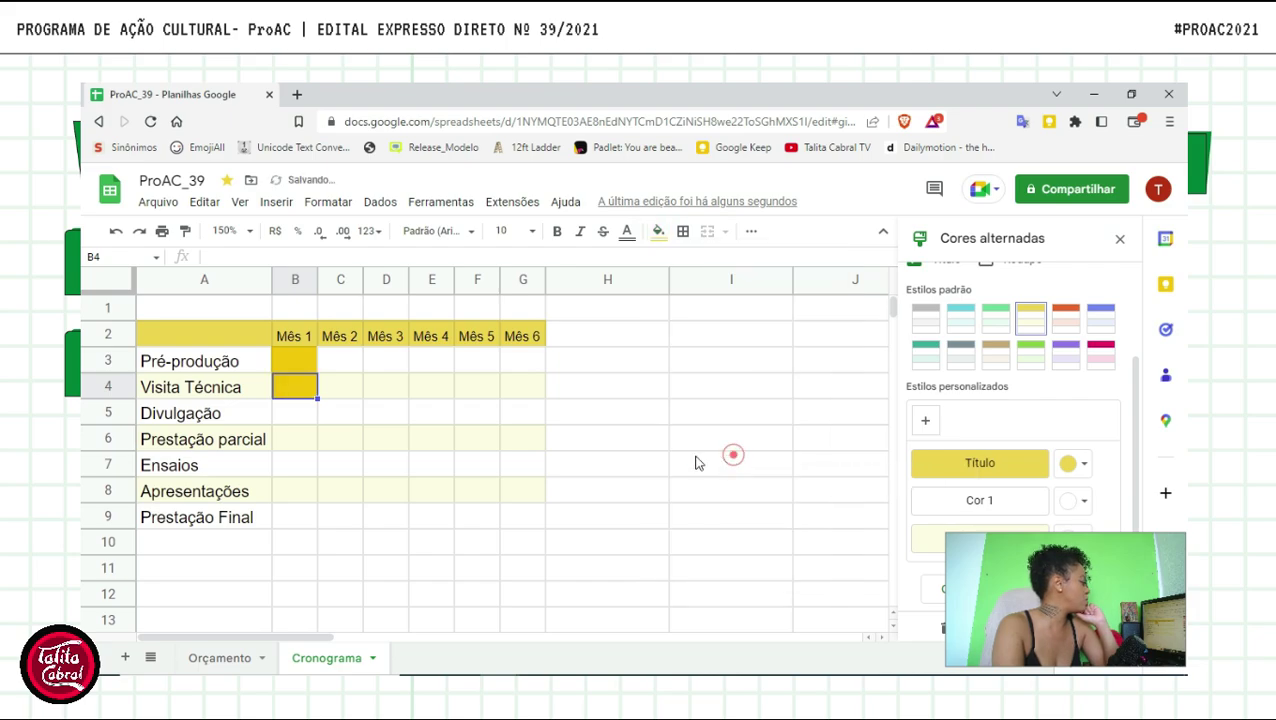
click(339, 412)
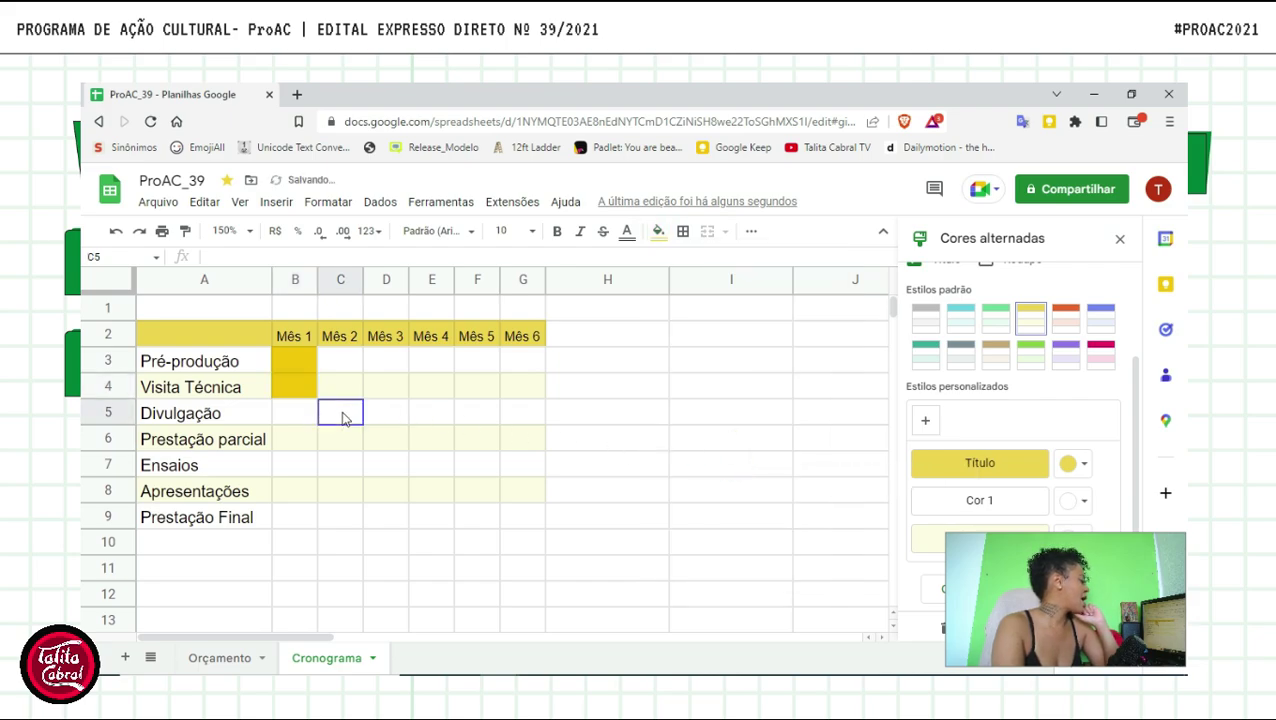
click(656, 231)
click(736, 450)
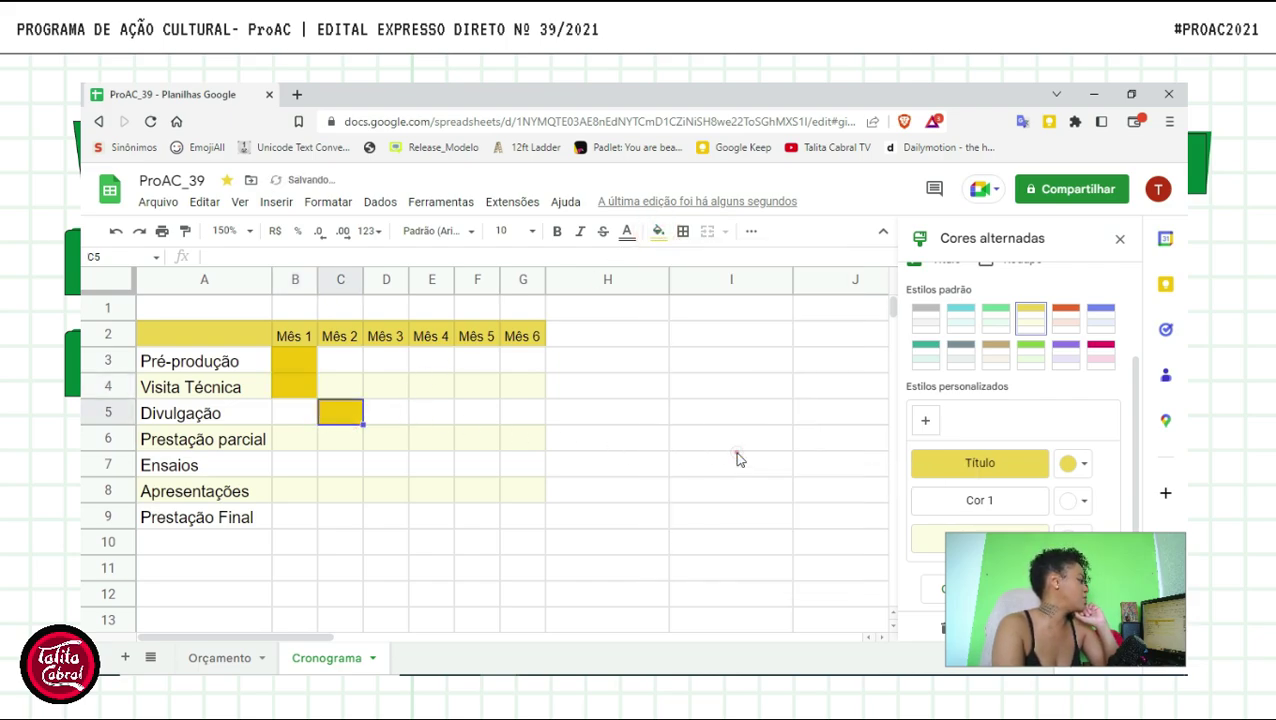
- Paste the yellow fill into D5, E5 and D6
click(390, 418)
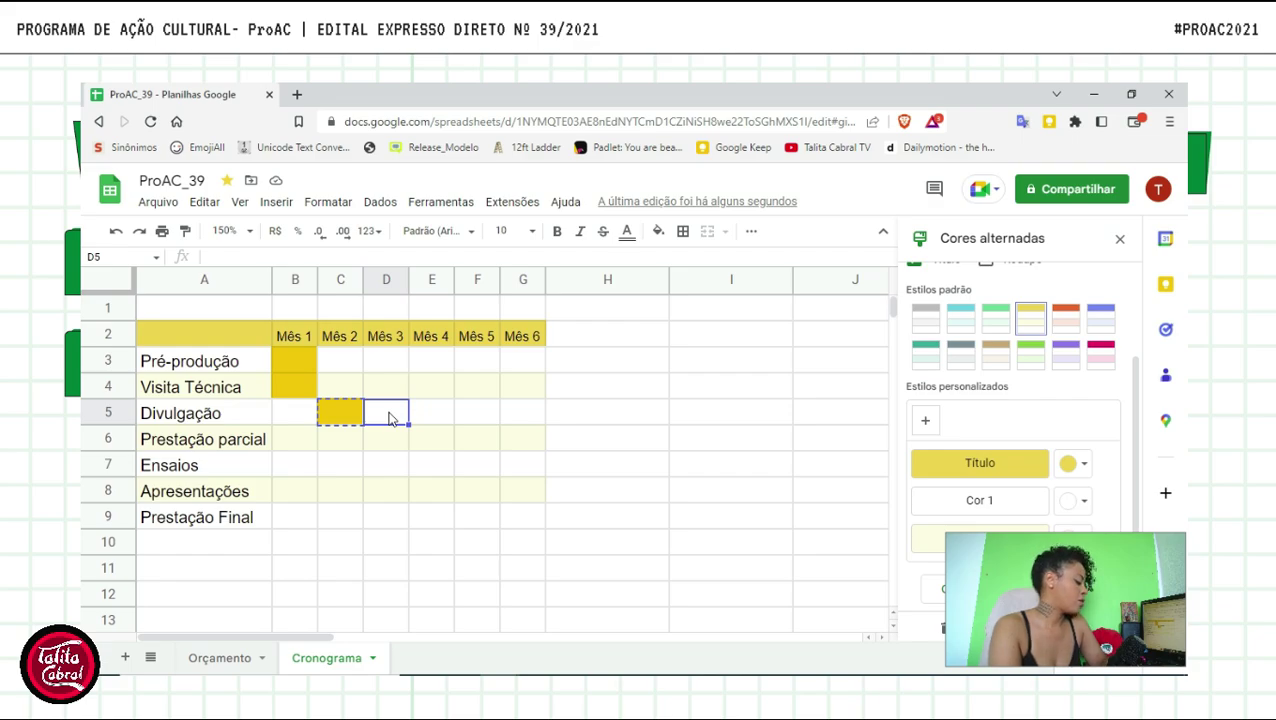
key(ctrl+v)
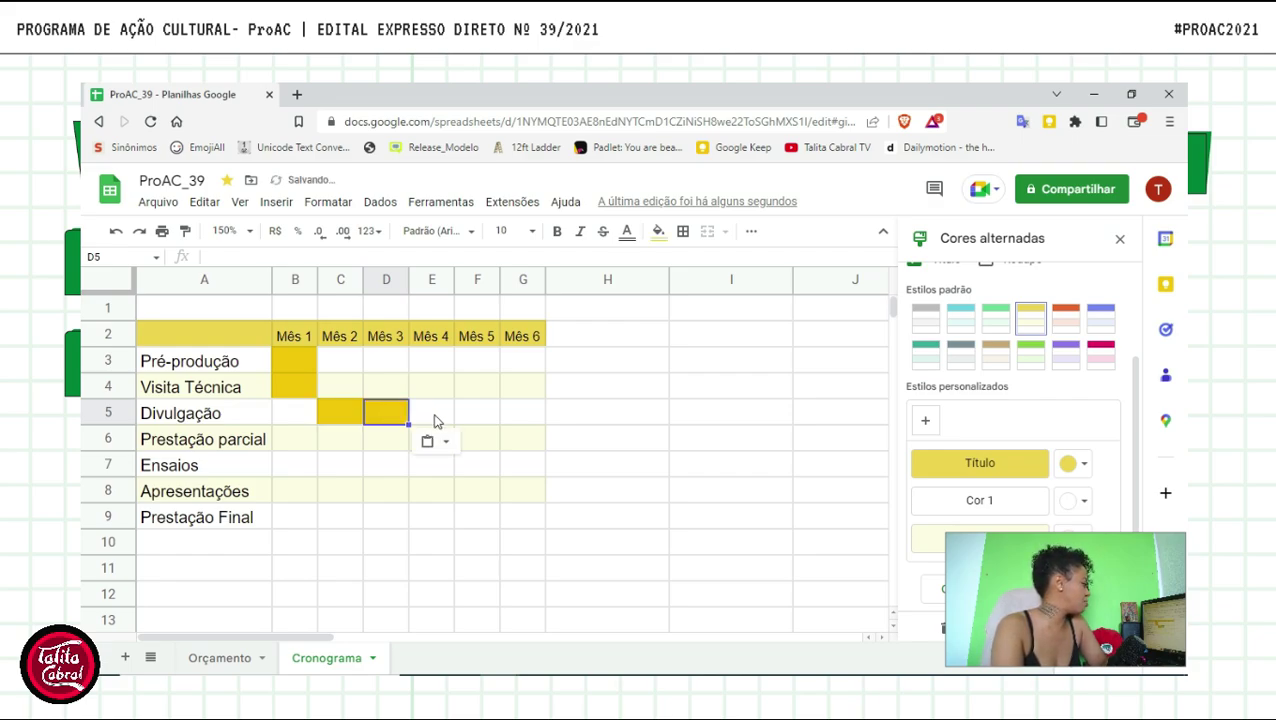
click(435, 418)
key(ctrl+v)
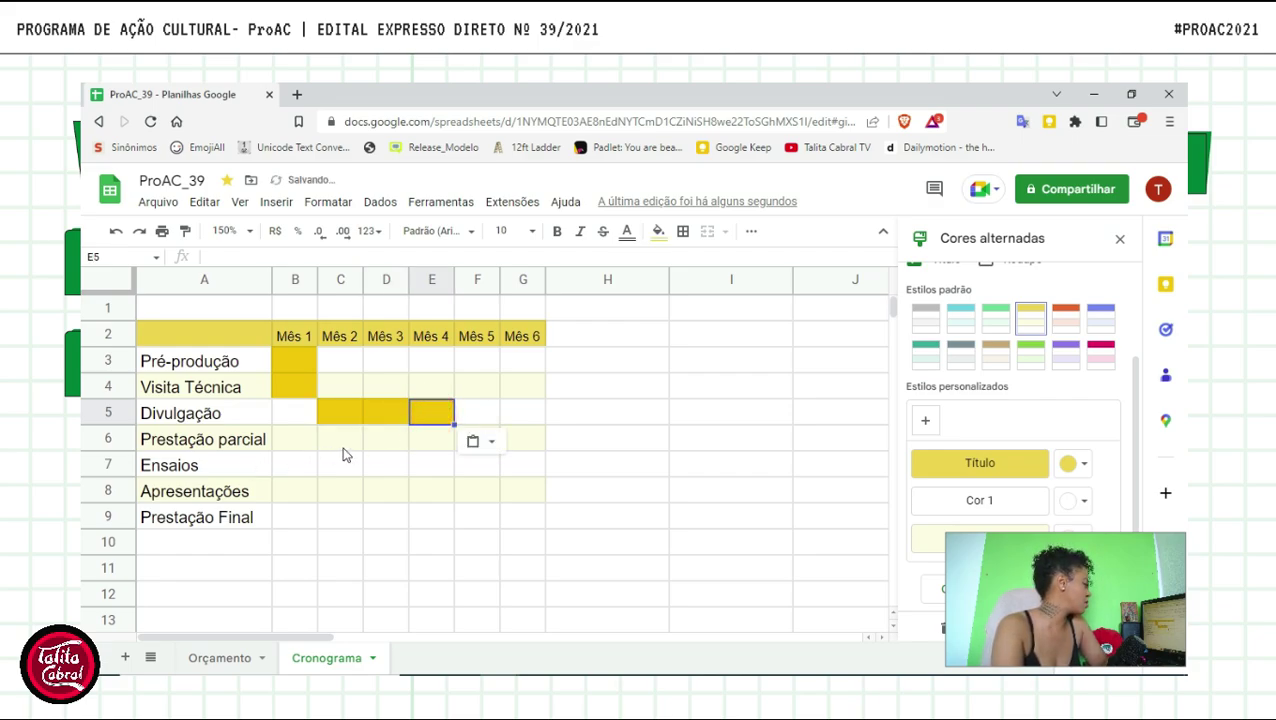
click(427, 441)
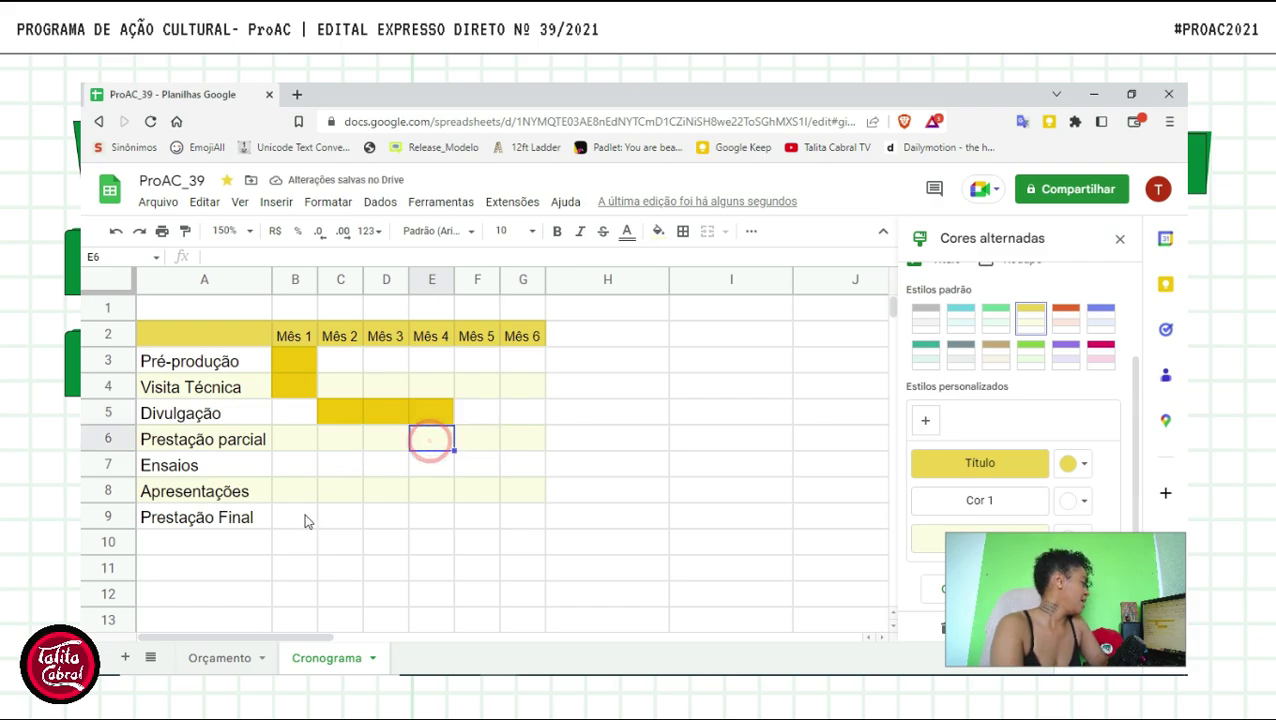
click(397, 443)
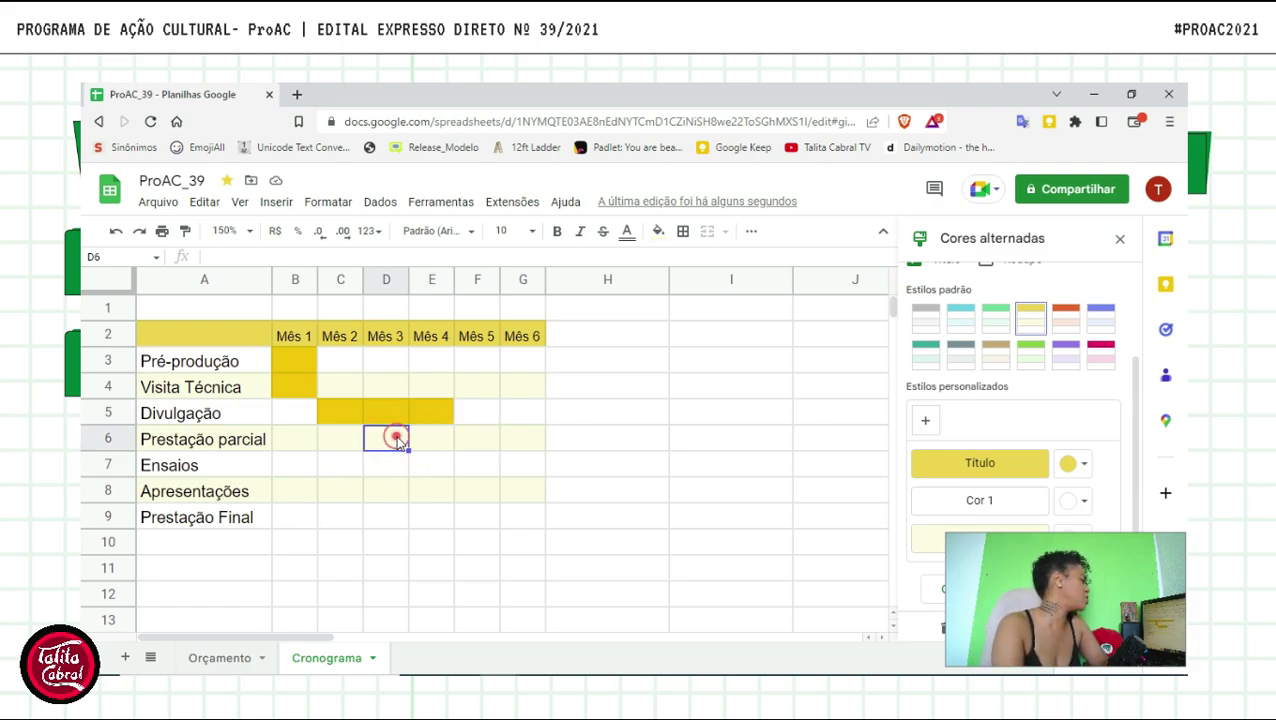
key(ctrl+v)
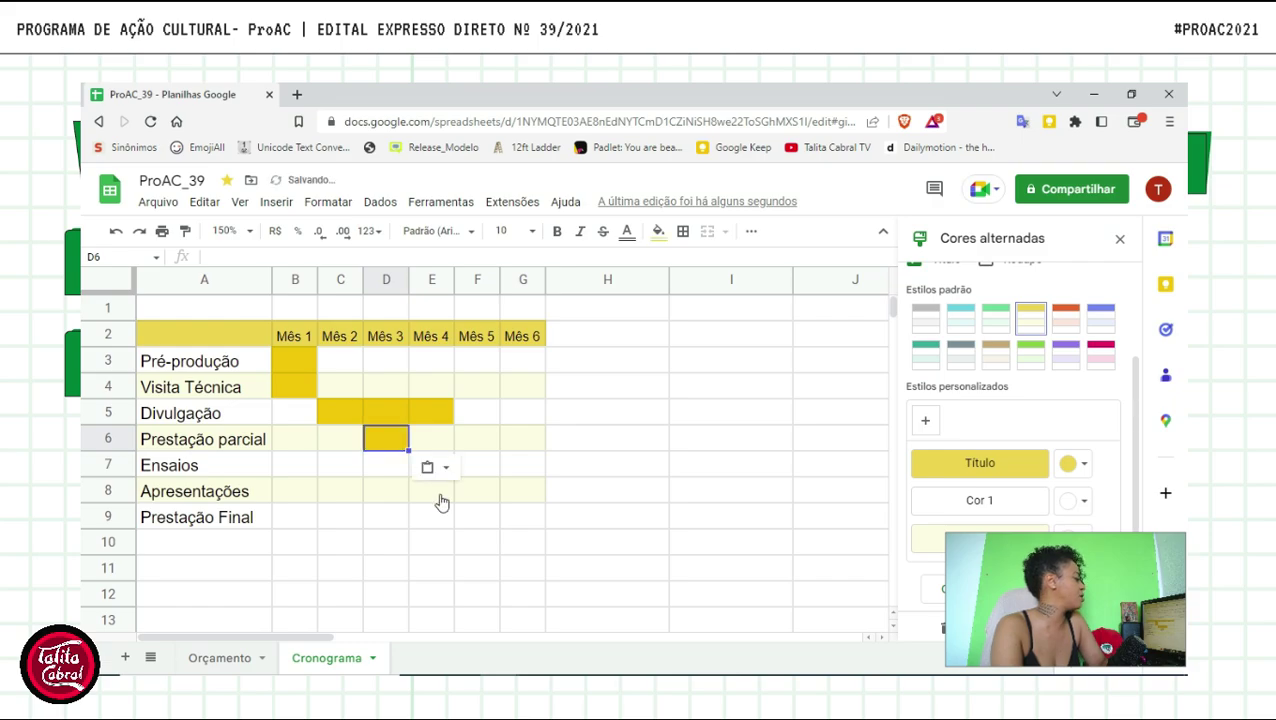
- Repeat the yellow fill across C7, D7 and E7 for the Ensaios bar
click(402, 490)
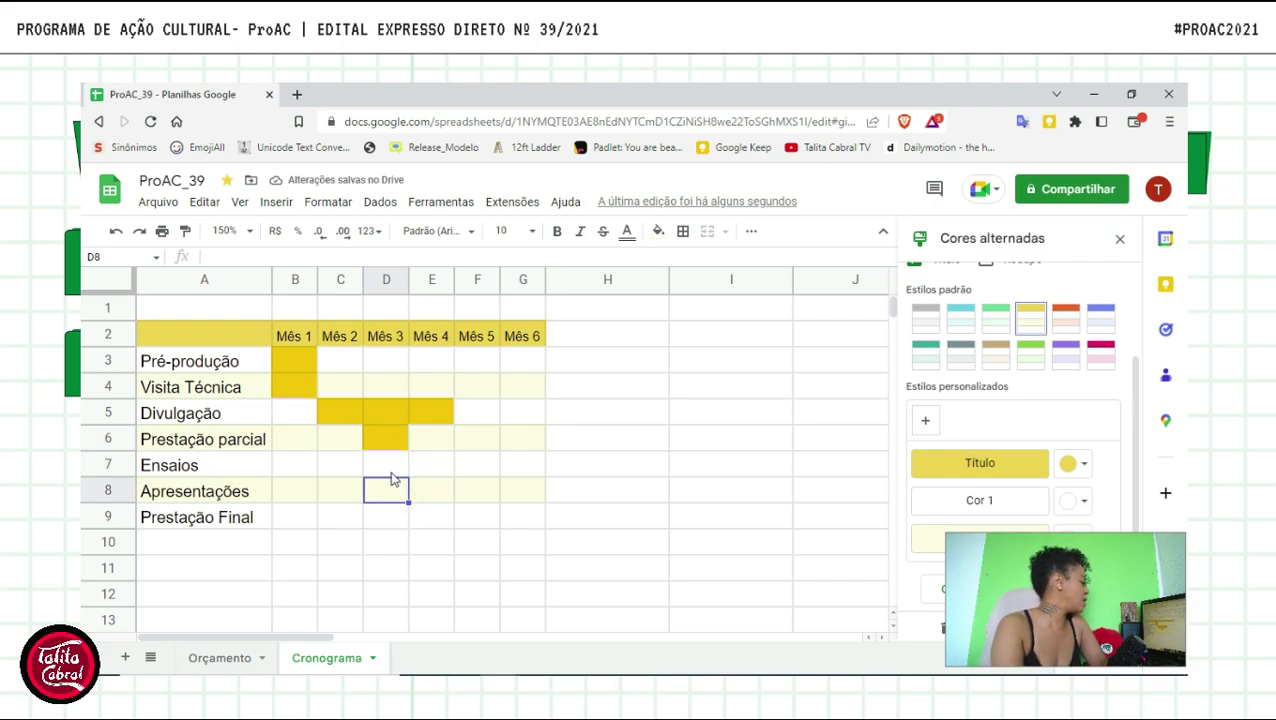
click(392, 470)
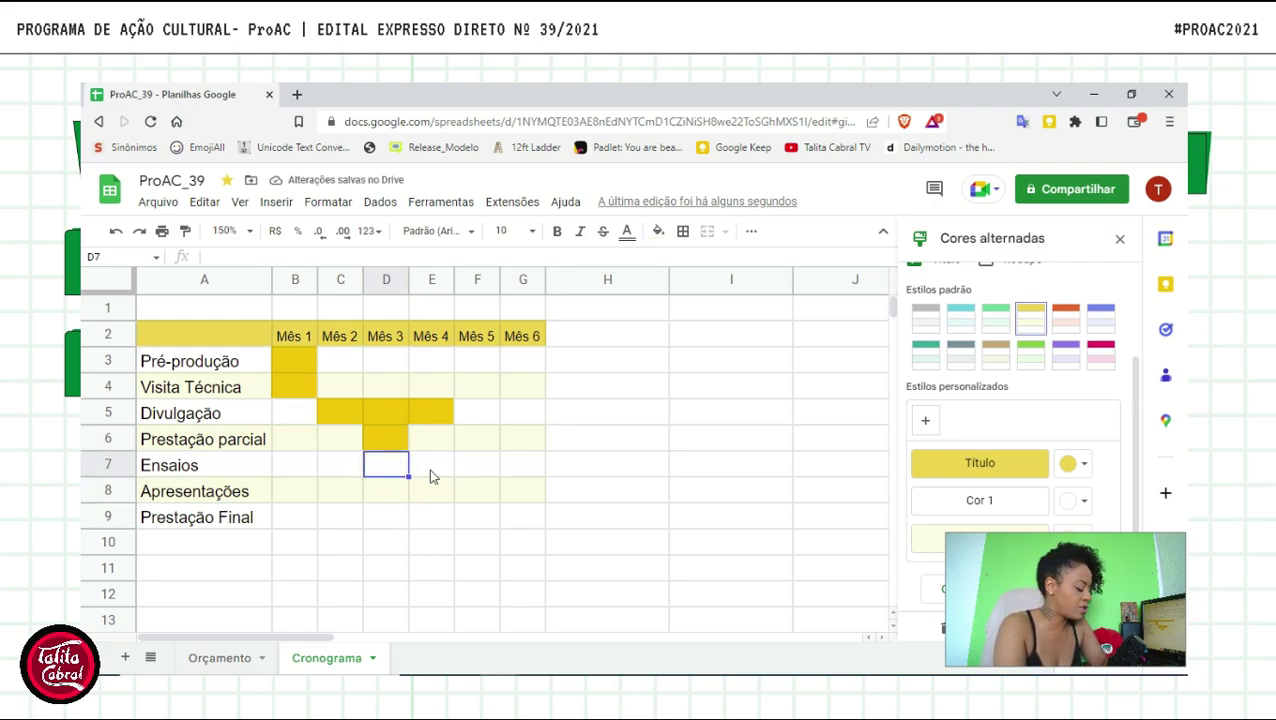
click(336, 470)
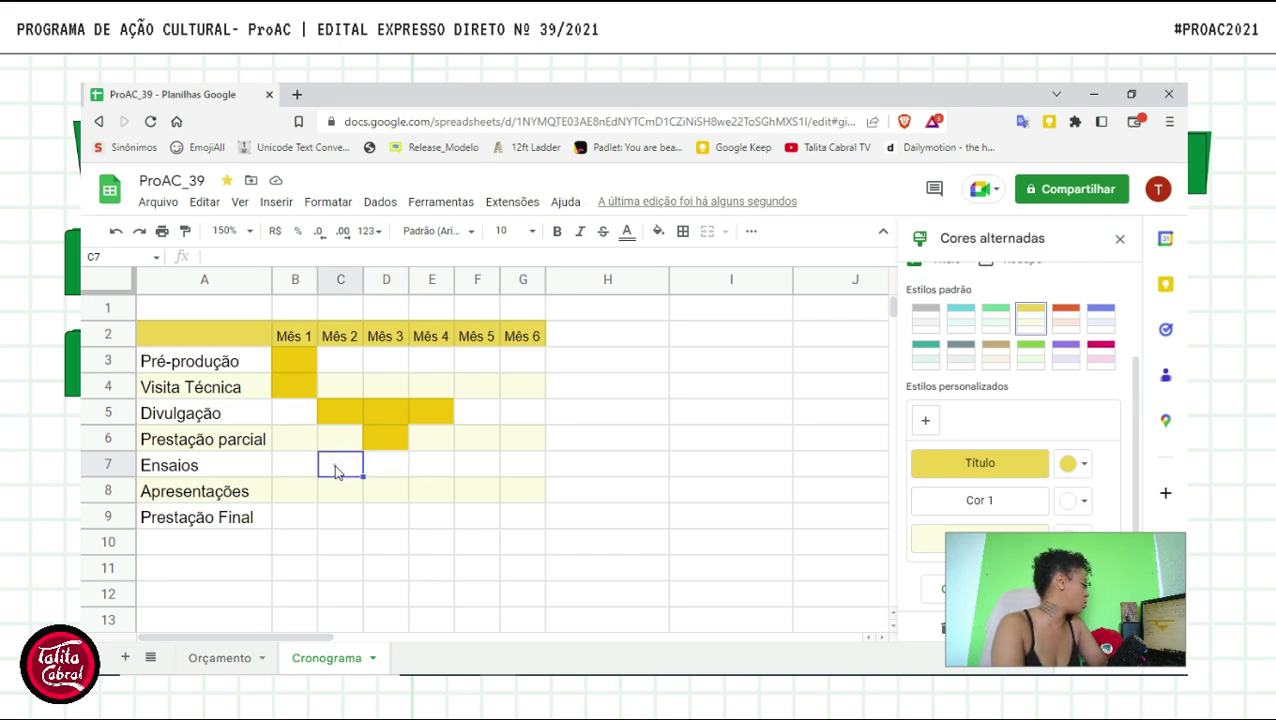
key(F4)
click(395, 468)
key(F4)
click(440, 470)
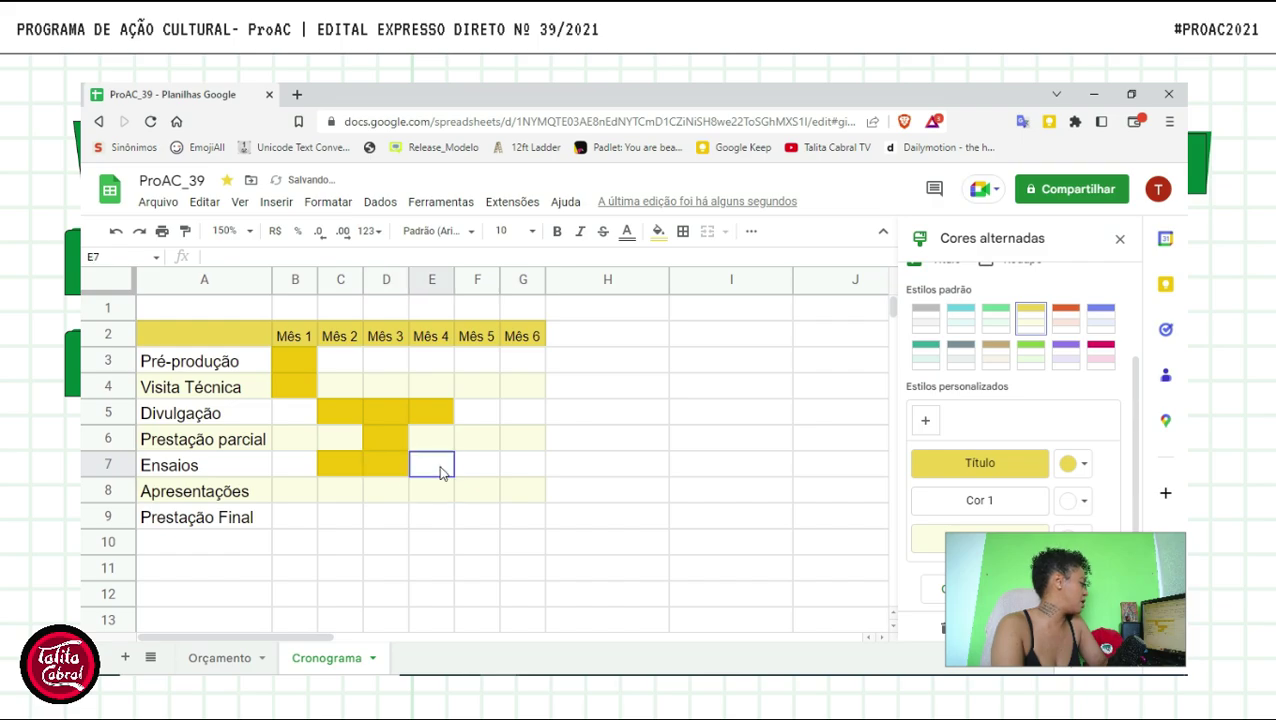
key(F4)
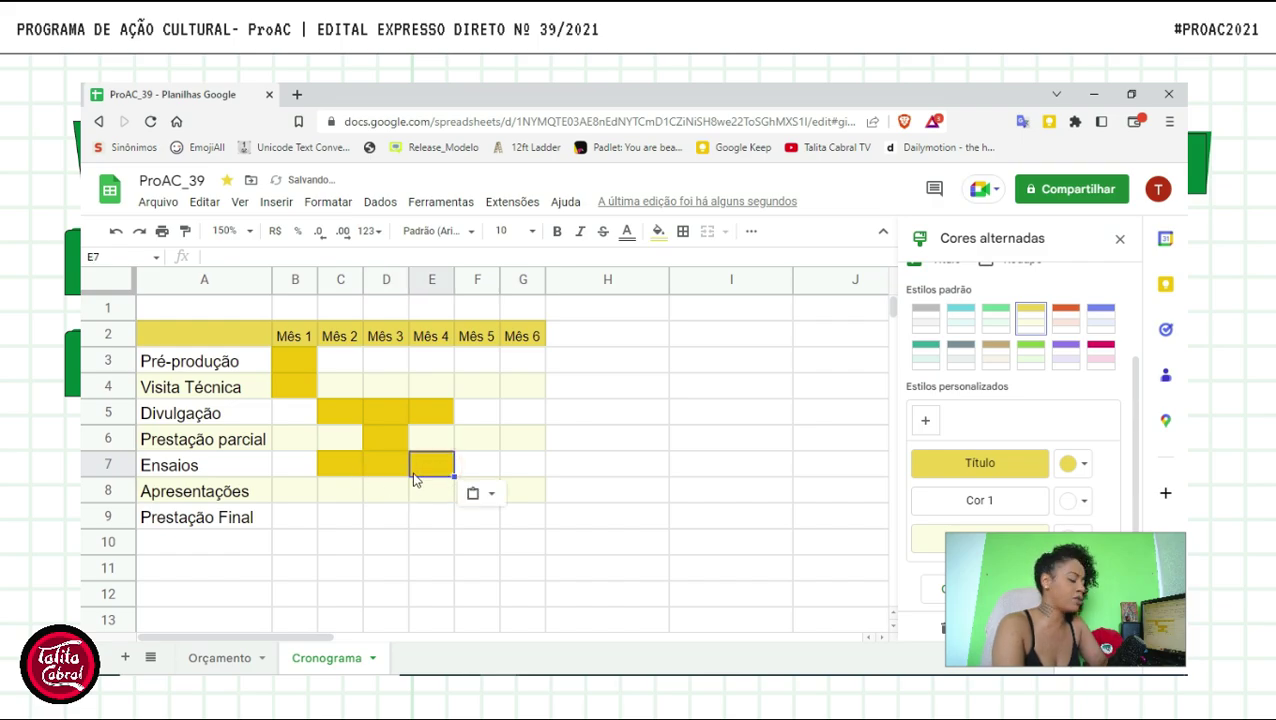
- Paste yellow into F7, F8 and G9, then select the table A2:G9
click(350, 418)
click(359, 476)
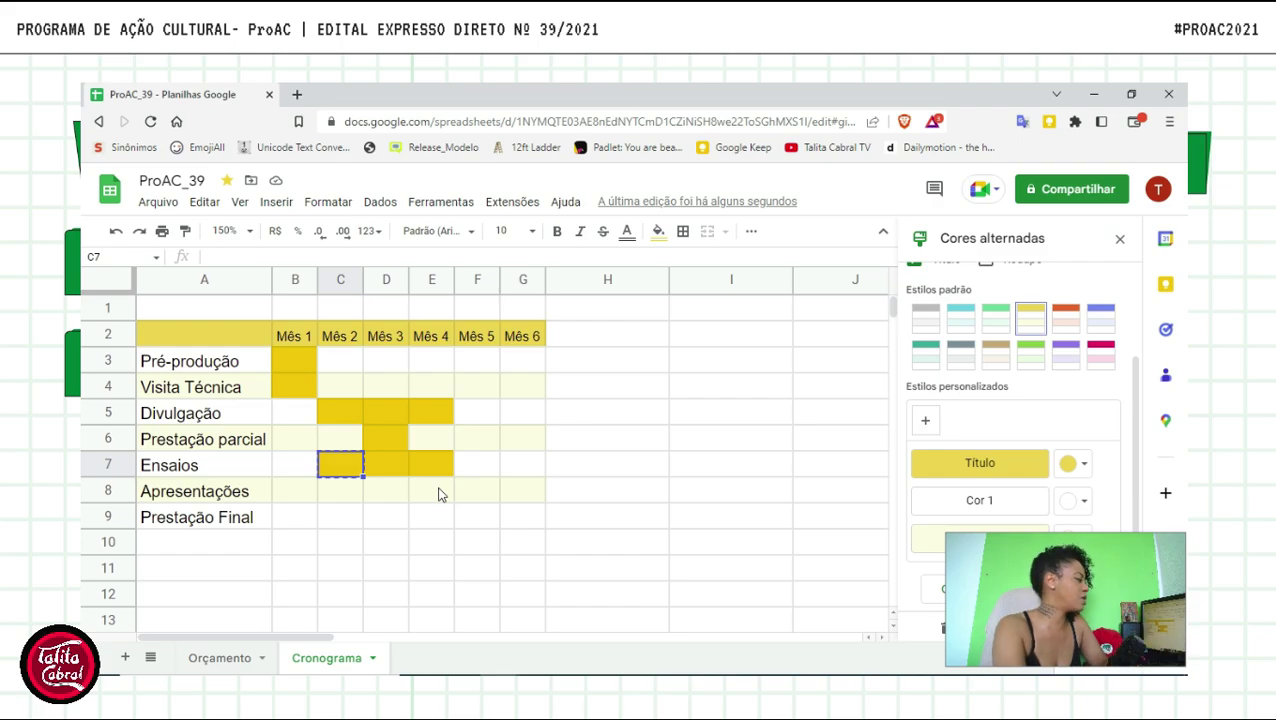
click(477, 464)
key(ctrl+v)
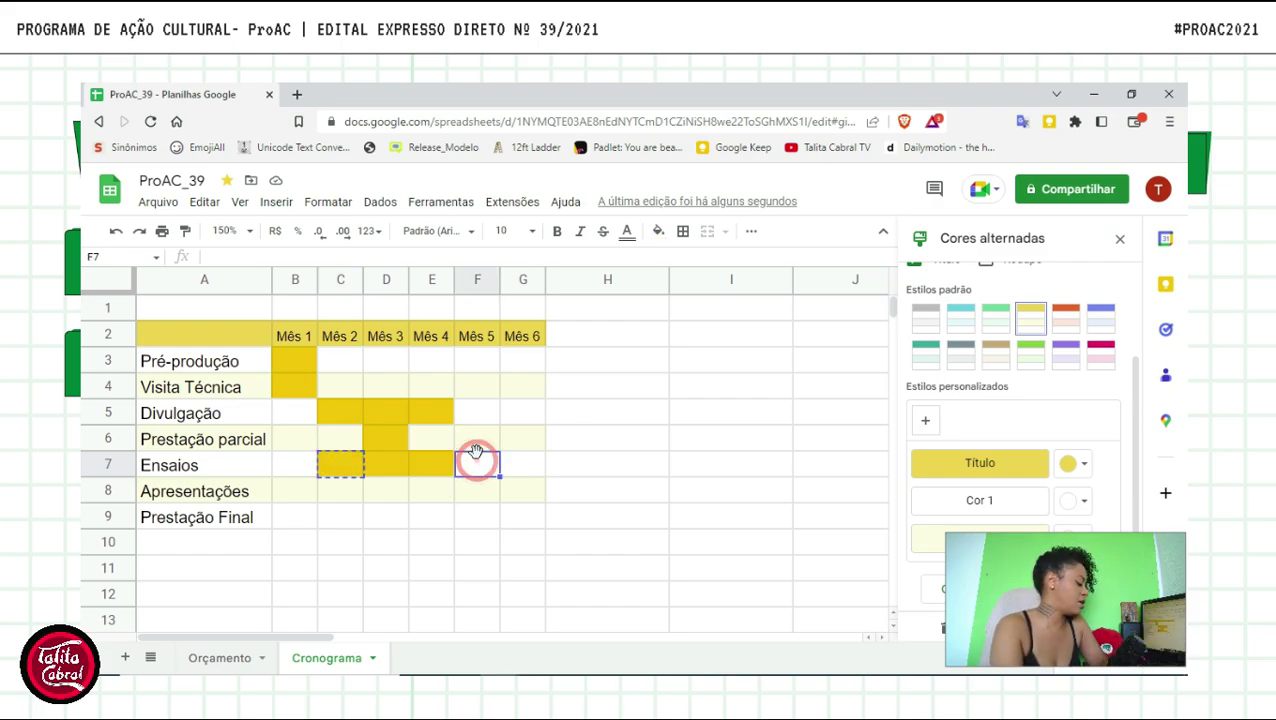
click(476, 501)
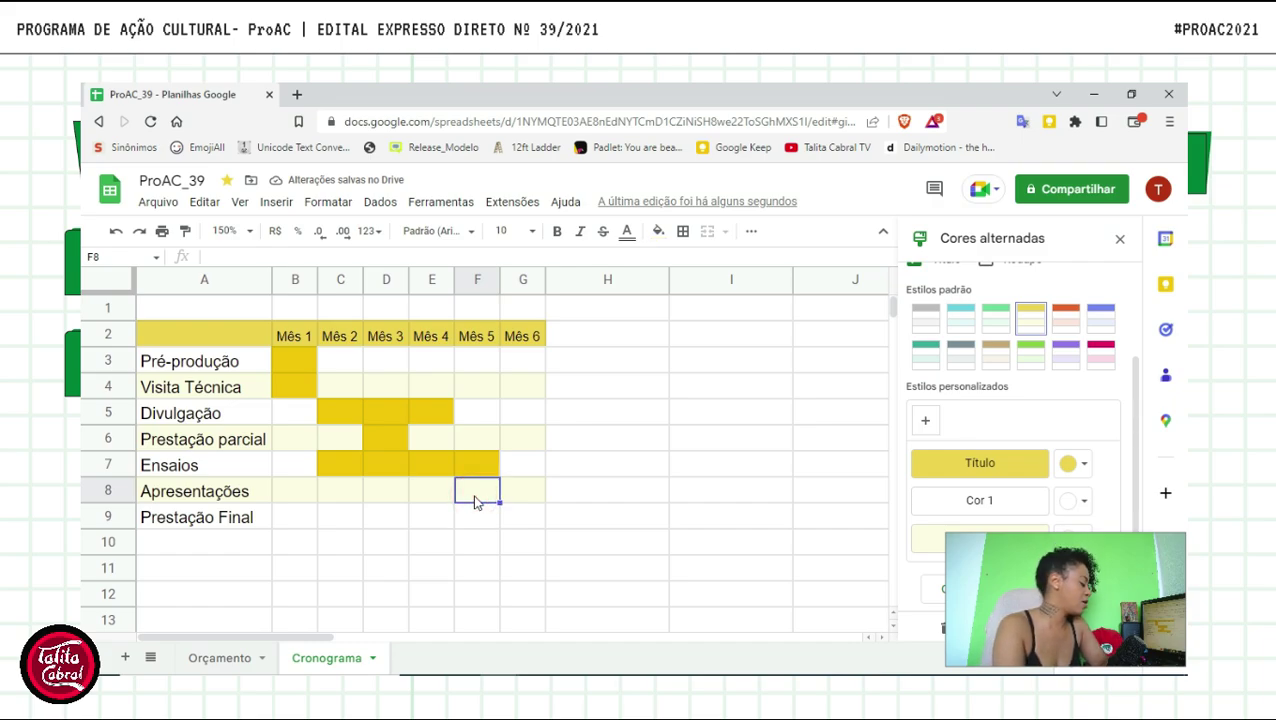
key(ctrl+v)
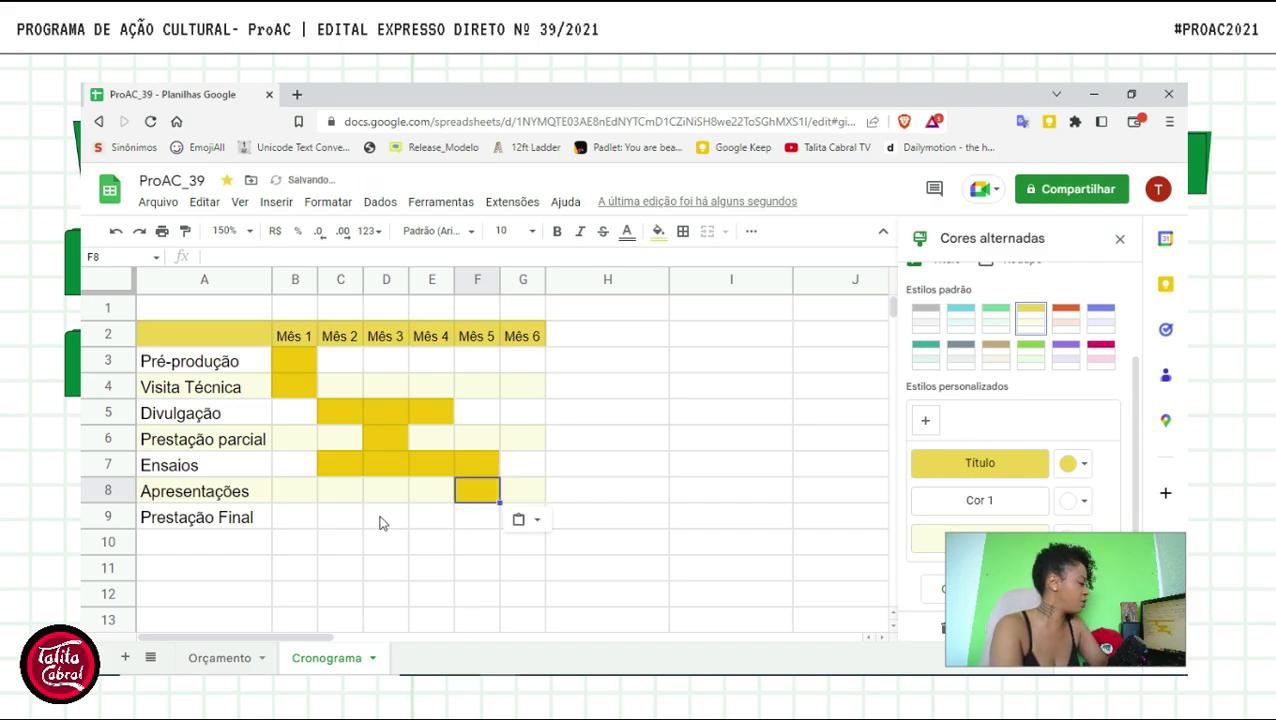
click(476, 518)
click(522, 517)
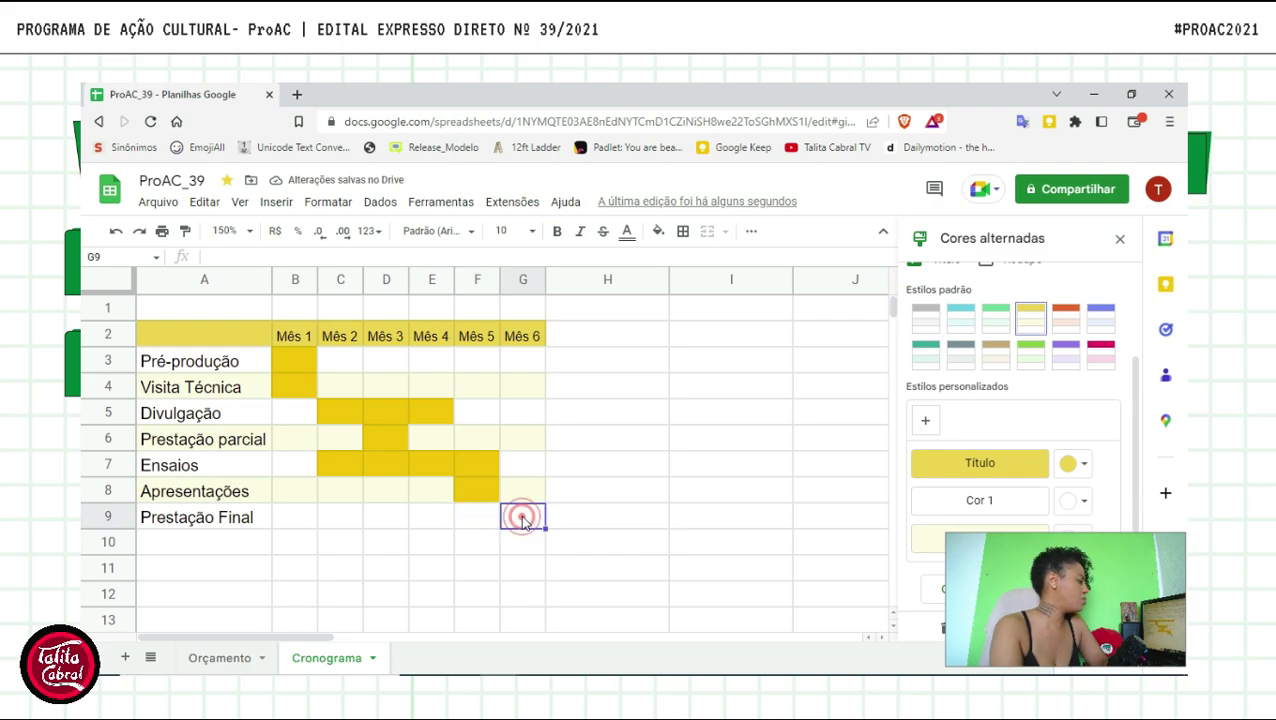
key(ctrl+v)
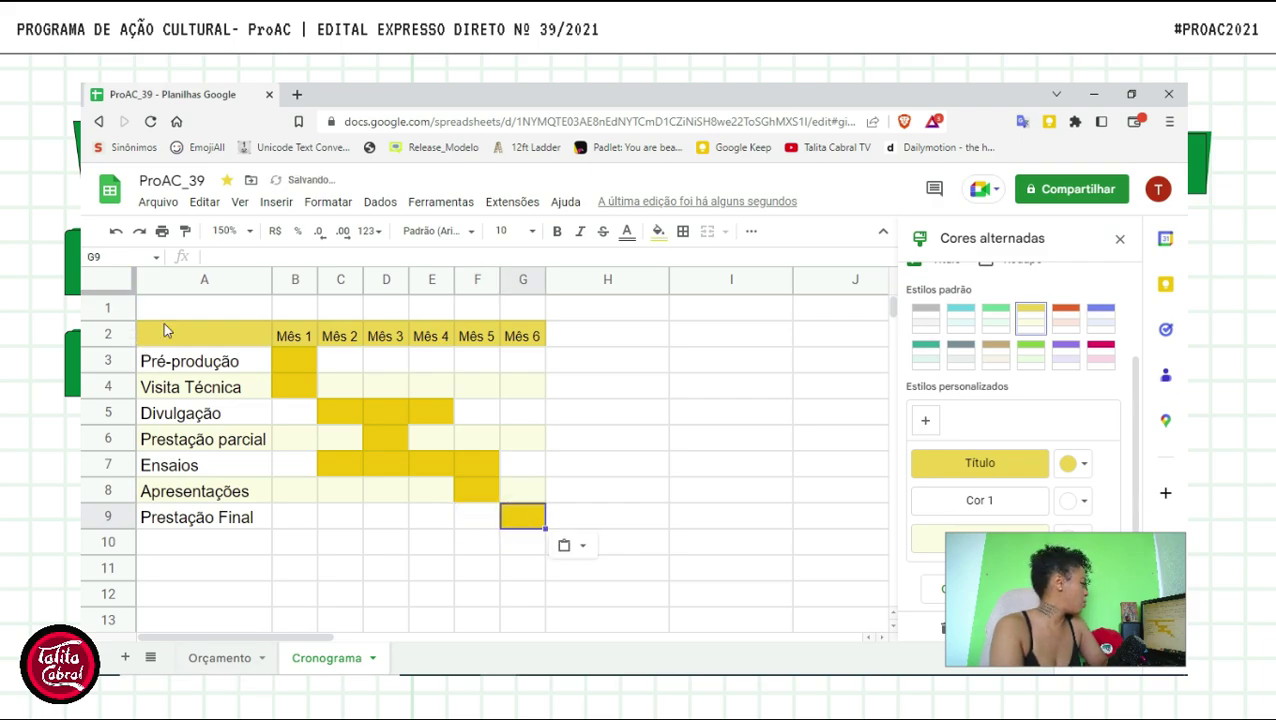
click(162, 333)
shift+click(521, 518)
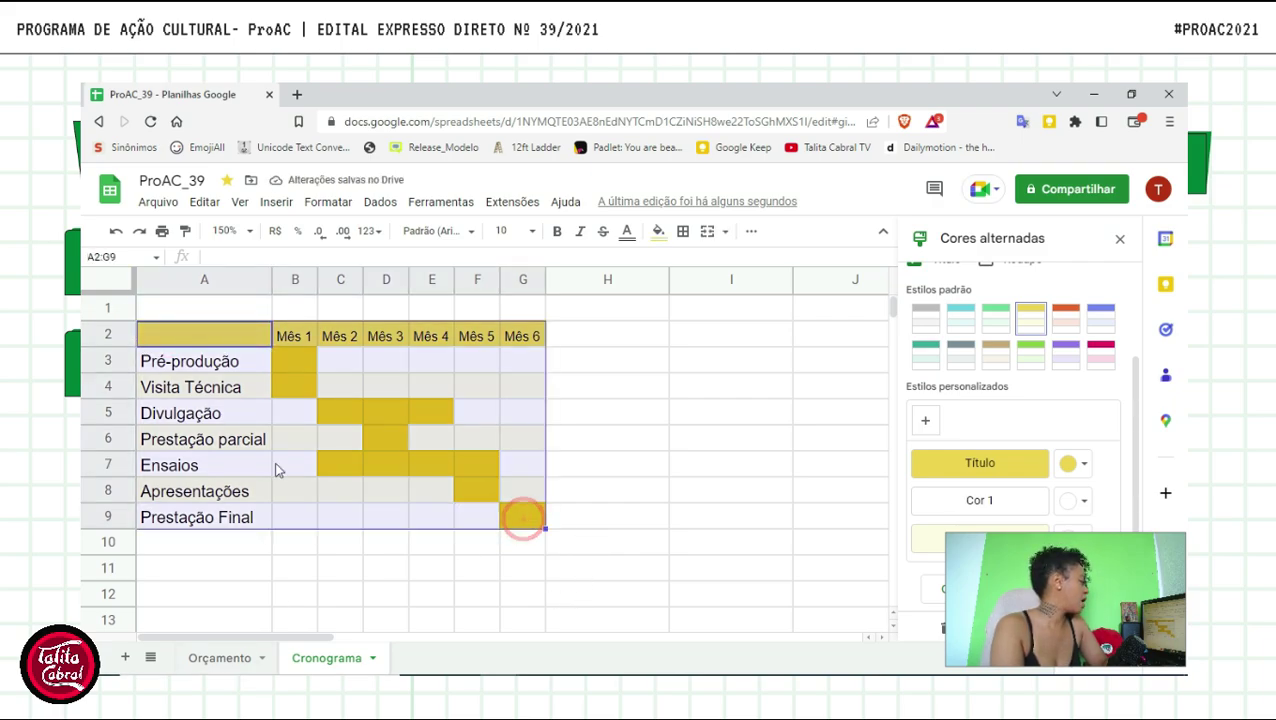
- Apply black outer and inner borders to every cell of A2:G9
click(682, 231)
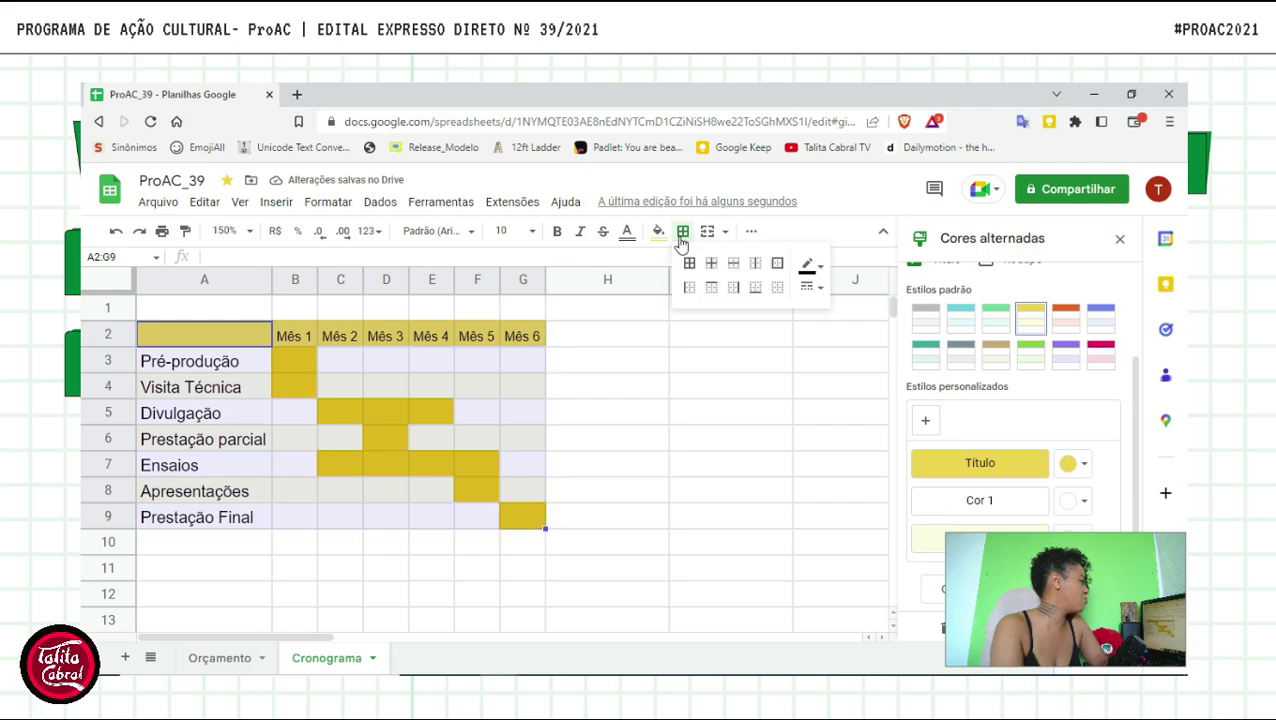
click(777, 263)
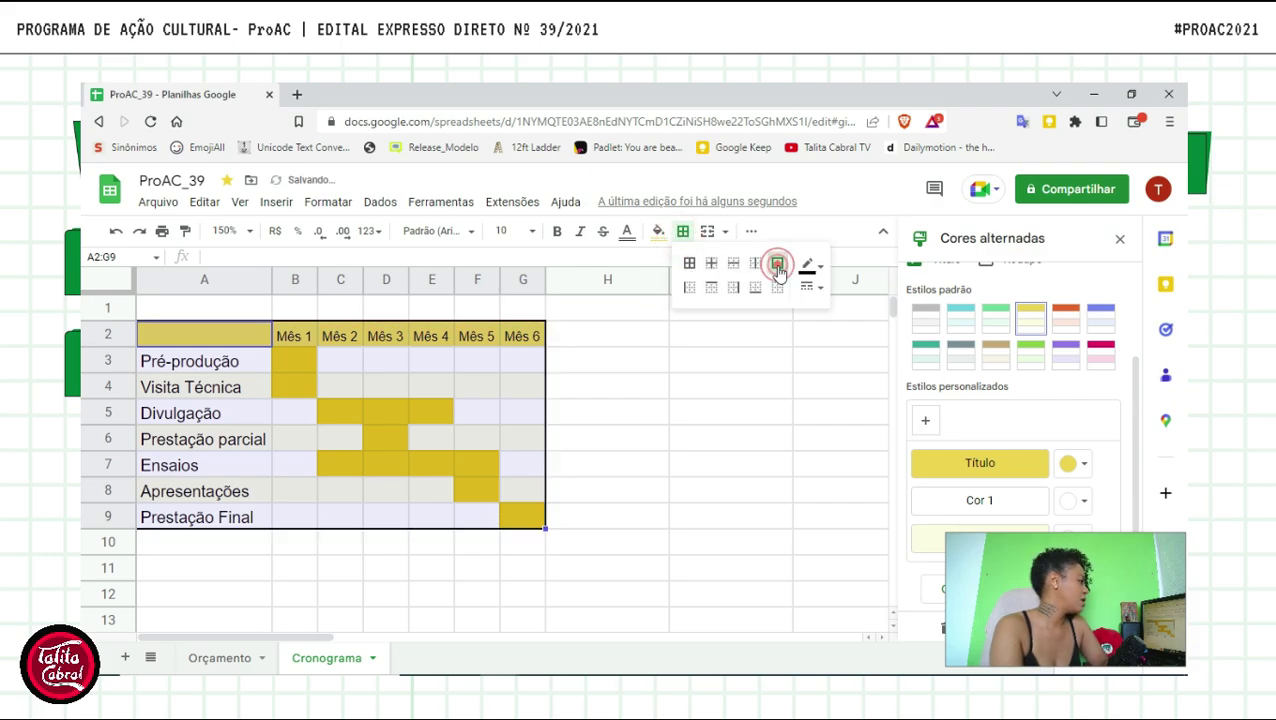
click(711, 263)
click(647, 473)
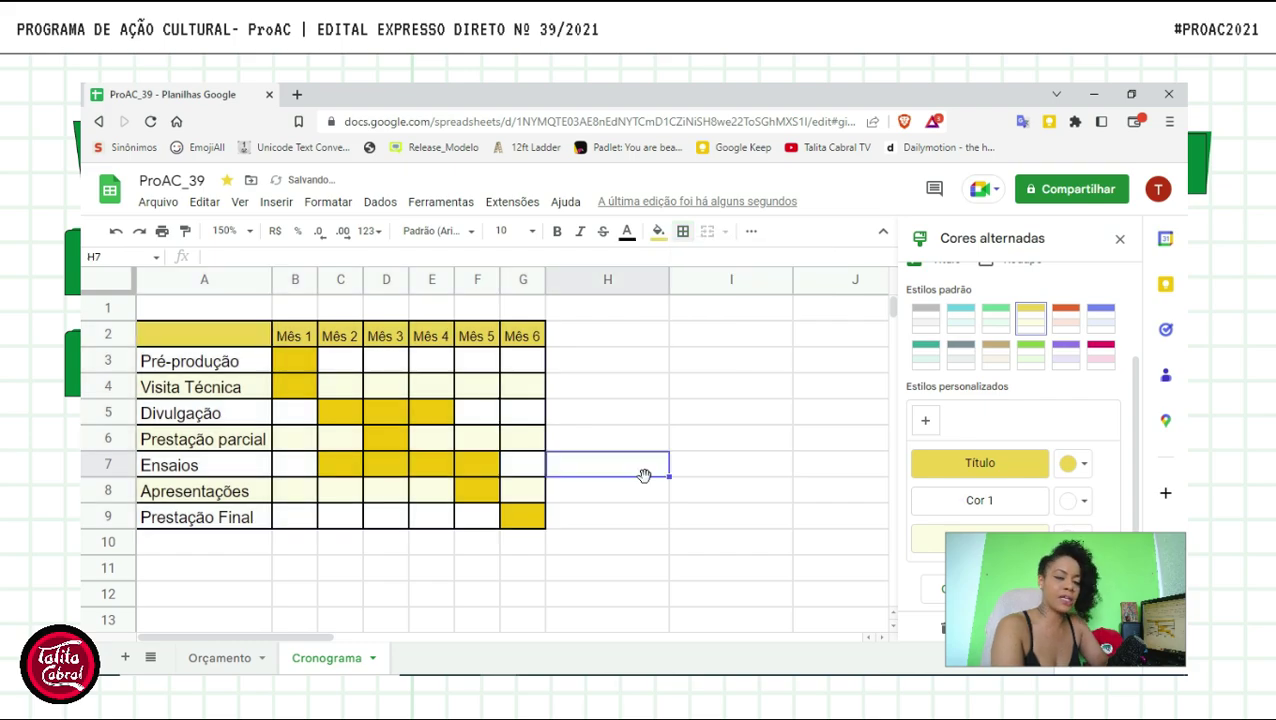
click(601, 545)
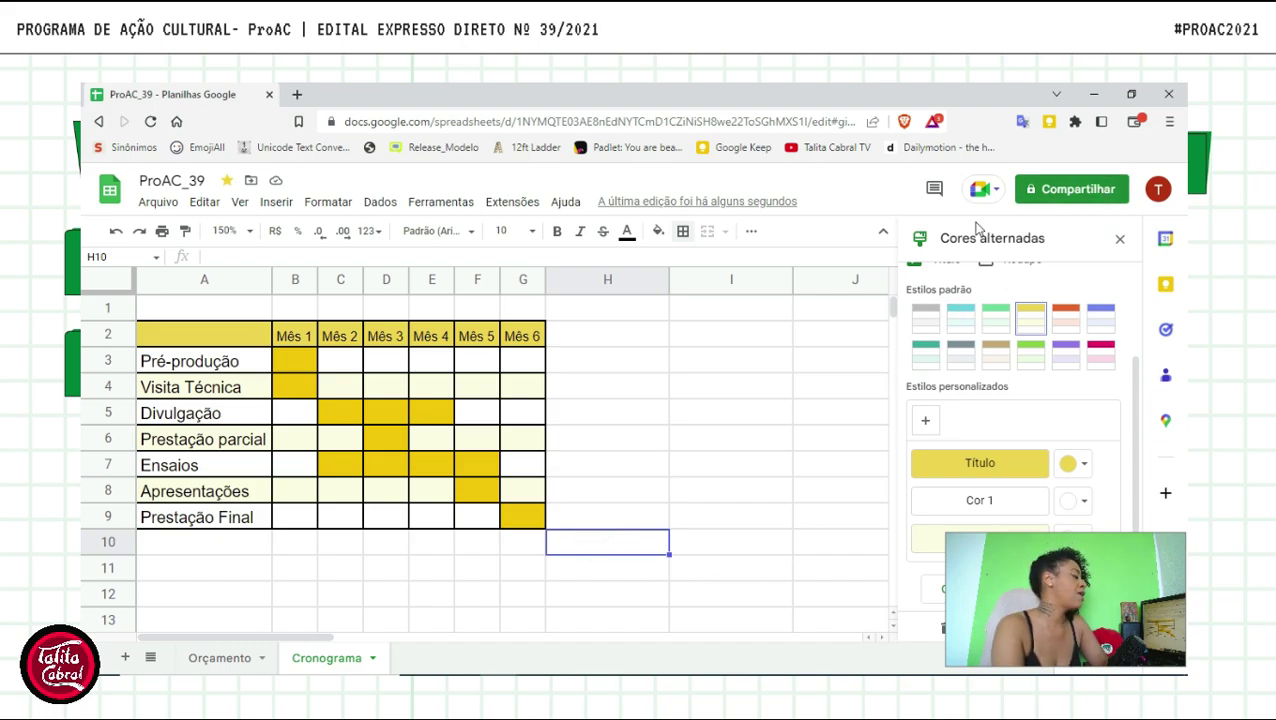
- Close the alternating colours panel and download the sheet as PDF (.pdf)
click(1121, 242)
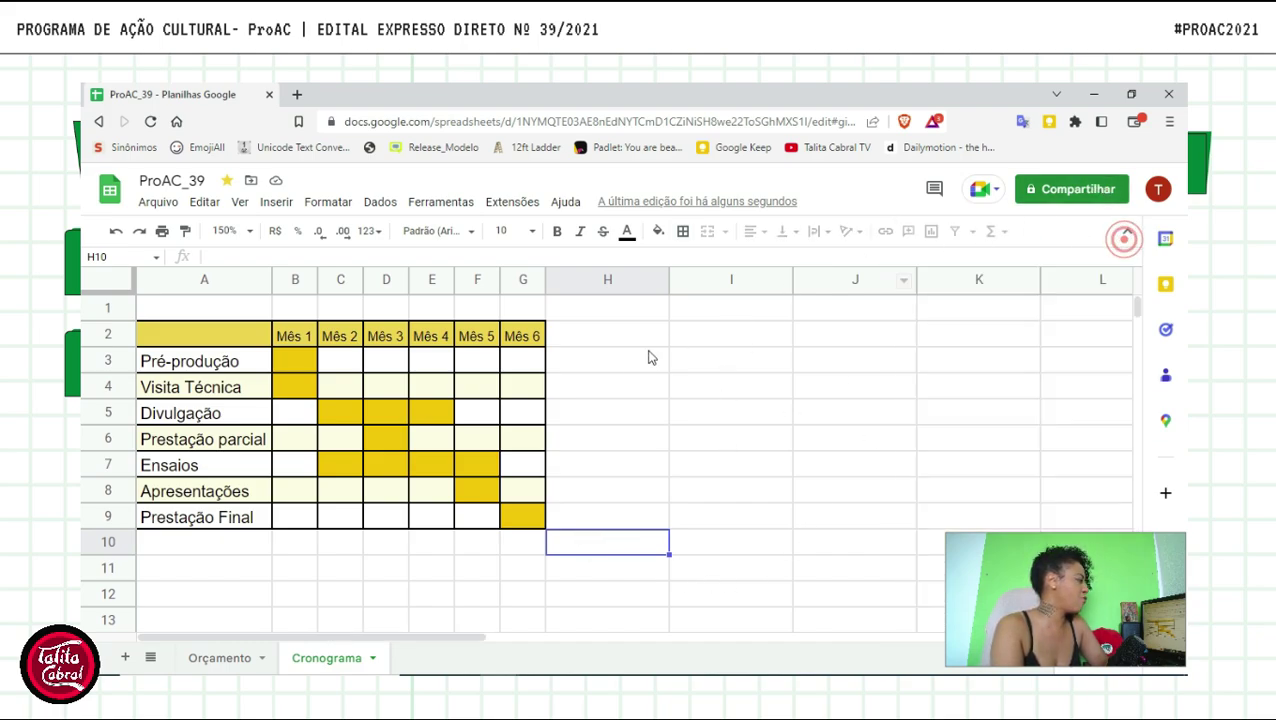
click(162, 204)
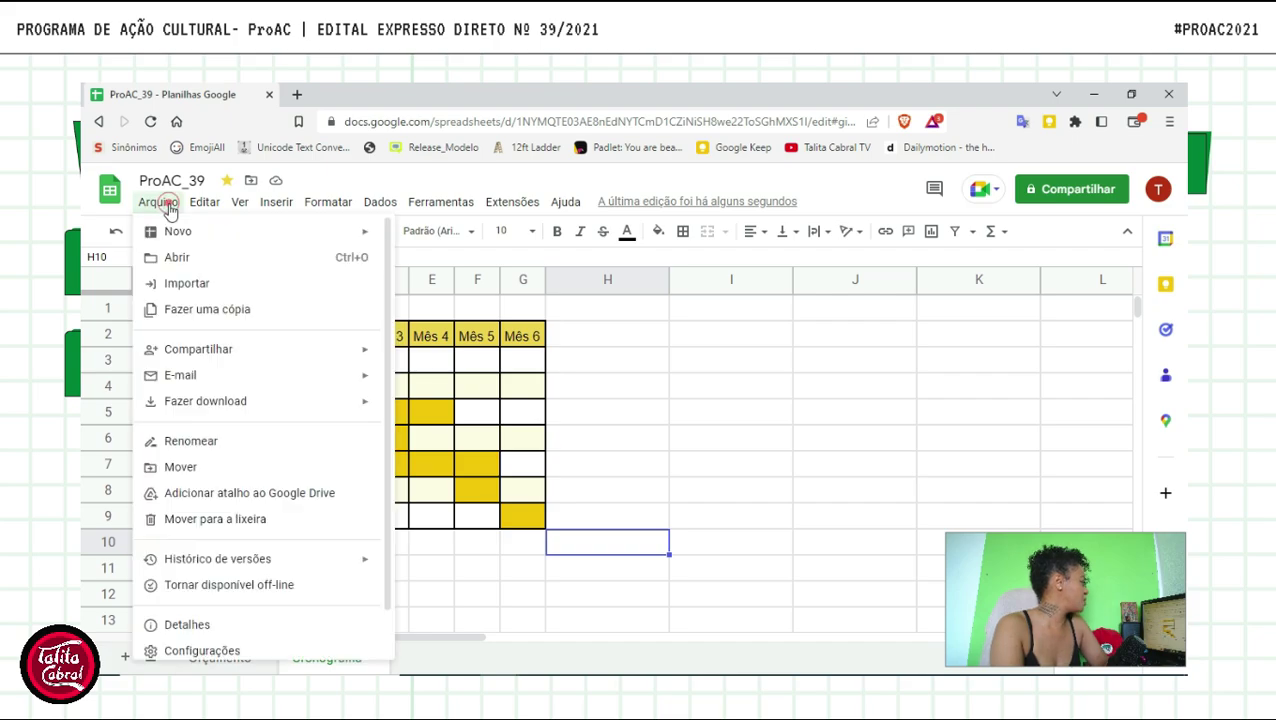
mouse_move(196, 412)
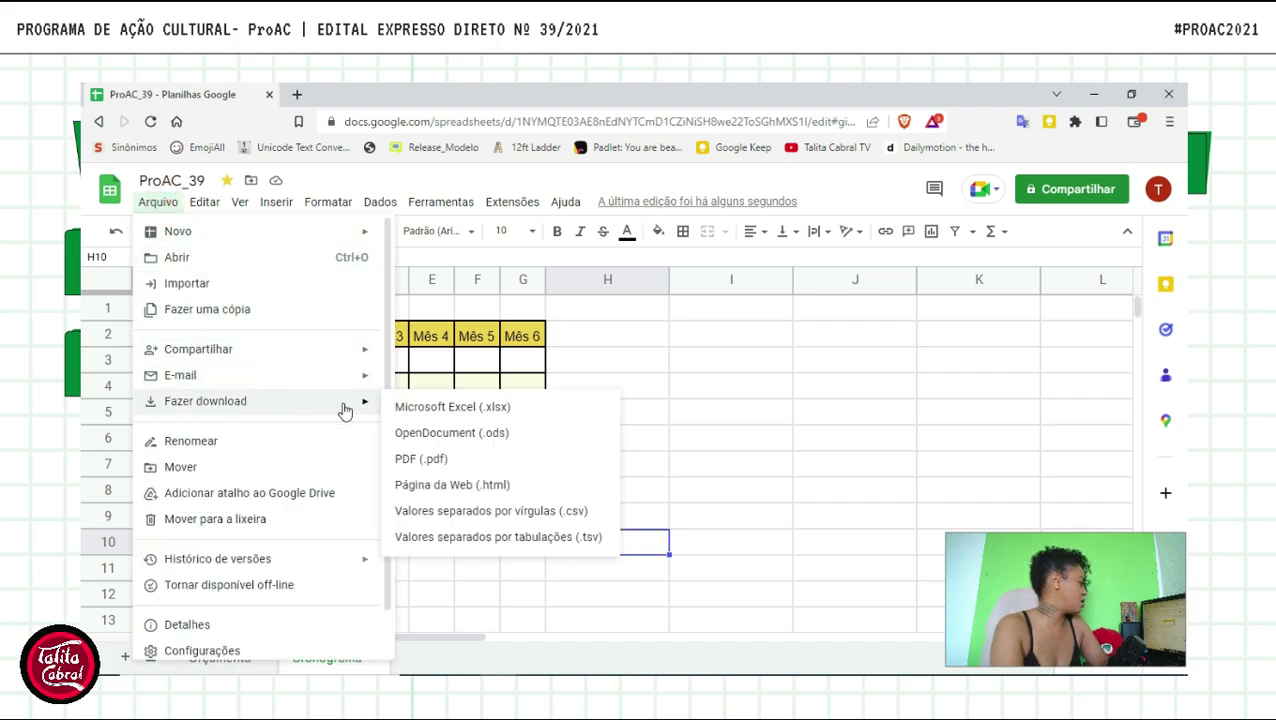
click(477, 463)
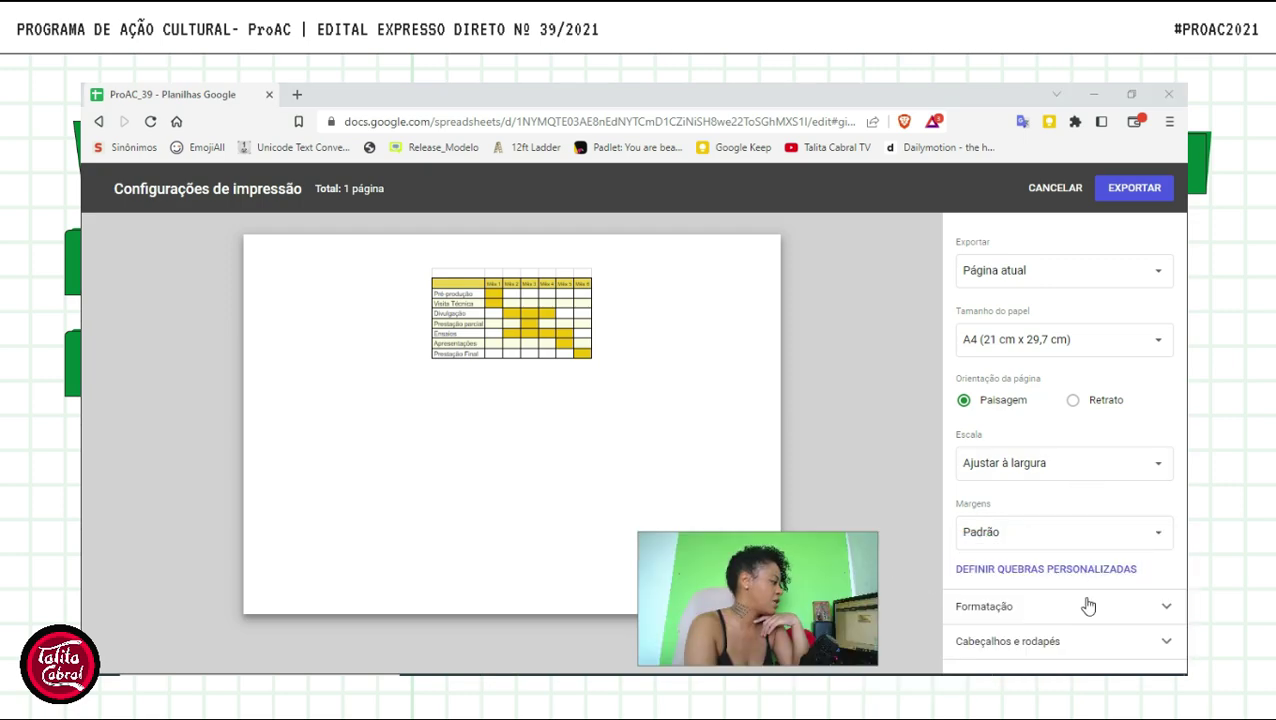
- Turn off gridlines in the PDF formatting options
click(1078, 604)
scroll(1120, 480, down, 3)
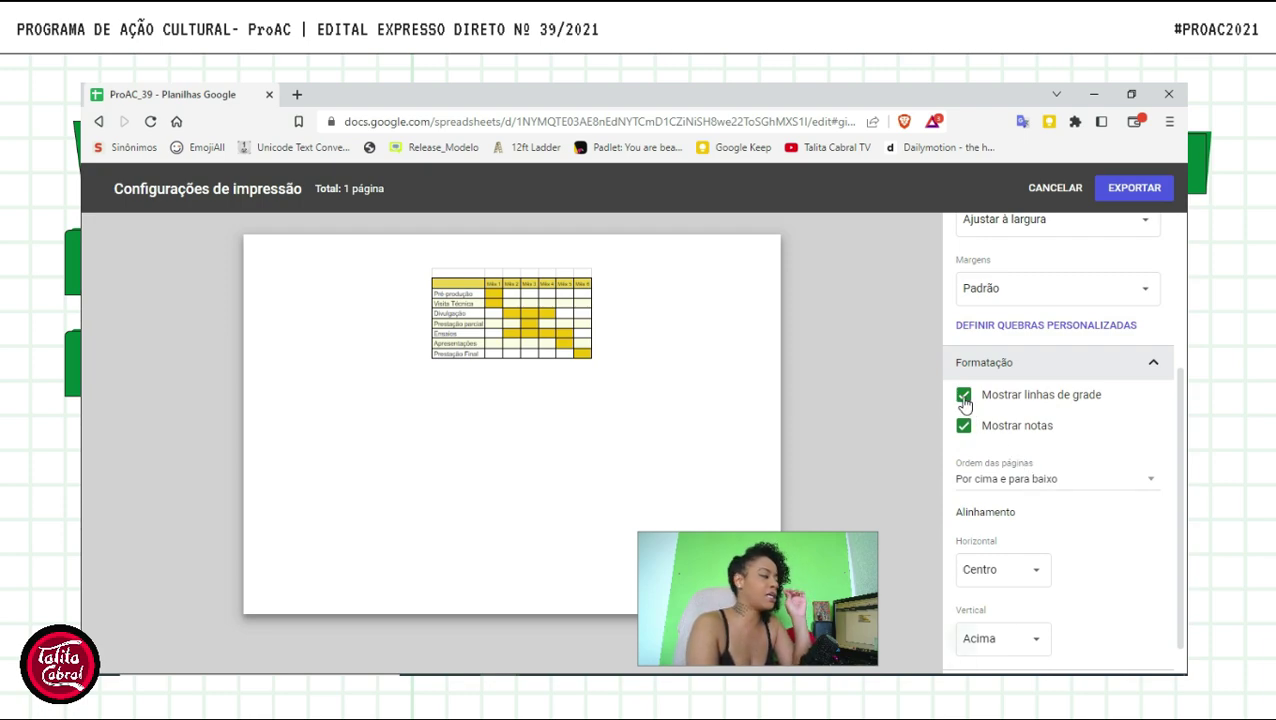
click(963, 396)
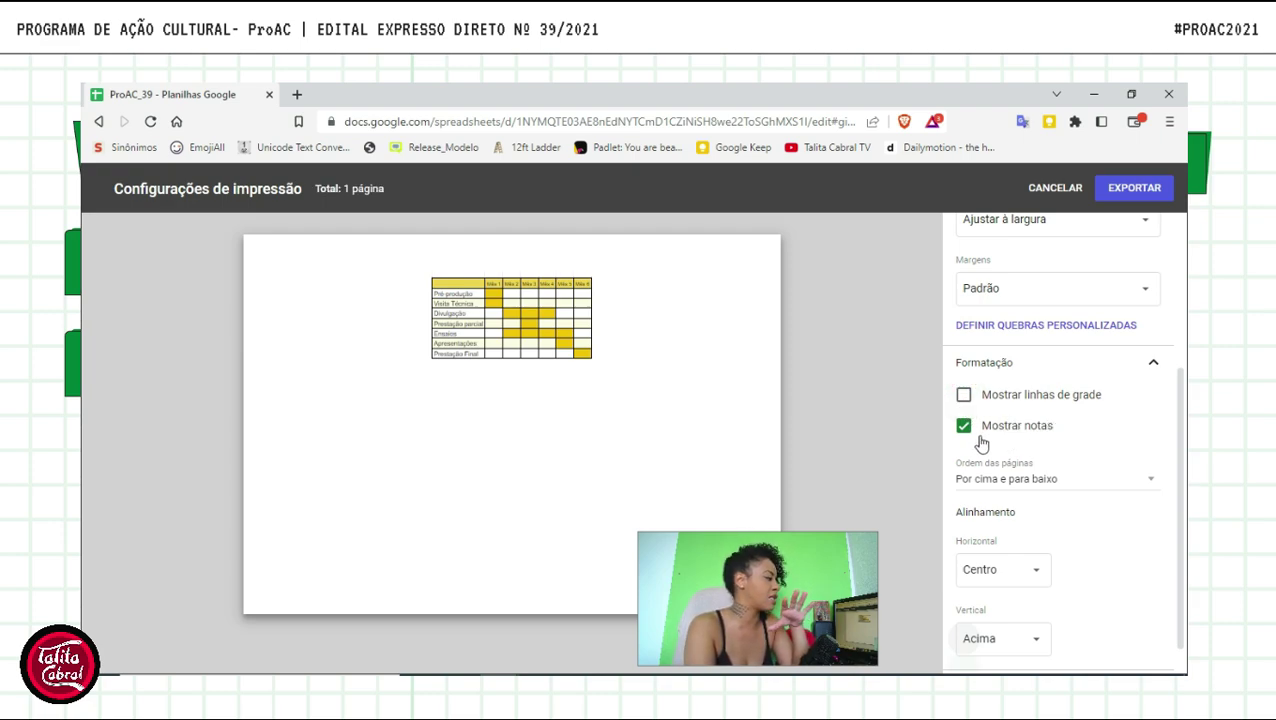
- Set the export range to Pasta de trabalho, covering the whole workbook
scroll(982, 442, up, 5)
click(1064, 274)
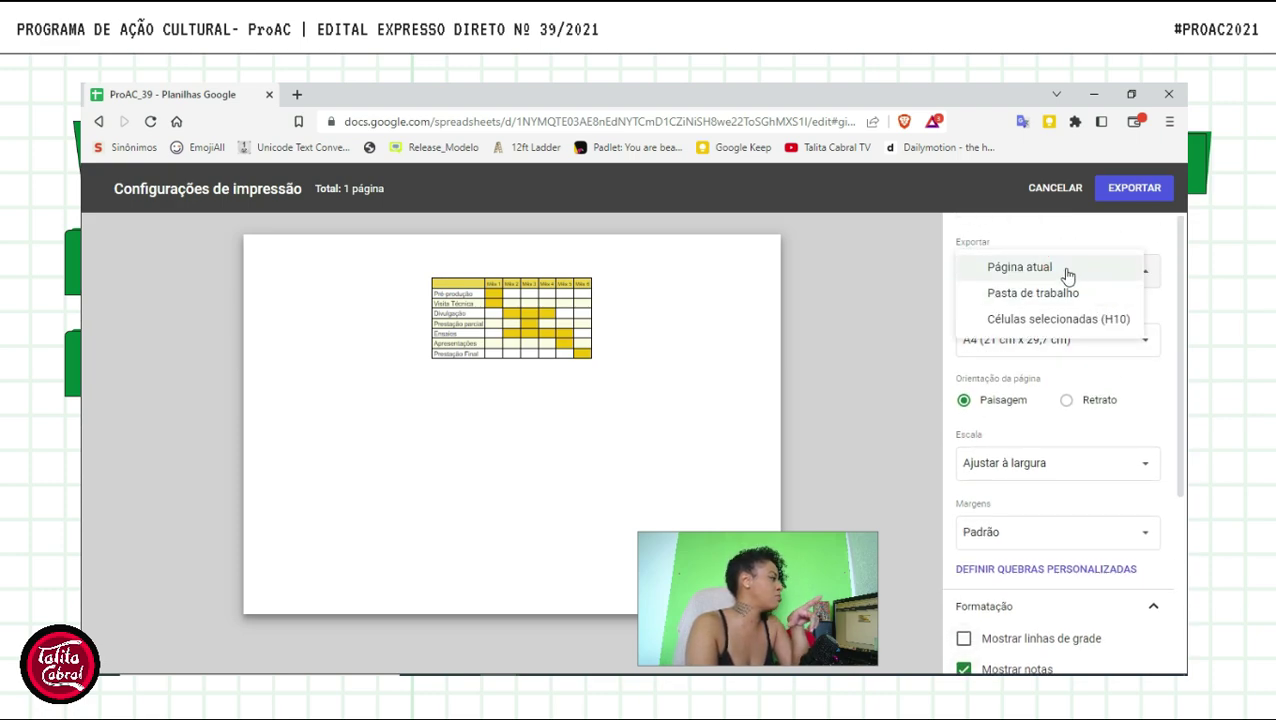
click(1045, 293)
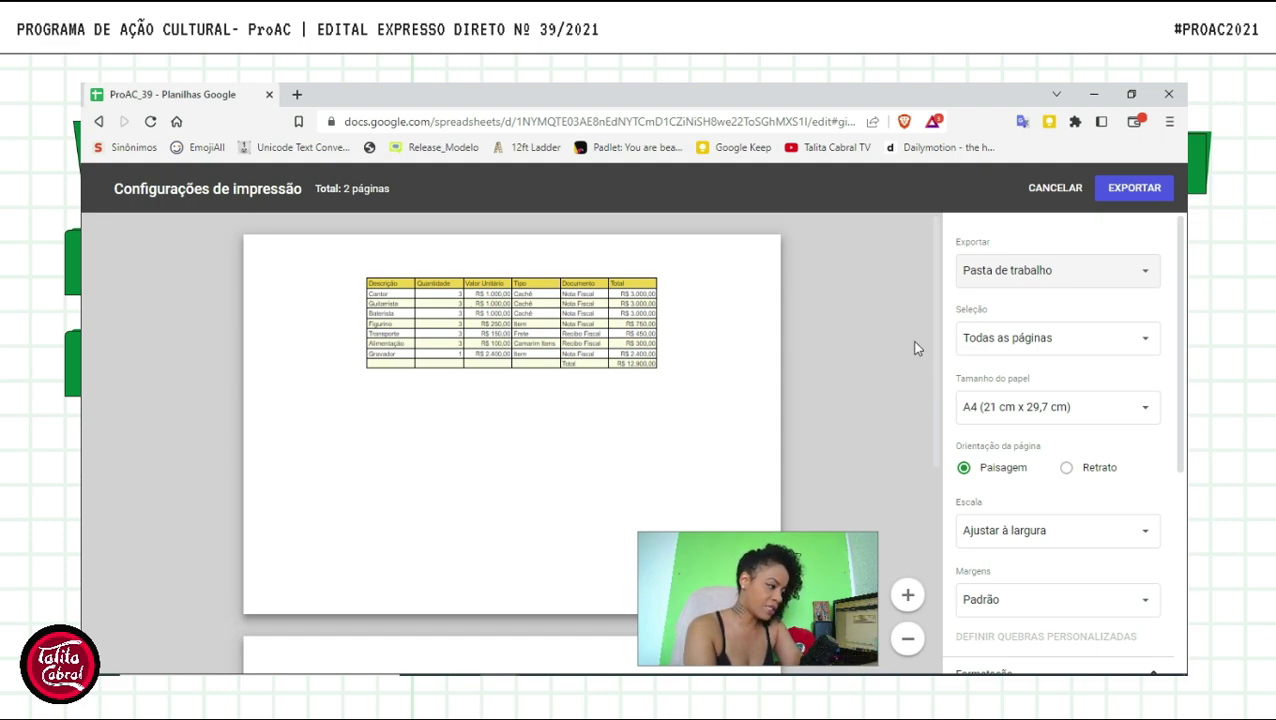
- Try exporting only the Orçamento sheet, then revert the export scope to the whole workbook
click(1150, 333)
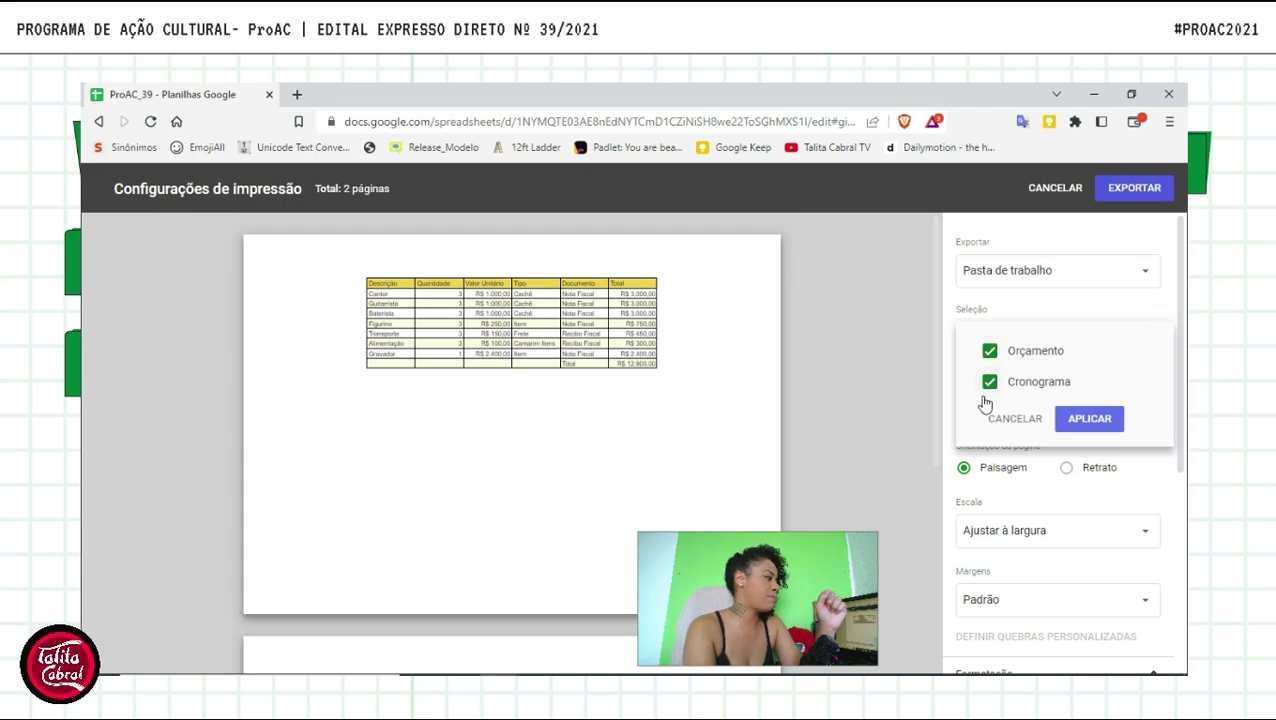
click(1105, 426)
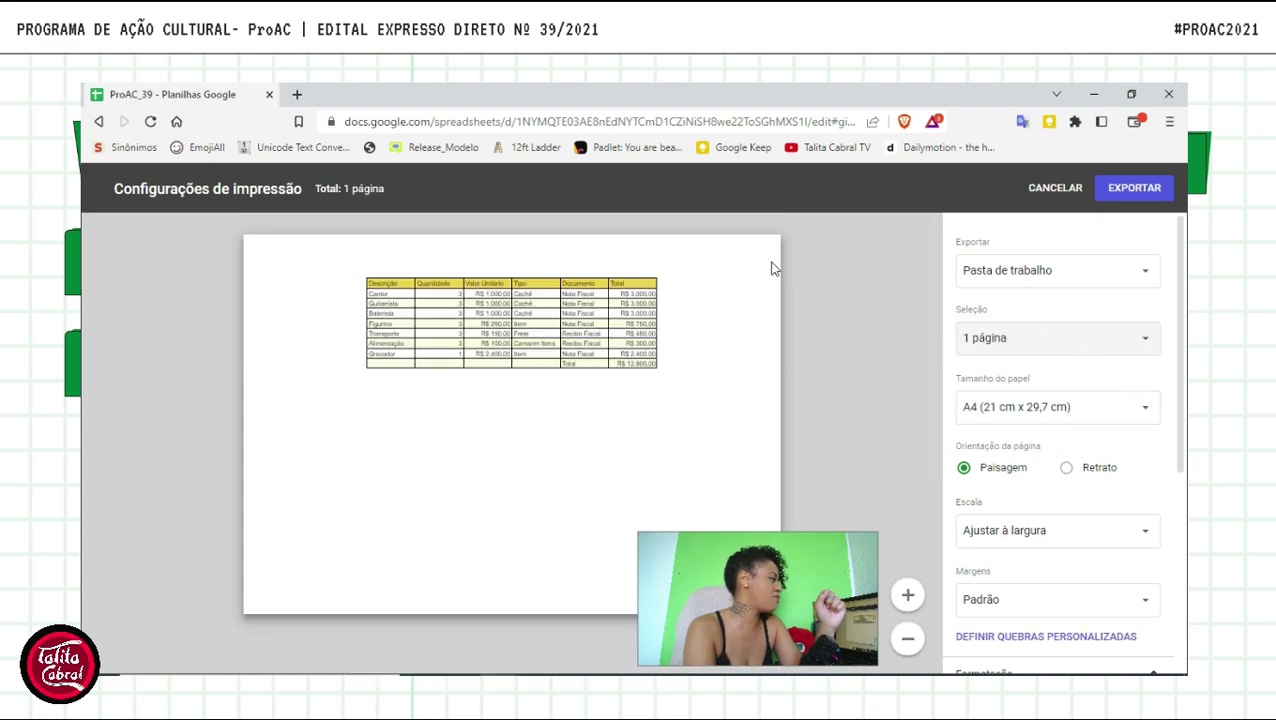
click(1143, 273)
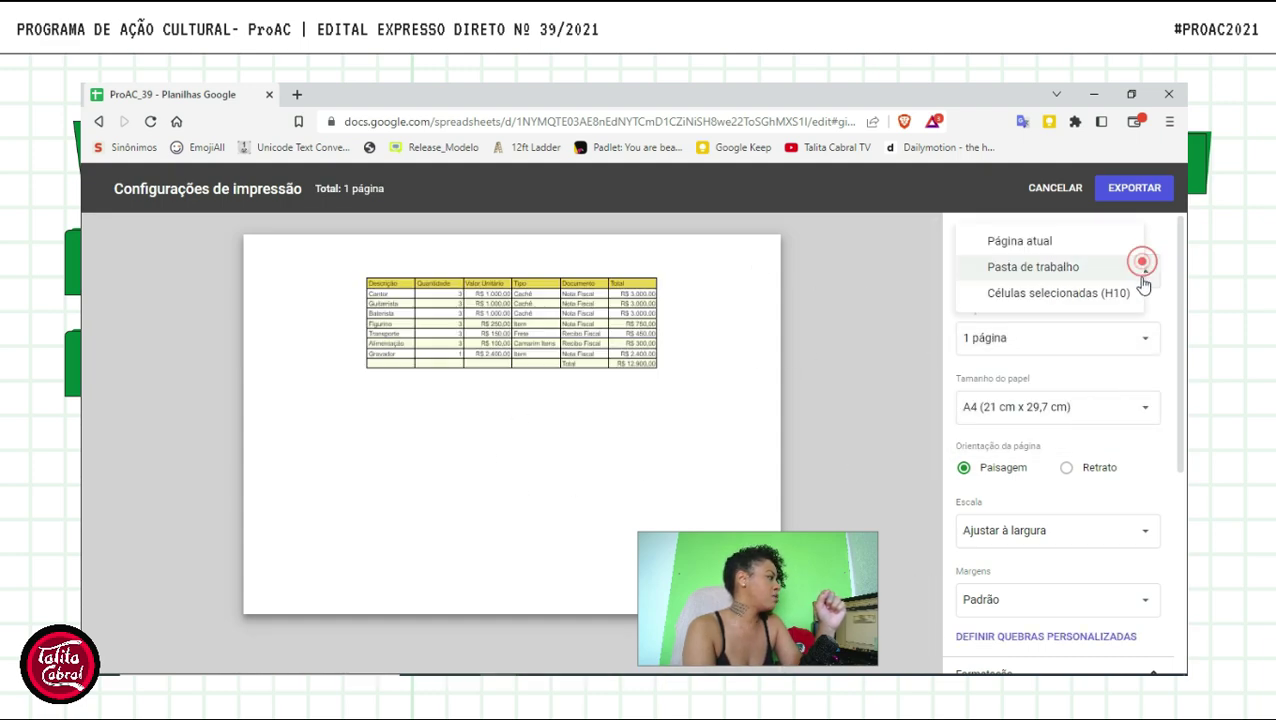
click(1069, 268)
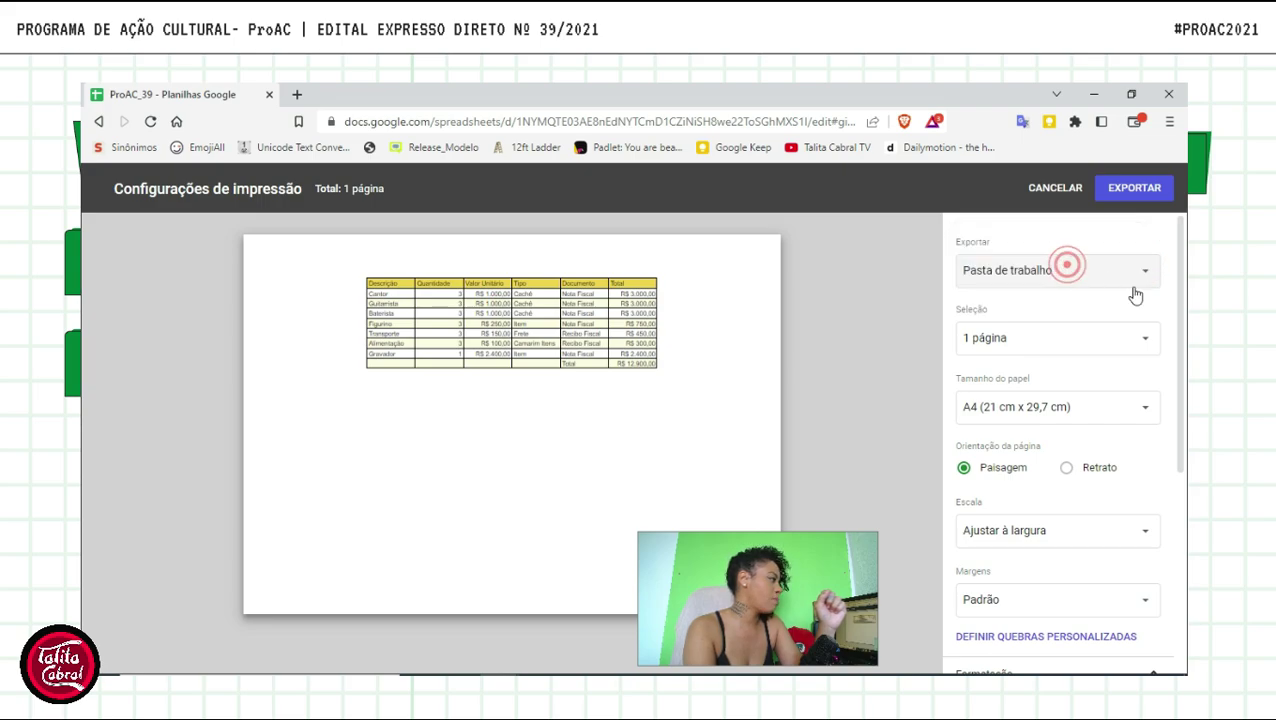
- Select only the Cronograma sheet for export, giving a one-page preview of the Gantt table
click(1146, 337)
click(1000, 383)
click(990, 350)
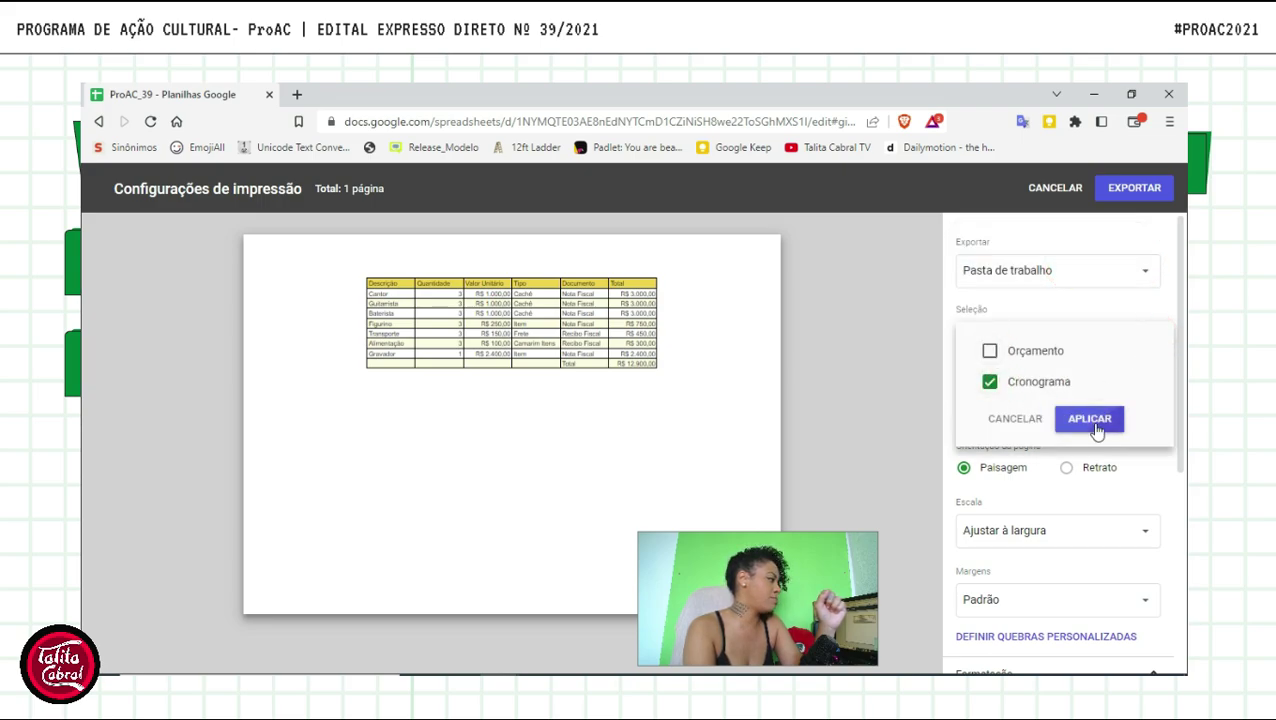
click(1089, 418)
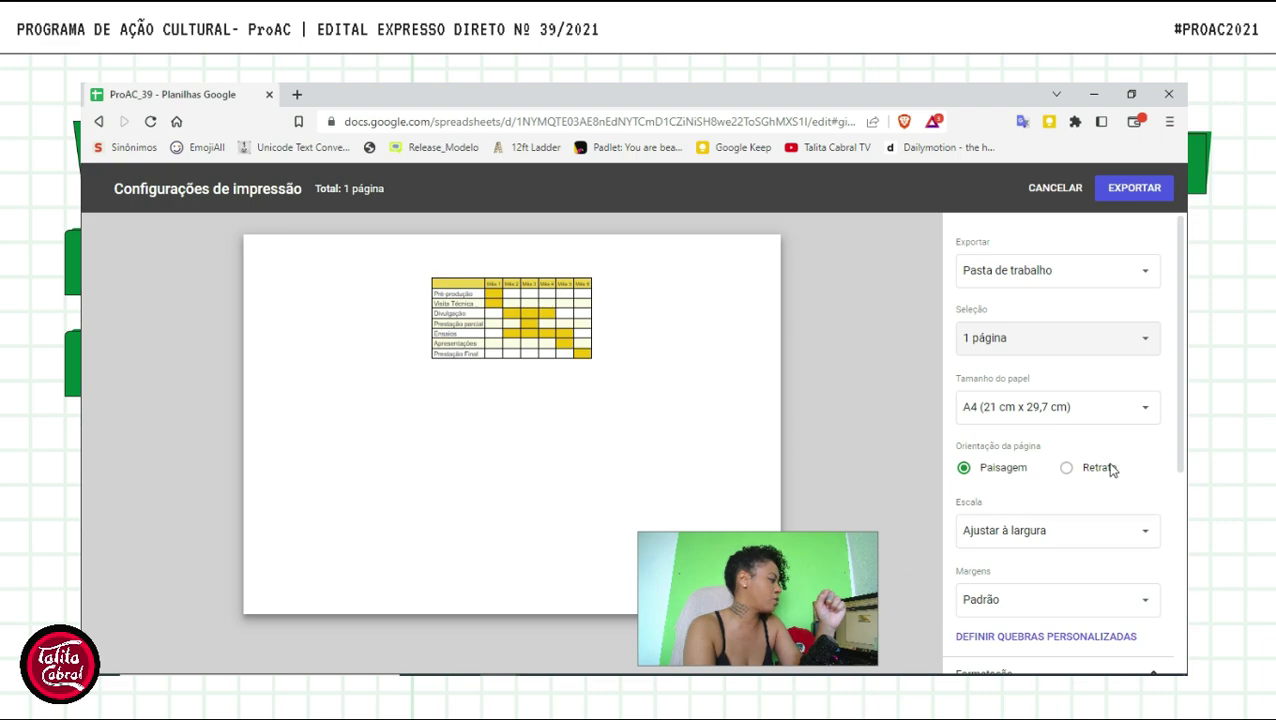
scroll(1065, 515, down, 4)
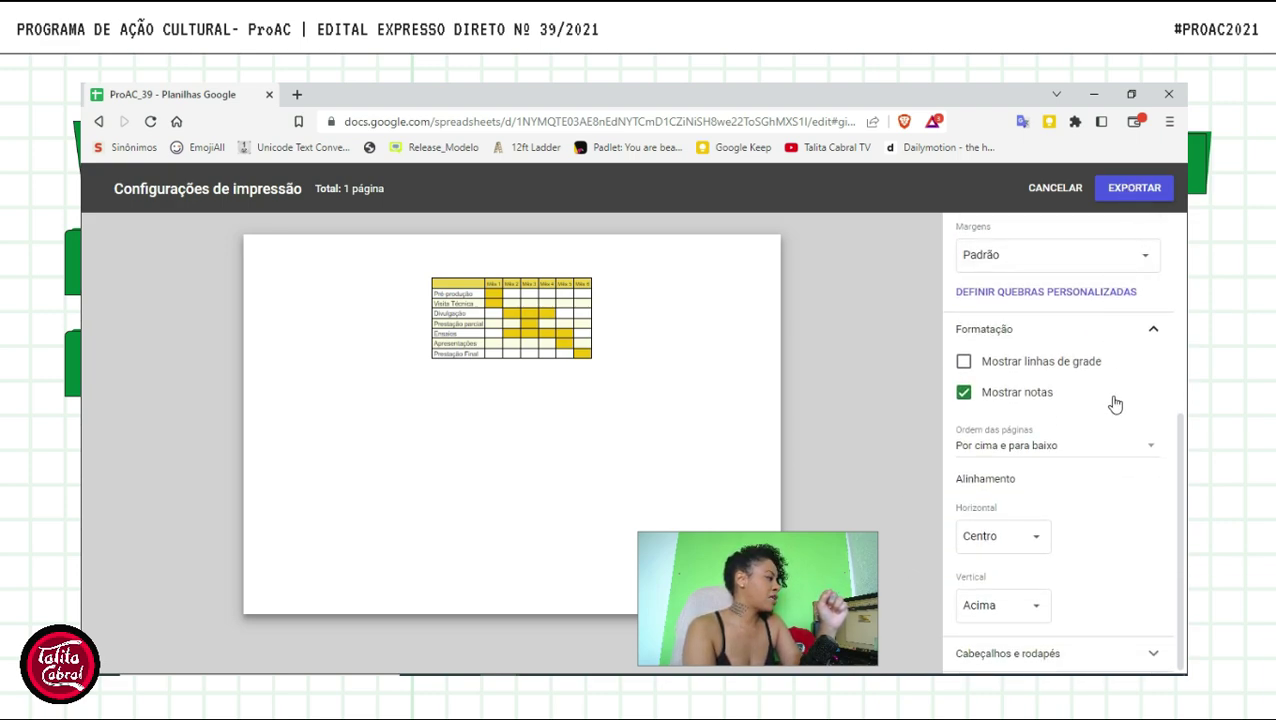
- Cancel print settings and open Arquivo > Compartilhar > Compartilhar com outras pessoas for ProAC_39
click(1050, 192)
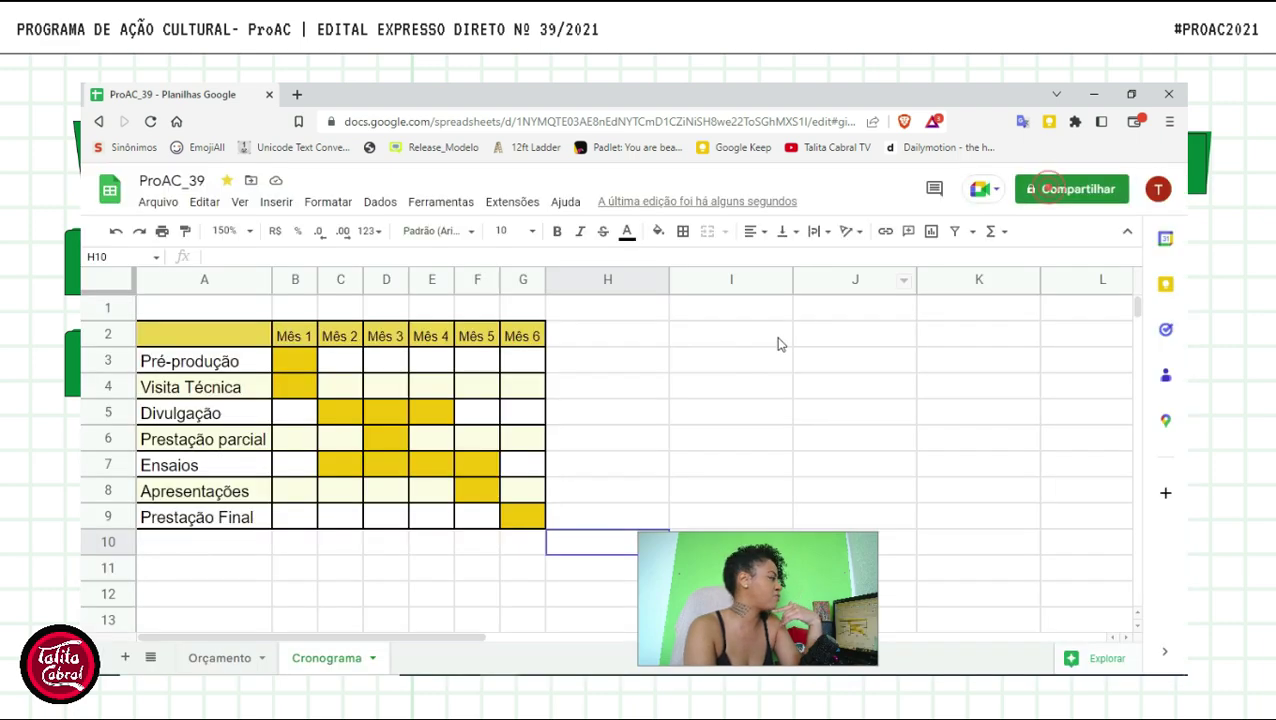
click(152, 204)
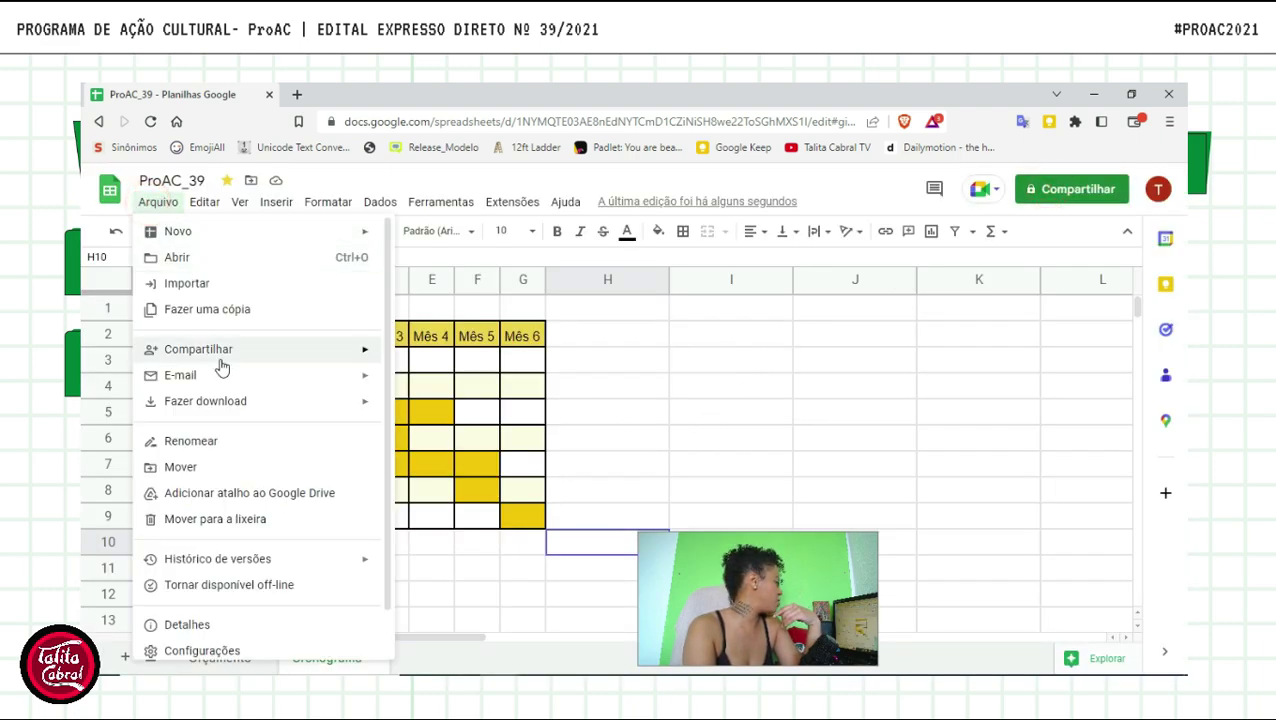
mouse_move(222, 356)
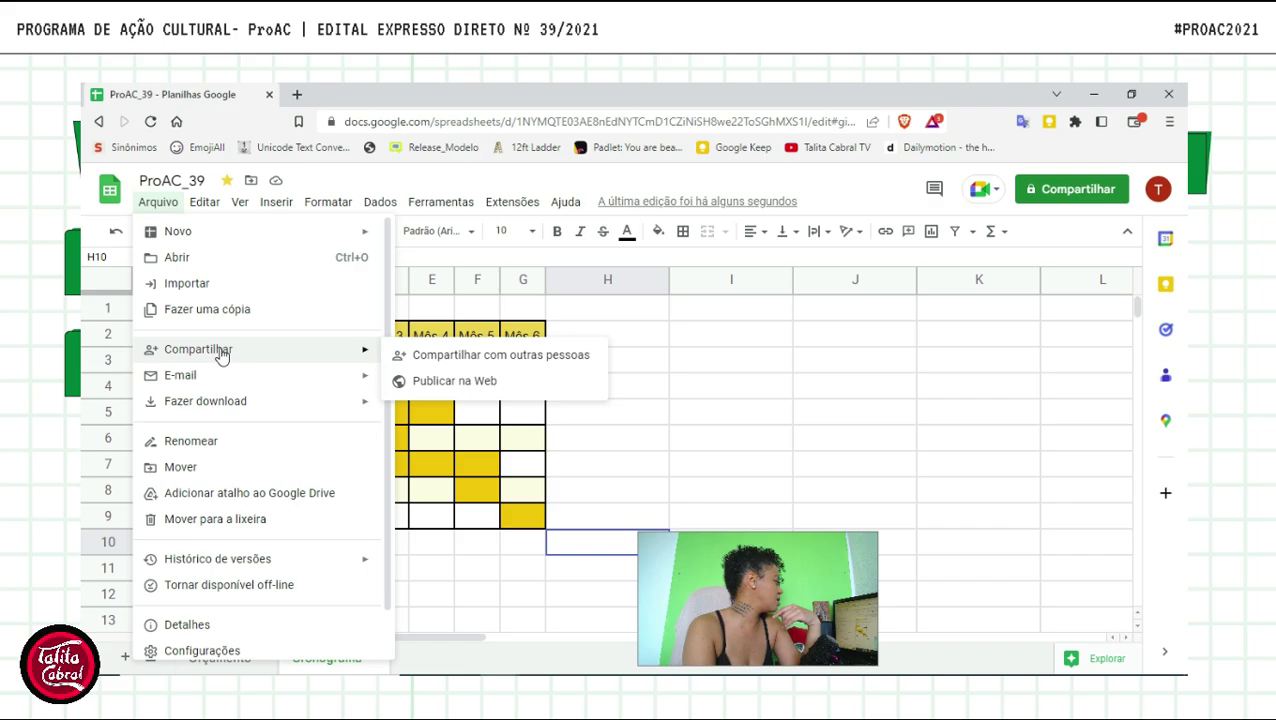
click(495, 362)
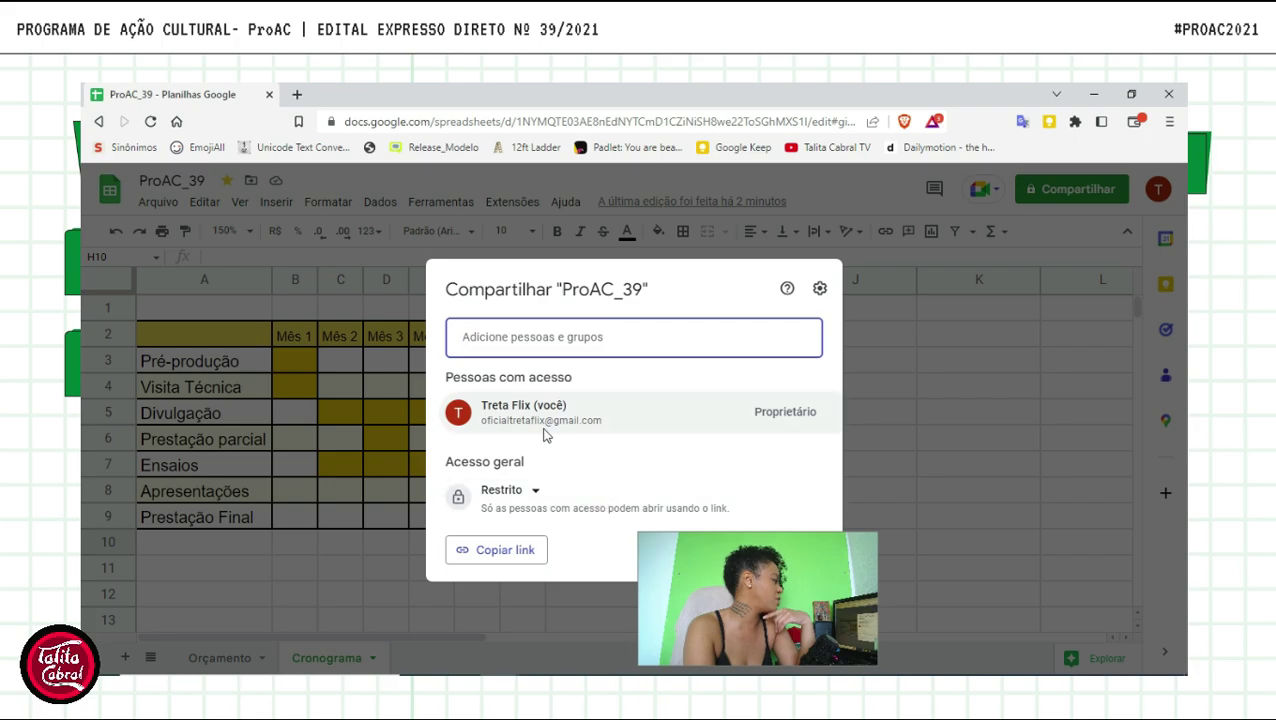
drag(738, 583, 1030, 581)
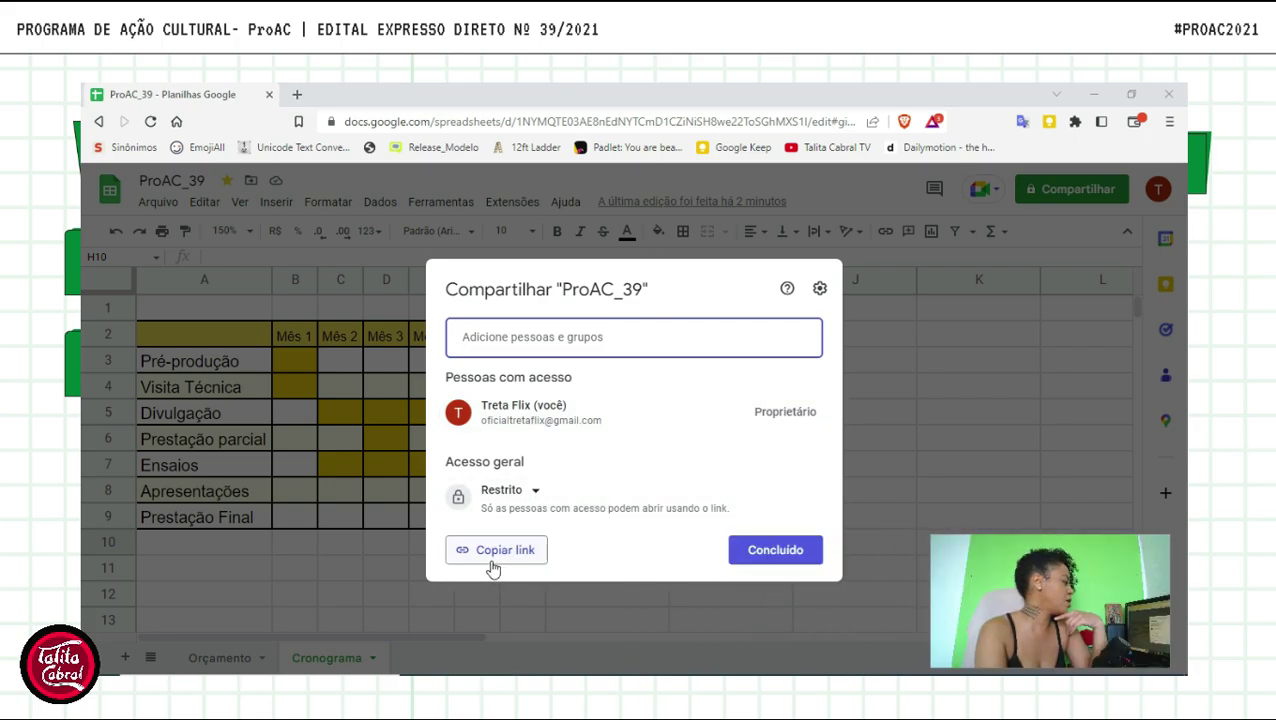
click(536, 490)
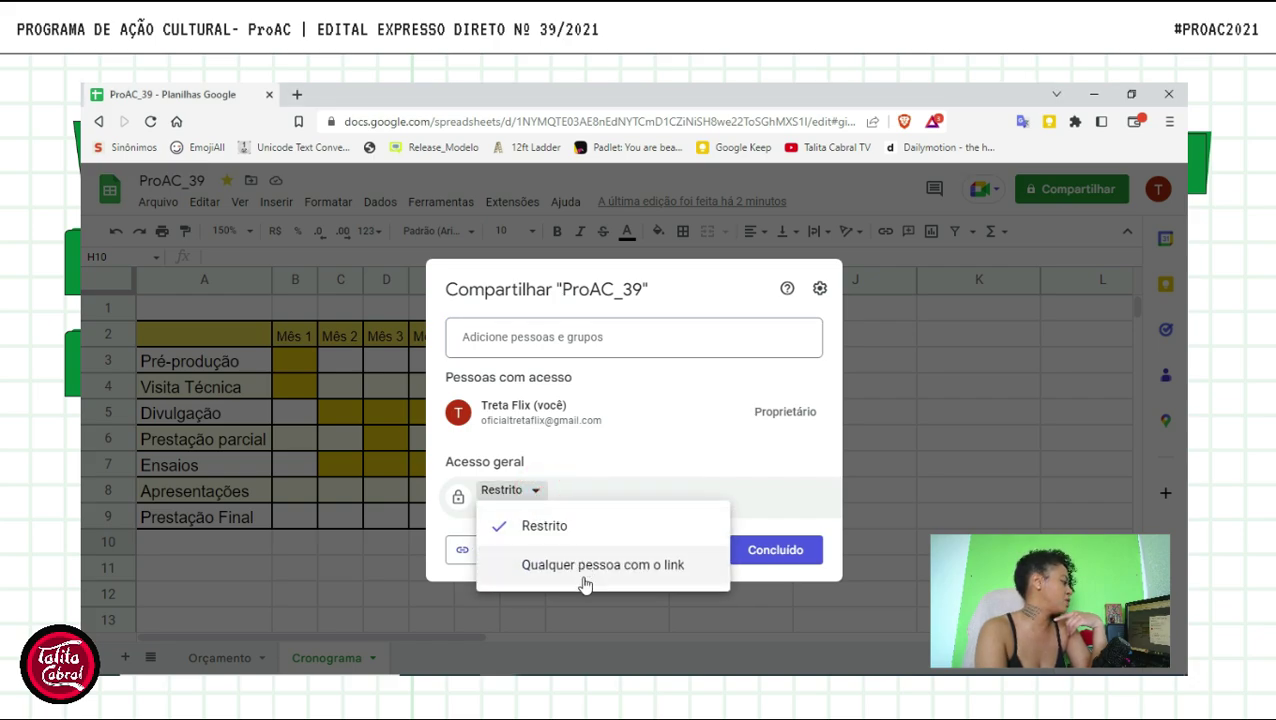
click(684, 432)
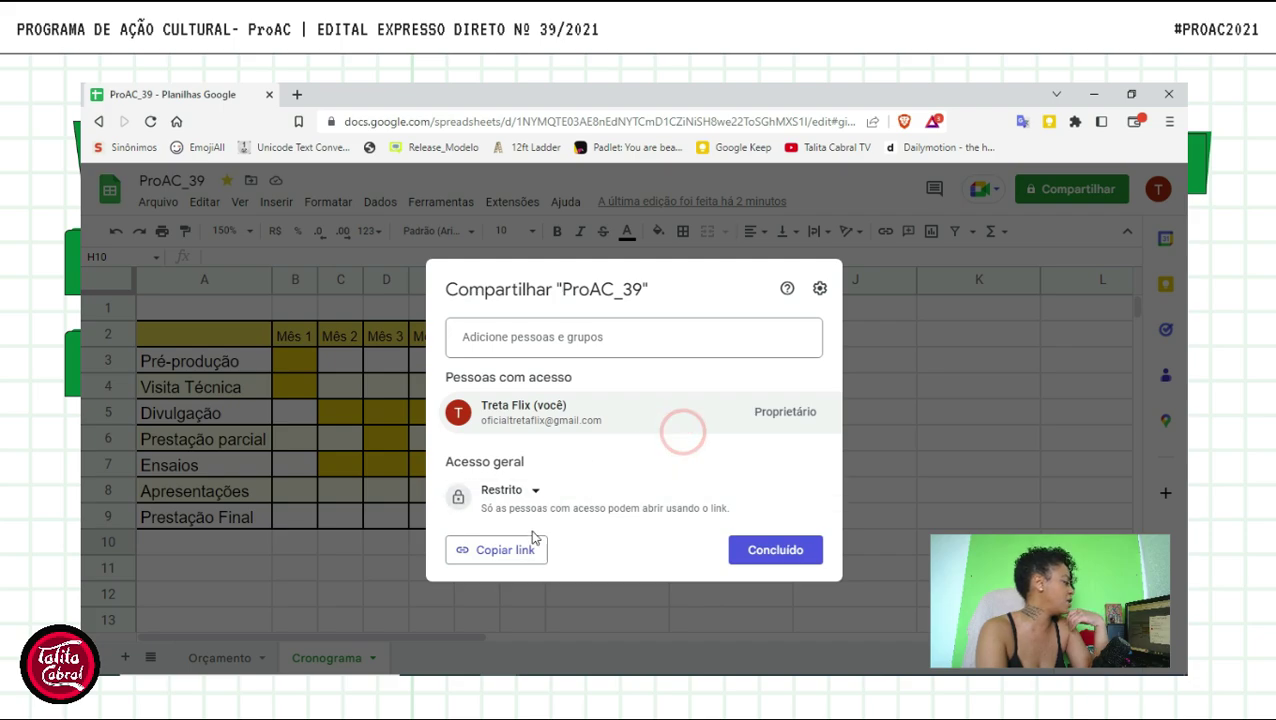
click(538, 340)
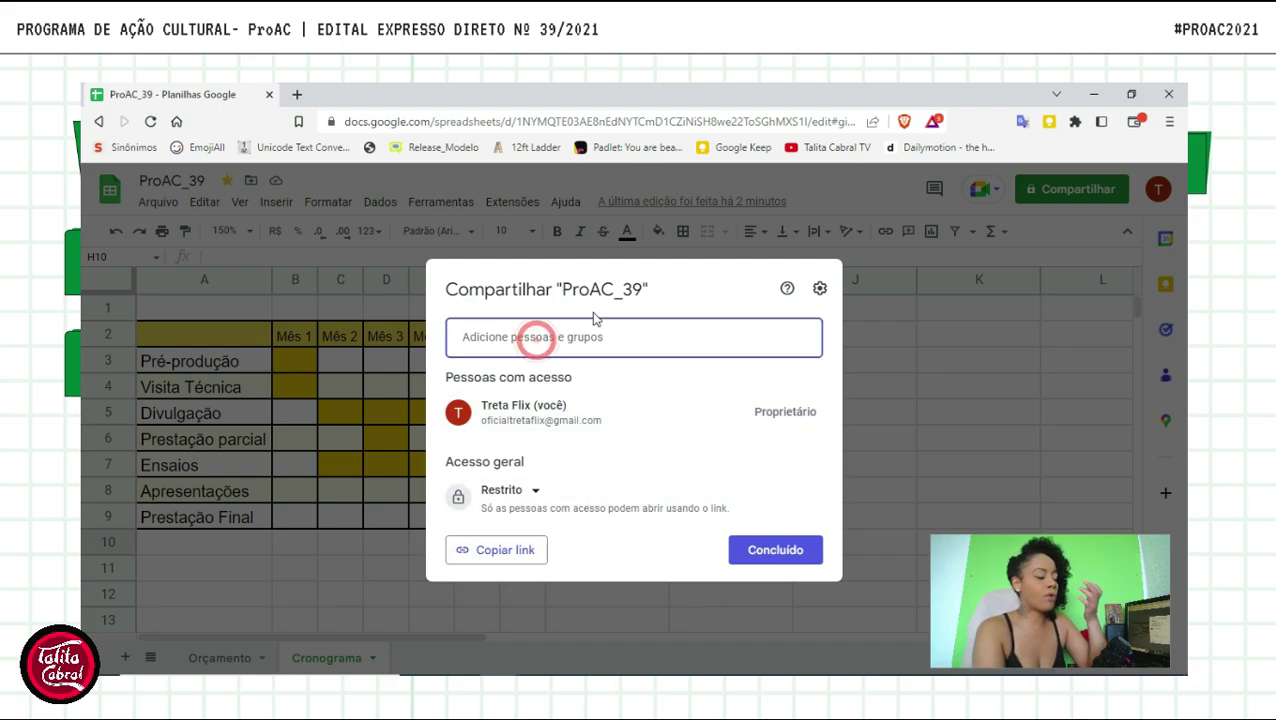
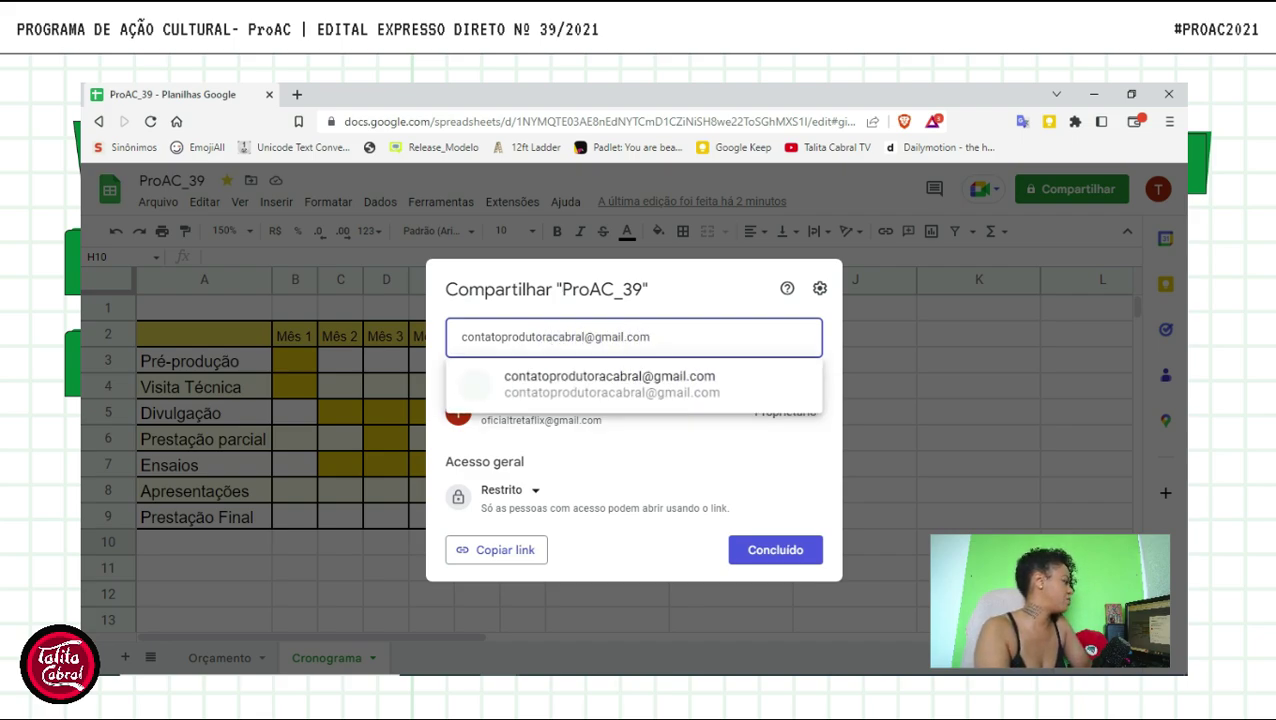
- Enter the collaborator's e-mail address and add the suggested address as an Editor invitee
click(612, 385)
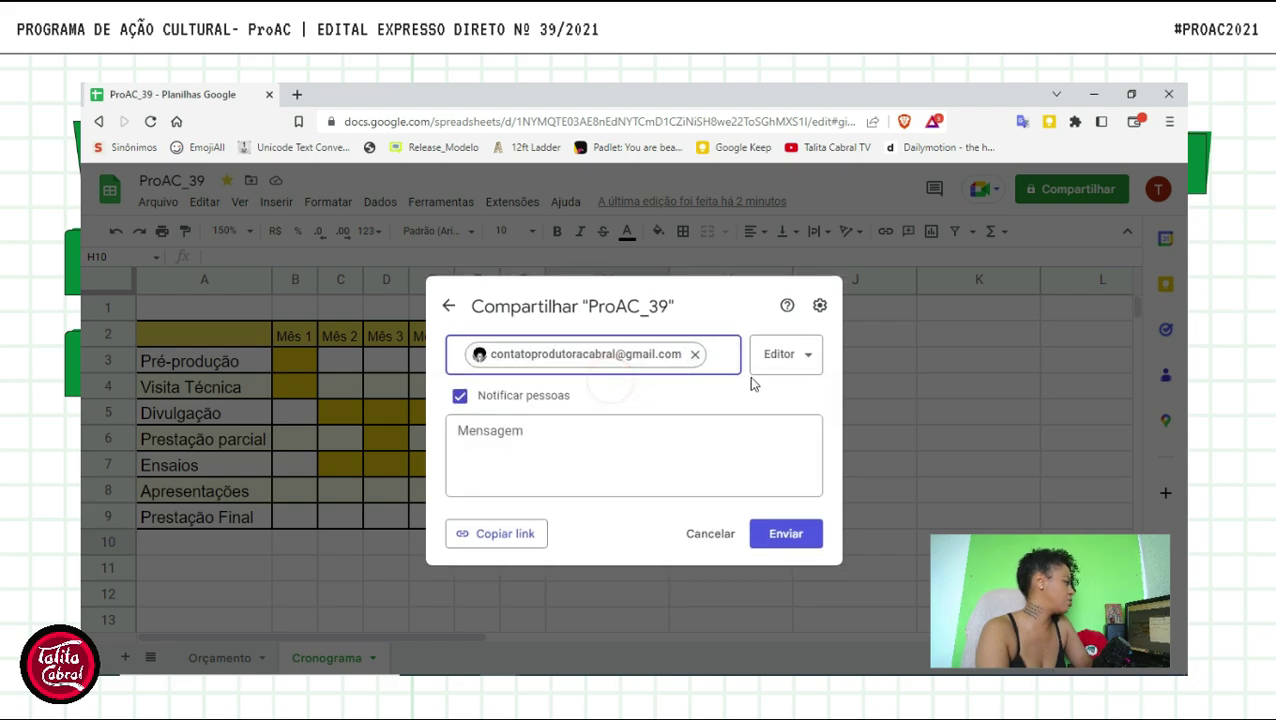
- Review the invitee's permission levels, keep Editor access, and click into the Mensagem field
click(803, 355)
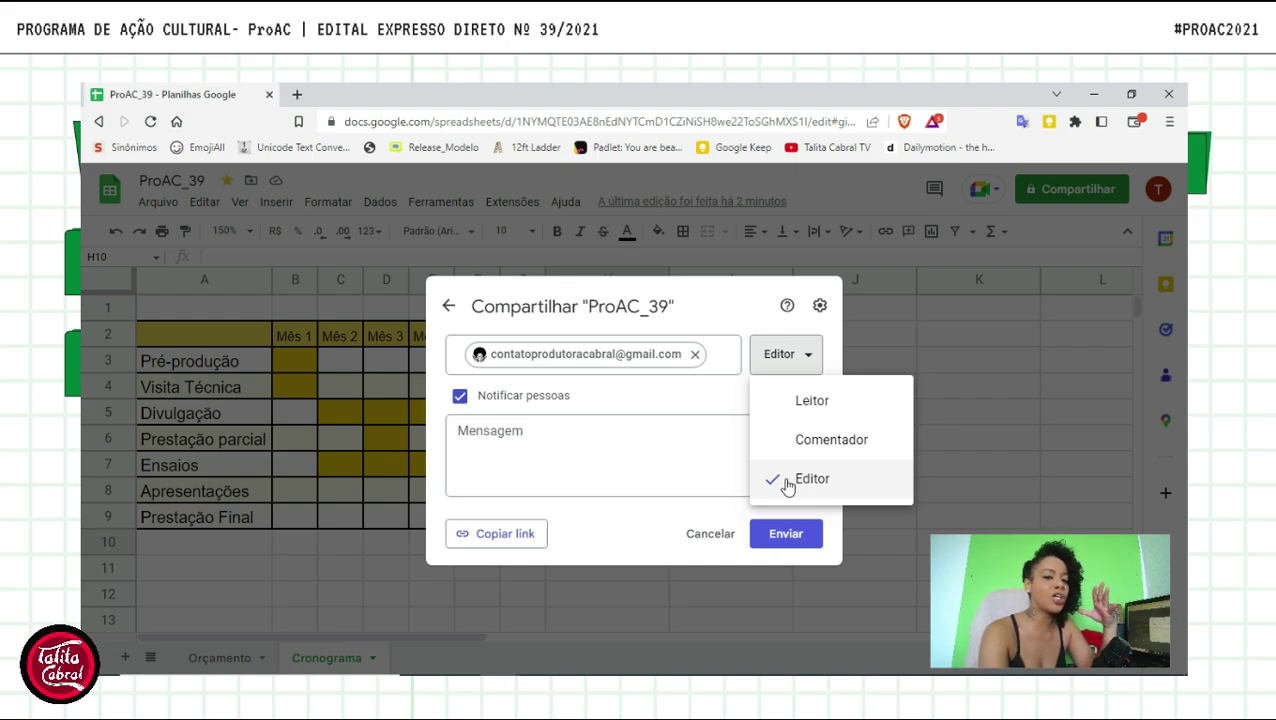
click(676, 512)
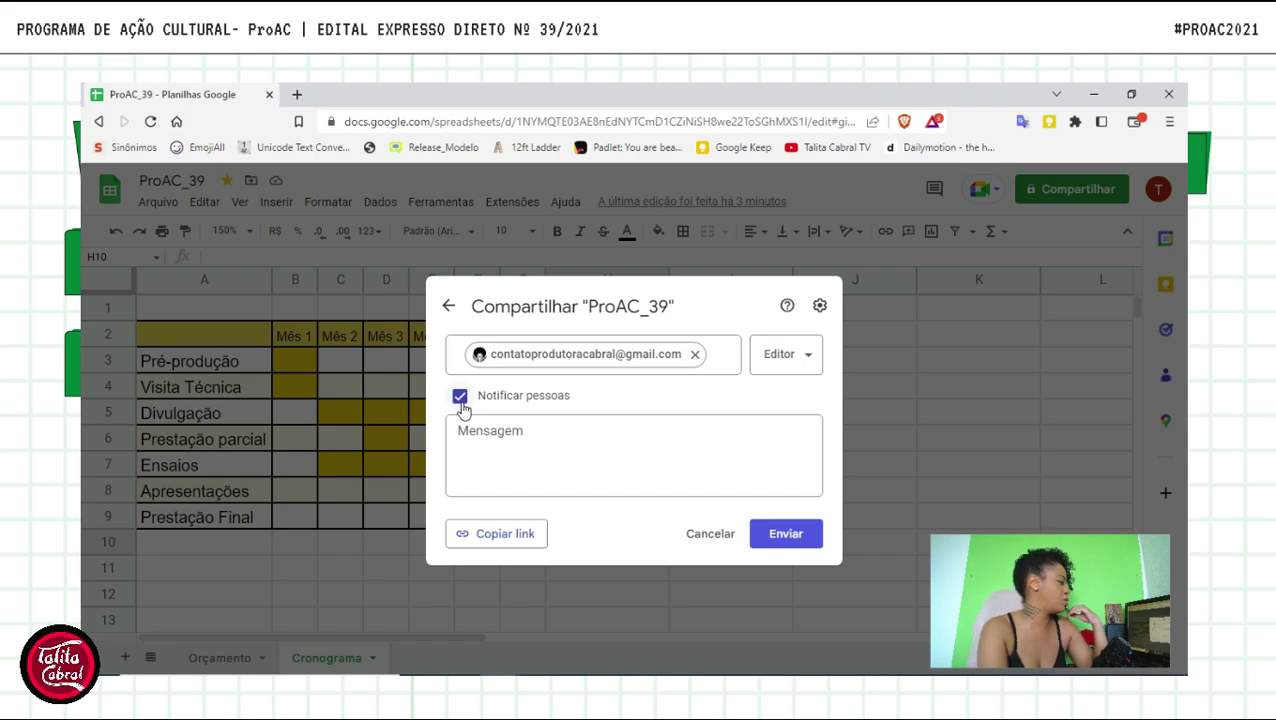
click(490, 457)
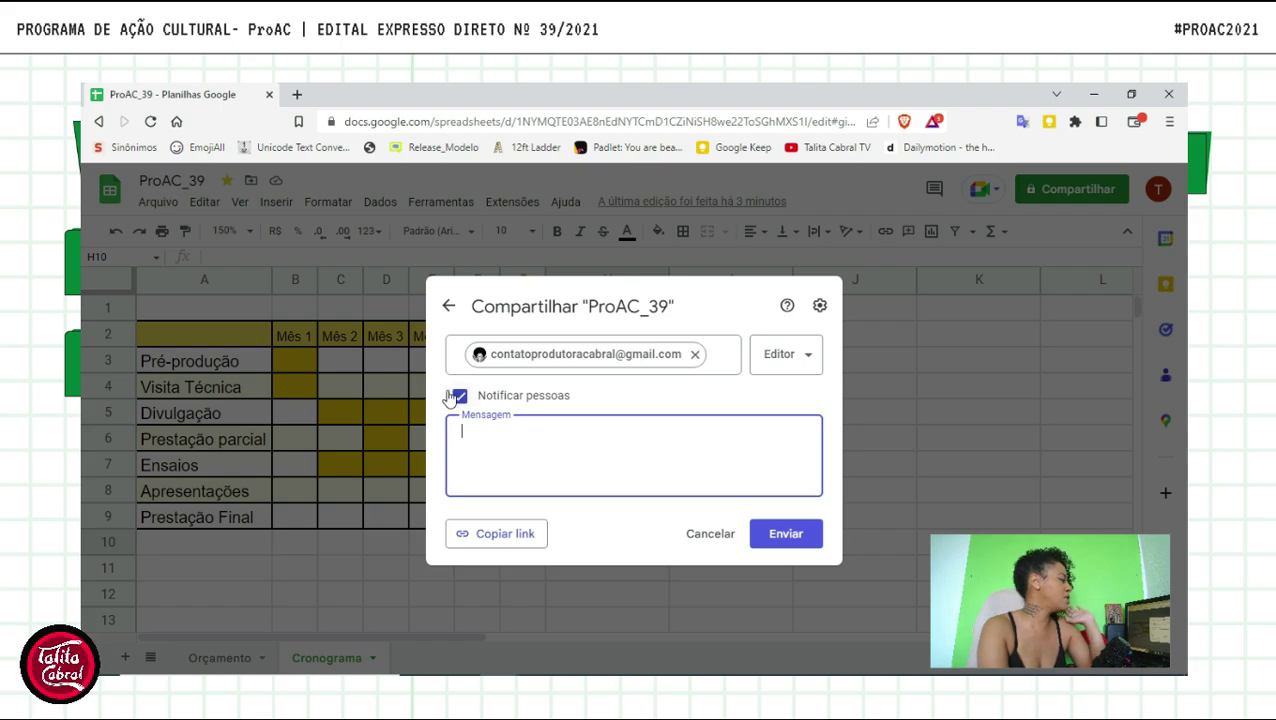
- Discard the unsent invitation and return to cell I4 on the Cronograma sheet
click(738, 624)
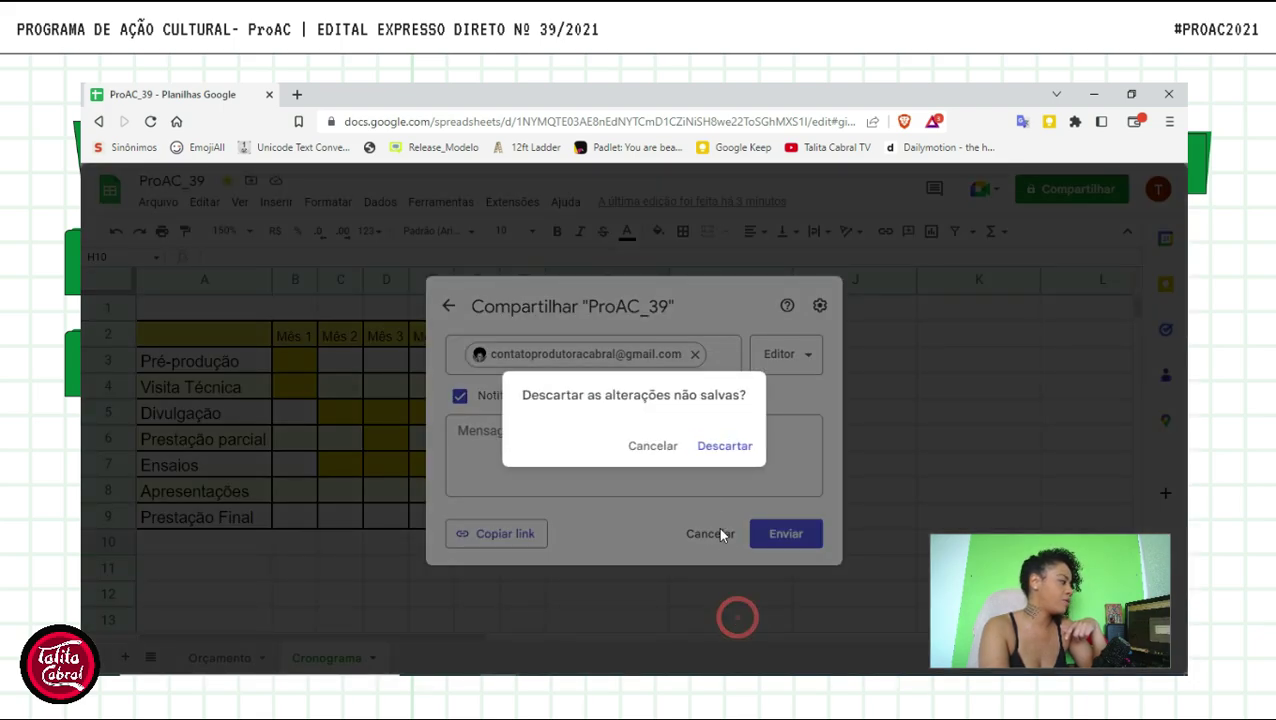
click(709, 446)
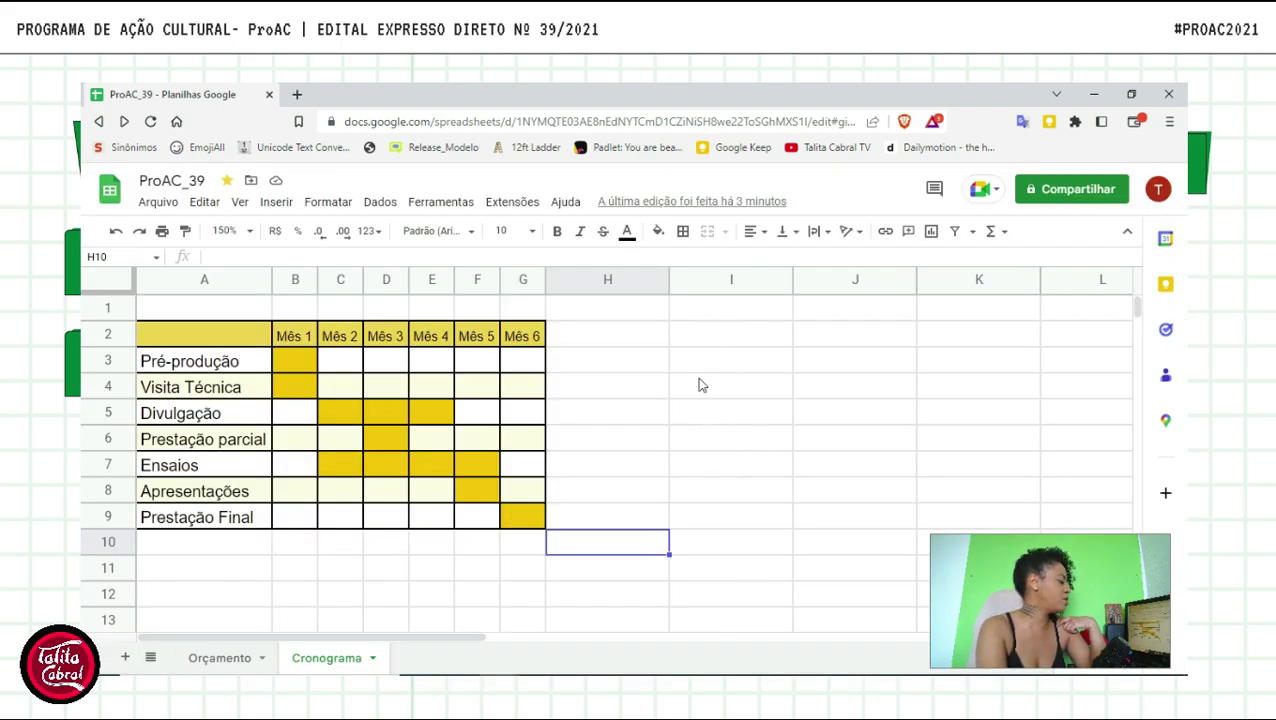
click(698, 380)
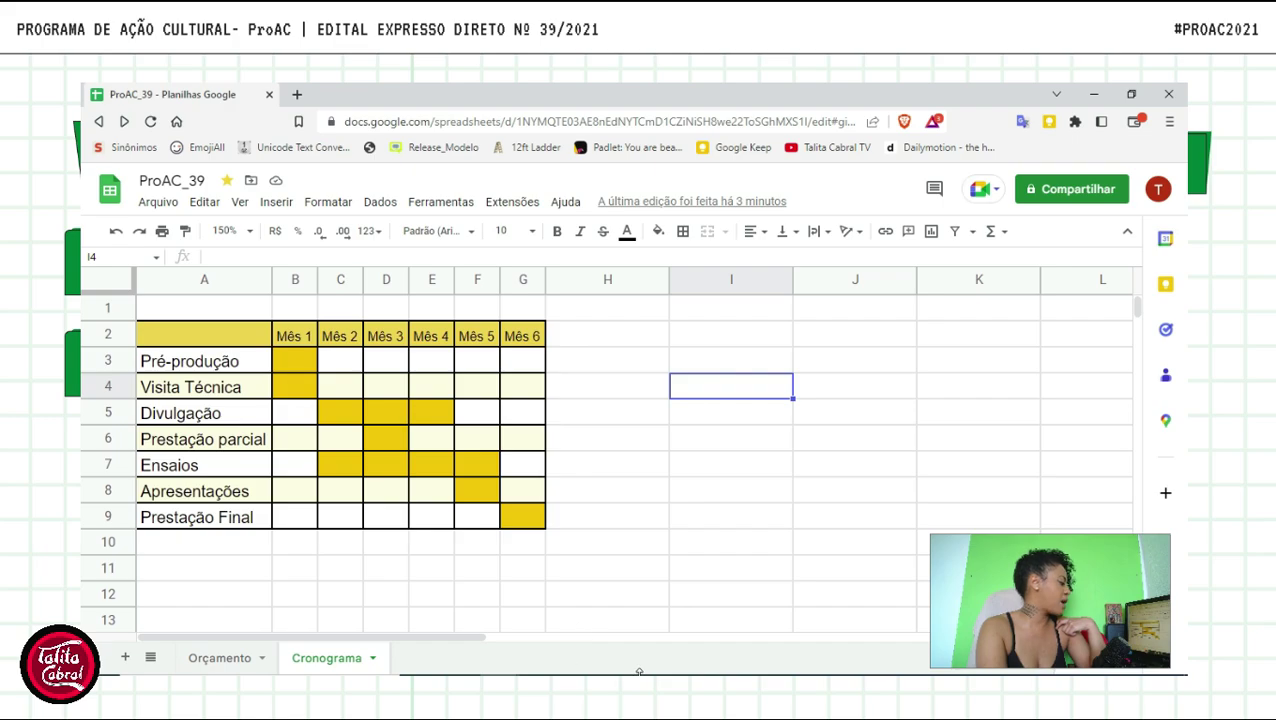